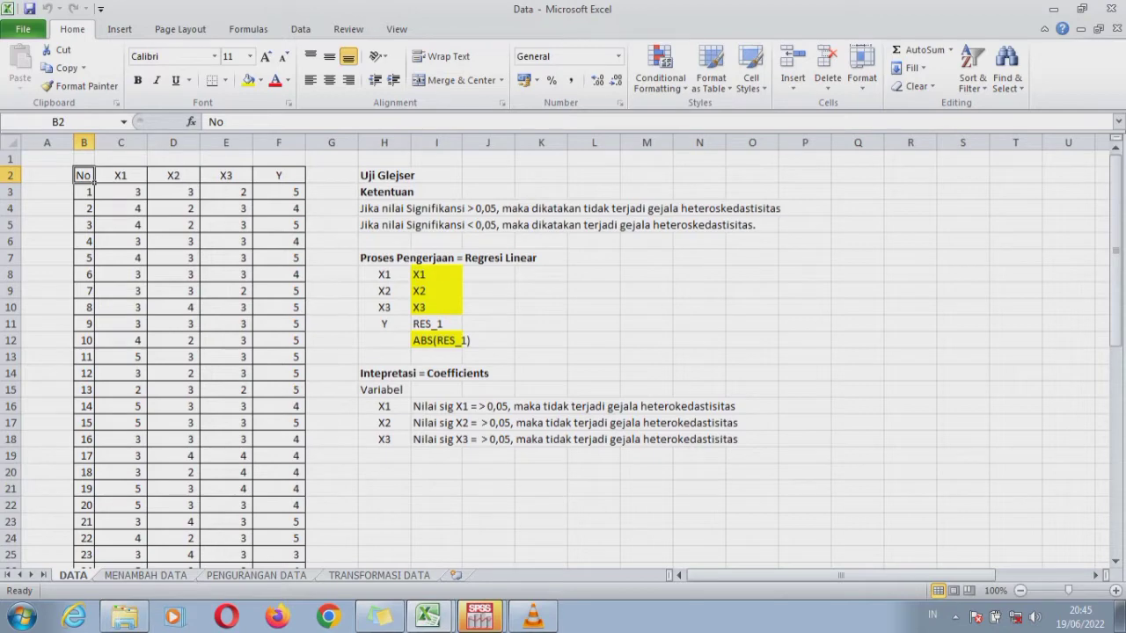
- Review the full extent of the numbered data table in the Excel sheet and view the matching DATA AWAL.sav dataset in the SPSS Data Editor
key("ctrl+shift+Down")
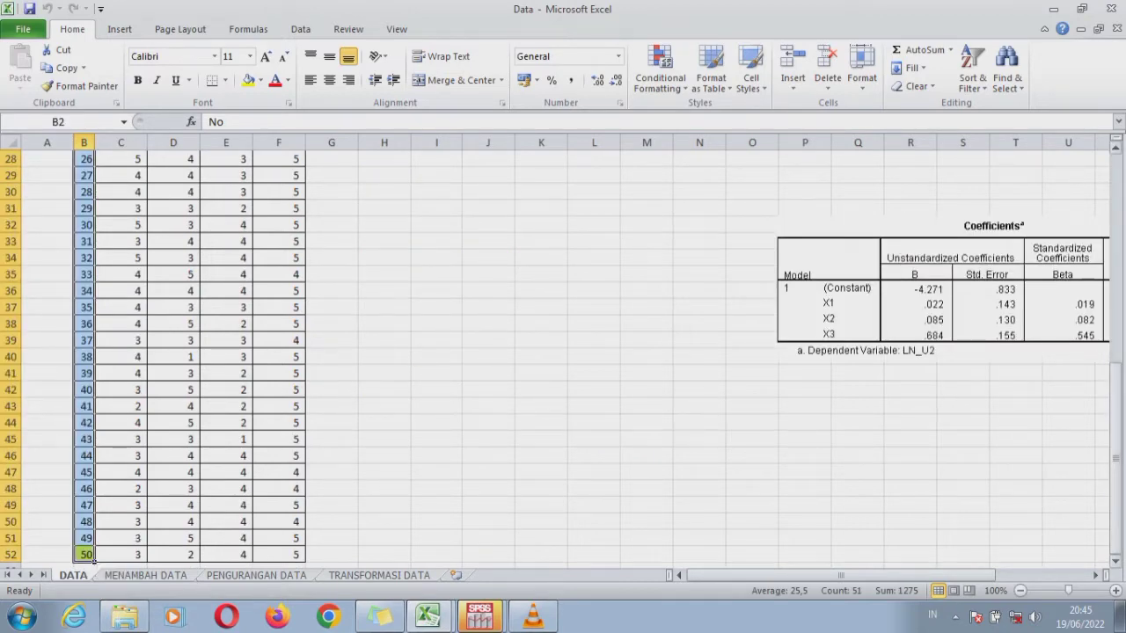
left_click_drag(1116, 389, 1116, 179)
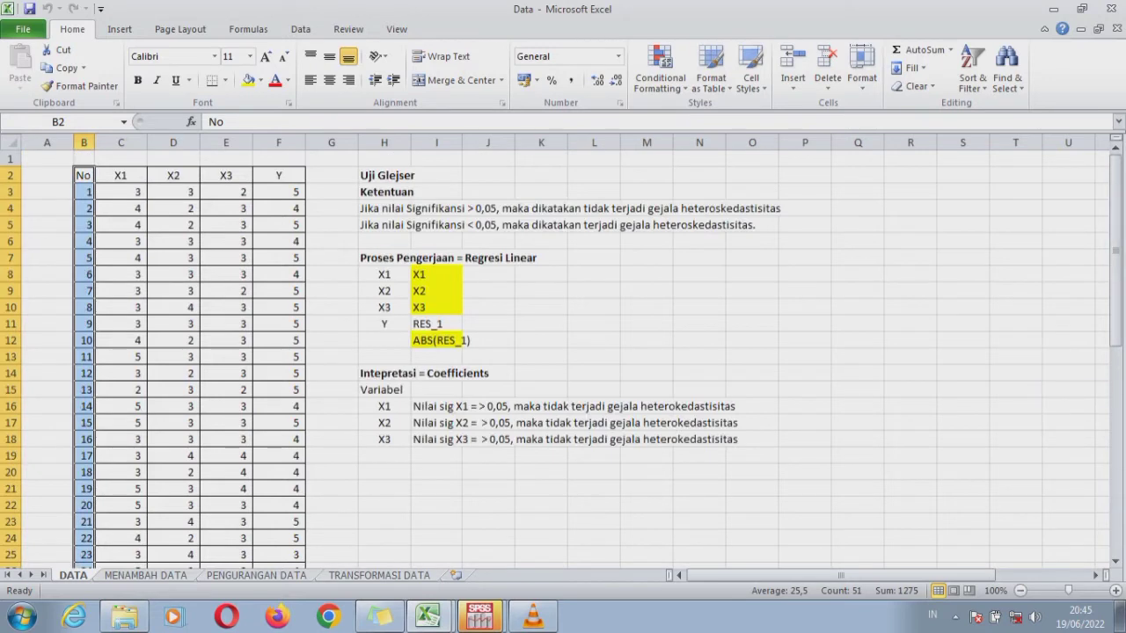
left_click(509, 226)
left_click(120, 192)
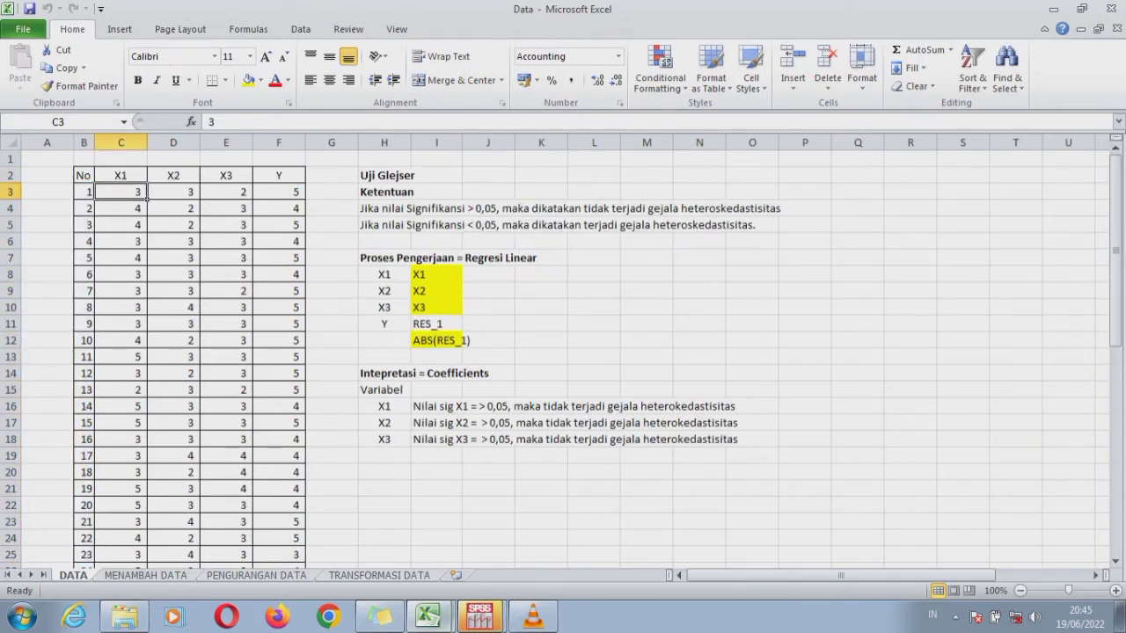
left_click(480, 616)
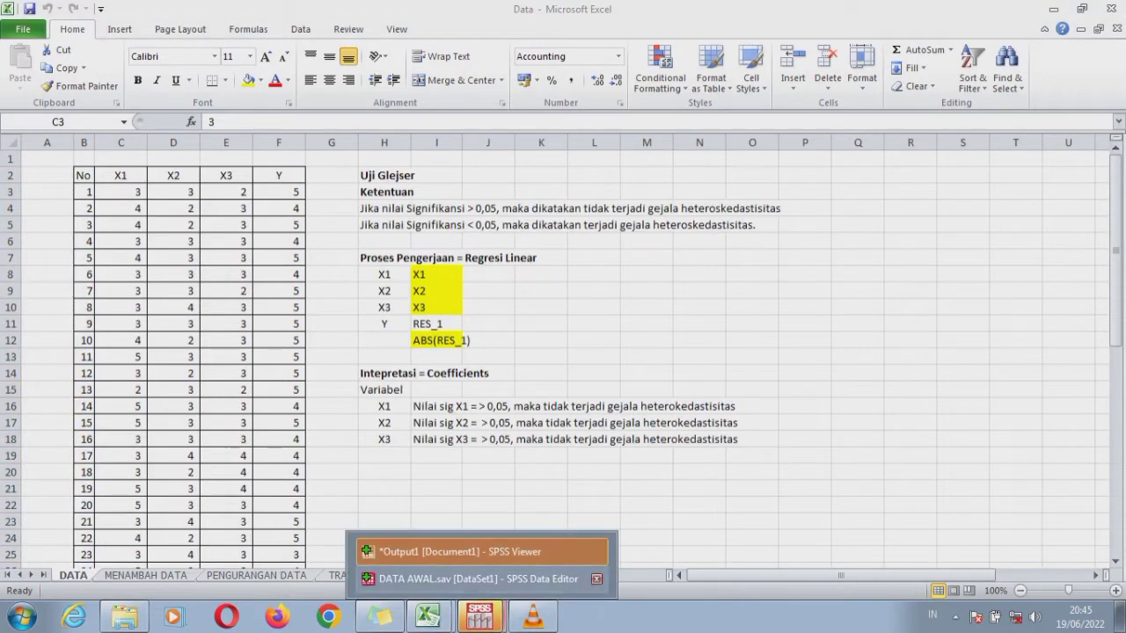
left_click(467, 579)
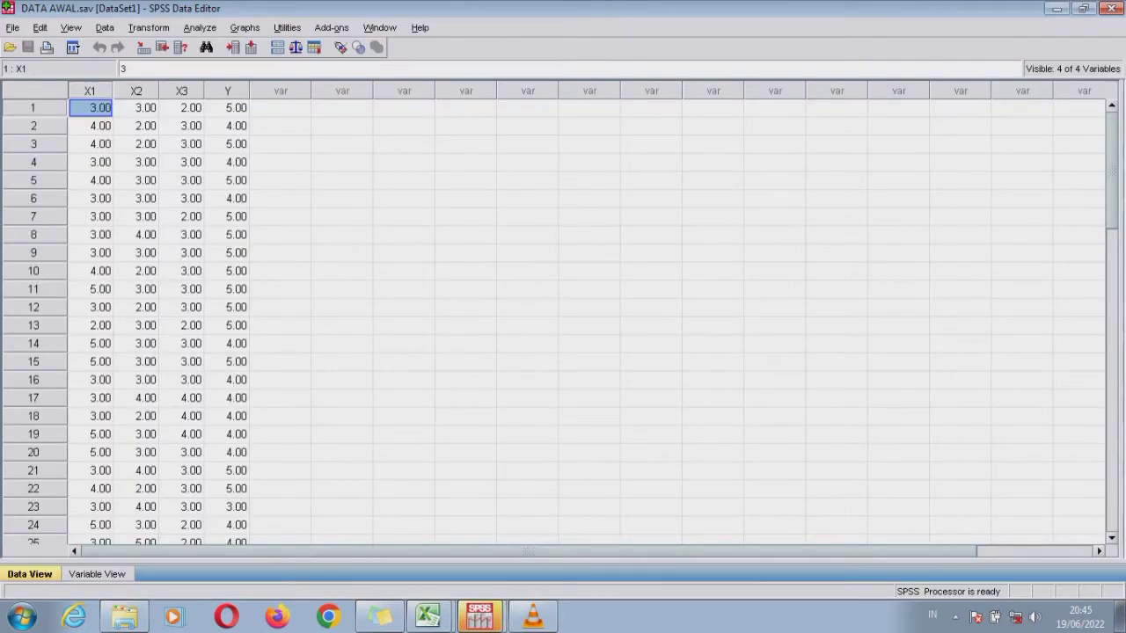
- Switch back to the Data workbook in Excel and review the Uji Glejser significance criteria and the linear regression process heading
left_click(428, 616)
left_click(413, 547)
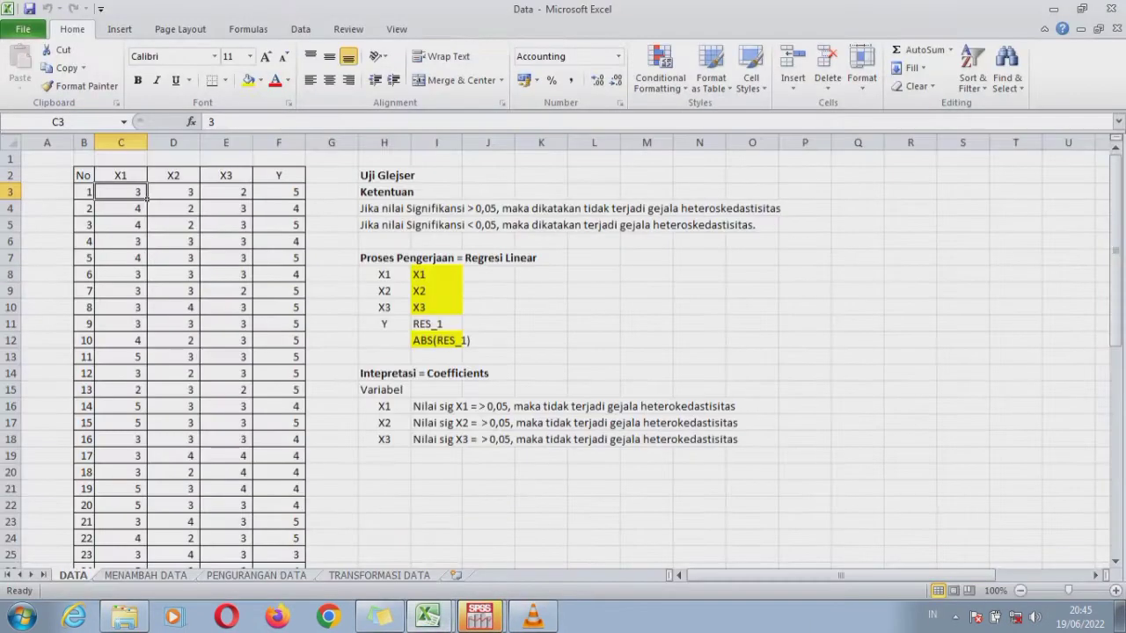
left_click(409, 176)
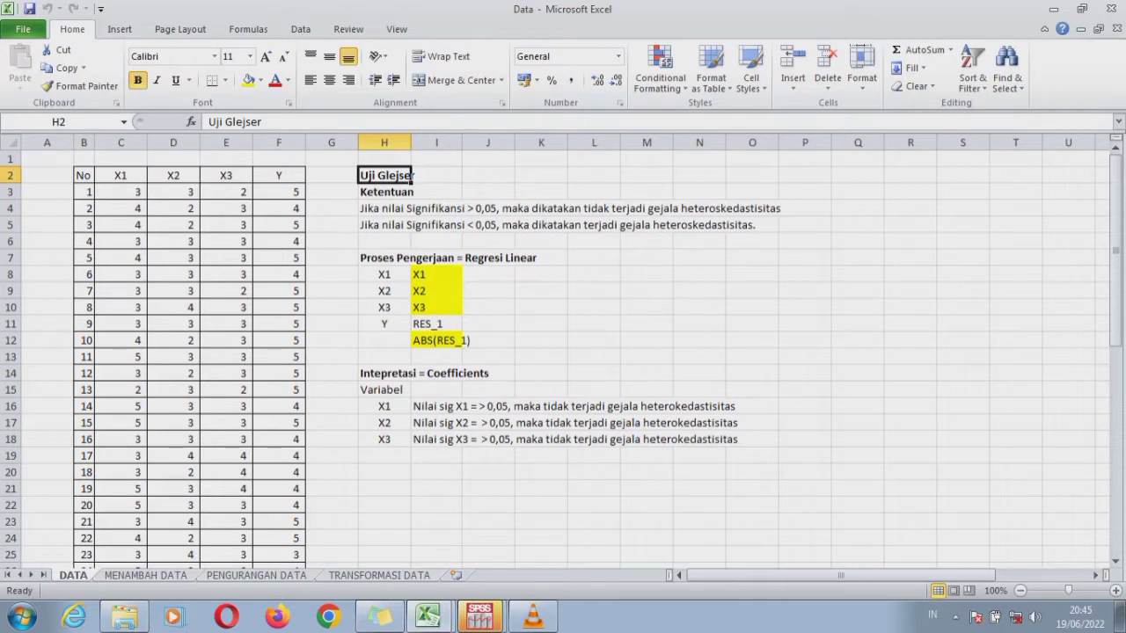
left_click(410, 192)
left_click_drag(406, 209, 777, 227)
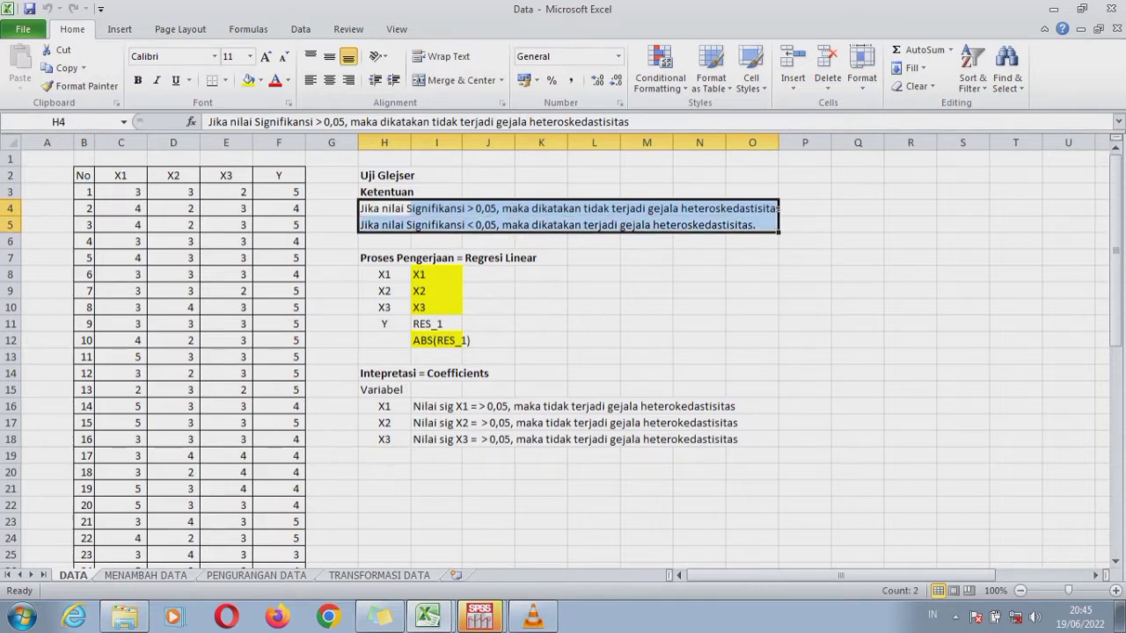
left_click_drag(393, 258, 545, 259)
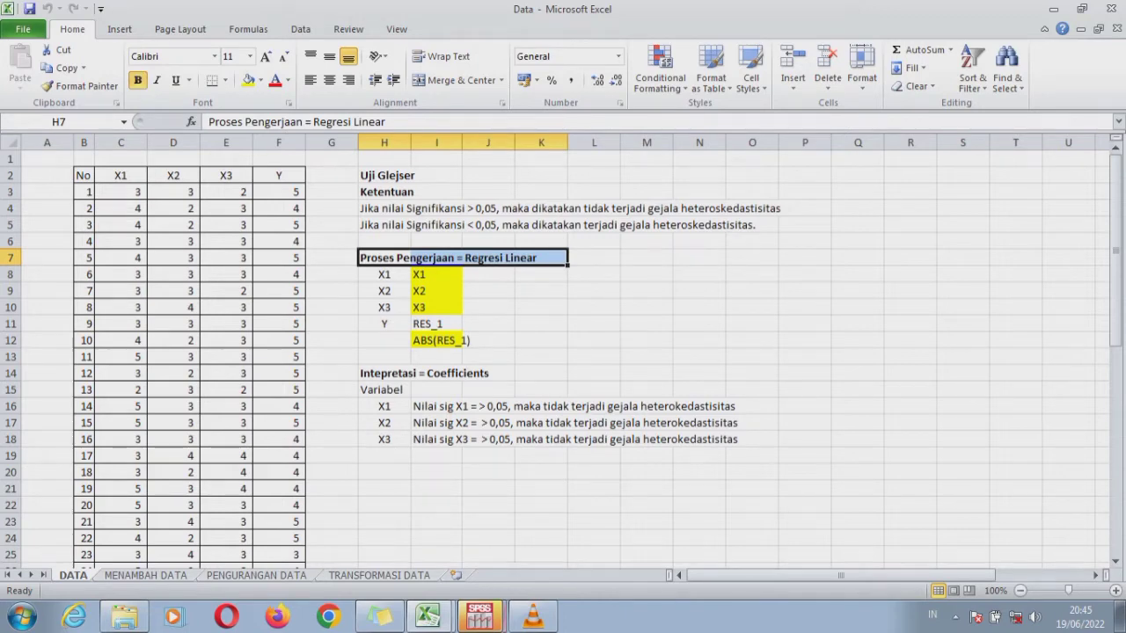
- In the SPSS Data Editor, set up a linear regression with Y as dependent and X1, X2 and X3 as independent variables
left_click(479, 616)
left_click(439, 579)
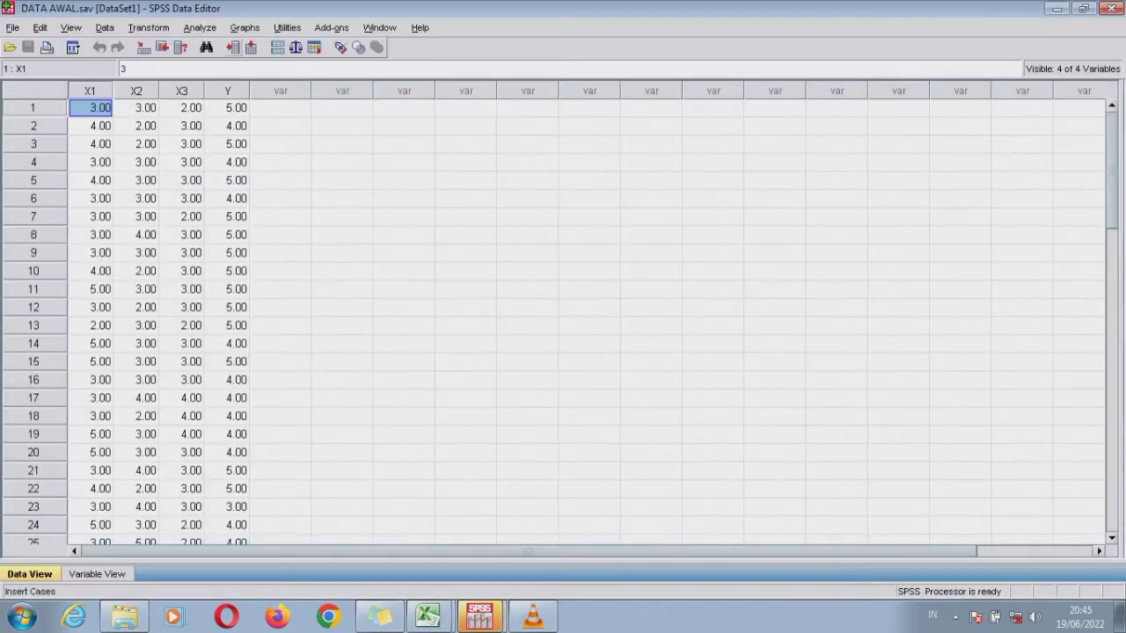
left_click(200, 28)
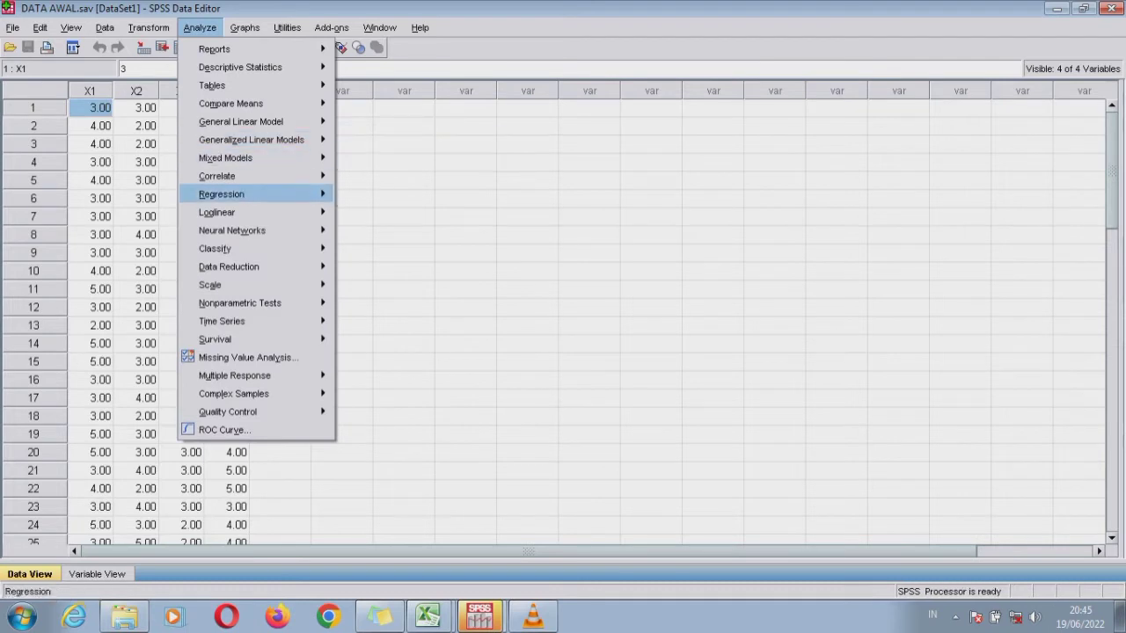
mouse_move(238, 194)
left_click(367, 195)
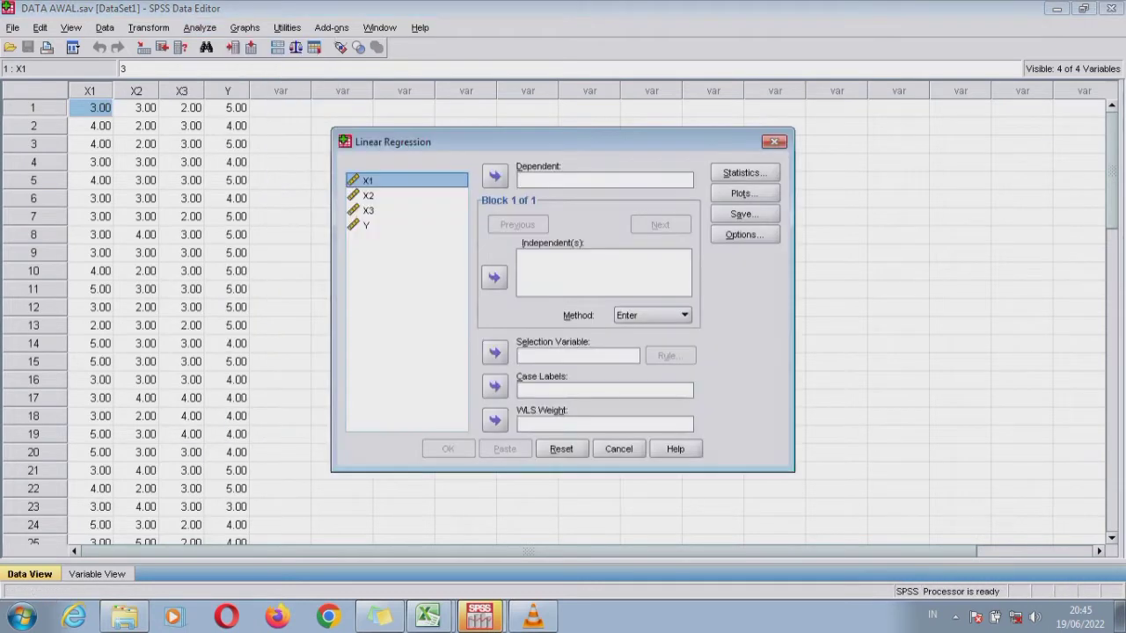
key("shift+Down")
key("shift+Down")
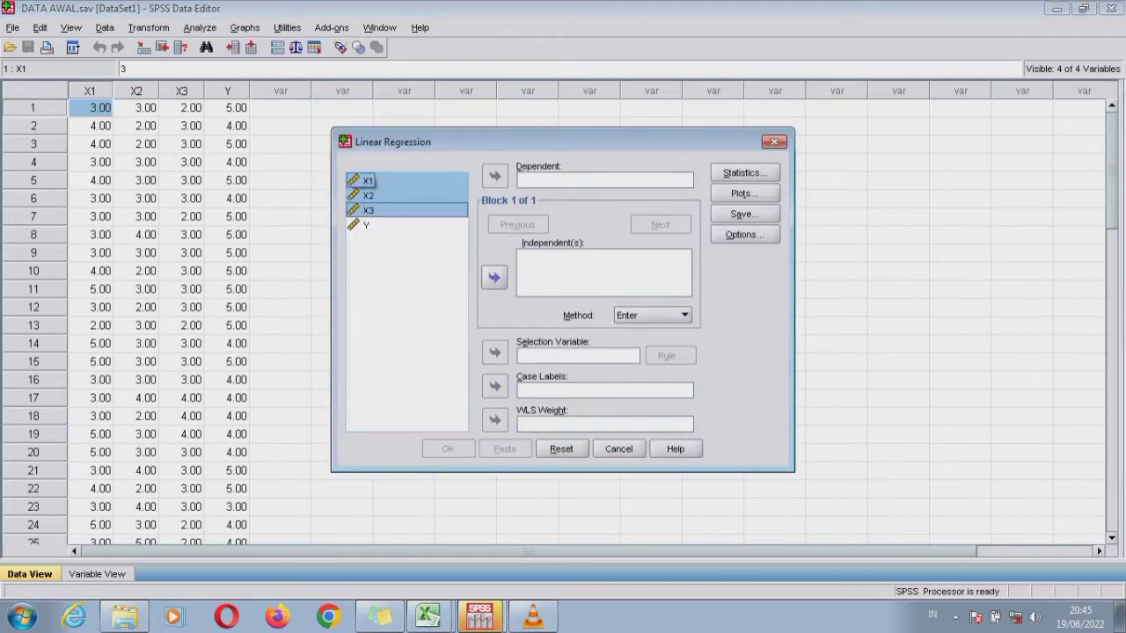
left_click(494, 278)
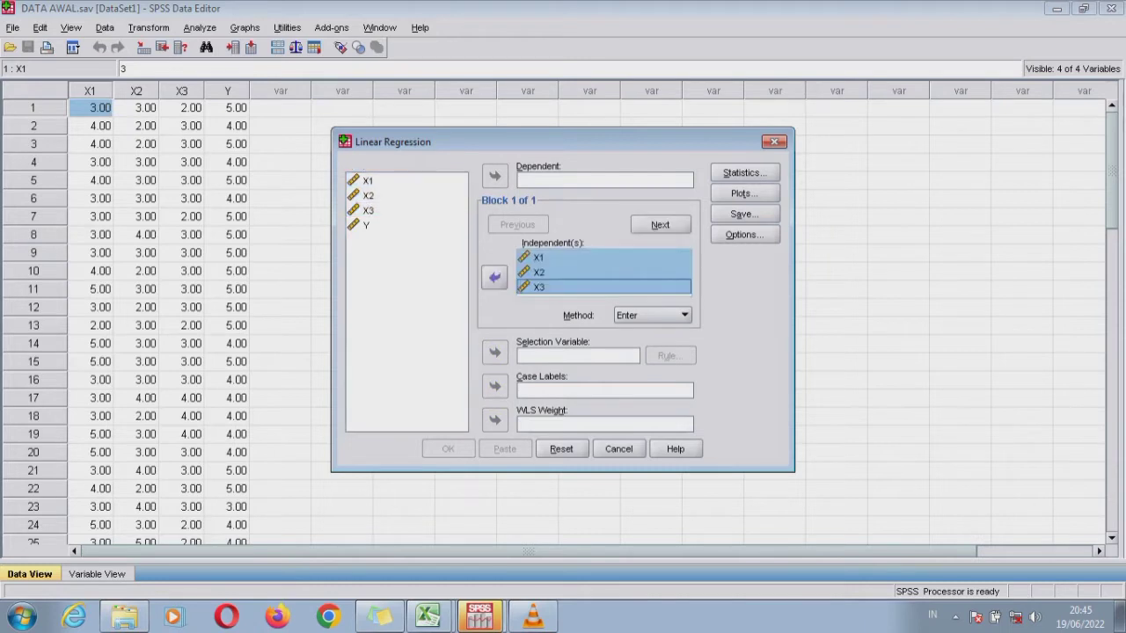
left_click(366, 225)
left_click(495, 176)
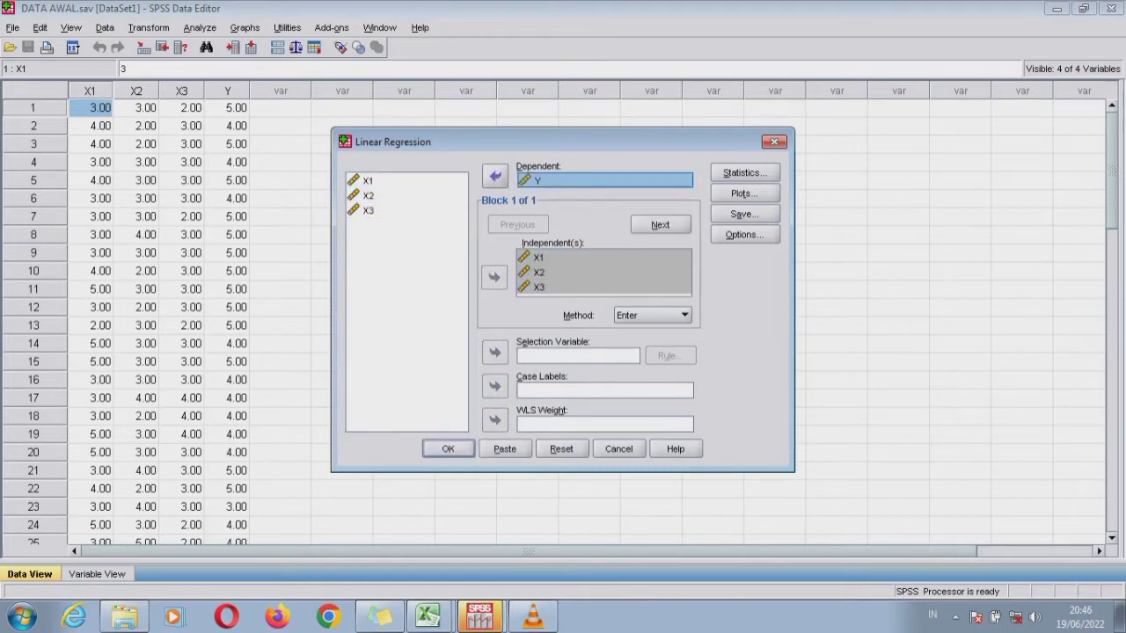
- Run the regression with unstandardized residuals saved to the dataset, and minimize the output viewer
left_click(744, 214)
left_click(584, 104)
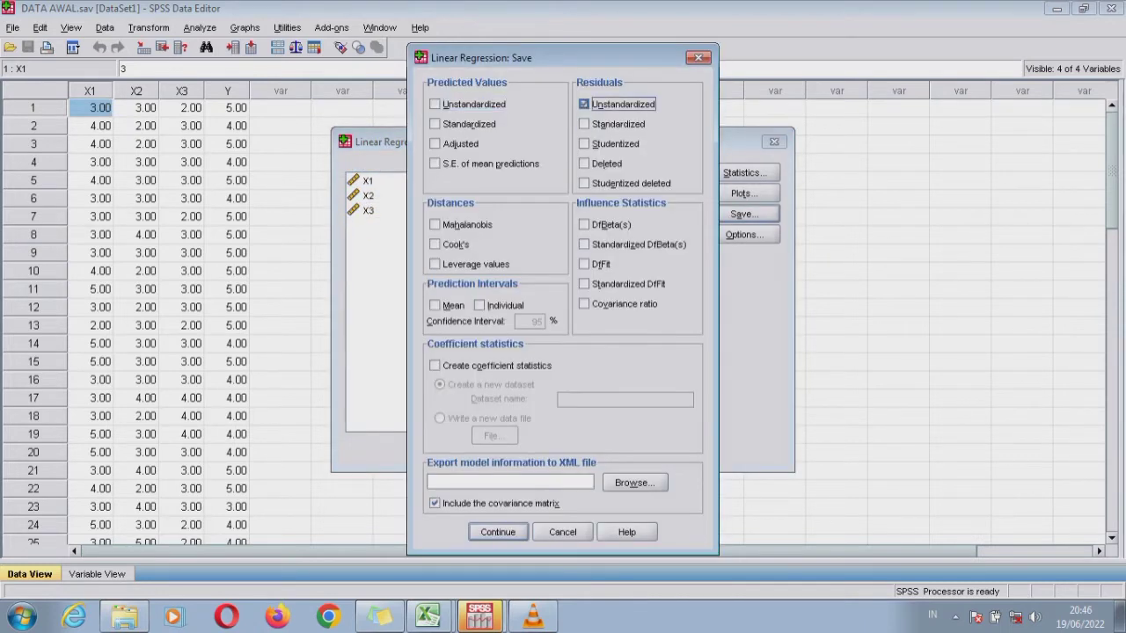
left_click(498, 532)
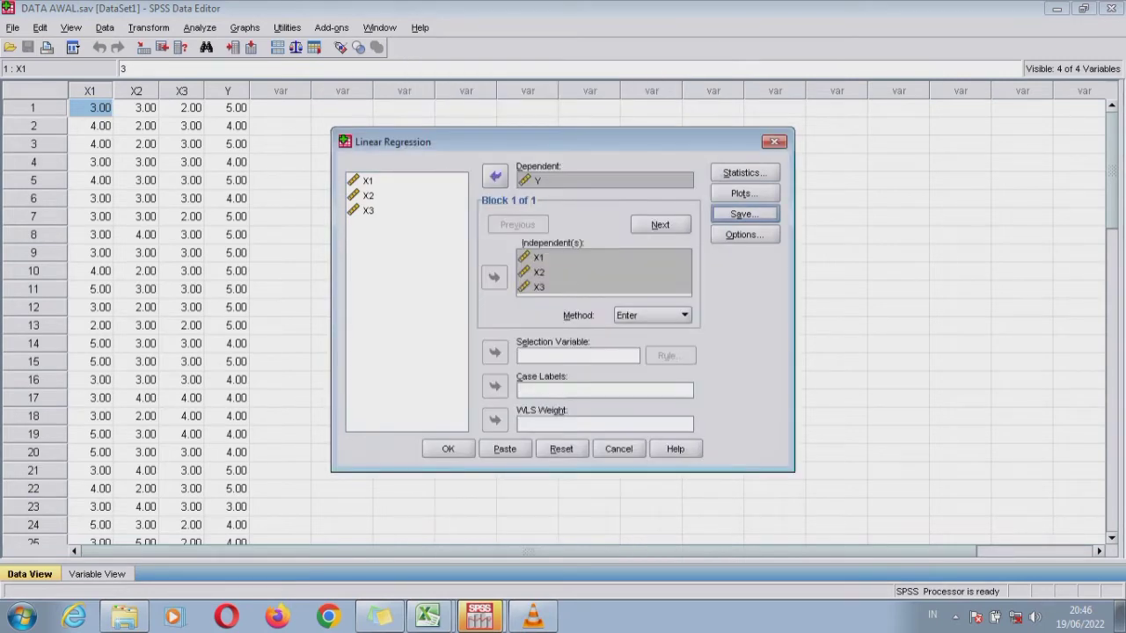
left_click(448, 449)
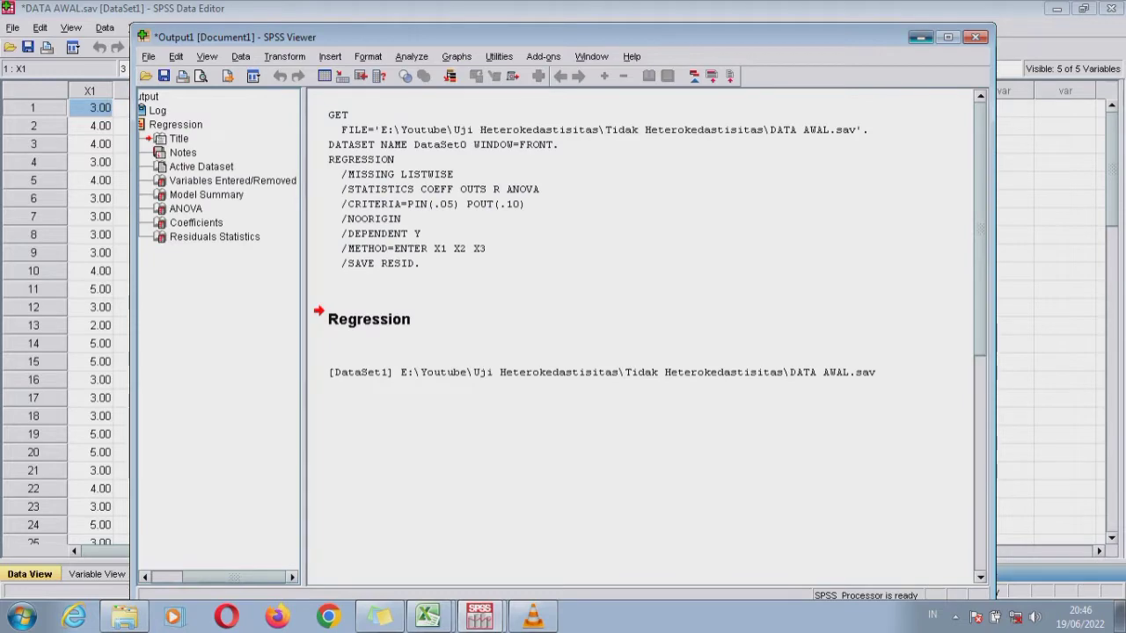
left_click(921, 37)
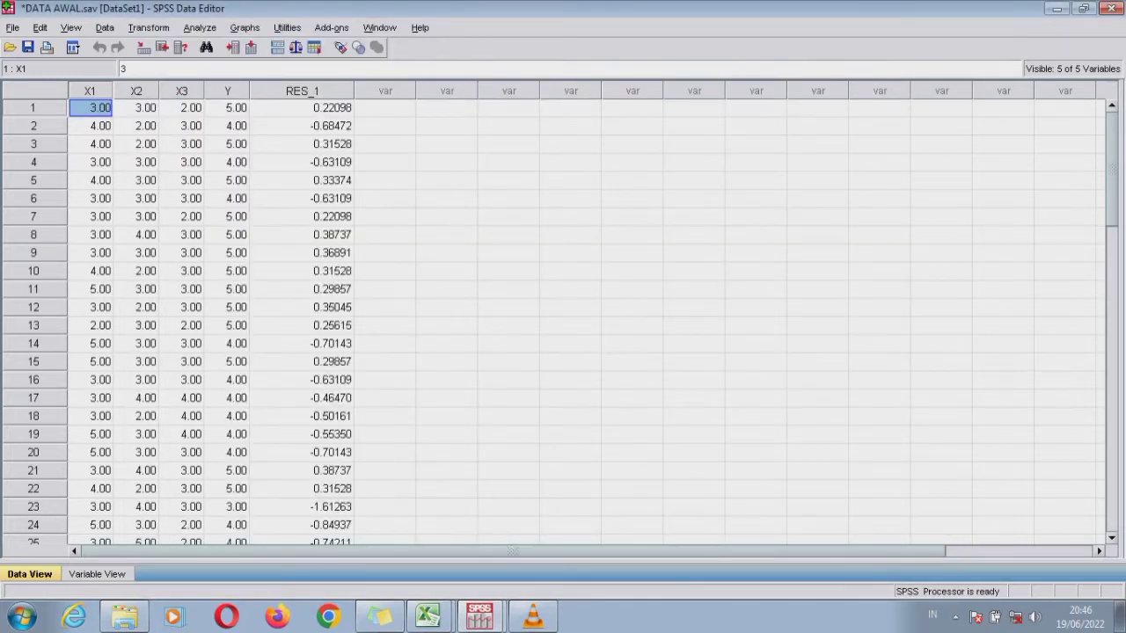
- Switch to the Data workbook in Excel and check the RES_1 and ABS(RES_1) entries in the process notes
mouse_move(428, 616)
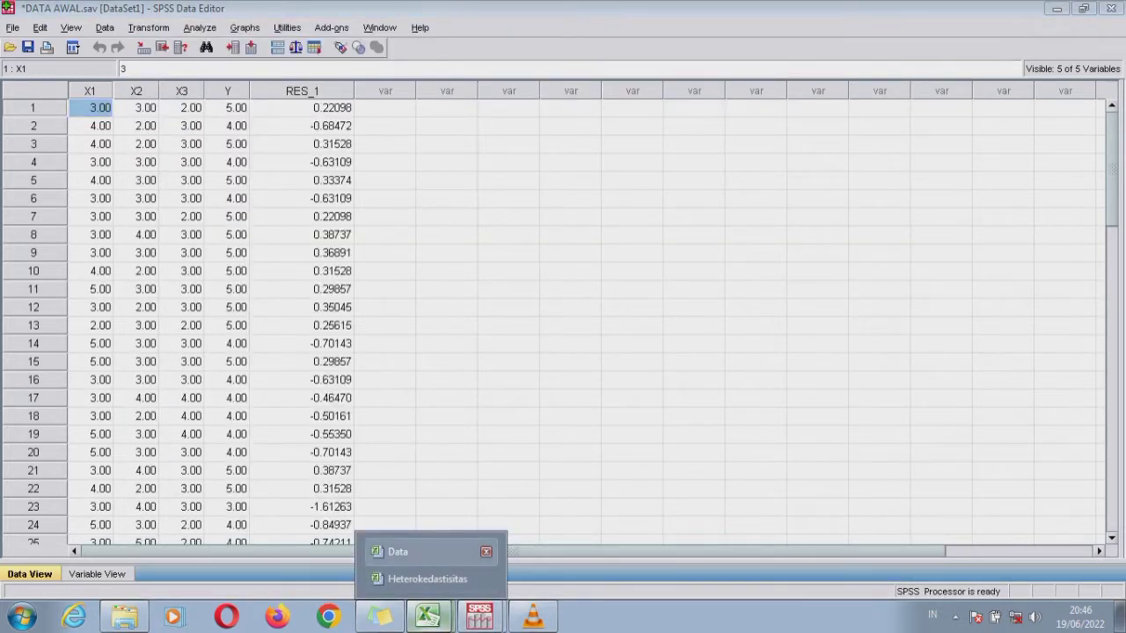
left_click(413, 552)
left_click(440, 324)
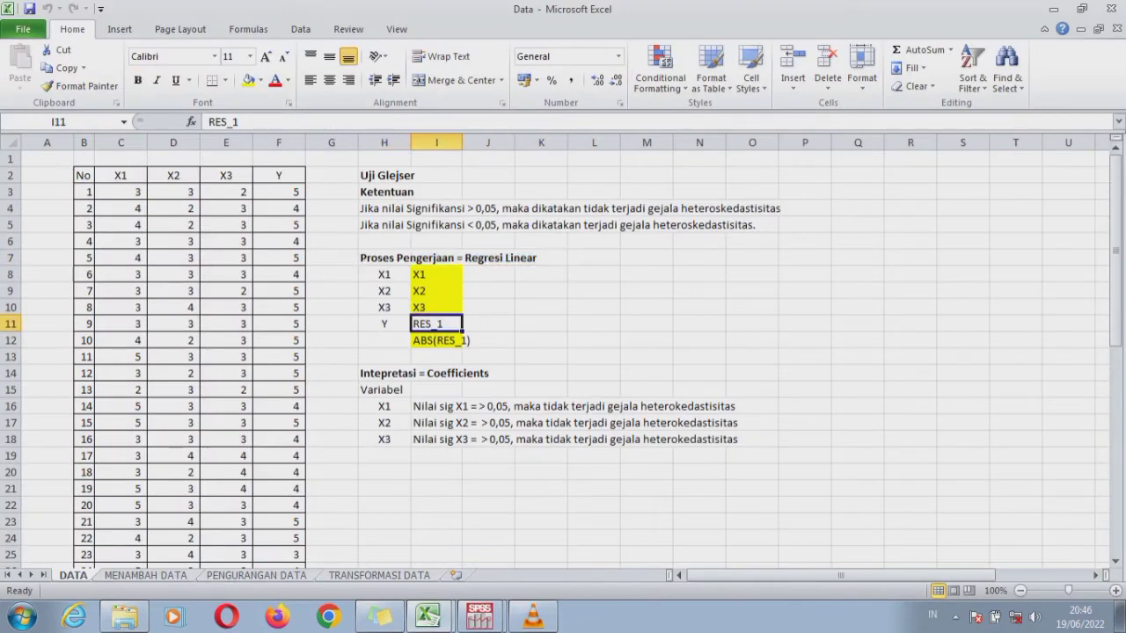
left_click(463, 342)
- Return to the SPSS Data Editor and start computing a new variable with the target name ABS_RES1
left_click(479, 616)
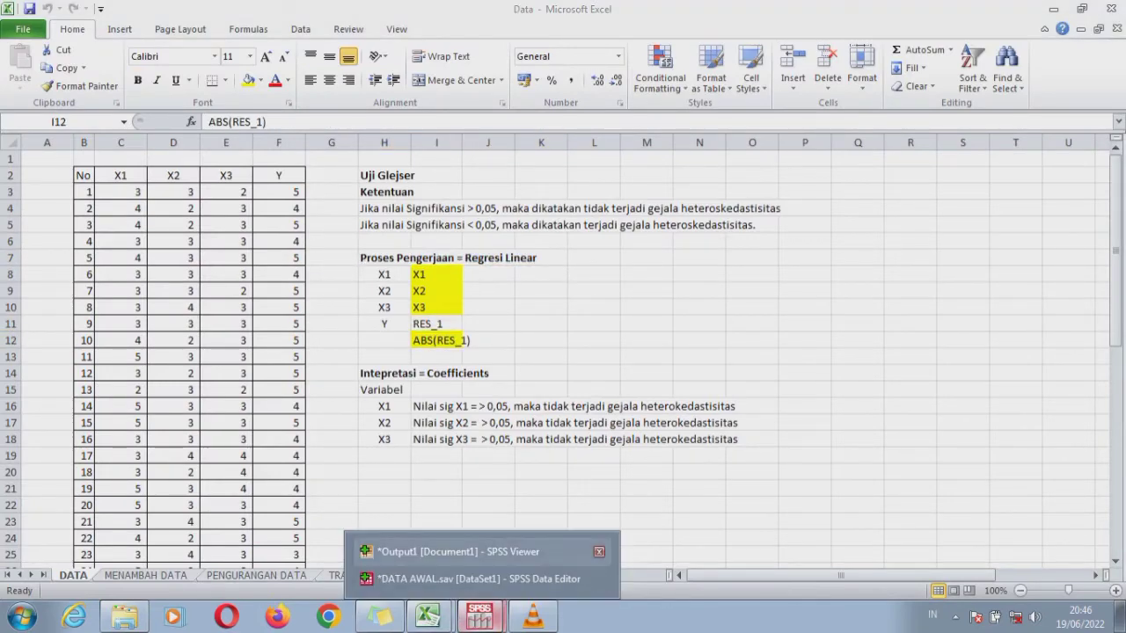
left_click(476, 578)
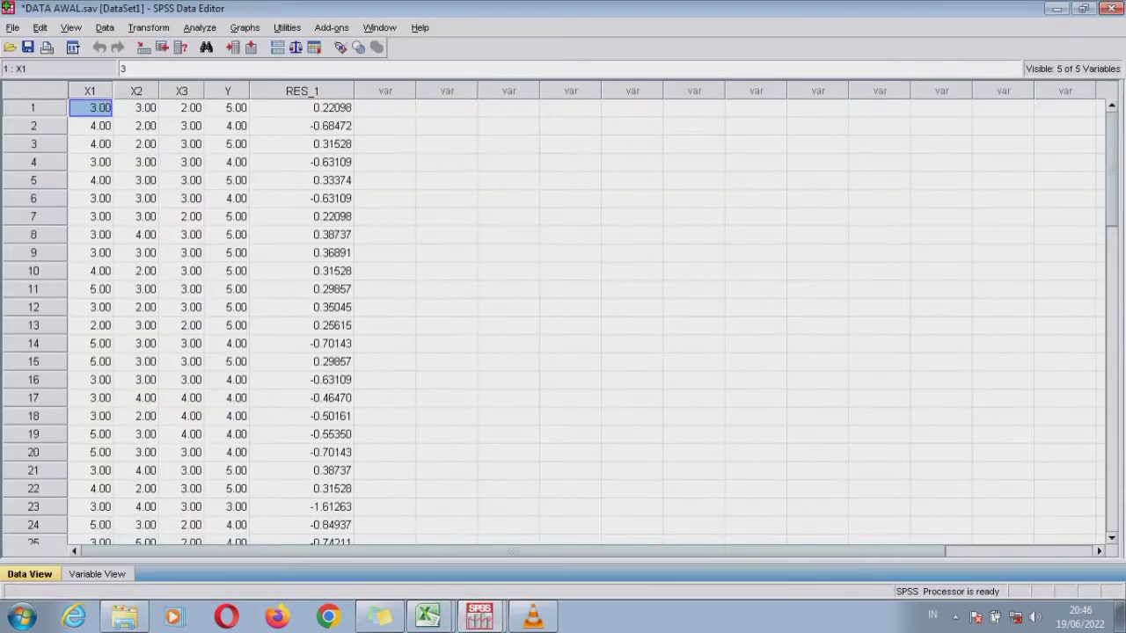
left_click(148, 27)
left_click(180, 48)
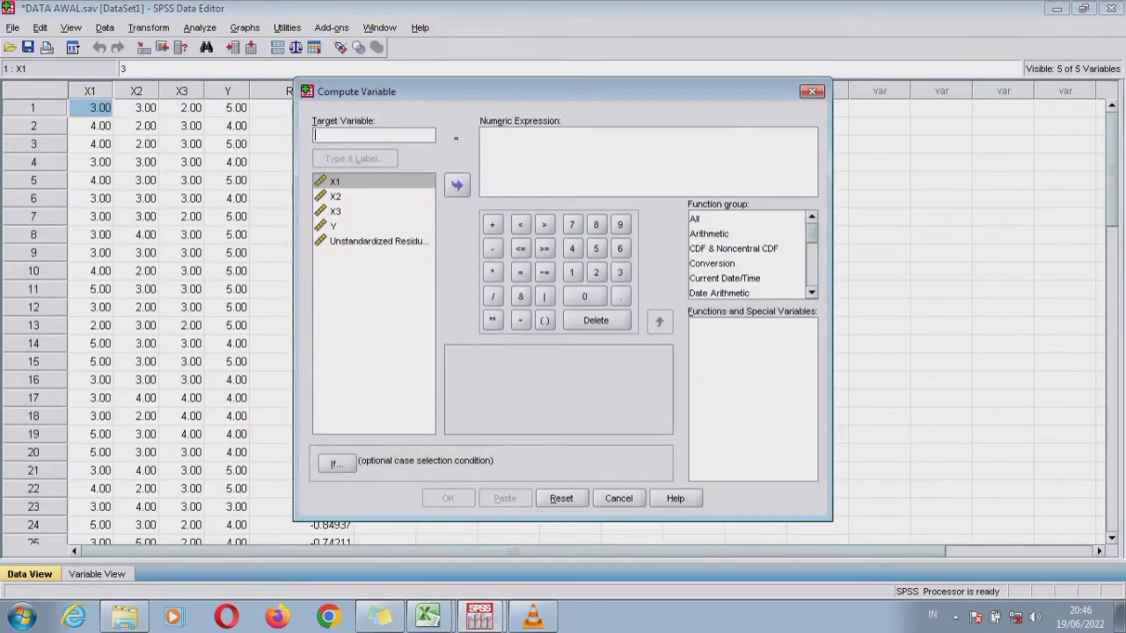
type("ABS_")
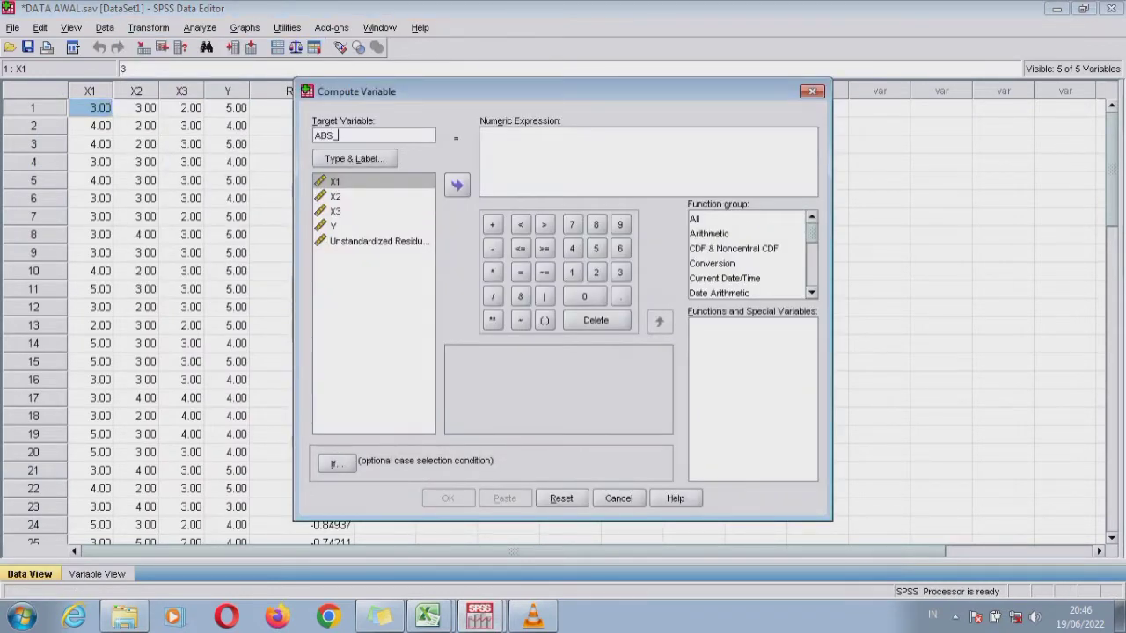
type("RES1")
- Define the numeric expression as ABS(RES_1) using the unstandardized residual variable, and create the computed variable
left_click(546, 148)
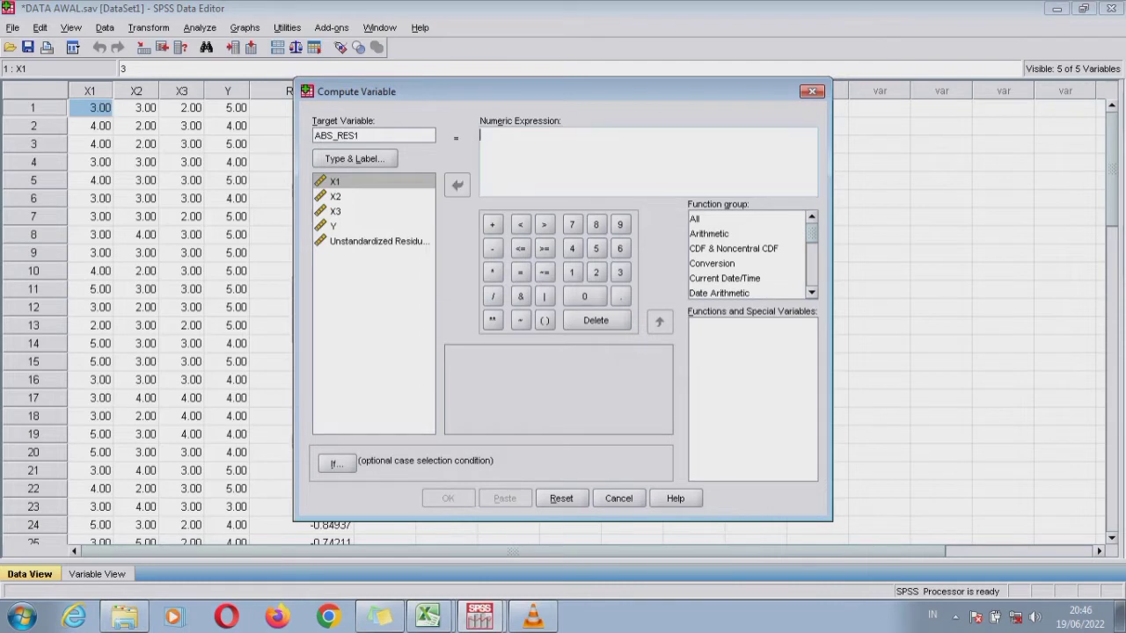
type("ABS(")
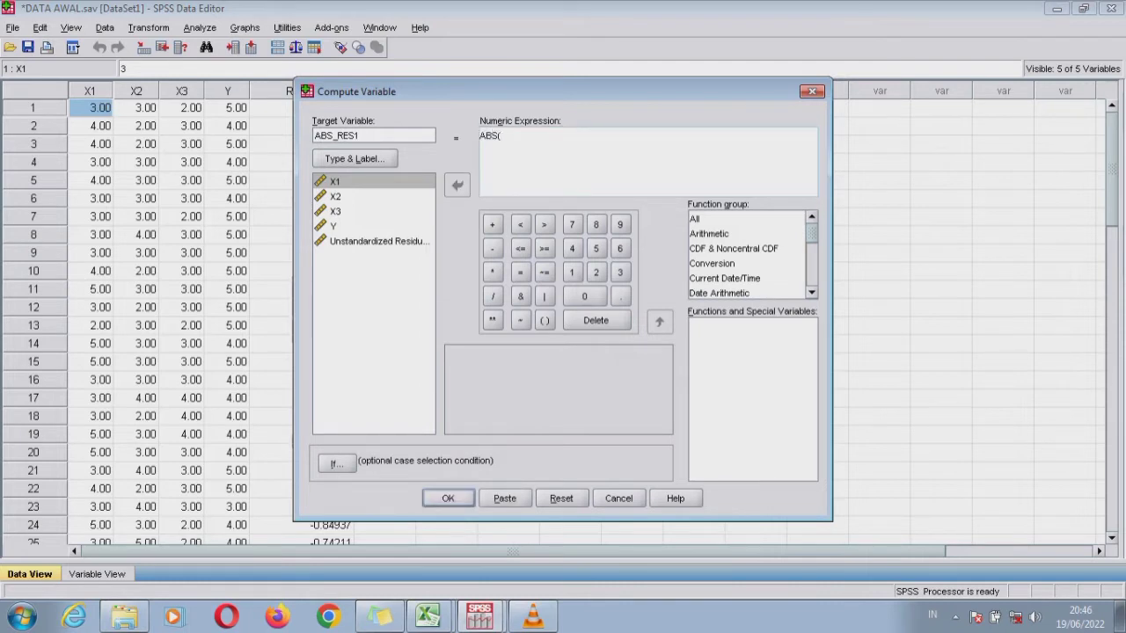
left_click(378, 241)
left_click(457, 185)
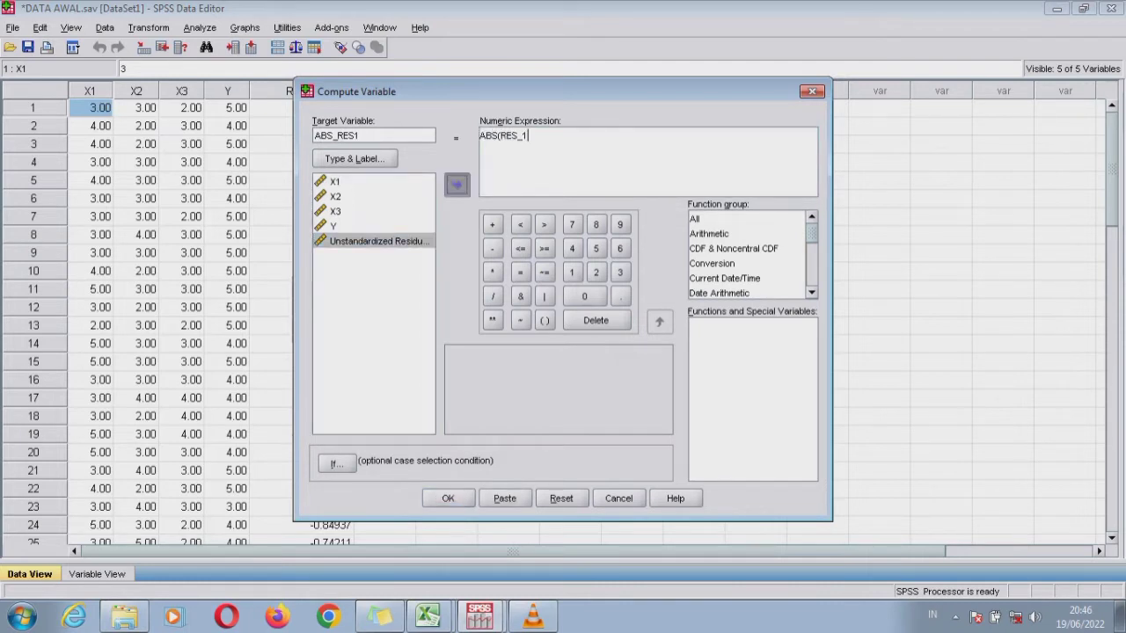
type(")")
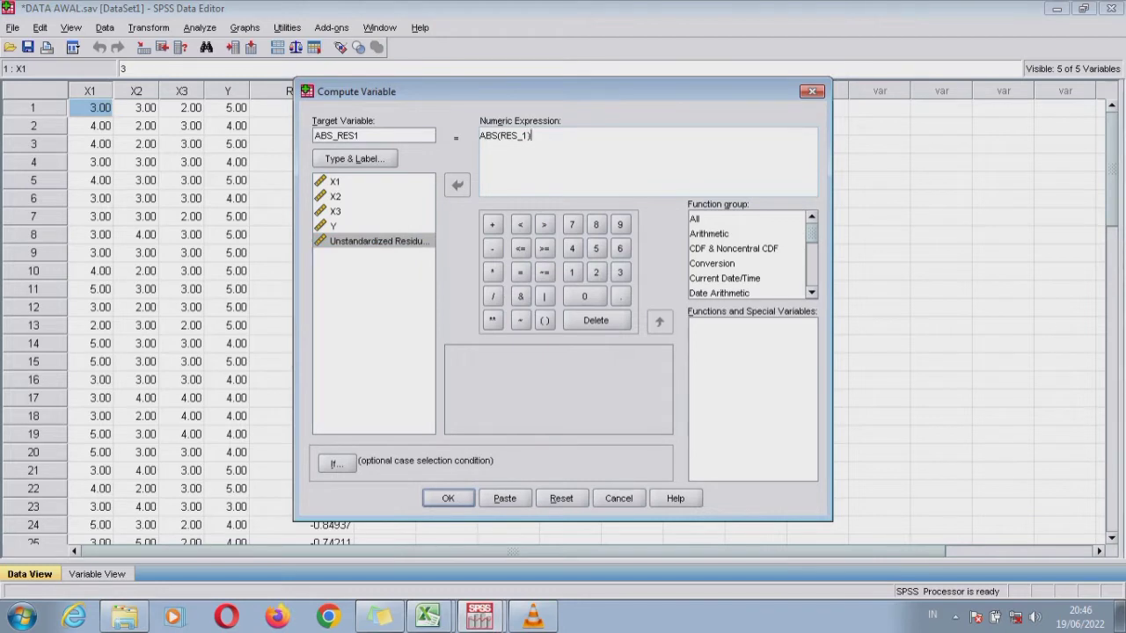
left_click(448, 498)
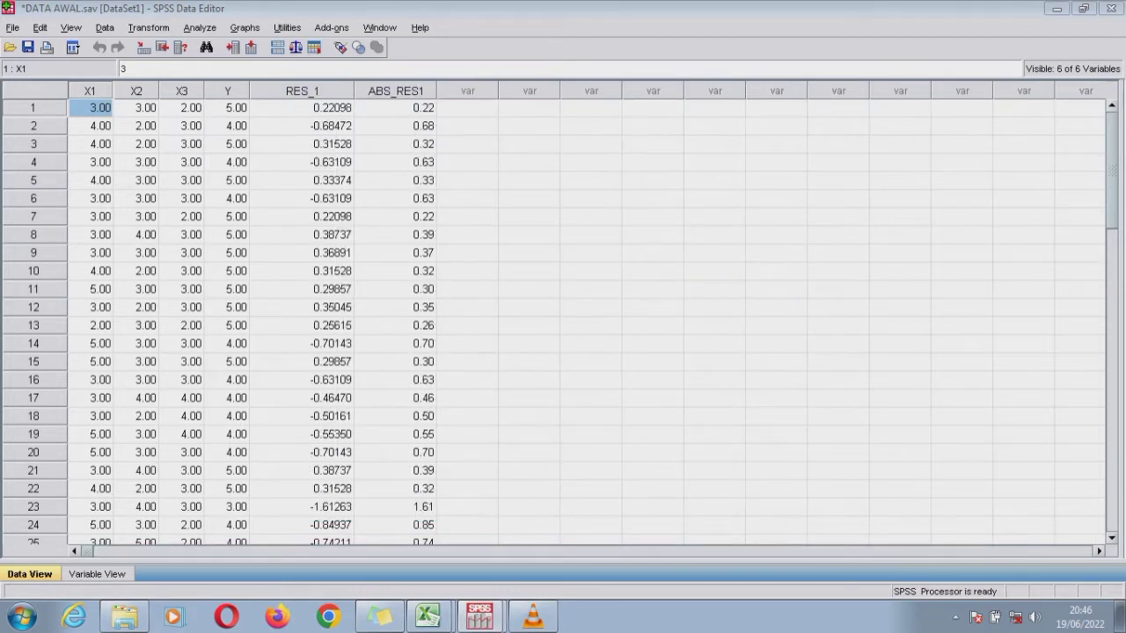
- Check the X1 to X3 and ABS(RES_1) entries in Excel's process notes, and return to the SPSS Data Editor
mouse_move(428, 616)
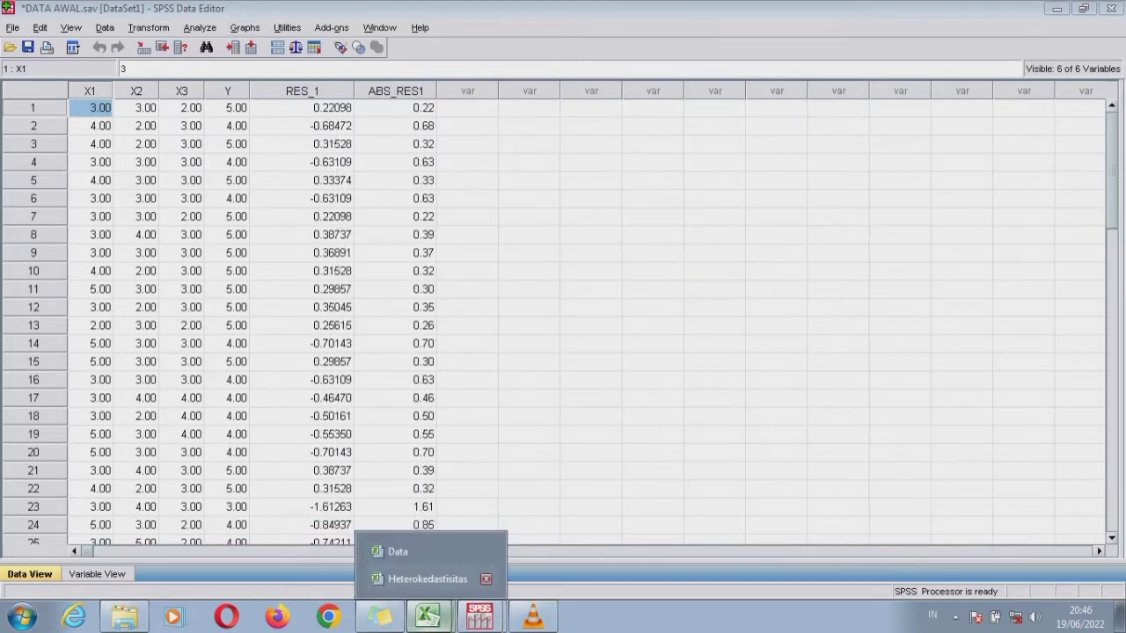
left_click(395, 548)
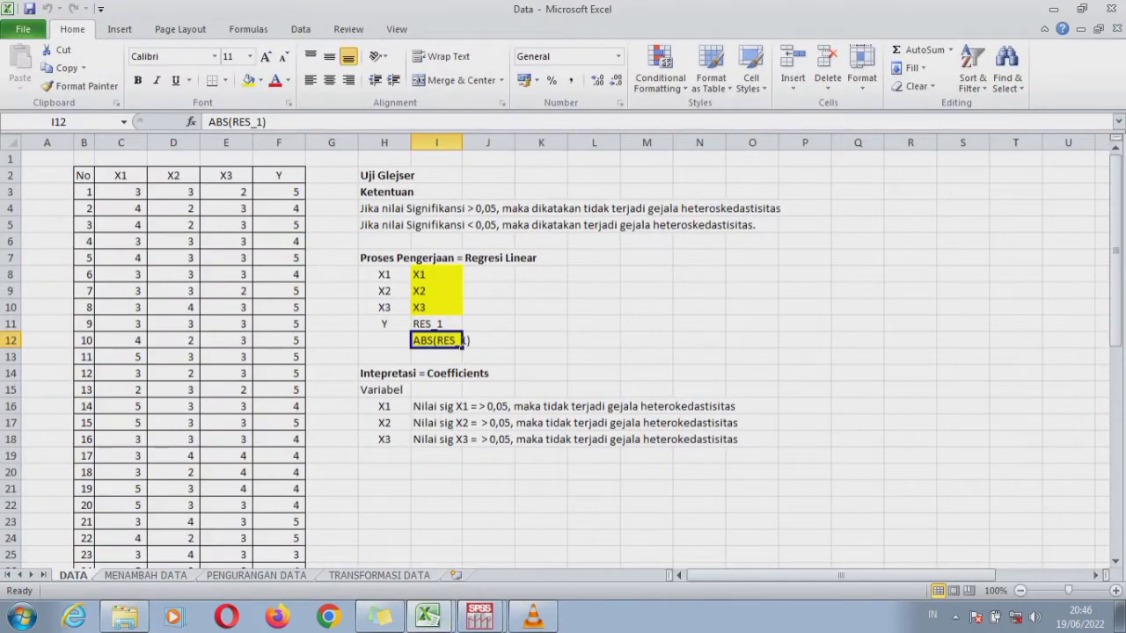
left_click_drag(435, 275, 436, 307)
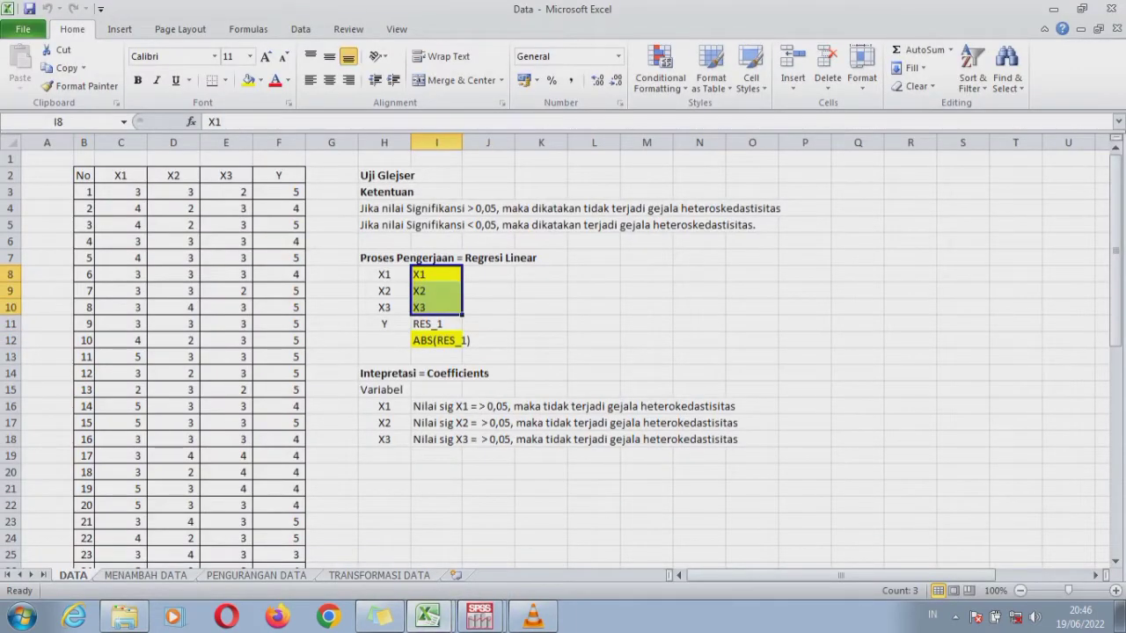
left_click(436, 340)
left_click(480, 617)
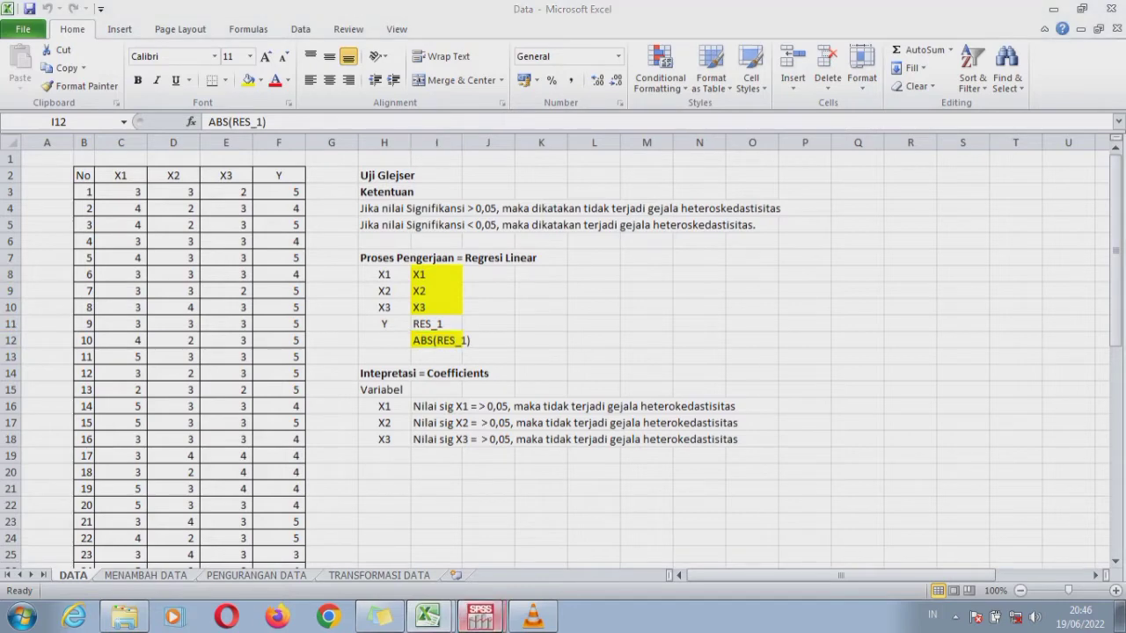
left_click(475, 579)
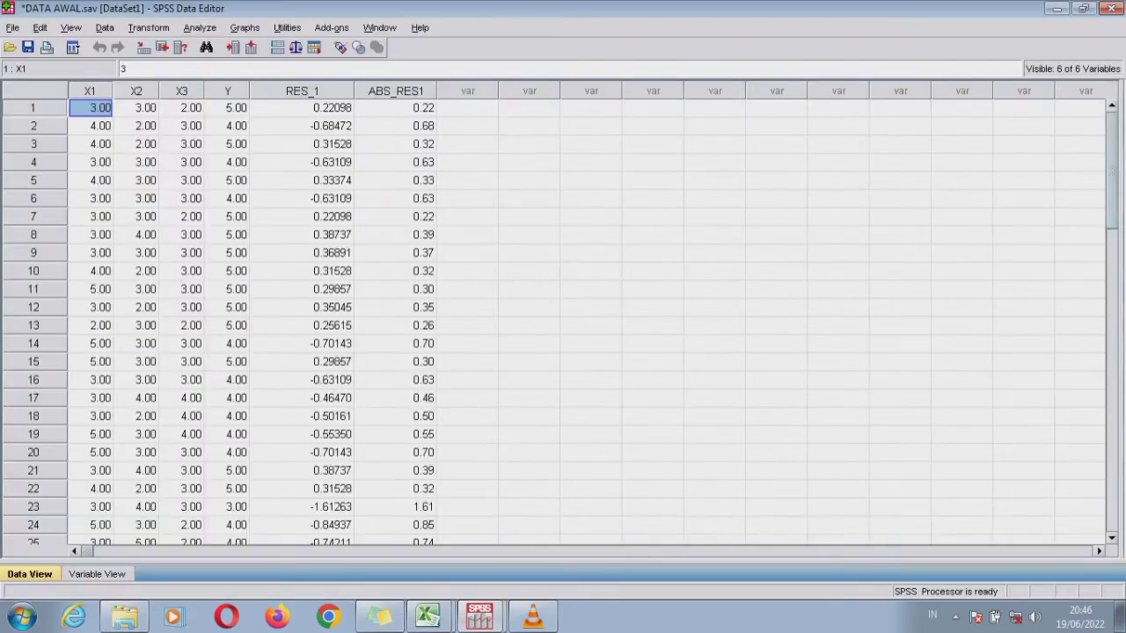
- Set up a linear regression with ABS_RES1 as the dependent variable in place of Y, keeping X1, X2 and X3 as independents
left_click(200, 28)
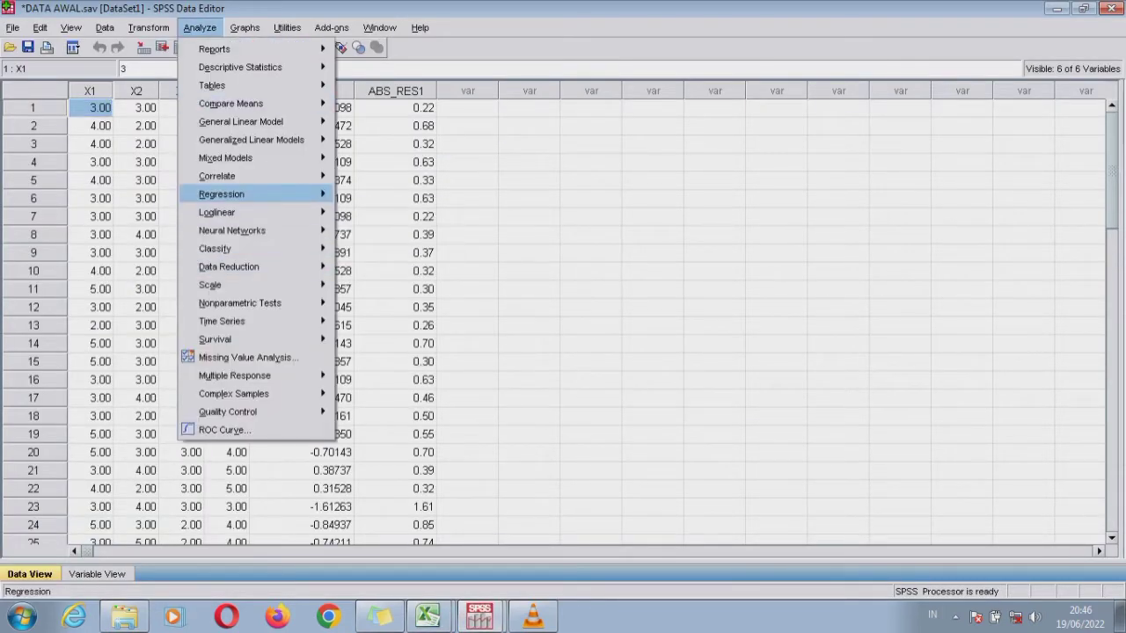
mouse_move(264, 194)
left_click(369, 193)
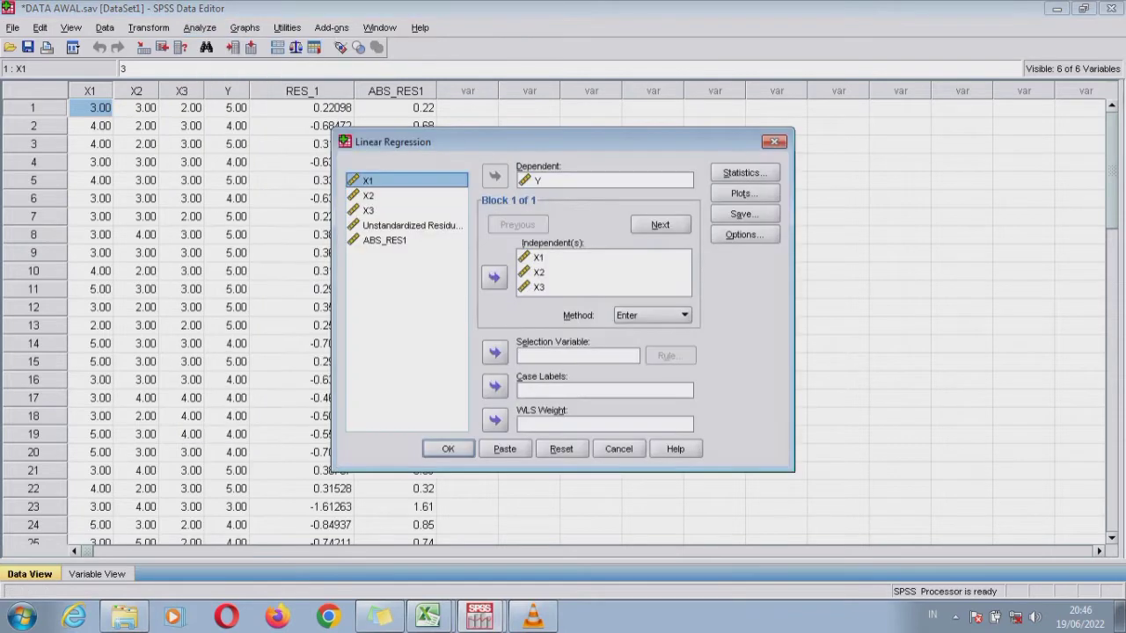
left_click(563, 180)
left_click(494, 176)
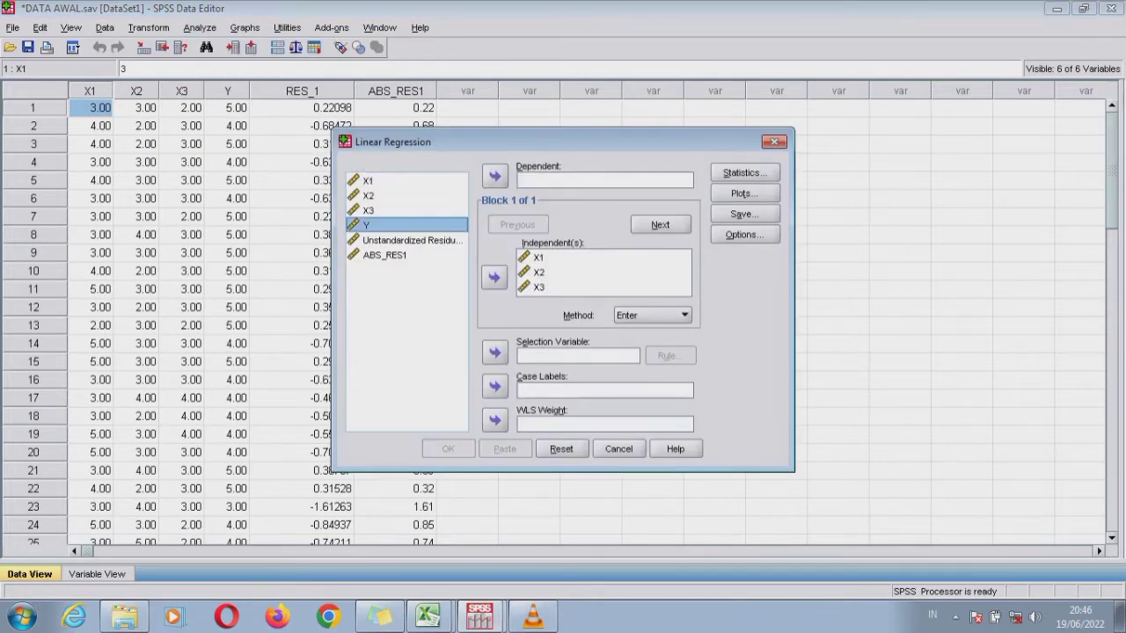
left_click(384, 255)
left_click(494, 176)
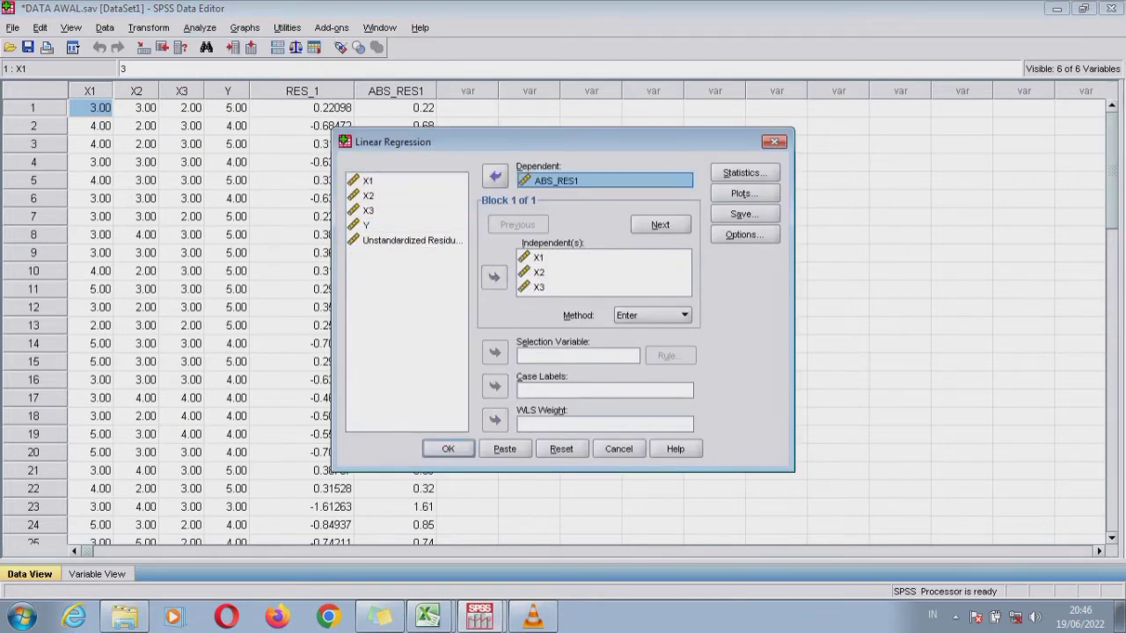
- Turn off saving of unstandardized residuals, run the regression, and bring up the output viewer
left_click(744, 214)
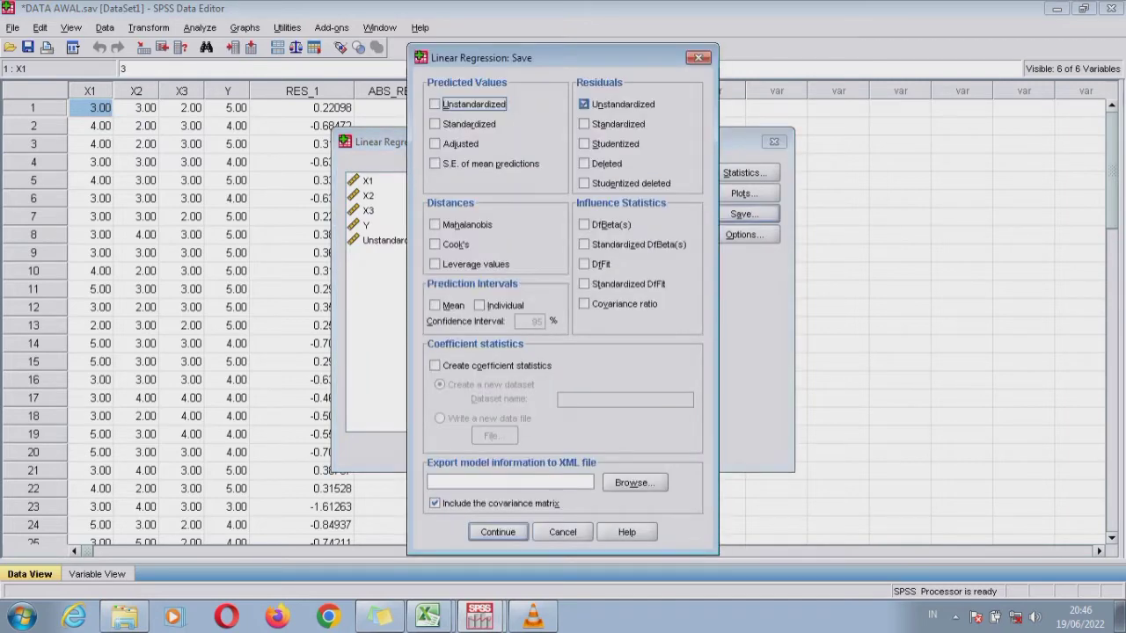
left_click(585, 104)
left_click(498, 532)
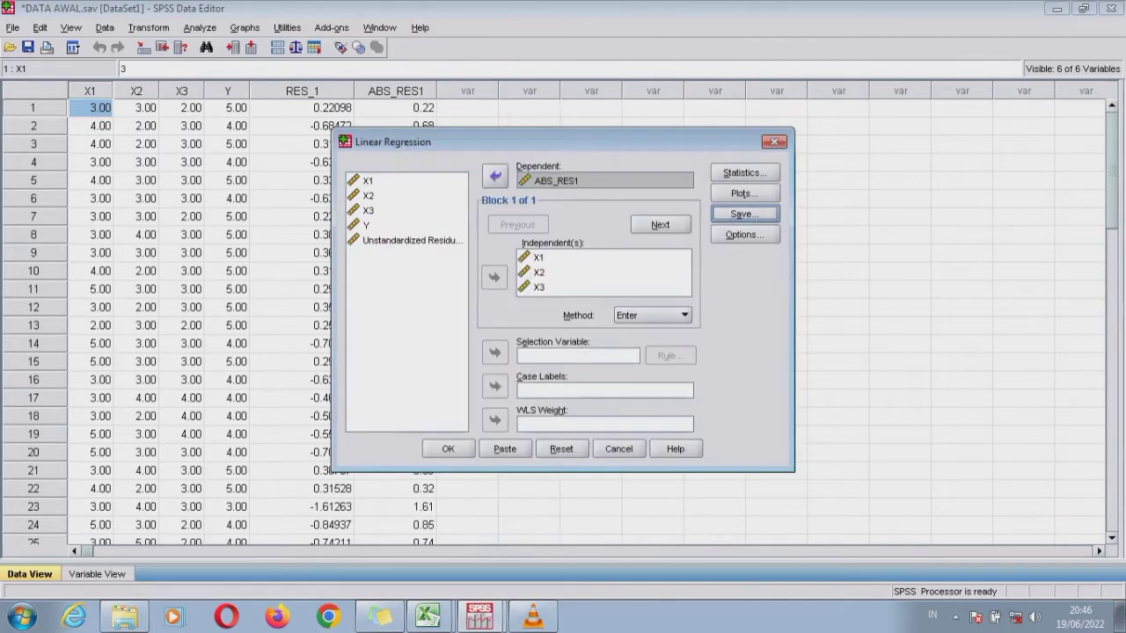
left_click(448, 449)
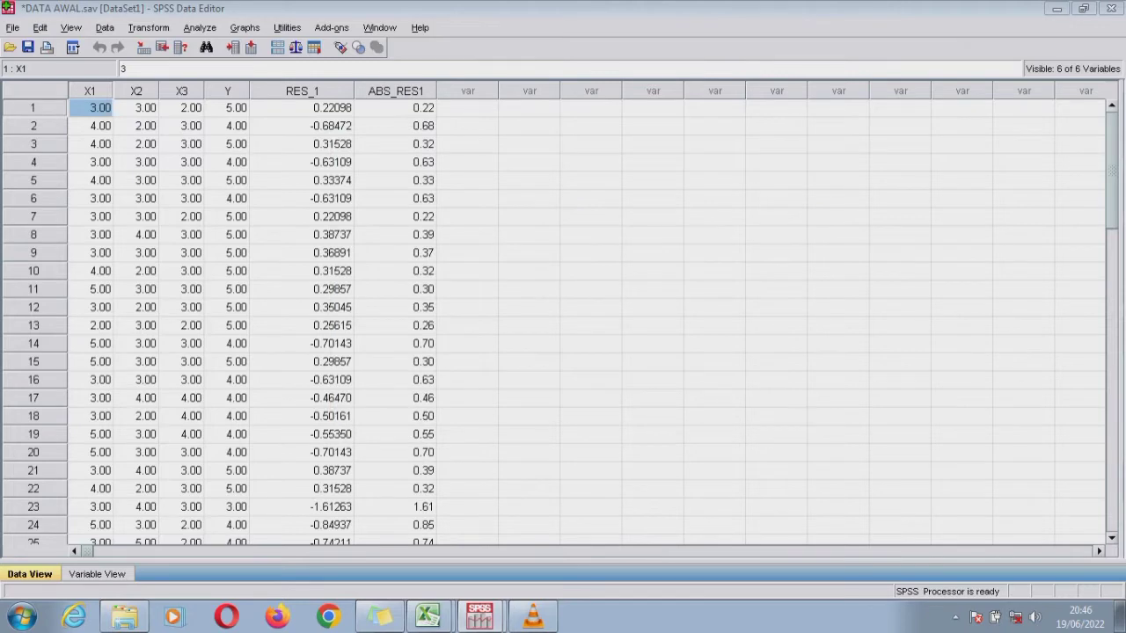
mouse_move(480, 616)
left_click(475, 551)
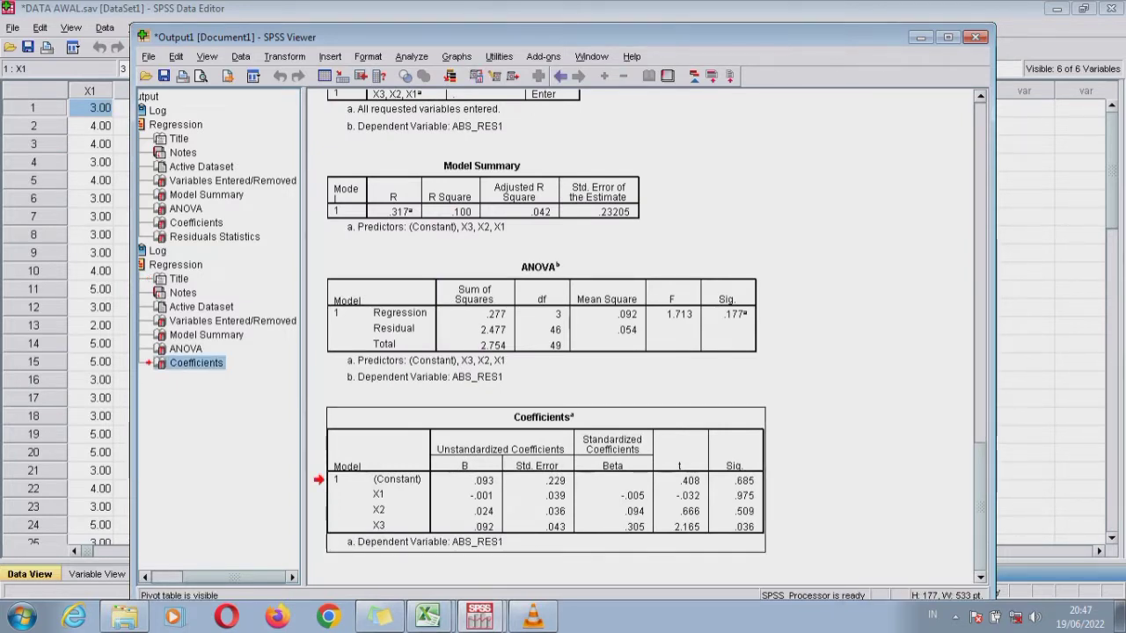
- Paste the copied Coefficients table as a Picture (PNG) beside the notes in Excel's Data workbook, and shift it slightly down
mouse_move(428, 615)
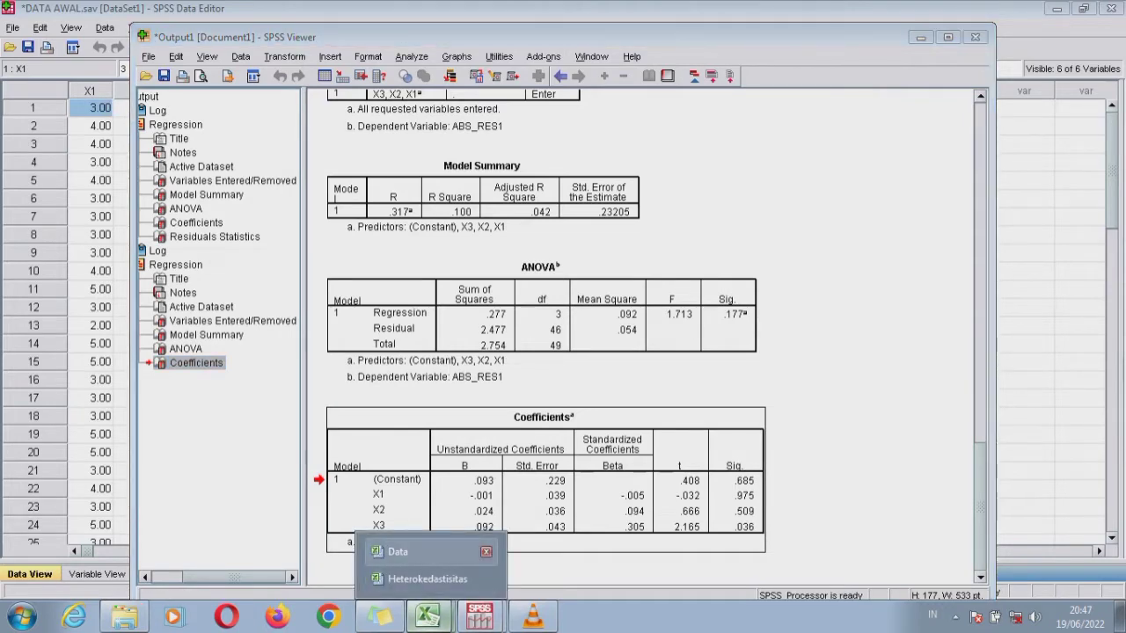
left_click(397, 551)
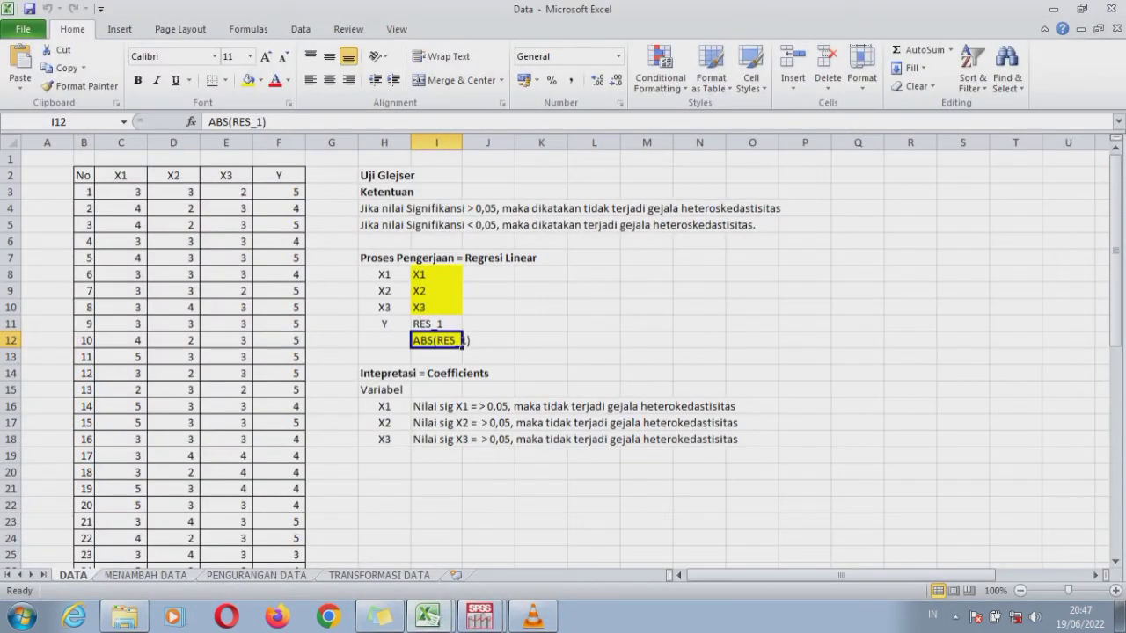
left_click(804, 307)
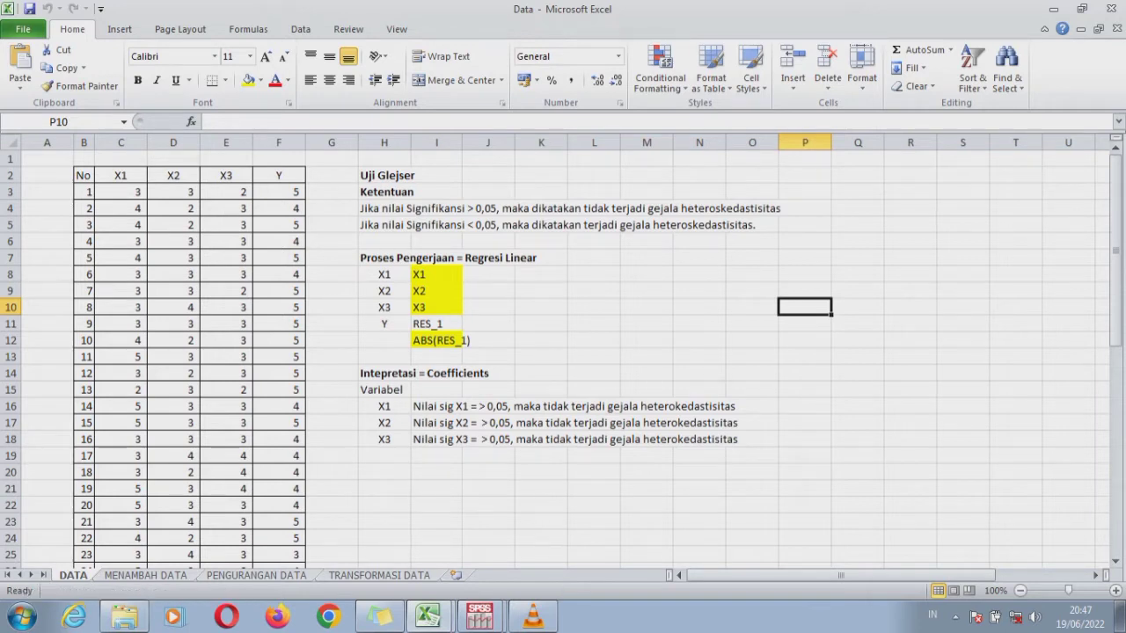
right_click(790, 315)
left_click(848, 105)
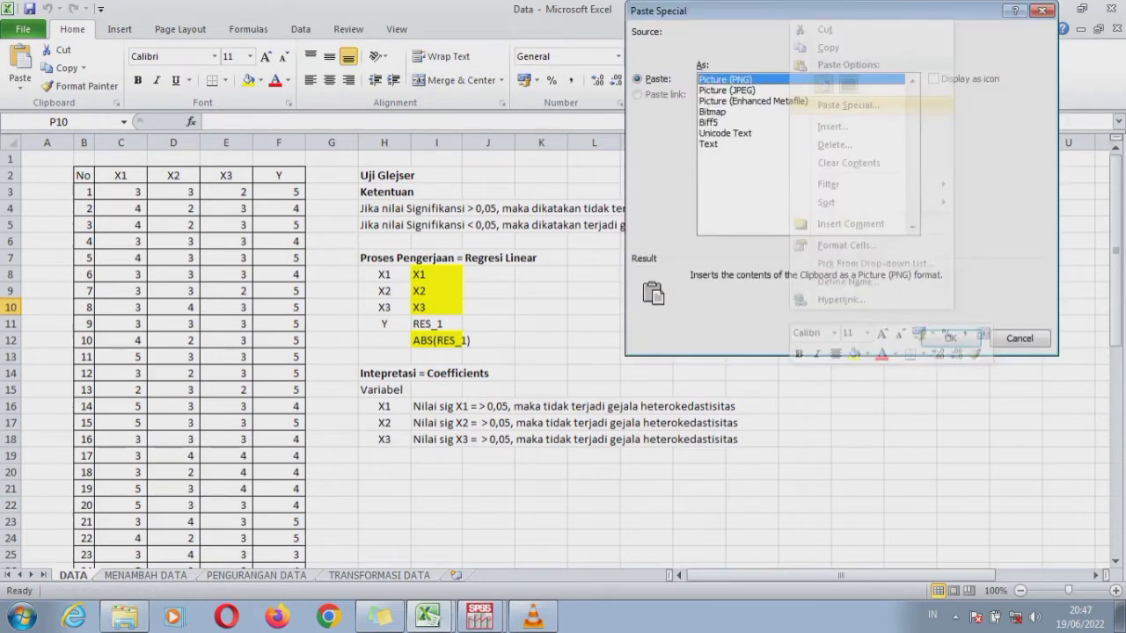
left_click(950, 338)
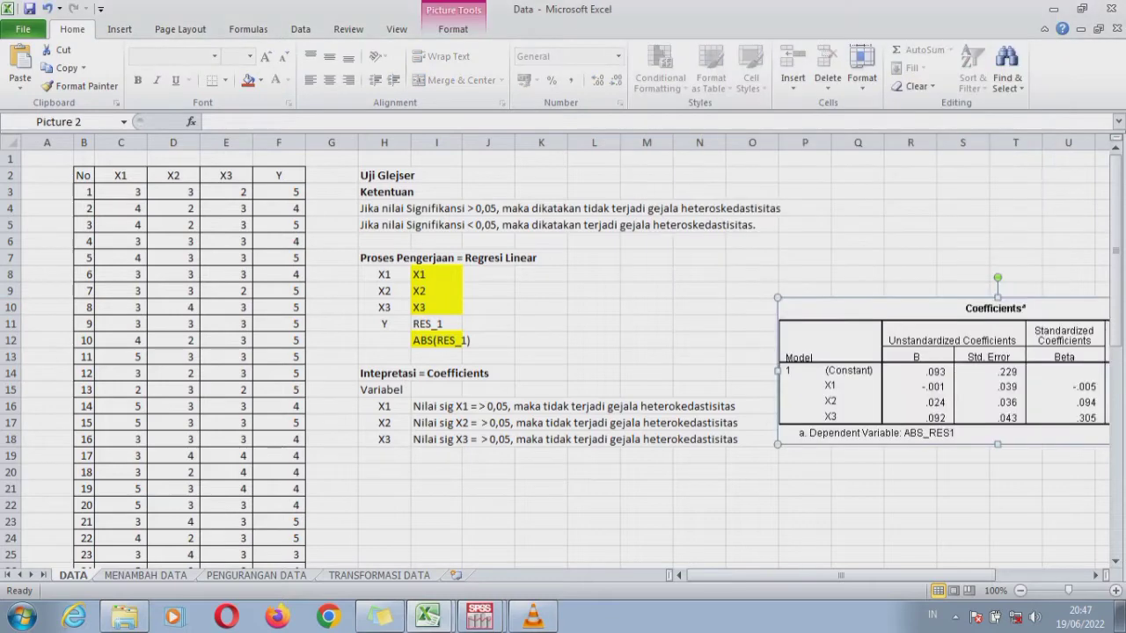
mouse_move(950, 369)
left_mouse_down()
mouse_move(952, 424)
mouse_move(934, 390)
mouse_move(950, 389)
left_mouse_up()
- Insert the significance value 0,975 before "> 0,05" in the X1 interpretation in cell I16
left_click(458, 406)
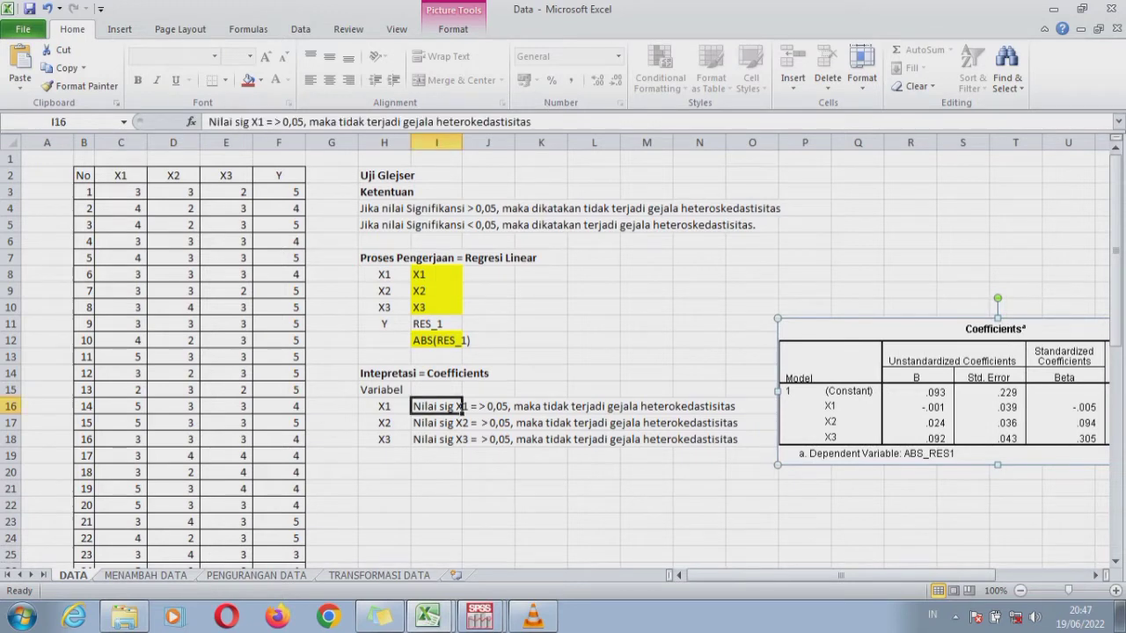
left_click(275, 122)
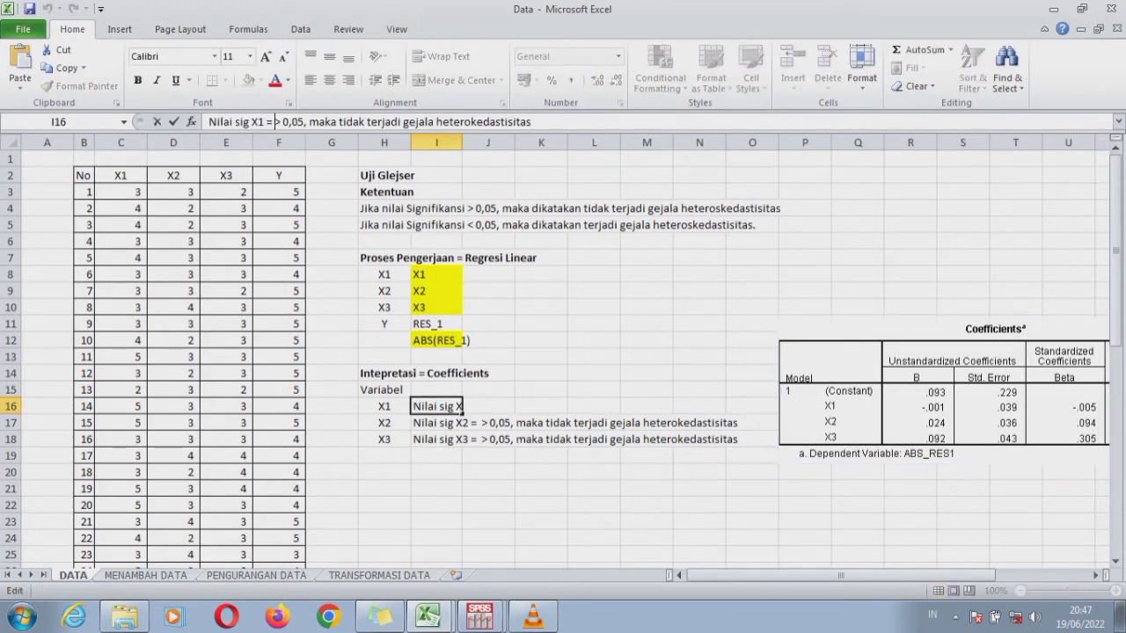
left_click_drag(841, 576, 898, 539)
left_click_drag(1115, 340, 1115, 317)
left_click(211, 406)
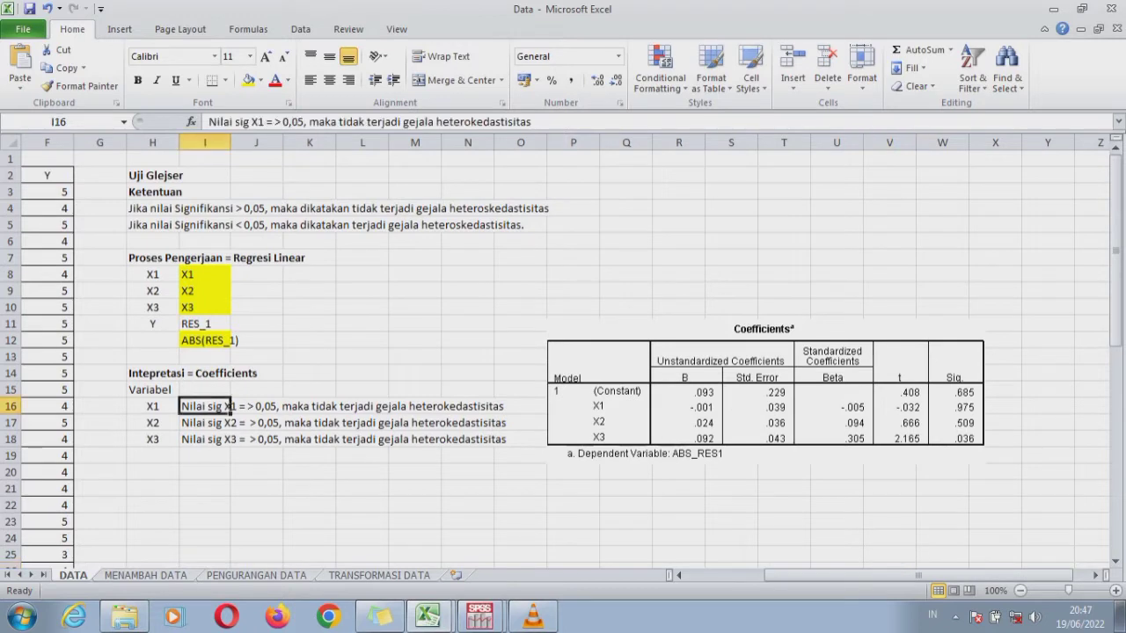
left_click(275, 122)
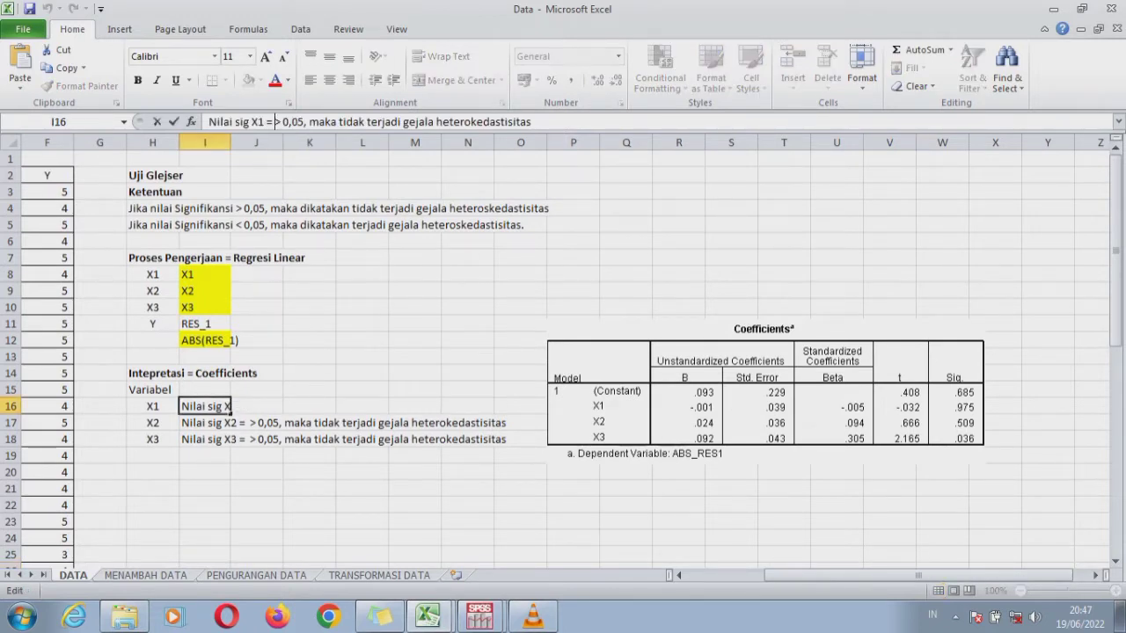
type("0,9")
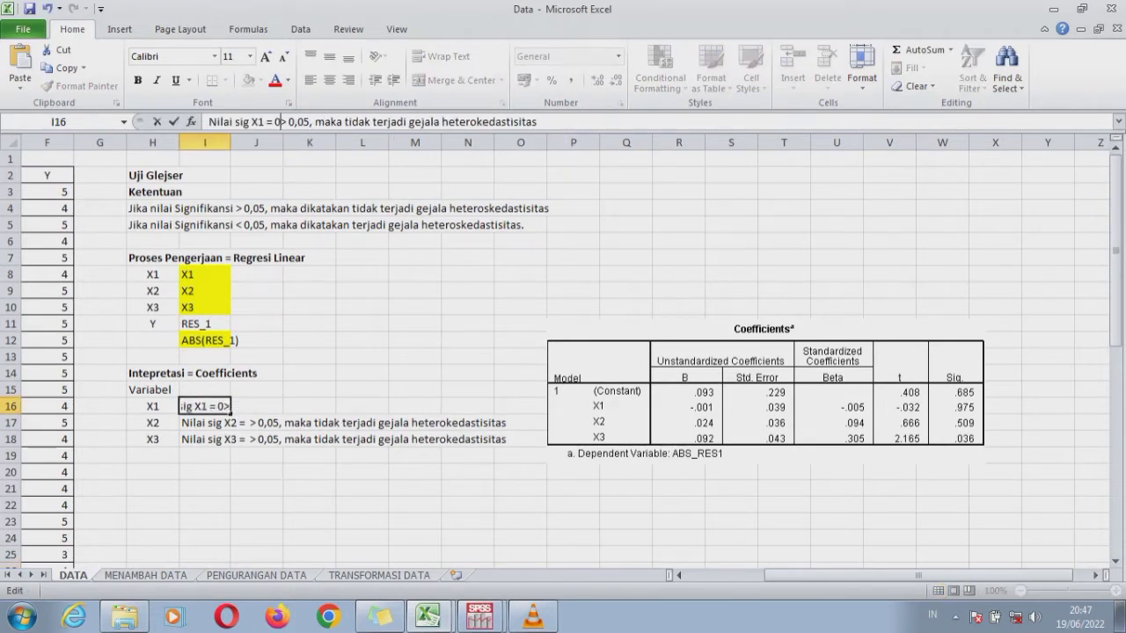
type("75")
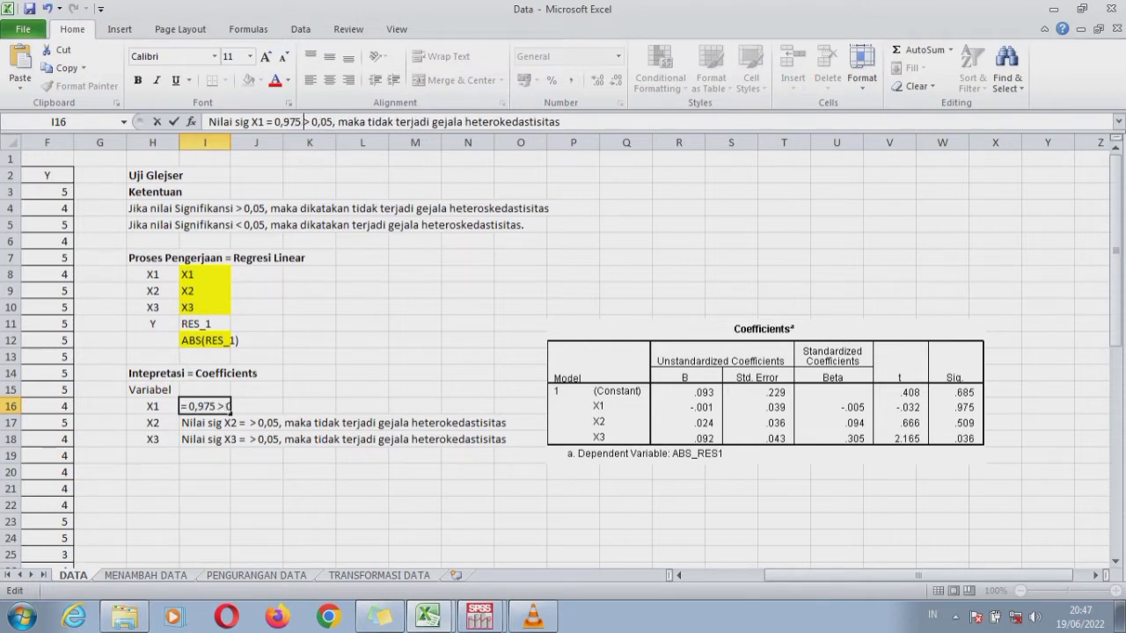
- Insert the significance value 0,509 before "> 0,05" in the X2 interpretation in cell I17
left_click(229, 424)
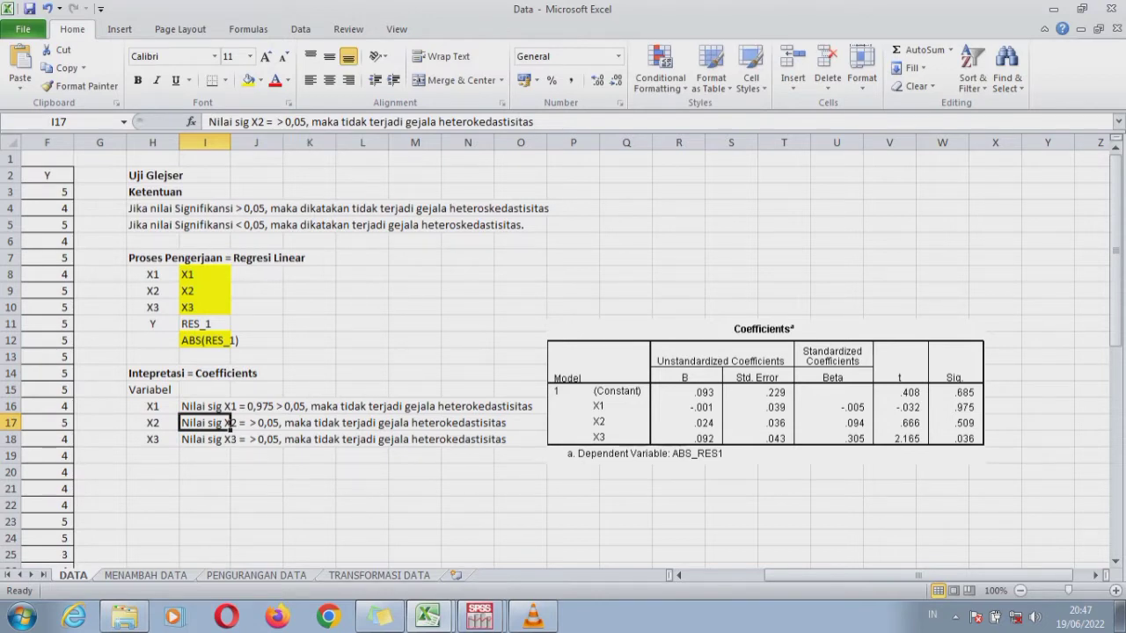
left_click(278, 122)
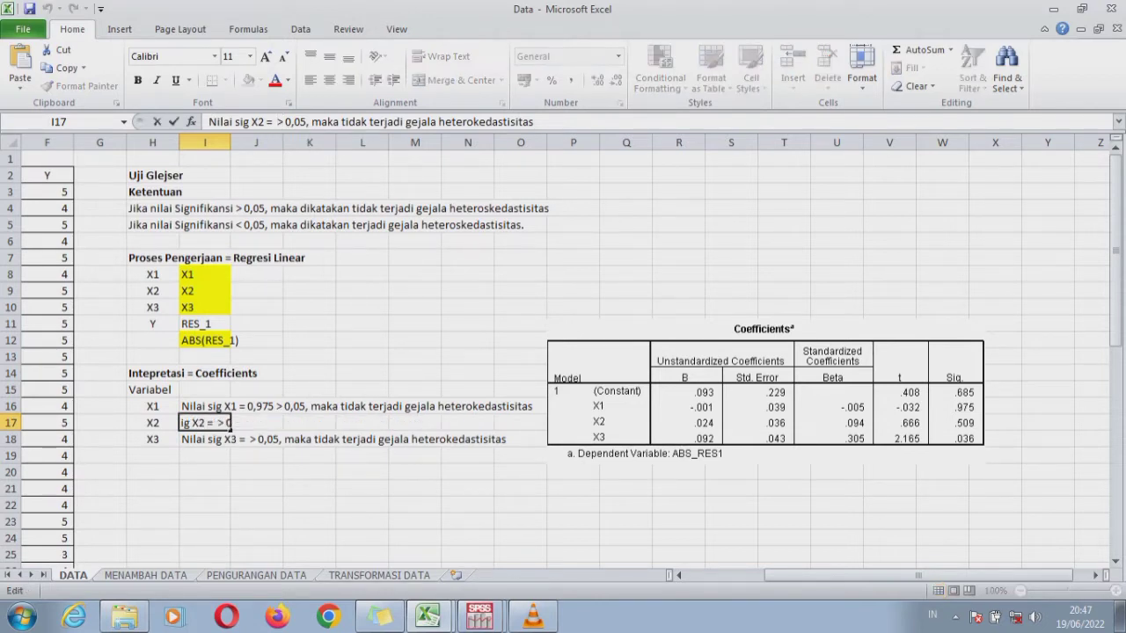
type("0,509")
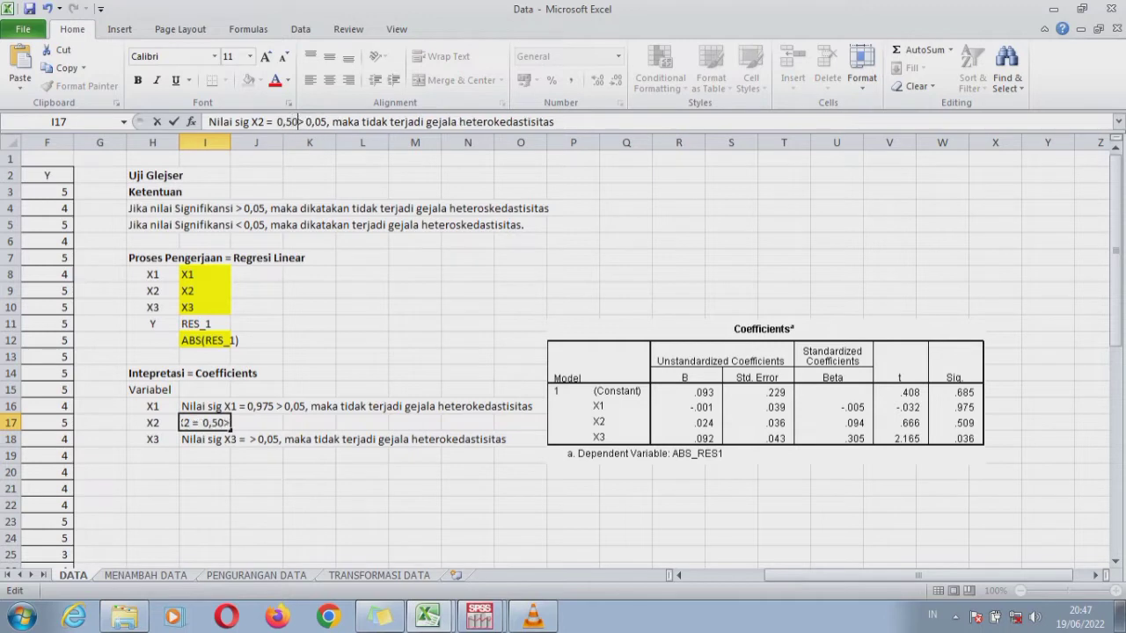
key("Return")
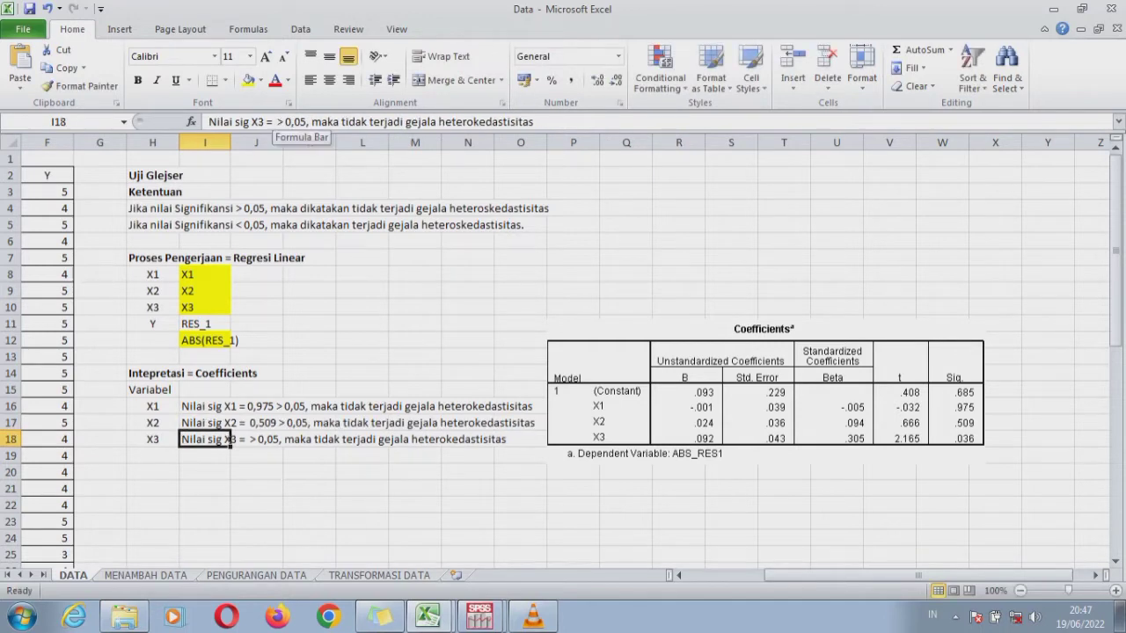
- Insert the significance value 0,036 in the X3 interpretation in cell I18 and change the comparison sign to "<"
left_click(278, 121)
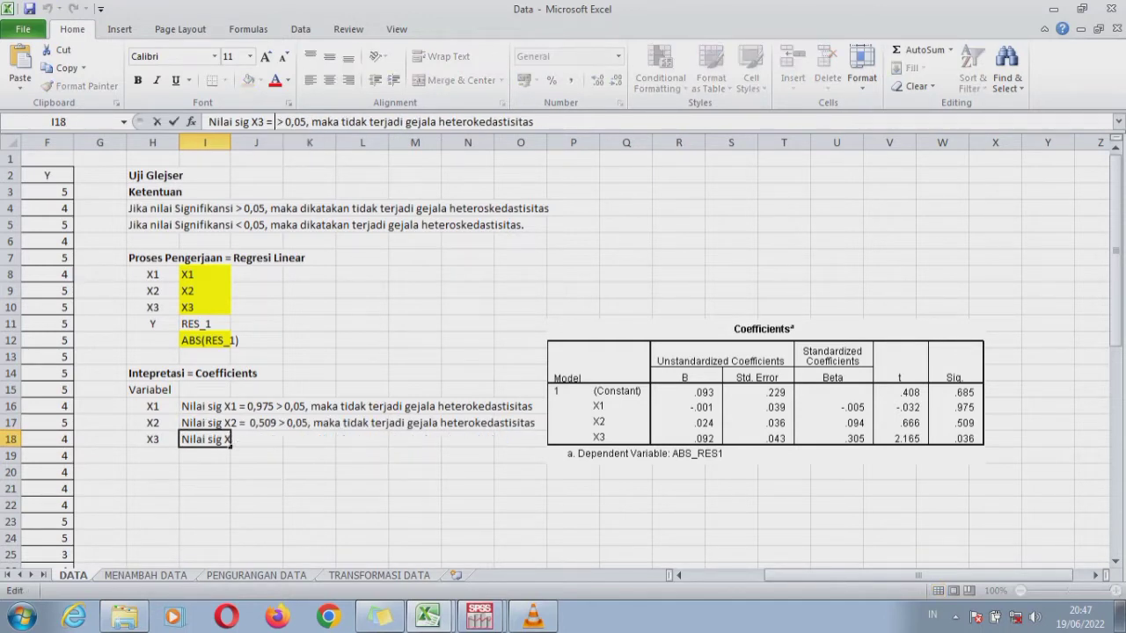
type("0,")
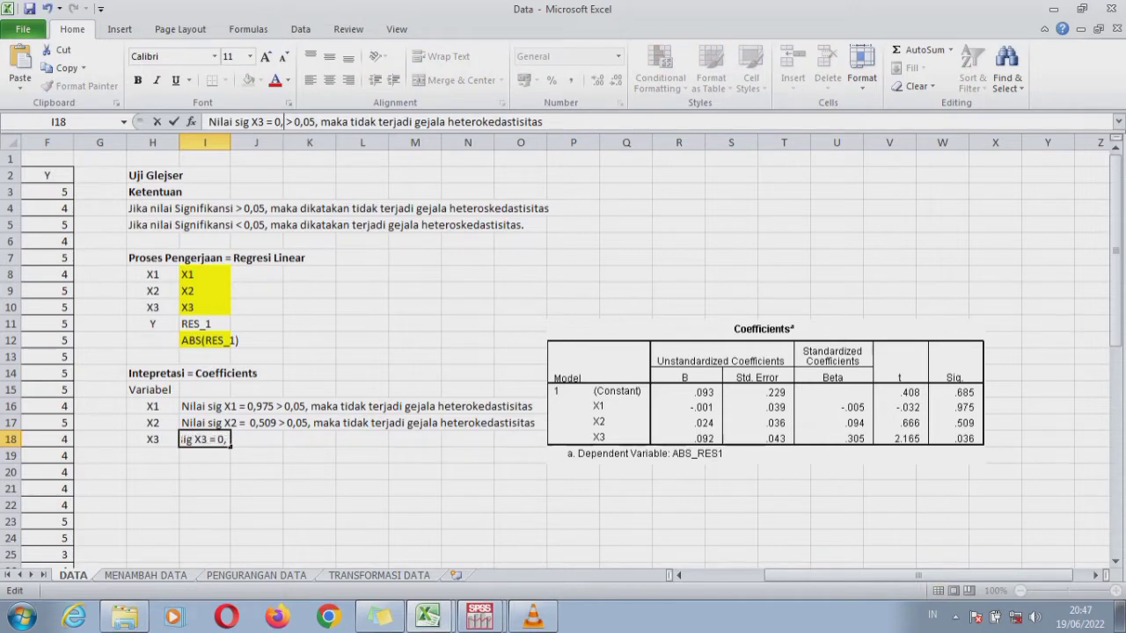
type("0")
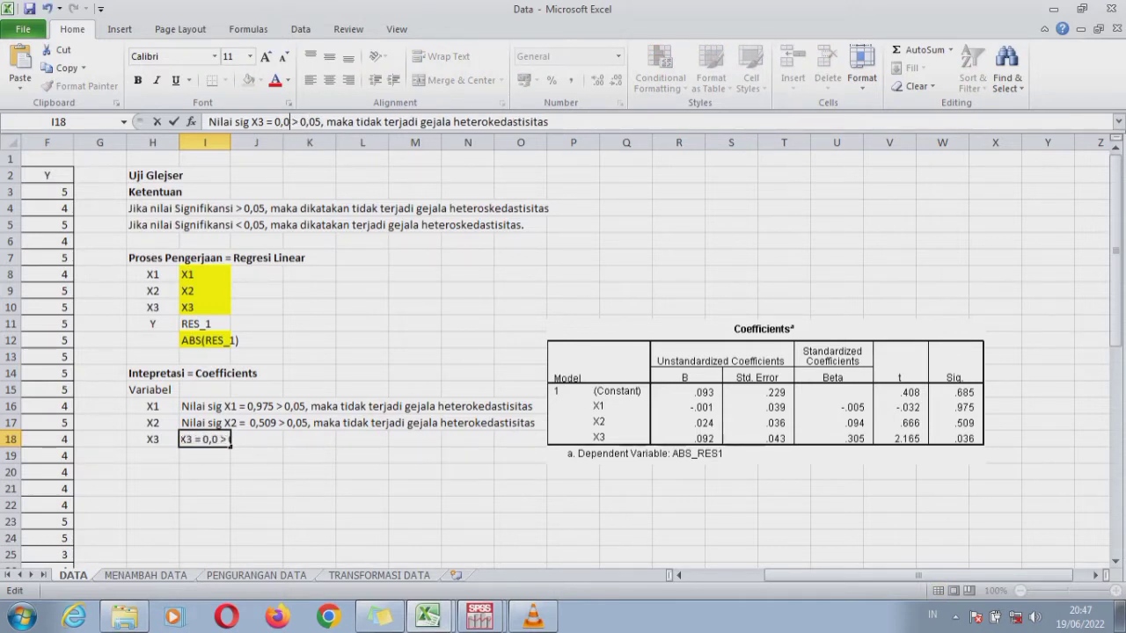
type("3")
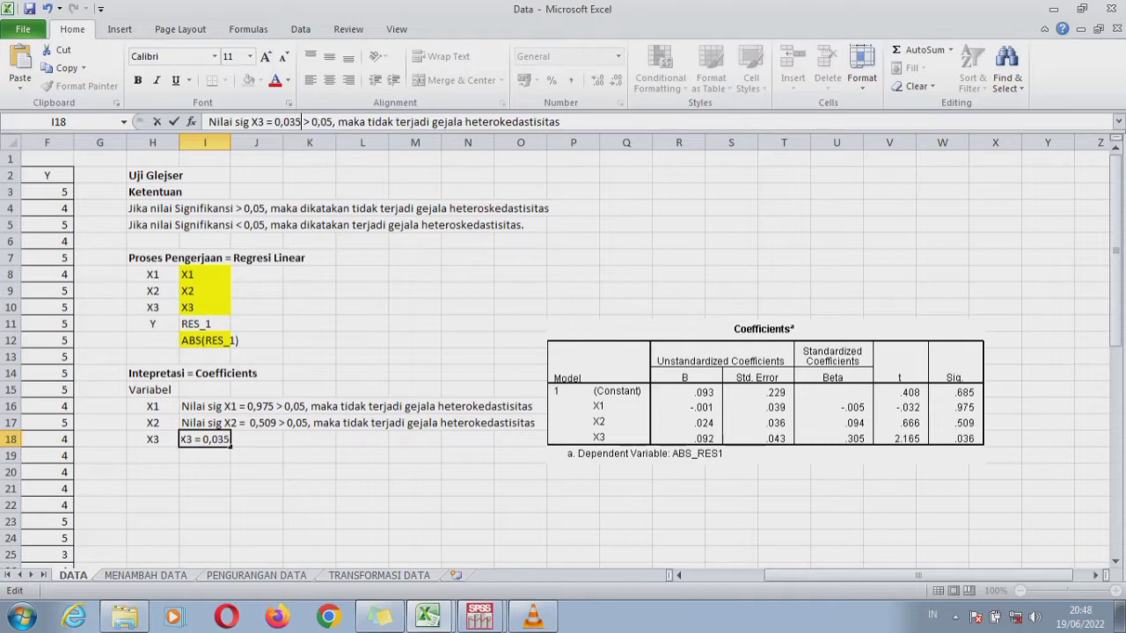
type("6")
key("Delete")
key("Delete")
key("Delete")
type("<")
- Remove the word "tidak" from the X3 interpretation so it reads "maka terjadi gejala heterokedastisitas"
left_click(396, 123)
key("Left")
key("BackSpace")
key("BackSpace")
key("BackSpace")
key("BackSpace")
key("BackSpace")
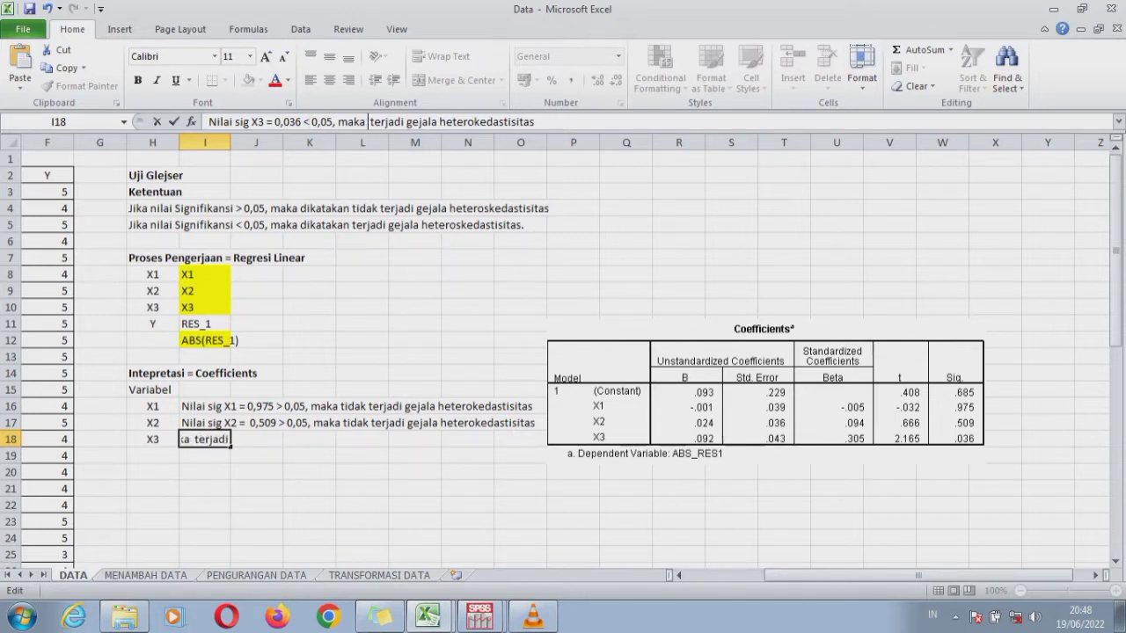
key("BackSpace")
key("Return")
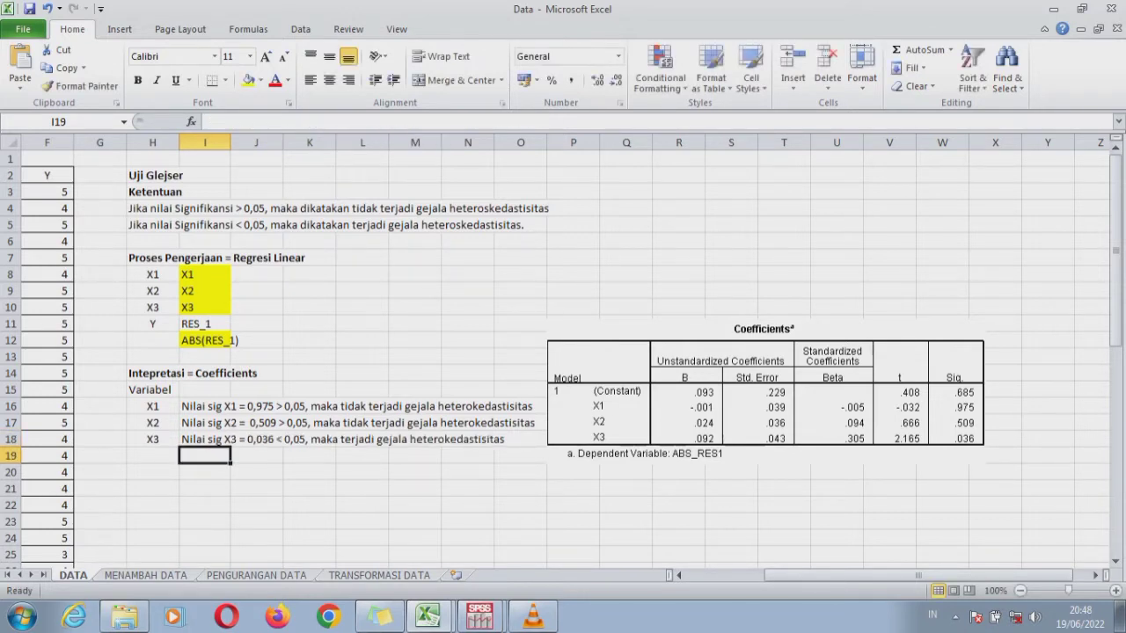
- Format the X3 interpretation row, H18 to O18, in bold red text
left_click_drag(154, 439, 541, 440)
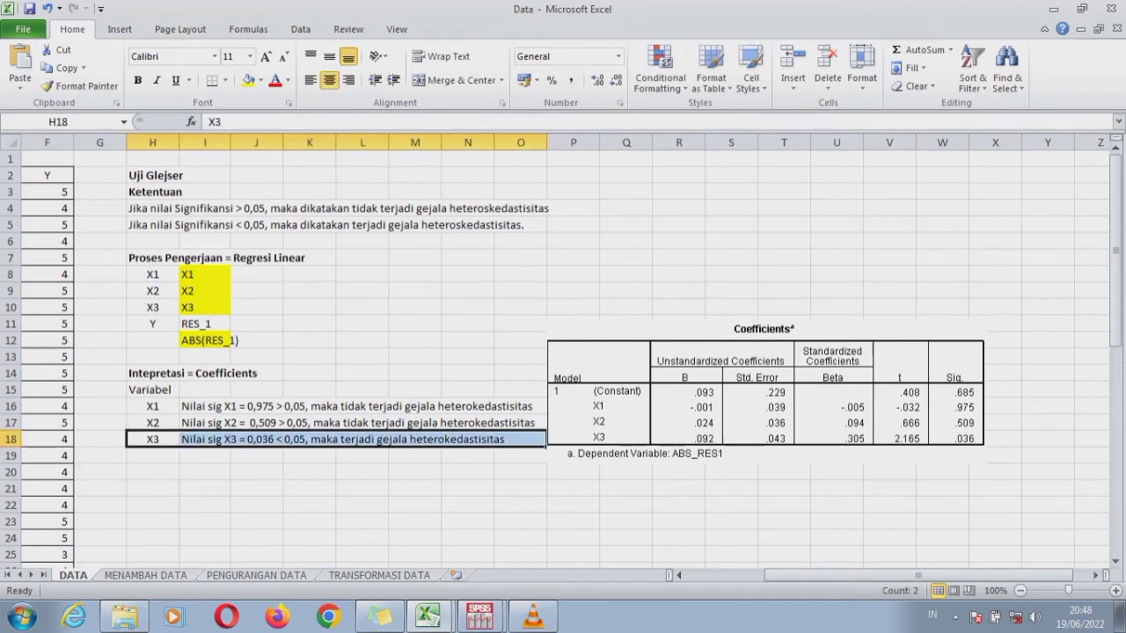
left_click(275, 80)
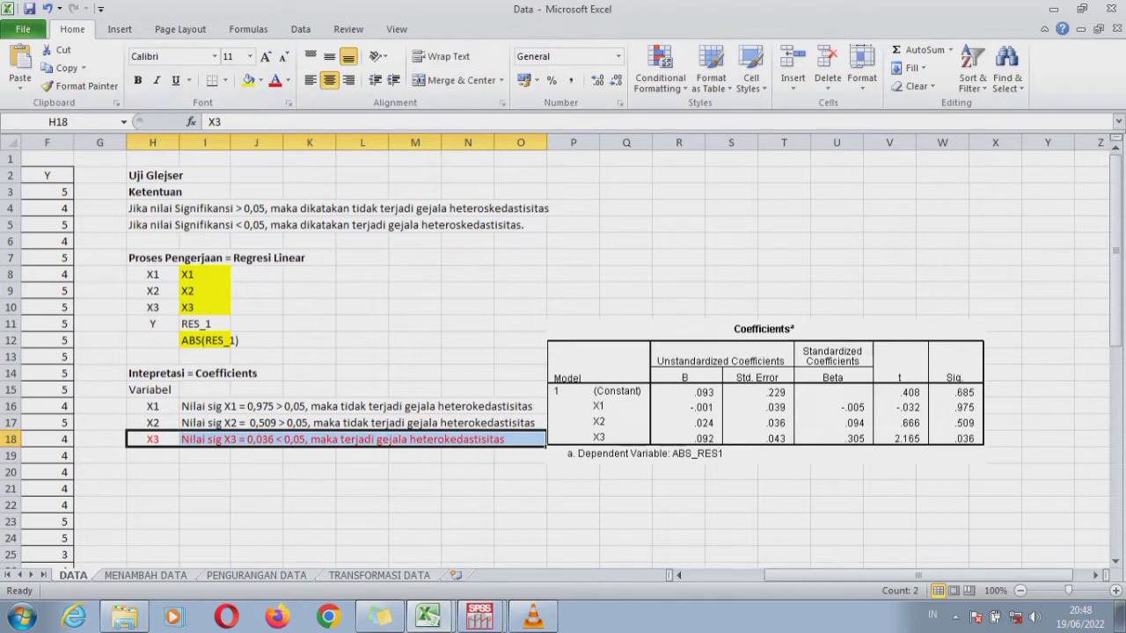
key("ctrl+b")
left_click(310, 489)
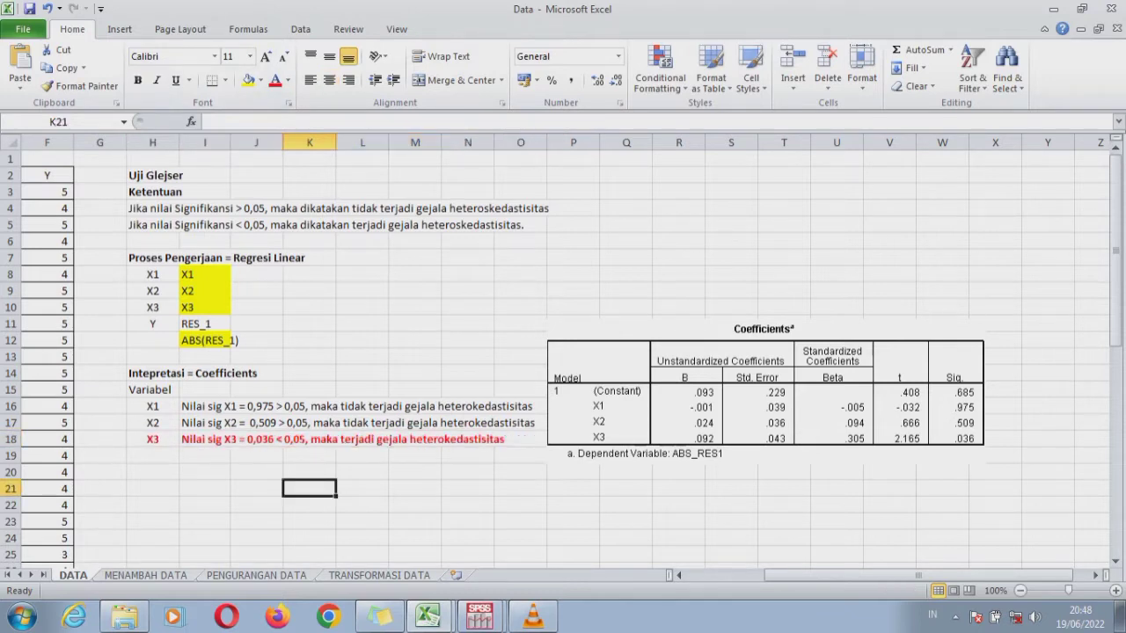
- Switch to the MENAMBAH DATA worksheet
key("Right")
key("Right")
key("Right")
key("Right")
key("Right")
key("Right")
key("Right")
key("Right")
key("Right")
key("Right")
key("Right")
key("Right")
key("Right")
key("Right")
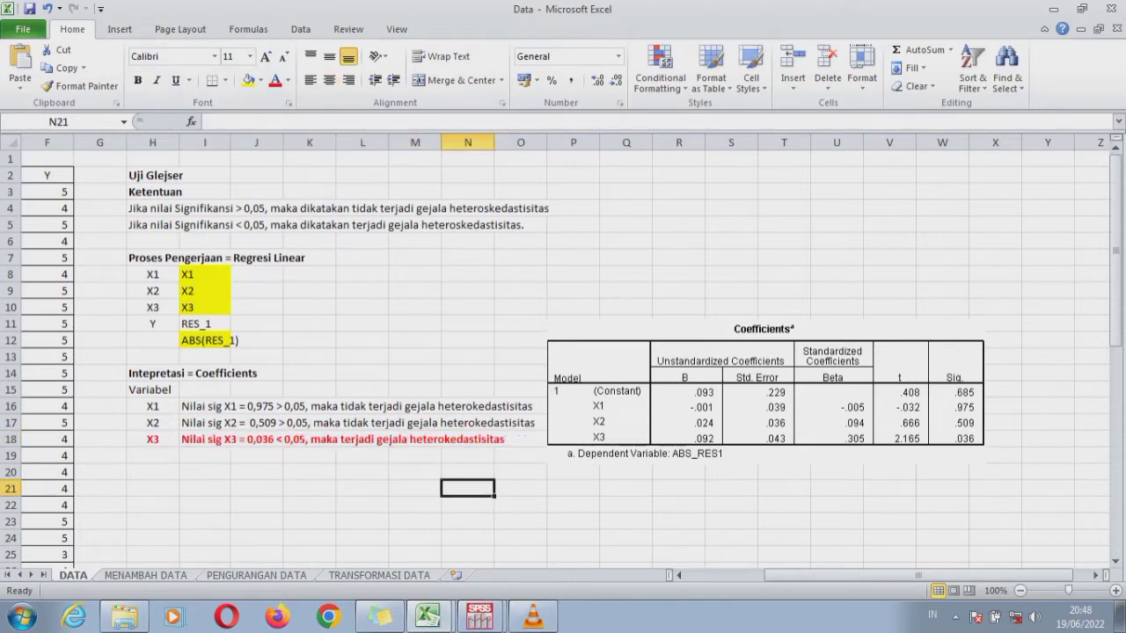
key("Right")
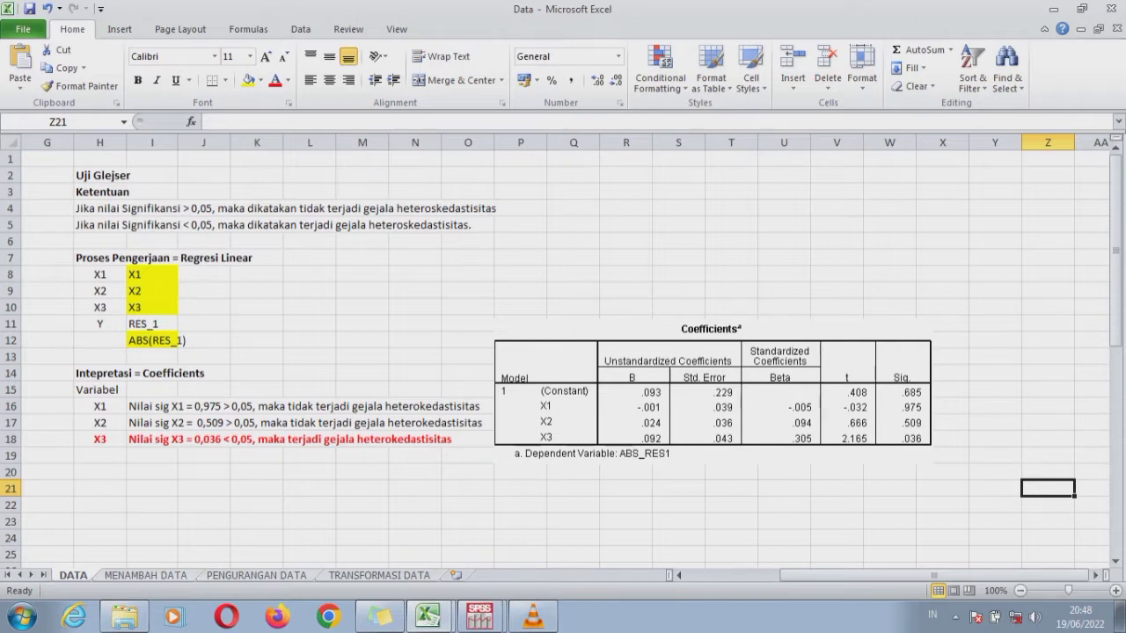
key("ctrl+Page_Down")
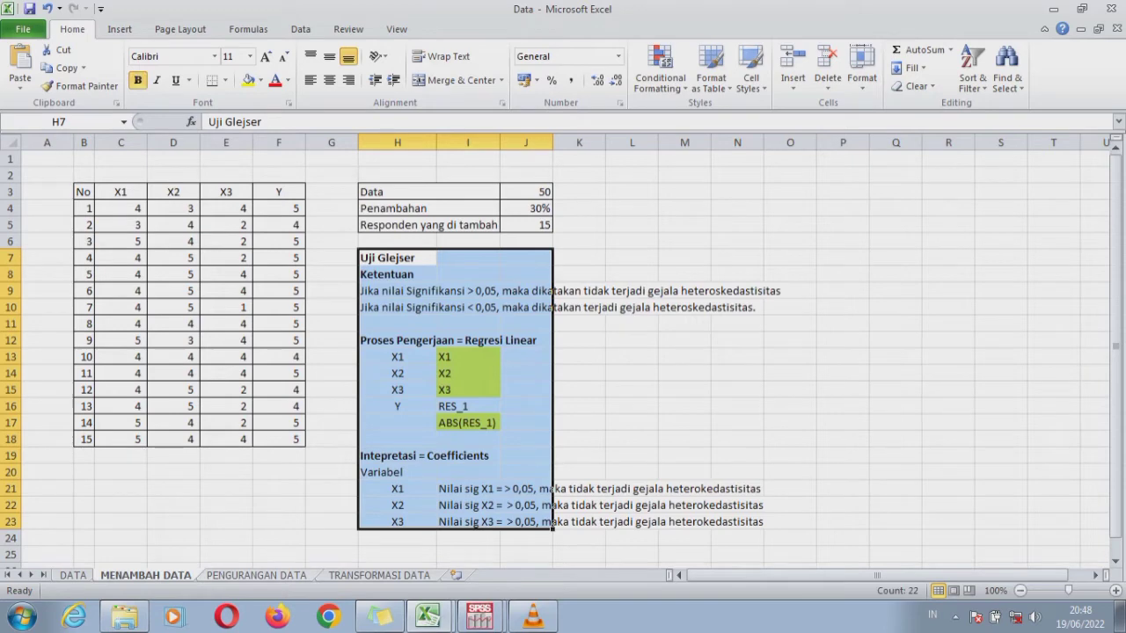
key("ctrl+Page_Down")
key("ctrl+Page_Down")
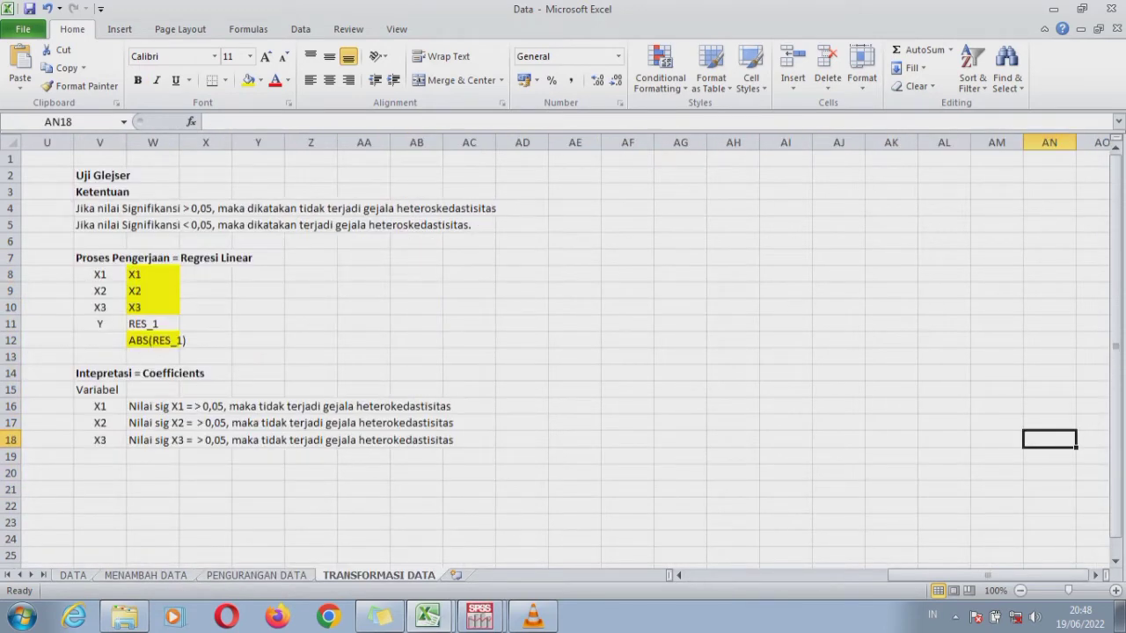
mouse_move(428, 617)
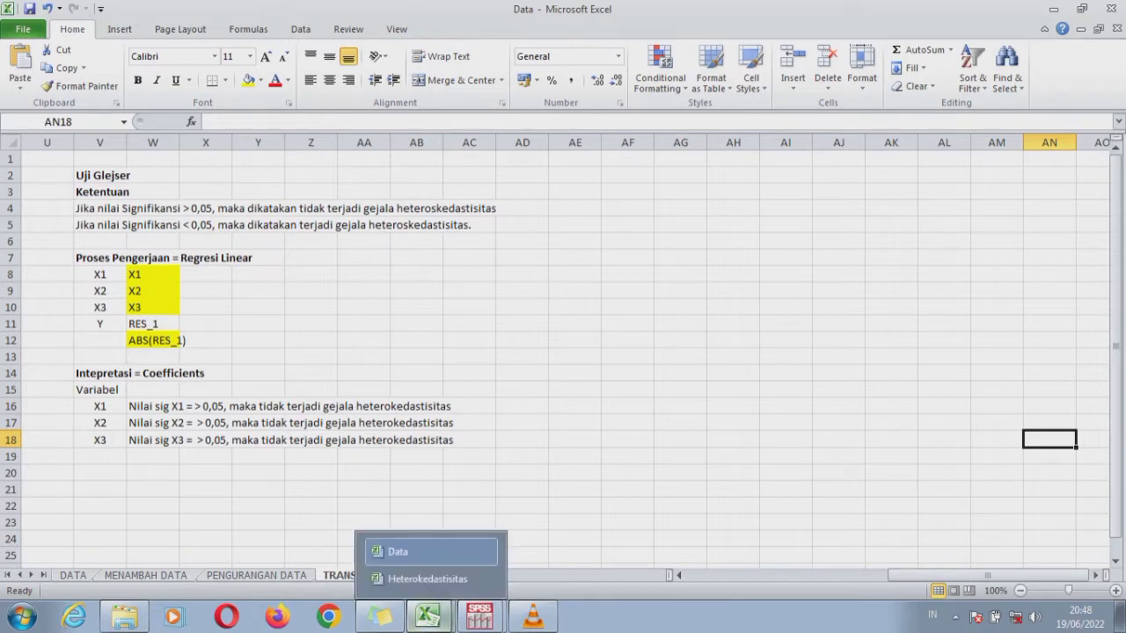
left_click(413, 513)
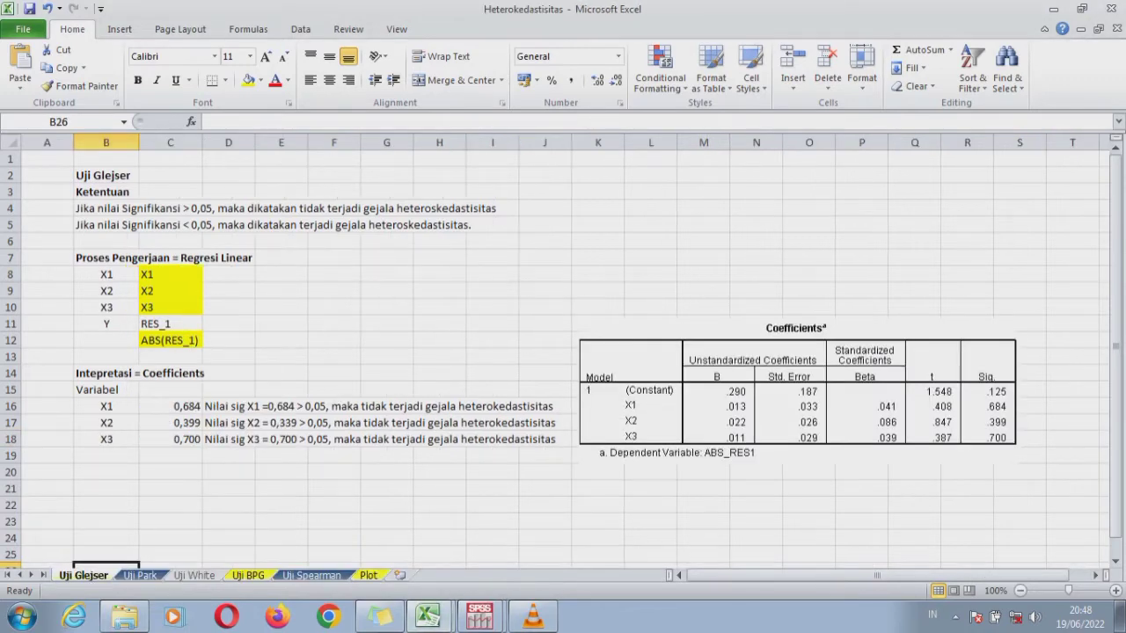
left_click(428, 616)
left_click(429, 552)
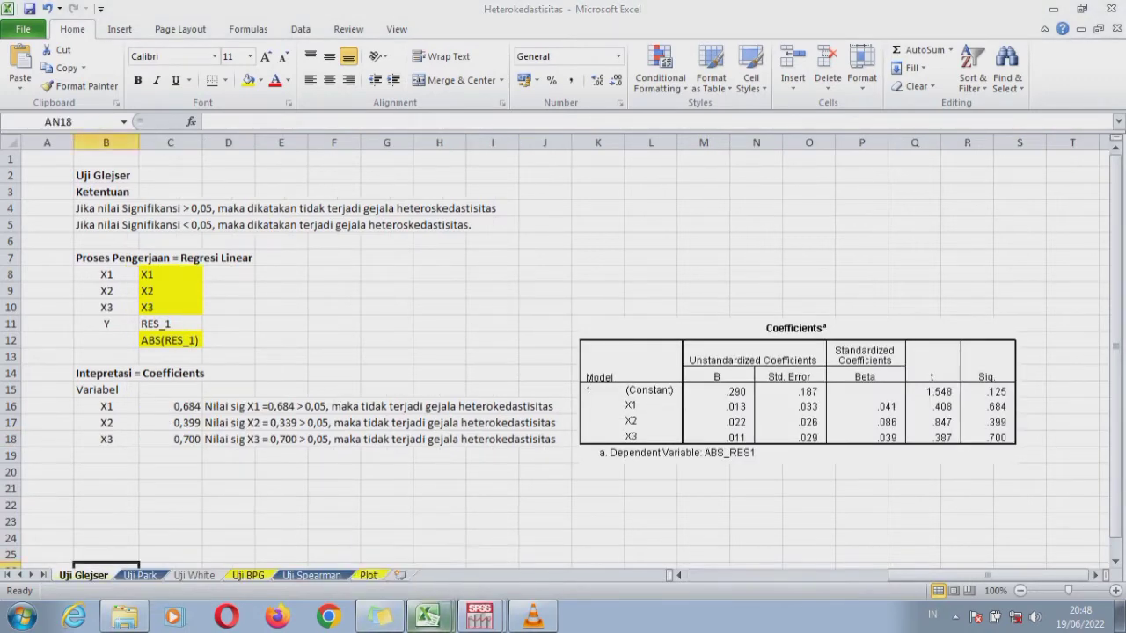
left_click(146, 575)
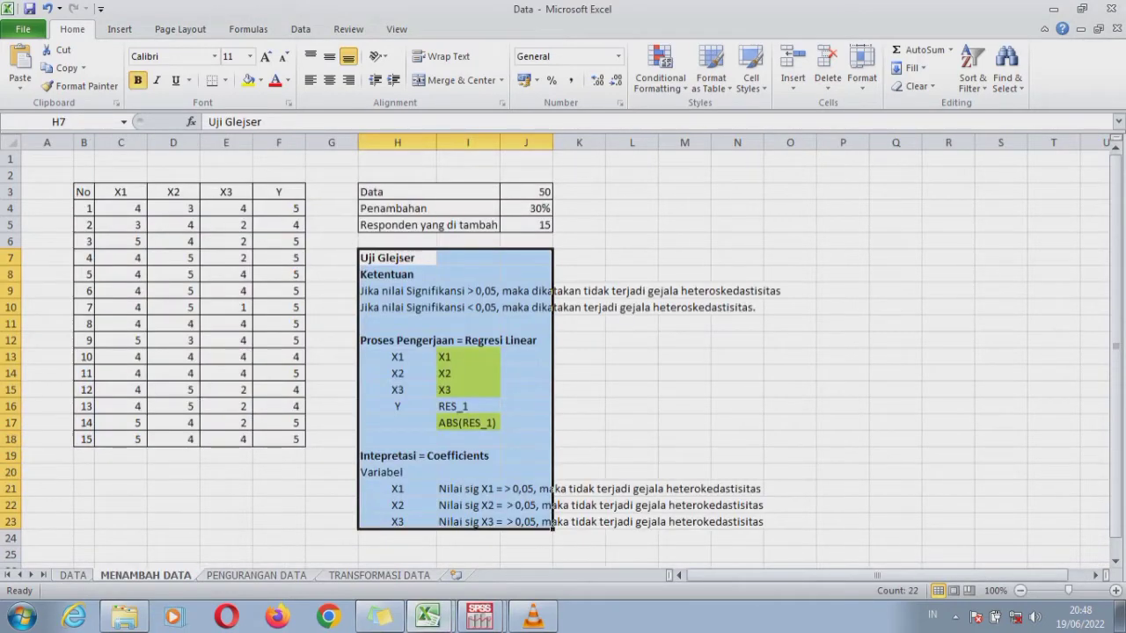
- Review the initial data count in J3 against the respondent table on the DATA worksheet, returning to MENAMBAH DATA
left_click(429, 191)
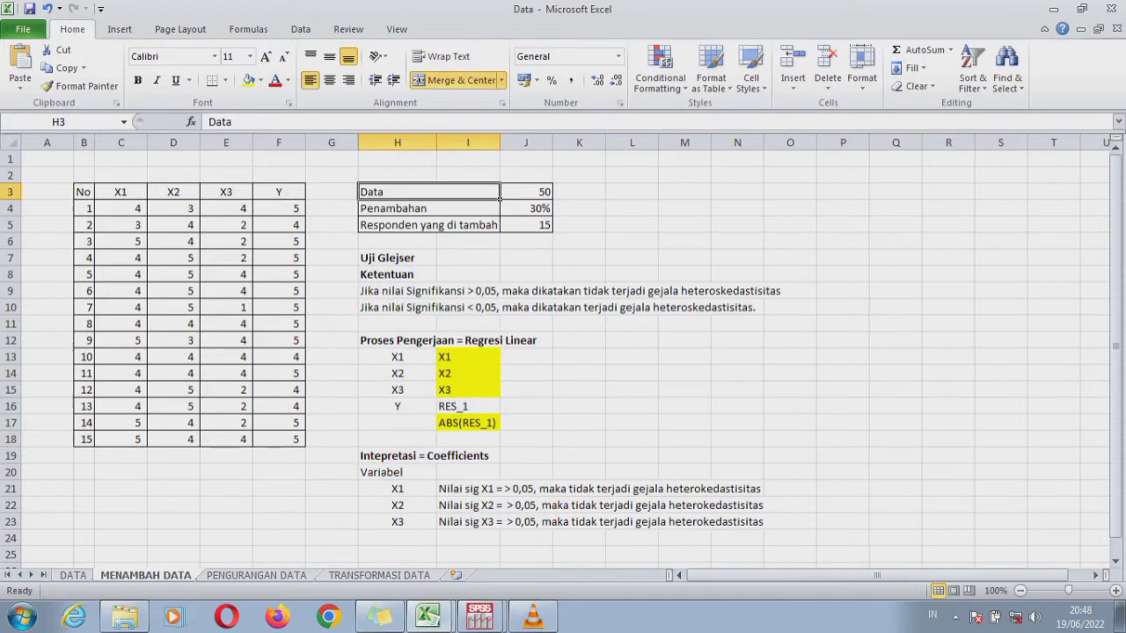
left_click(526, 192)
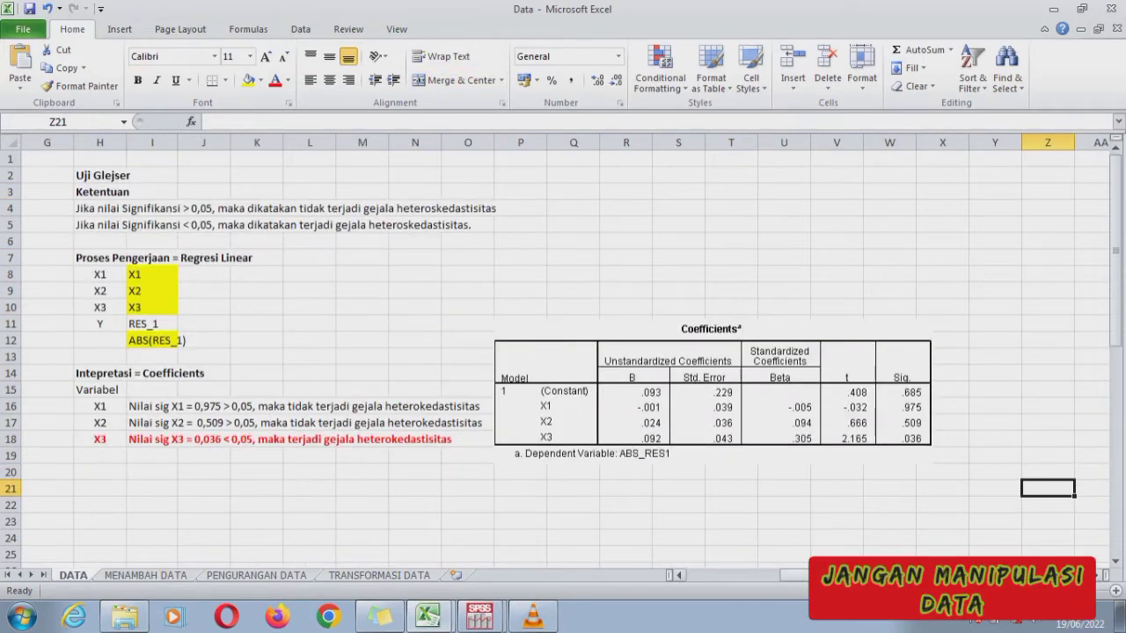
left_click_drag(880, 575, 785, 576)
mouse_move(1116, 251)
left_mouse_down()
mouse_move(1116, 457)
mouse_move(1116, 251)
left_mouse_up()
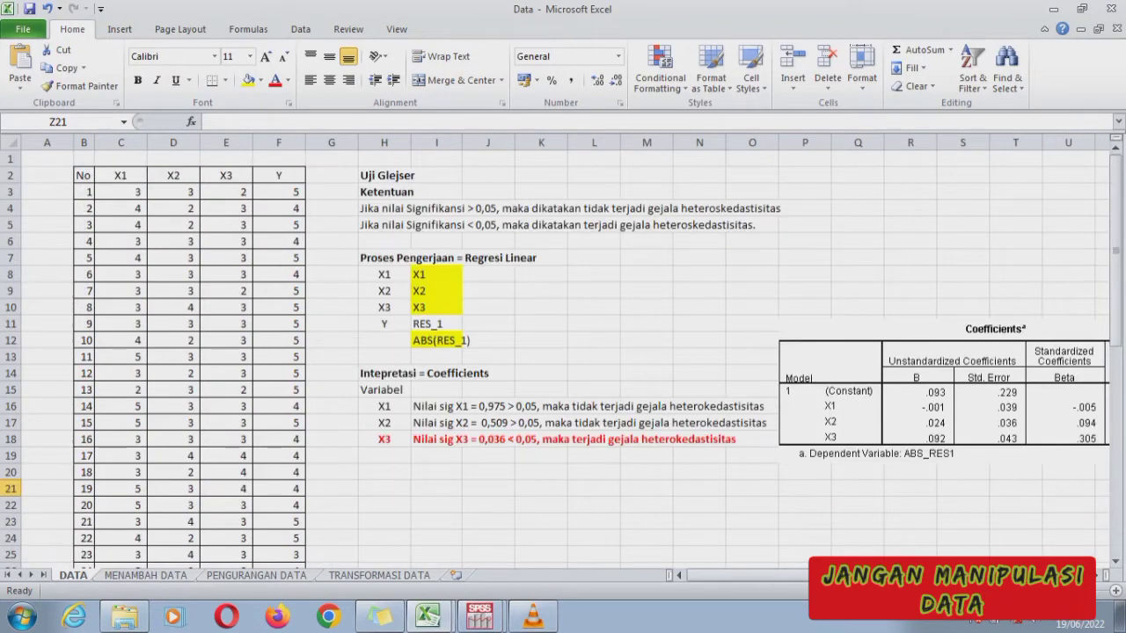
key("ctrl+Page_Down")
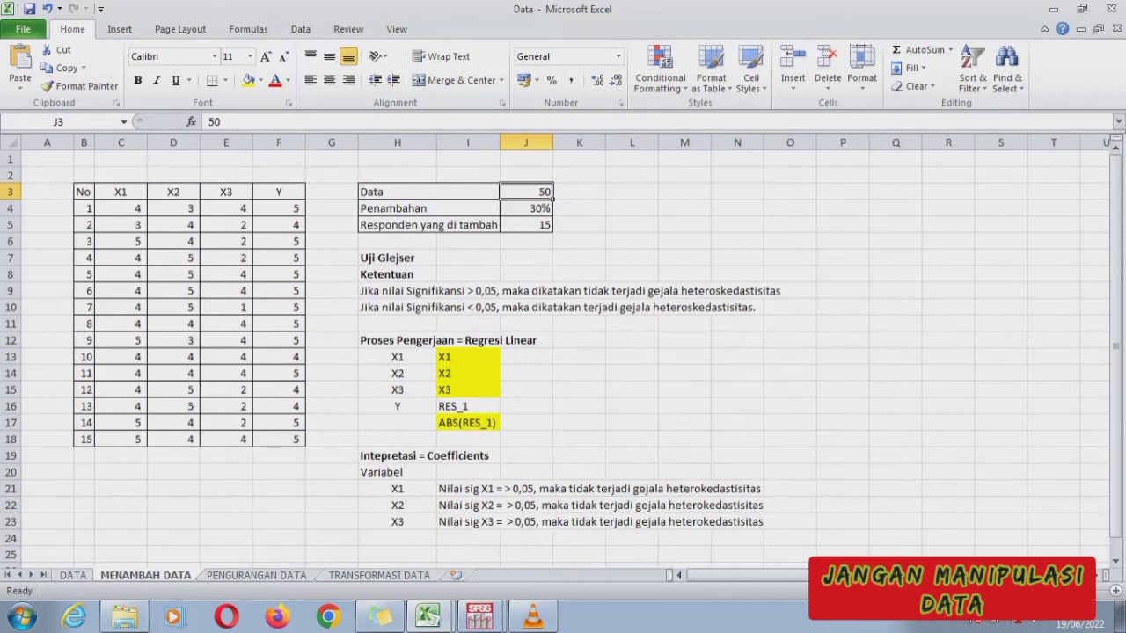
- Check the formula for the number of added respondents in J5 and highlight that cell in yellow
left_click(526, 225)
left_click(526, 208)
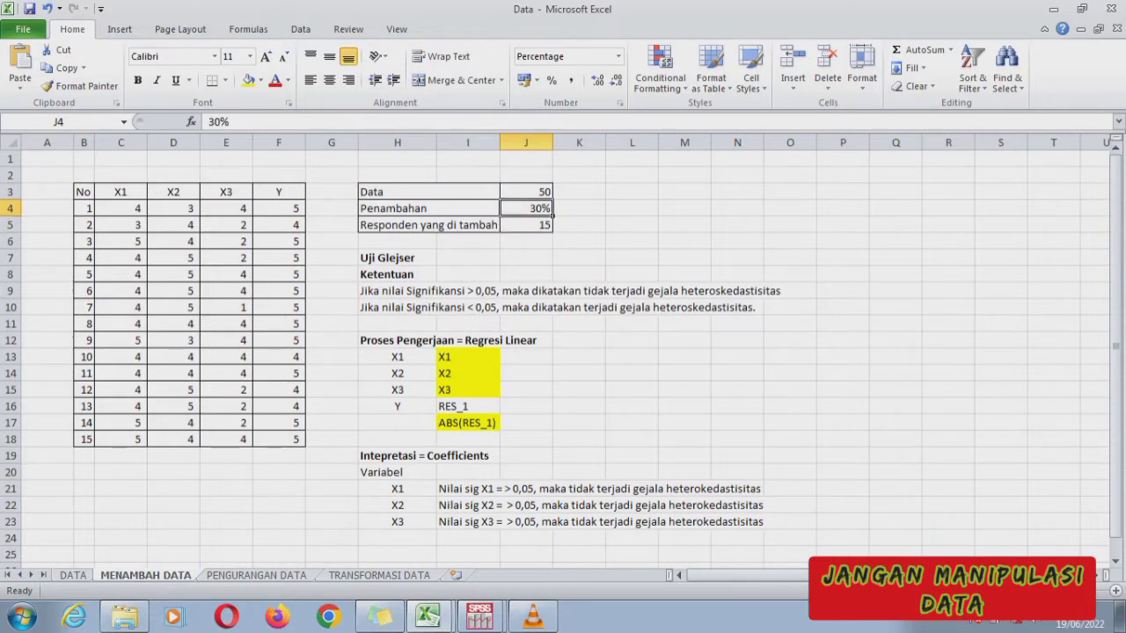
left_click(526, 225)
left_click(231, 122)
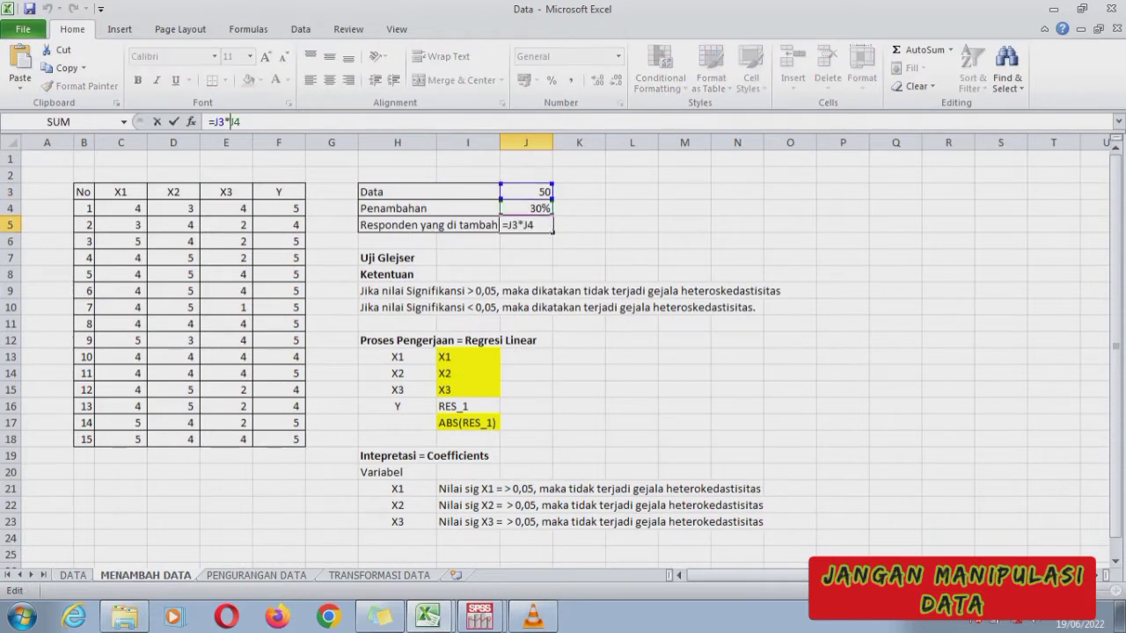
key("Escape")
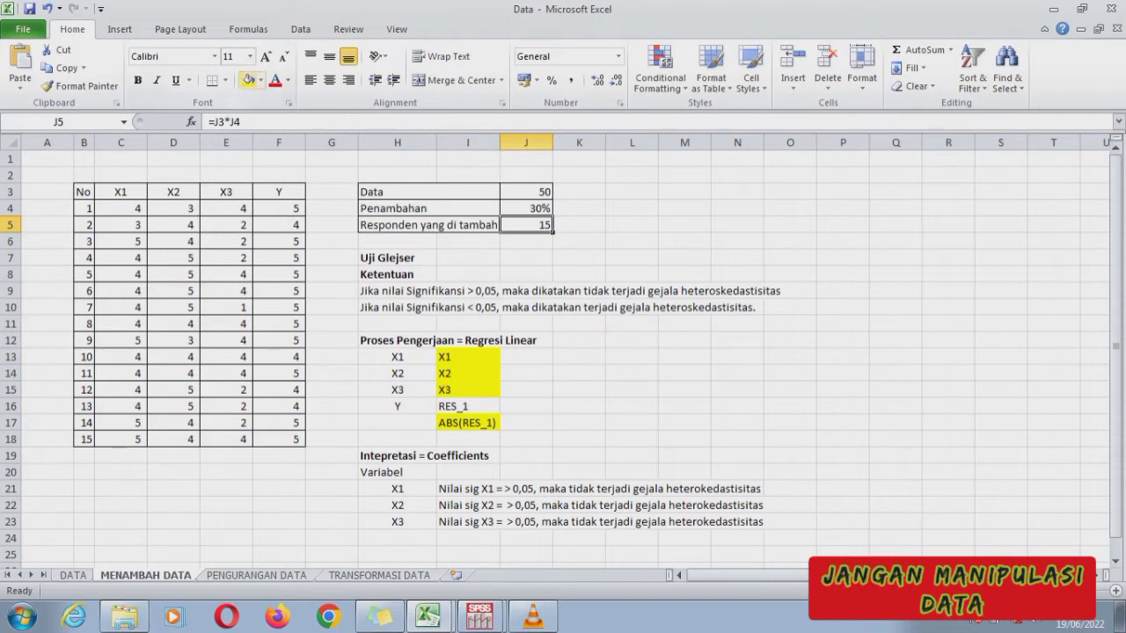
left_click(249, 81)
- Copy the X1, X2, X3 and Y values of the 15 additional respondents, C4 to F18
left_click_drag(84, 208, 88, 440)
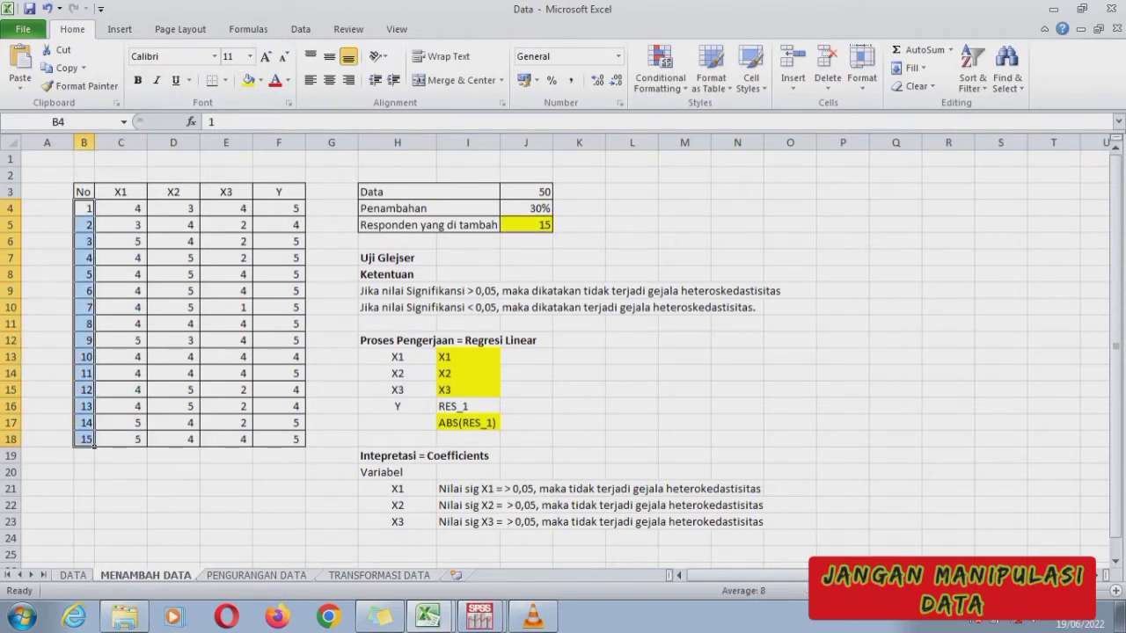
left_click_drag(121, 209, 304, 445)
key("ctrl+c")
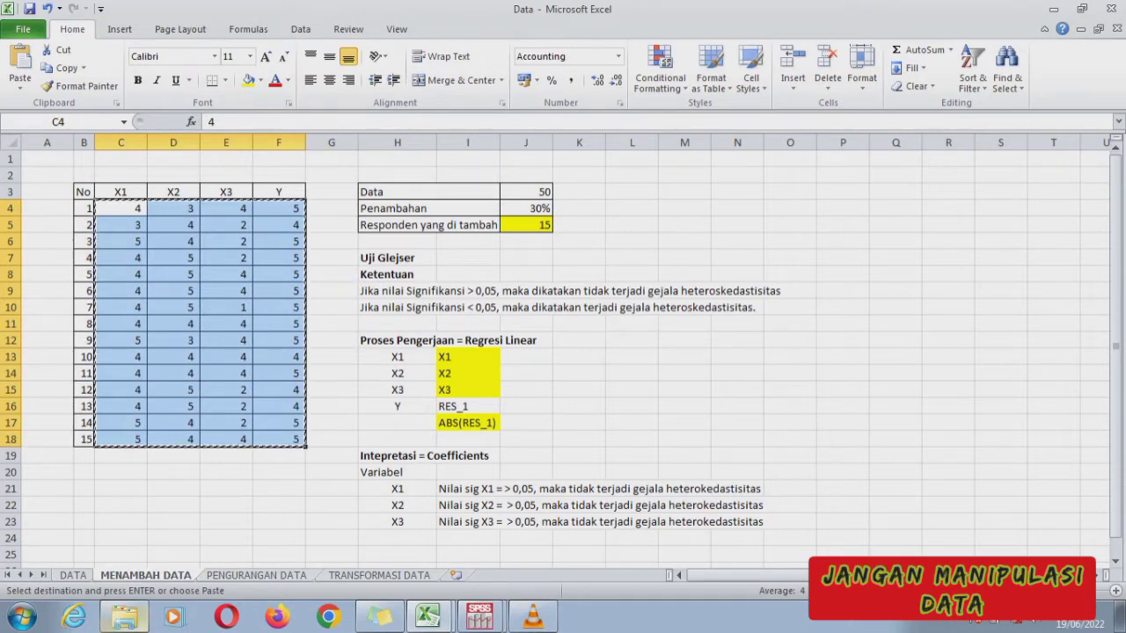
- Switch to the SPSS Data Editor with DATA AWAL.sav and exit SPSS without saving the dataset or the output
left_click(480, 616)
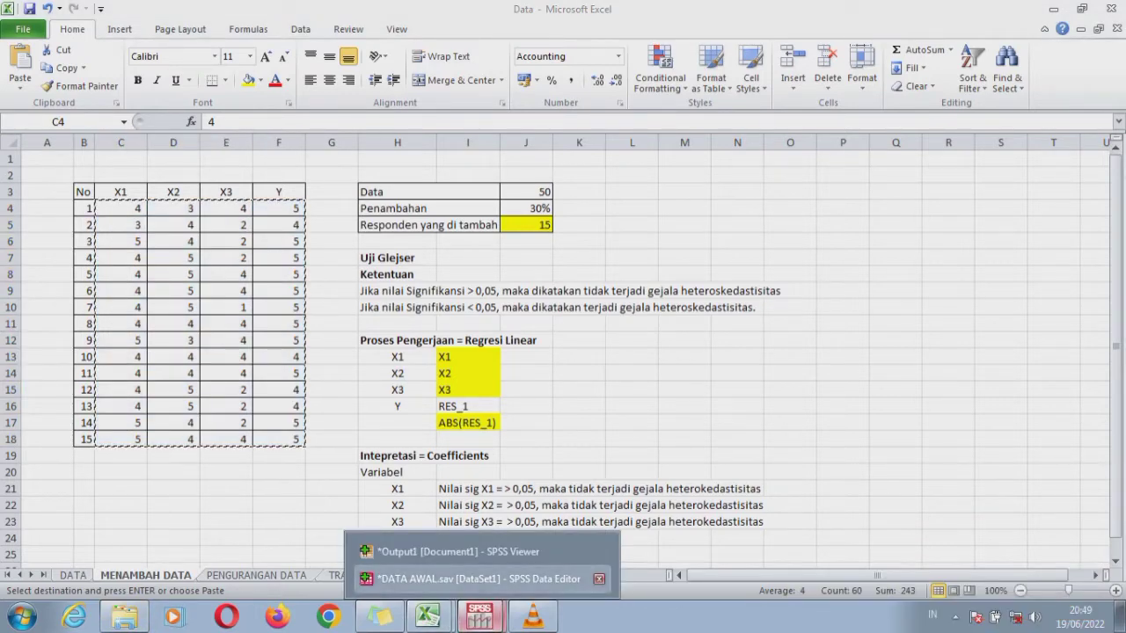
left_click(475, 579)
left_click(1110, 8)
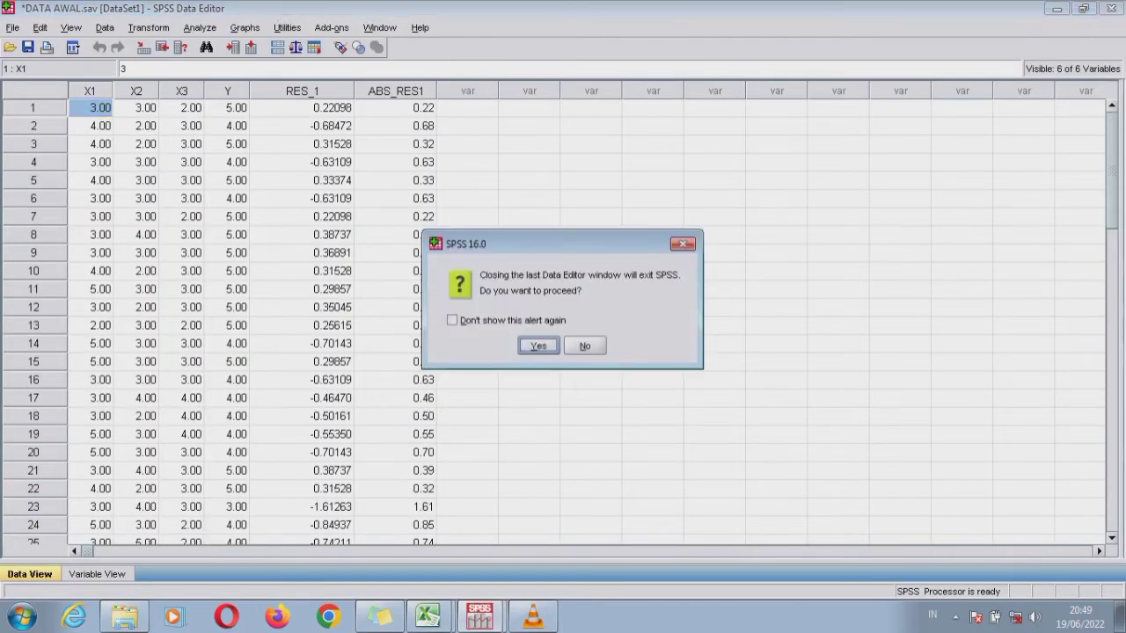
left_click(539, 346)
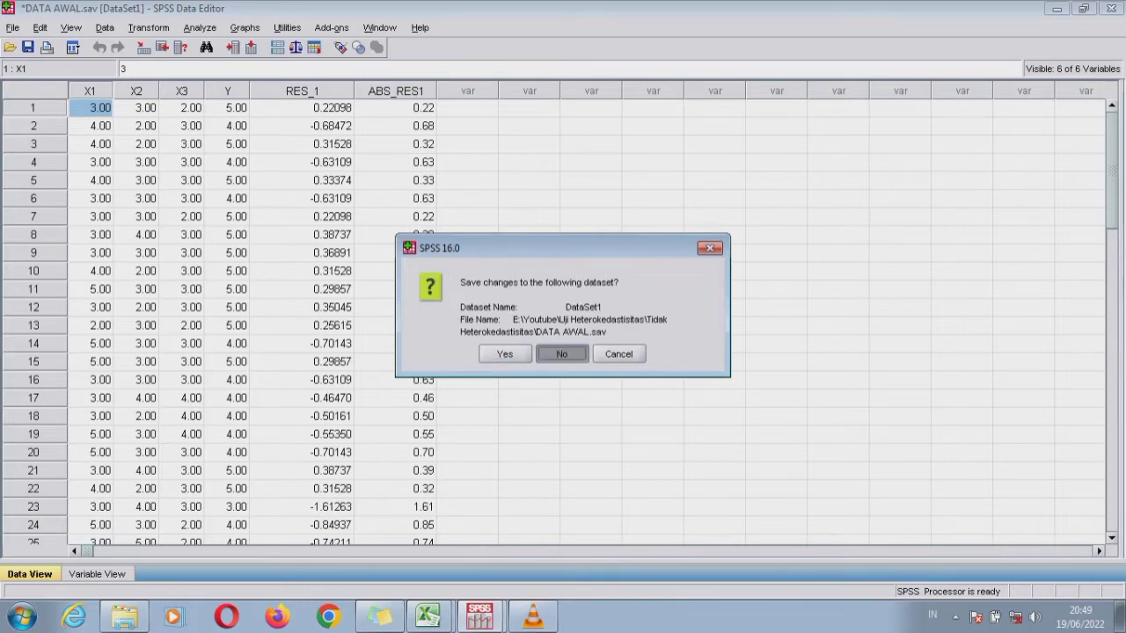
left_click(562, 354)
left_click(563, 415)
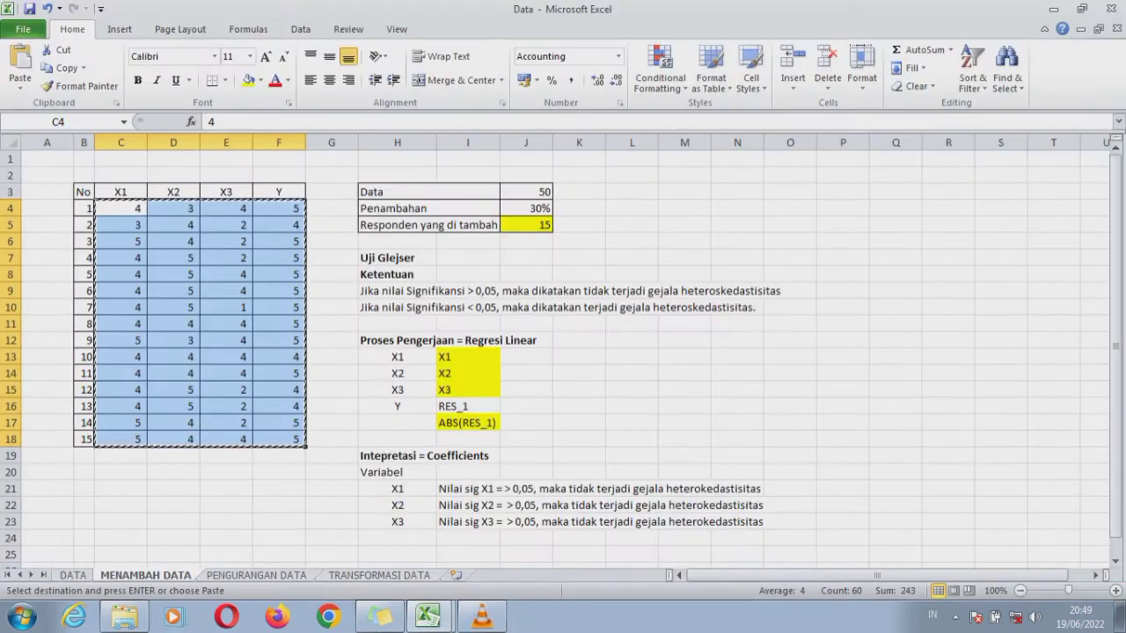
- Open MENAMBAH RESPONDEN.sav in SPSS from the Tidak Heterokedastisitas folder
left_click(124, 618)
double_click(201, 124)
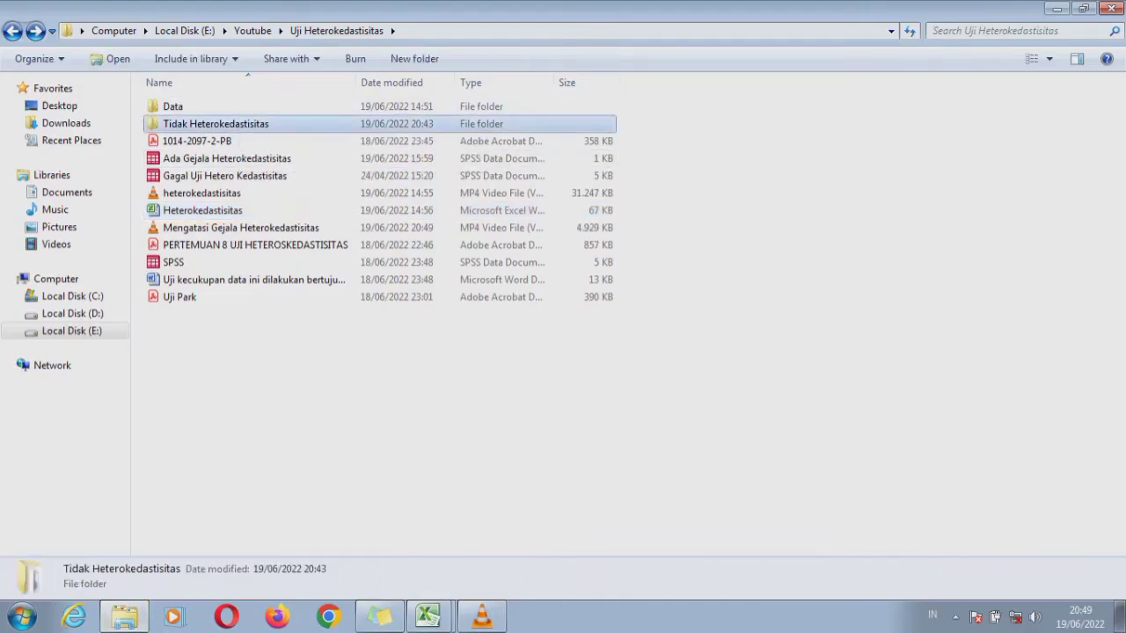
left_click(220, 140)
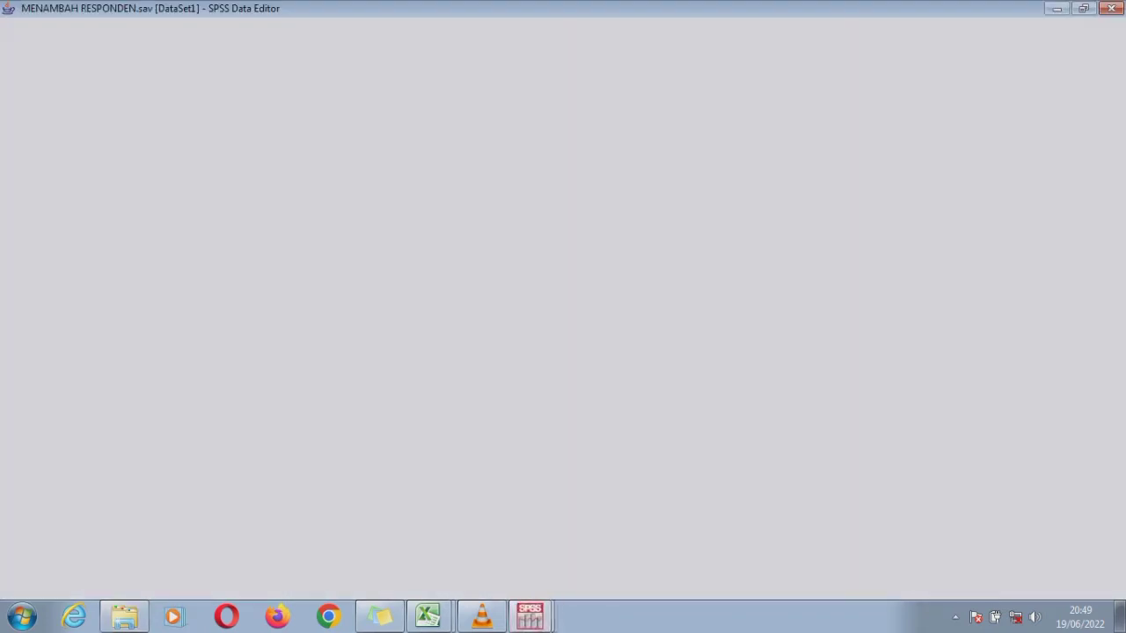
- Paste the copied respondent values below the existing data, starting at row 51 of the X1 column
key("Down")
key("Down")
key("Down")
key("Down")
key("Down")
key("Down")
key("Down")
key("Down")
key("Down")
key("Down")
key("Down")
key("Down")
key("Down")
key("Down")
key("Down")
key("Down")
key("Down")
key("Down")
key("Down")
key("Down")
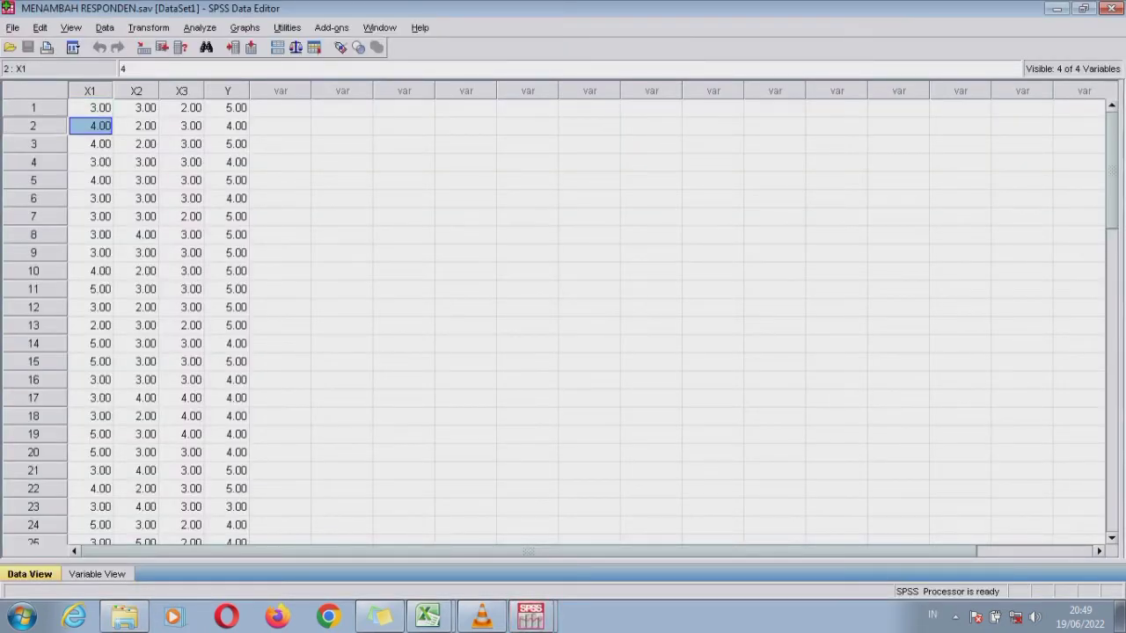
key("Down")
key("Down")
key("Down")
key("Down")
key("Down")
key("Down")
key("Down")
key("Down")
key("Down")
key("Down")
key("Down")
key("Down")
key("Down")
key("Down")
key("Down")
key("Down")
key("Down")
key("Down")
key("Down")
key("Down")
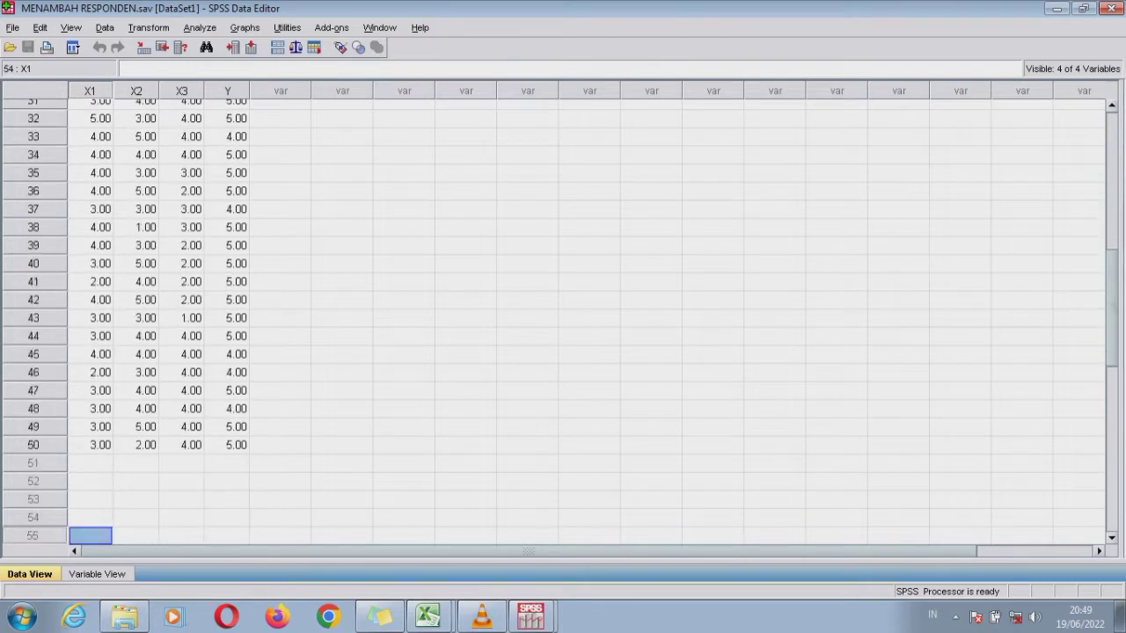
left_click(90, 336)
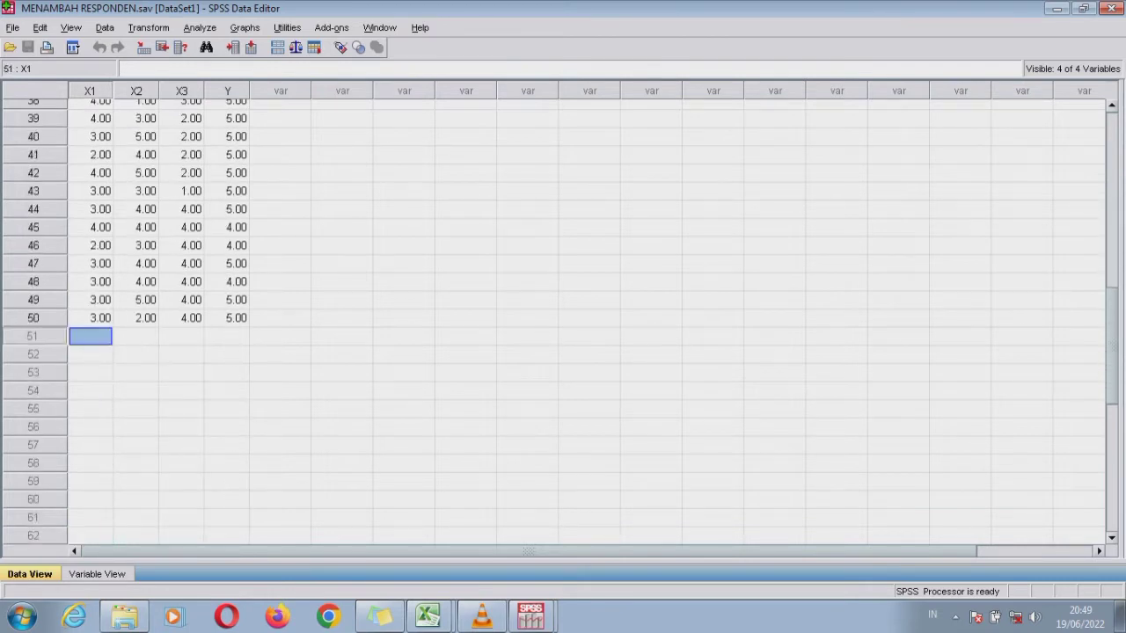
key("ctrl+v")
- Examine the pasted respondent rows down to the last case, row 65, and return to the start of the data
key("Down")
key("Down")
key("Down")
key("Down")
key("Down")
key("Down")
key("Down")
key("Down")
key("Down")
key("Down")
key("Down")
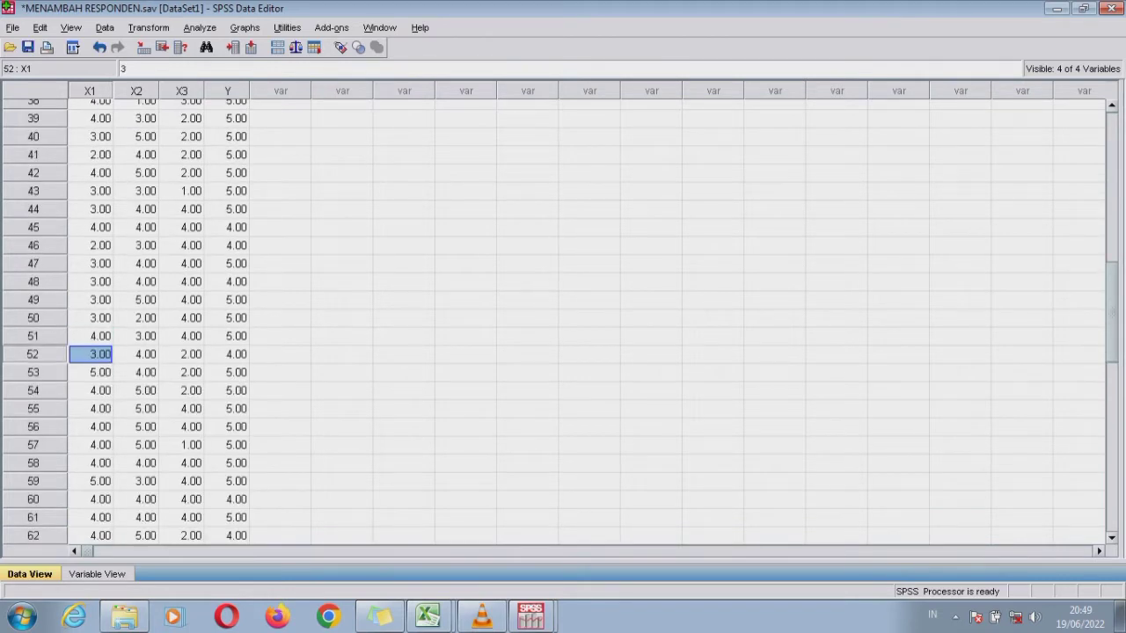
key("Down")
key("Down")
key("Down")
key("Down")
key("Down")
key("Down")
key("Down")
key("Down")
key("Up")
key("Up")
key("Up")
key("Up")
key("Up")
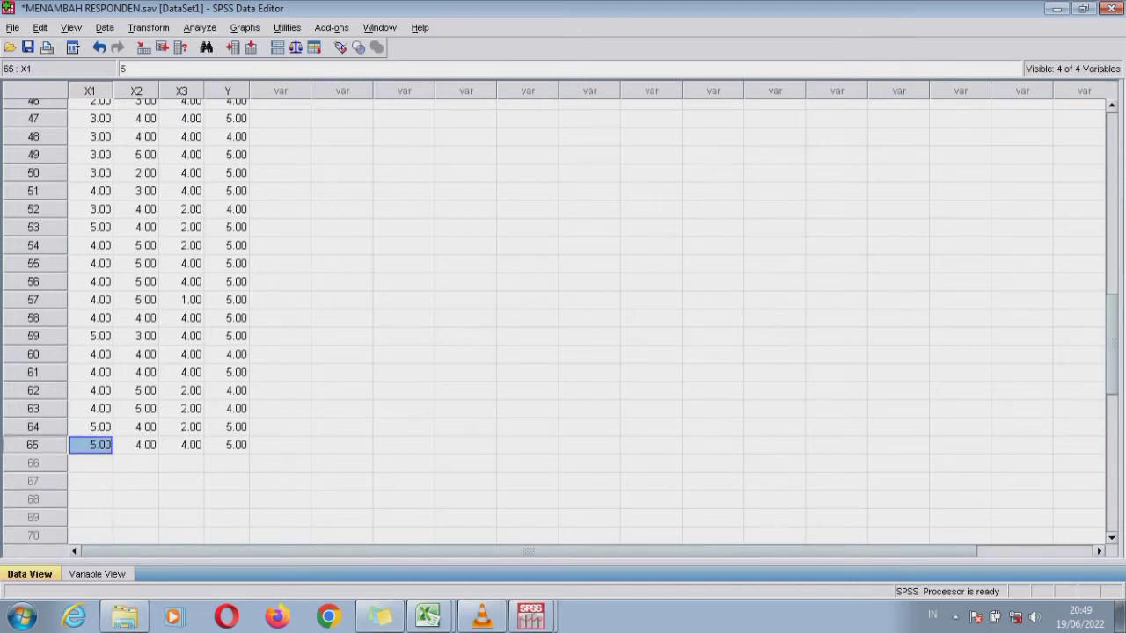
scroll(563, 323, "up", 15)
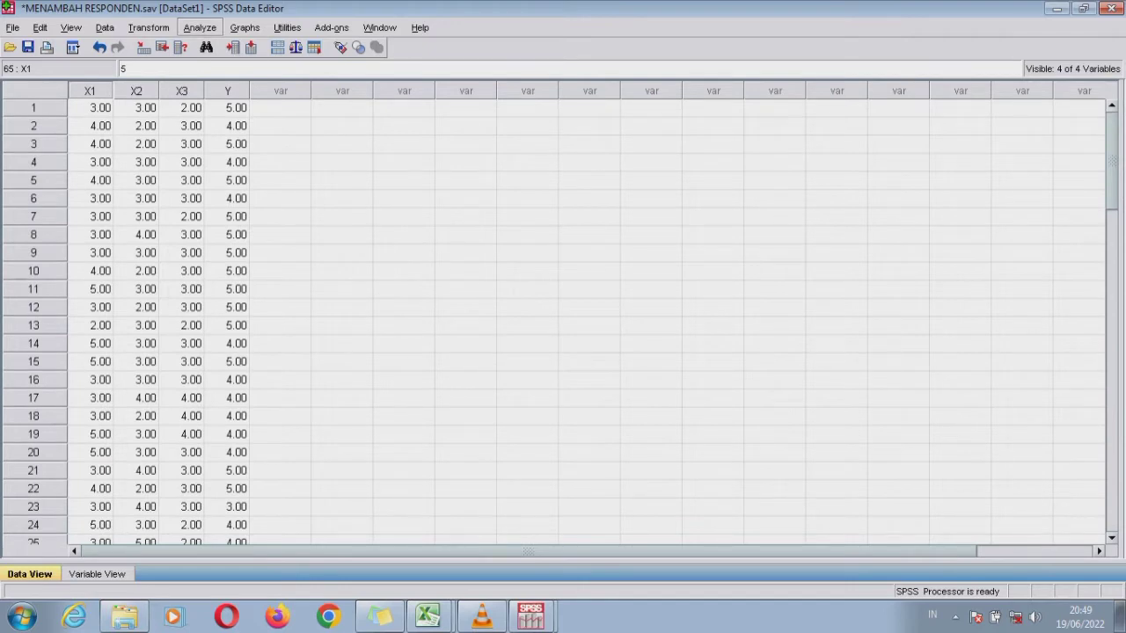
- Set up a linear regression with X1, X2 and X3 as independent variables and Y as the dependent variable
left_click(199, 27)
mouse_move(222, 194)
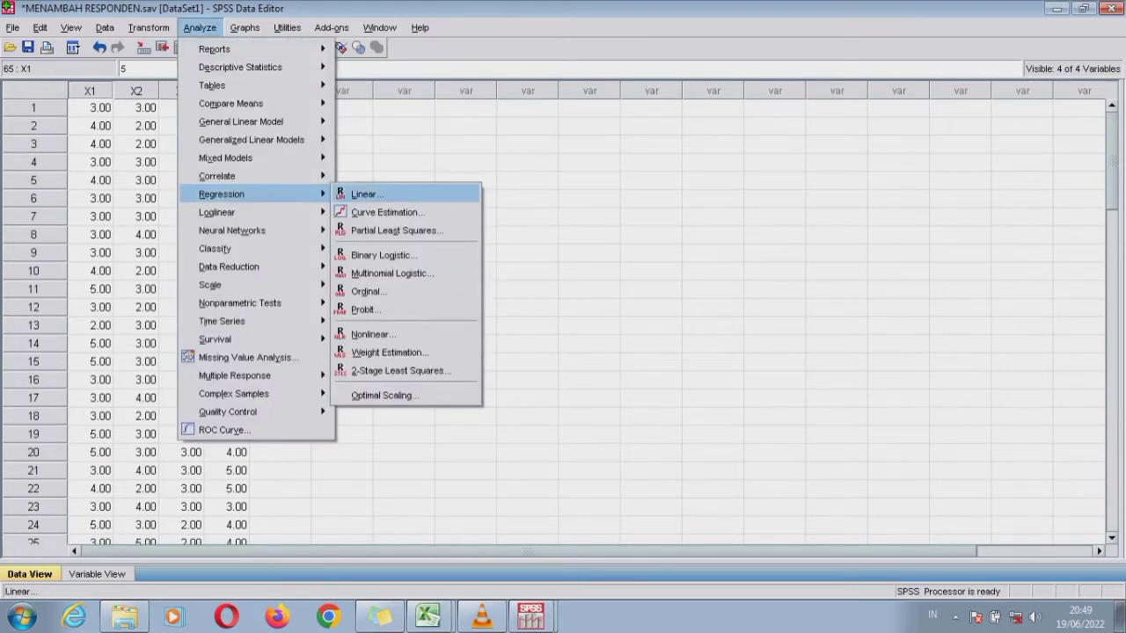
left_click(367, 194)
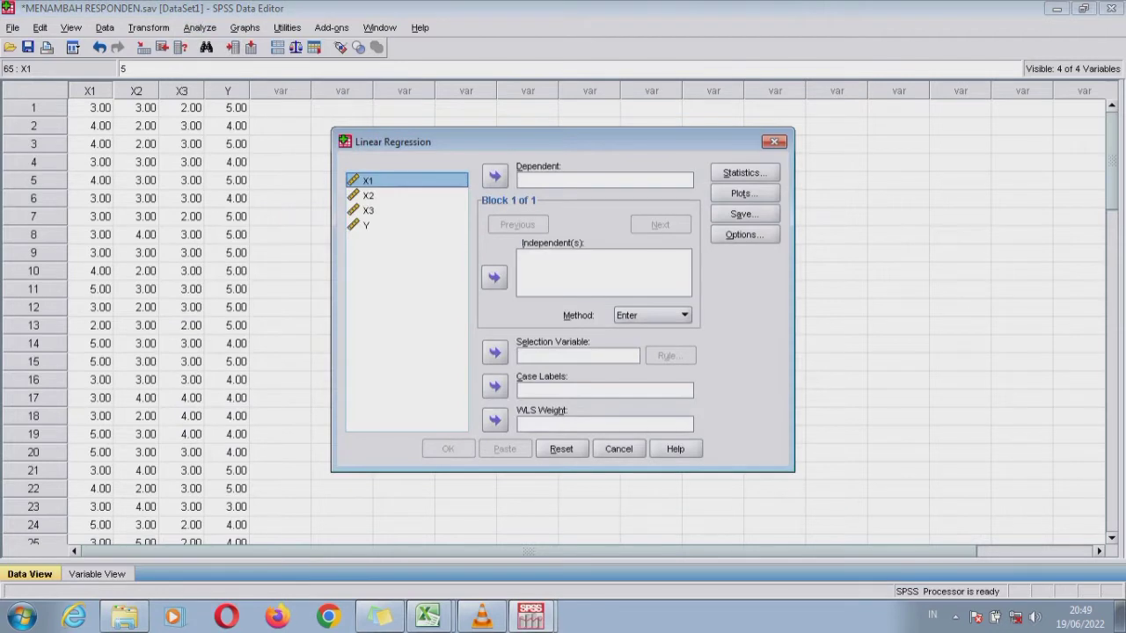
key("shift+Down")
key("shift+Down")
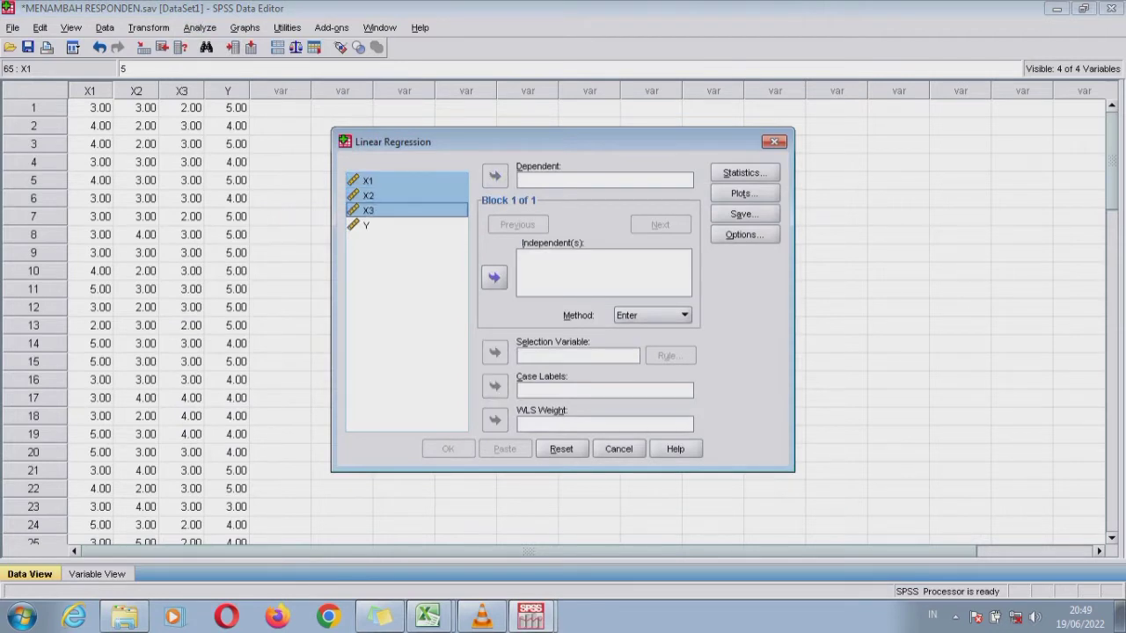
left_click(495, 278)
left_click(367, 225)
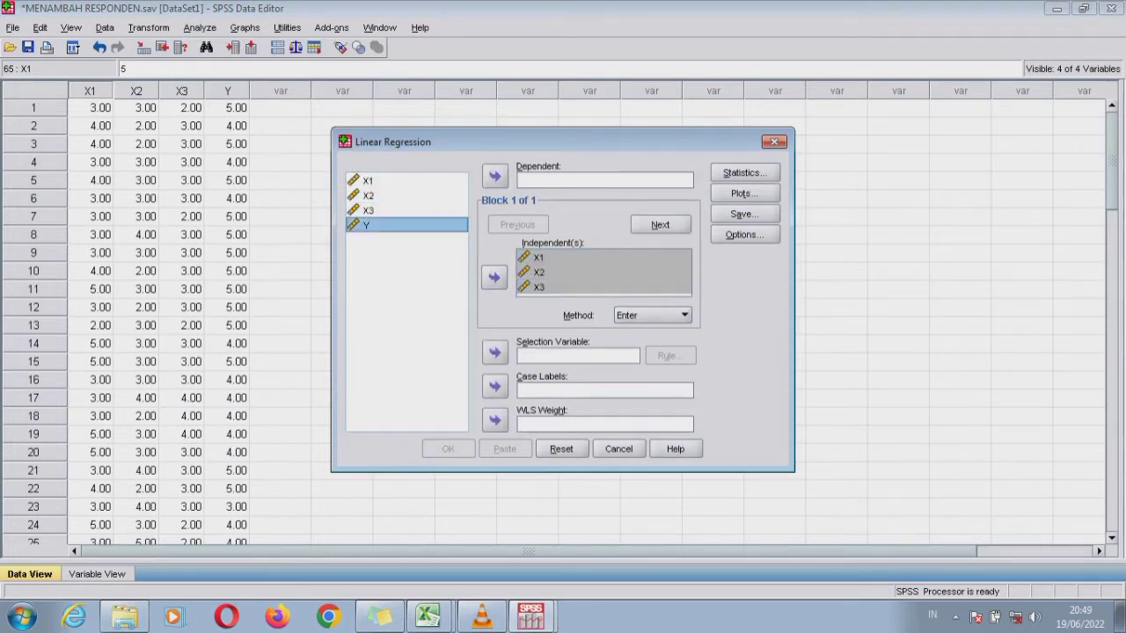
left_click(494, 176)
- Save the unstandardized residuals with the regression, run it, and minimize the output viewer
left_click(745, 214)
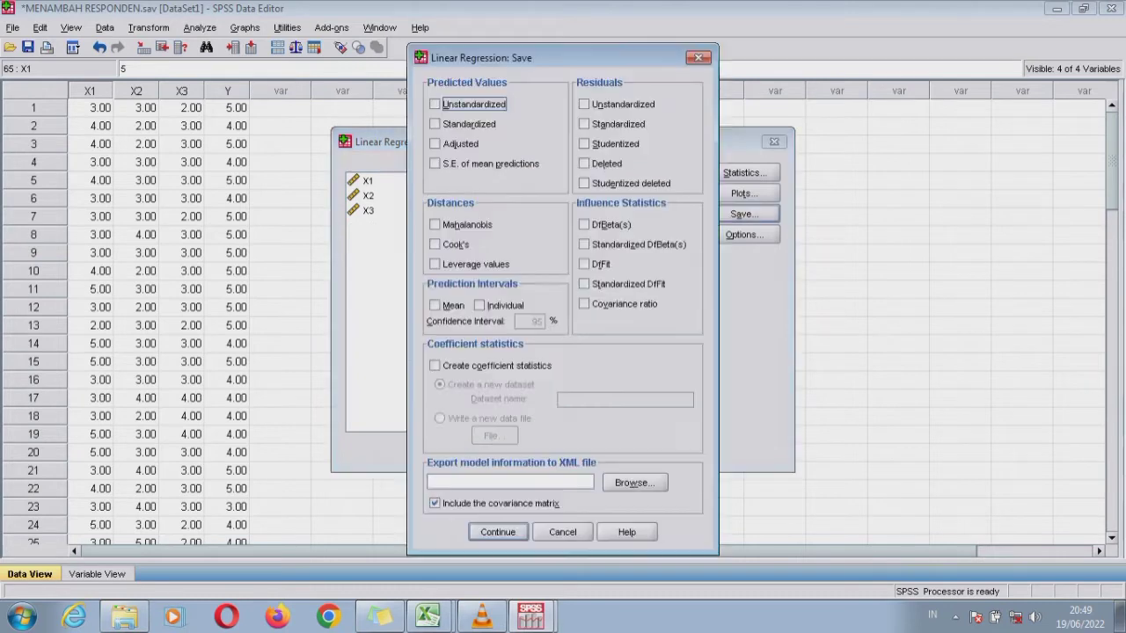
left_click(584, 104)
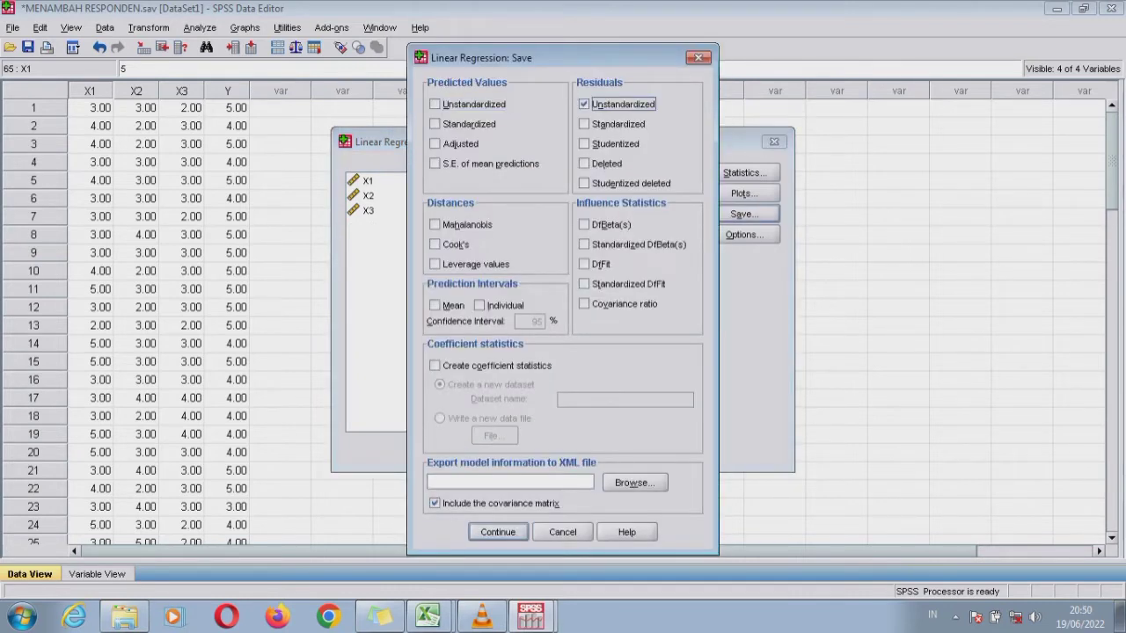
left_click(498, 532)
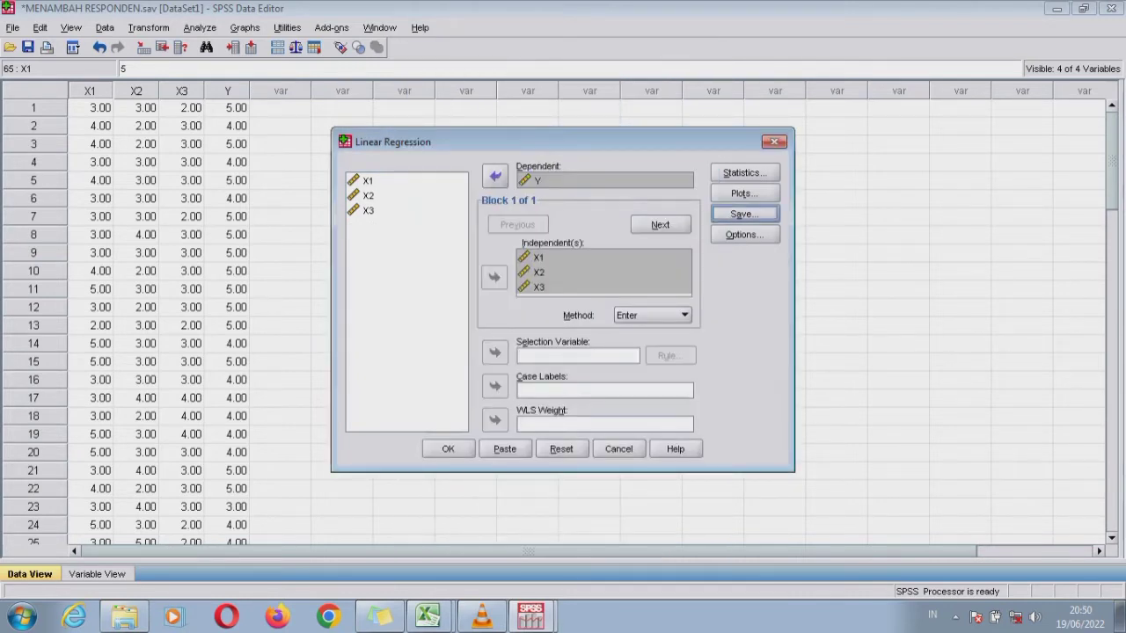
left_click(447, 448)
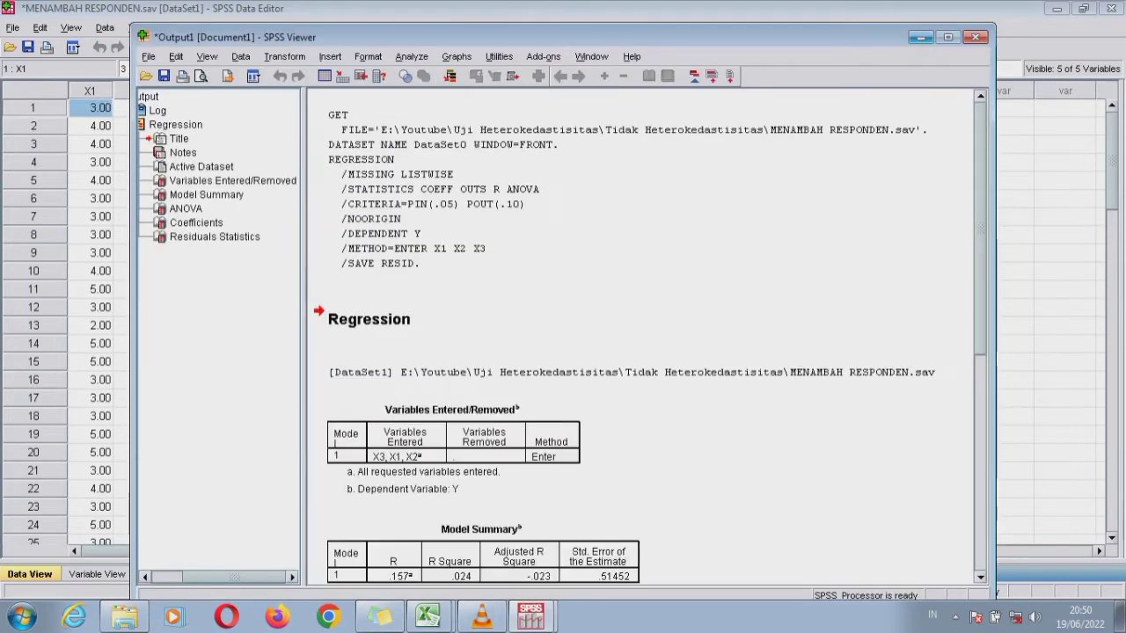
left_click(921, 37)
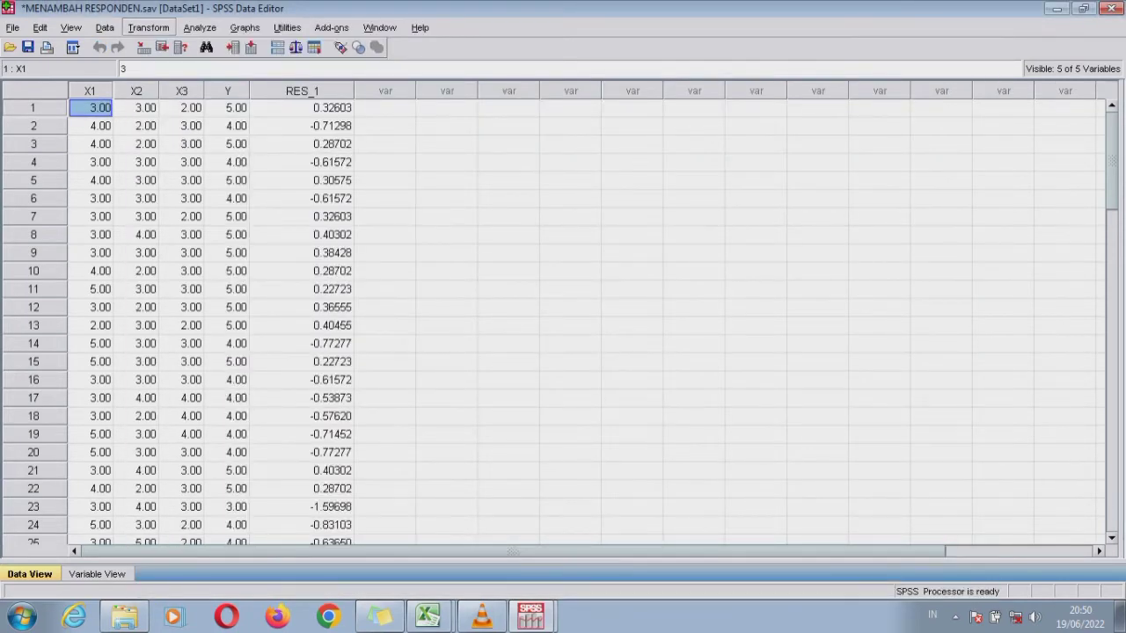
- Compute a new variable ABS_RES1 as the absolute value of the residuals with the expression ABS(RES_1)
left_click(148, 27)
left_click(182, 49)
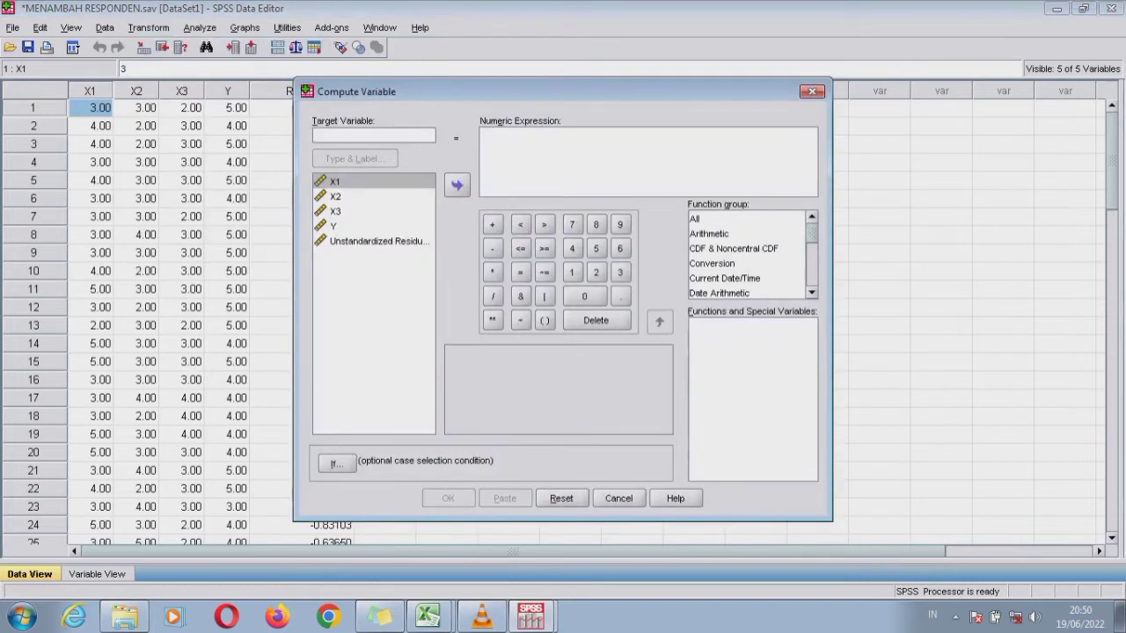
type("ABS_")
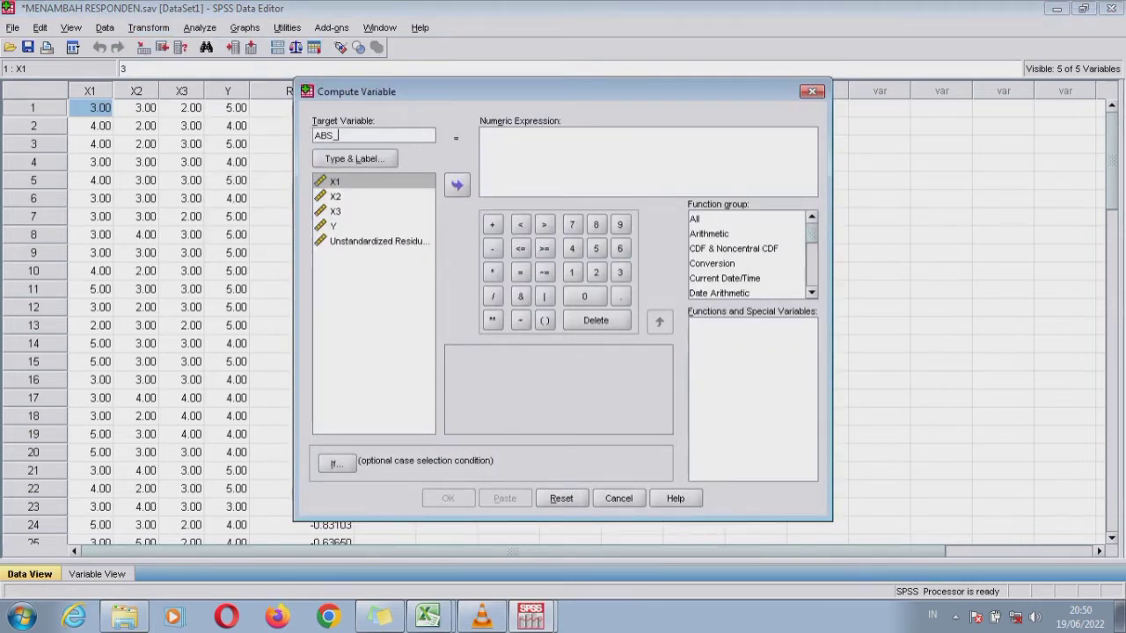
type("RES1")
left_click(547, 149)
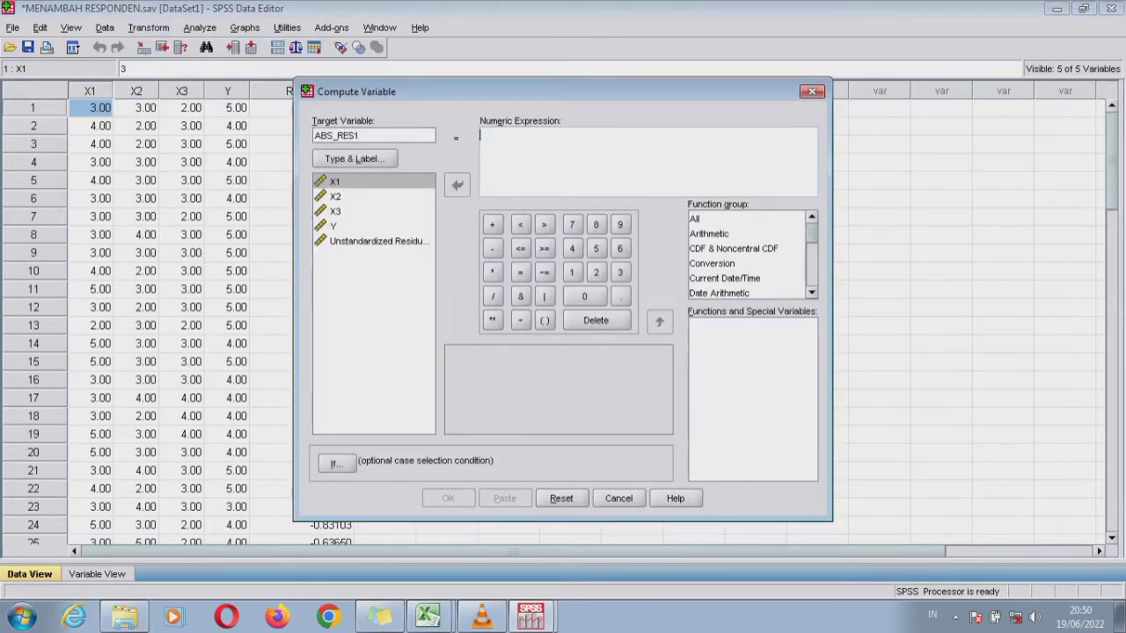
type("ABS(")
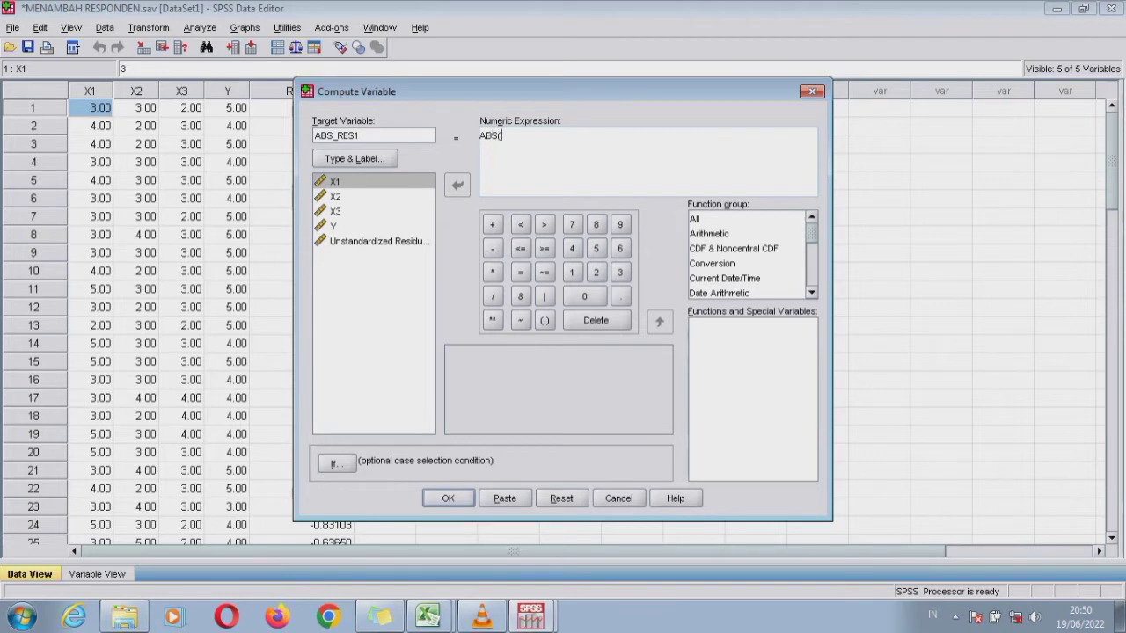
left_click(379, 241)
left_click(457, 185)
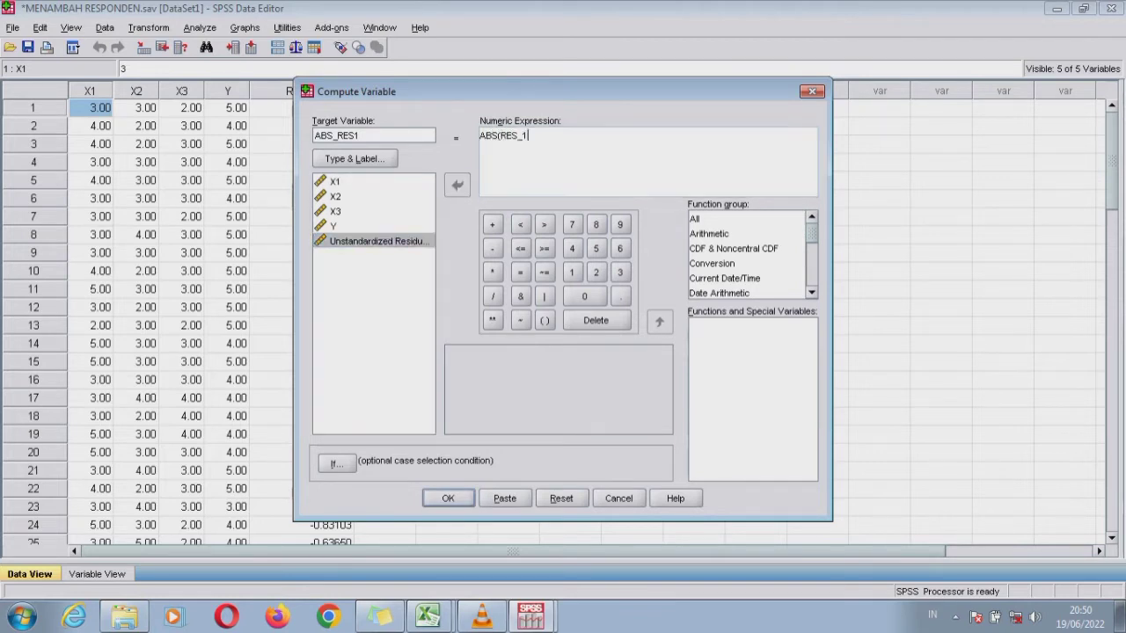
type(")")
key("Return")
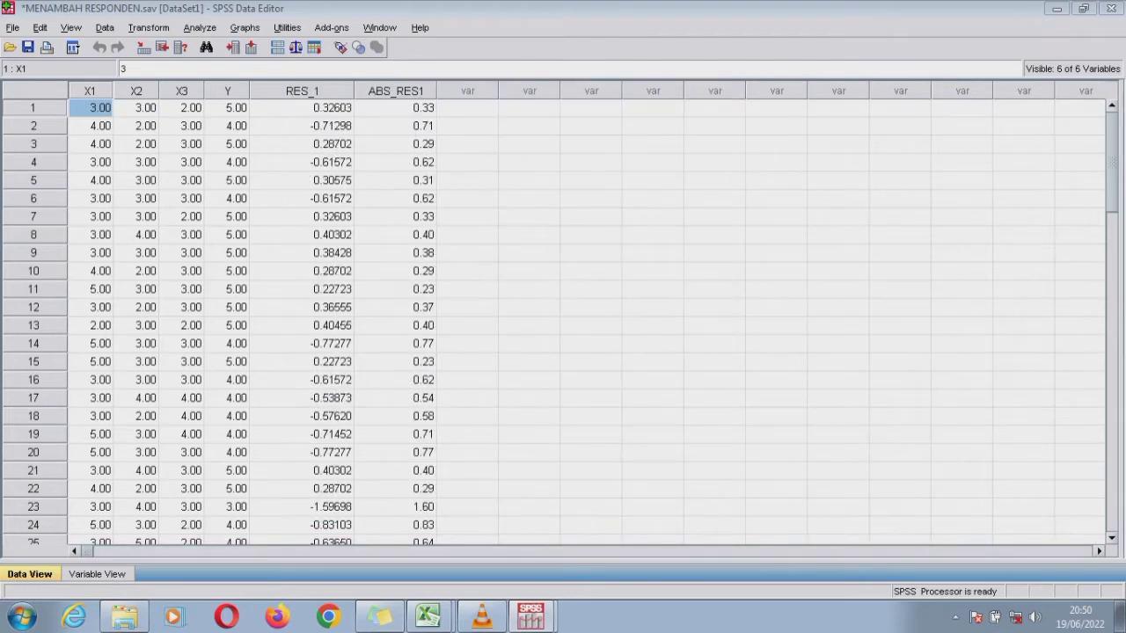
- Set up a linear regression with ABS_RES1 replacing Y as the dependent variable, keeping X1, X2 and X3 as independents
left_click(200, 28)
mouse_move(255, 176)
mouse_move(222, 194)
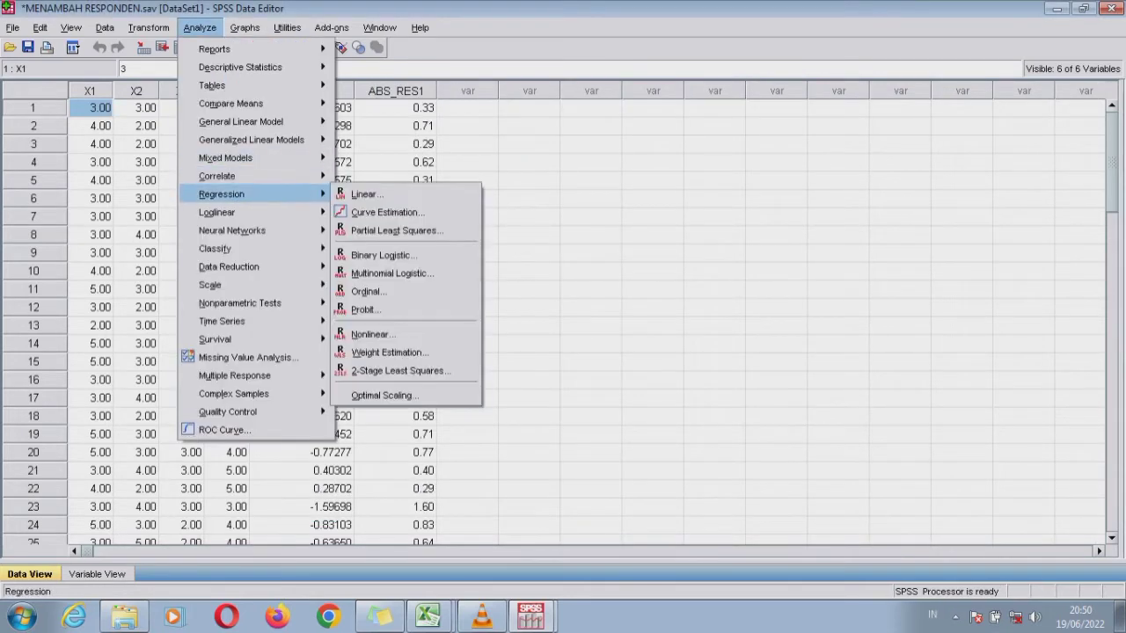
left_click(380, 193)
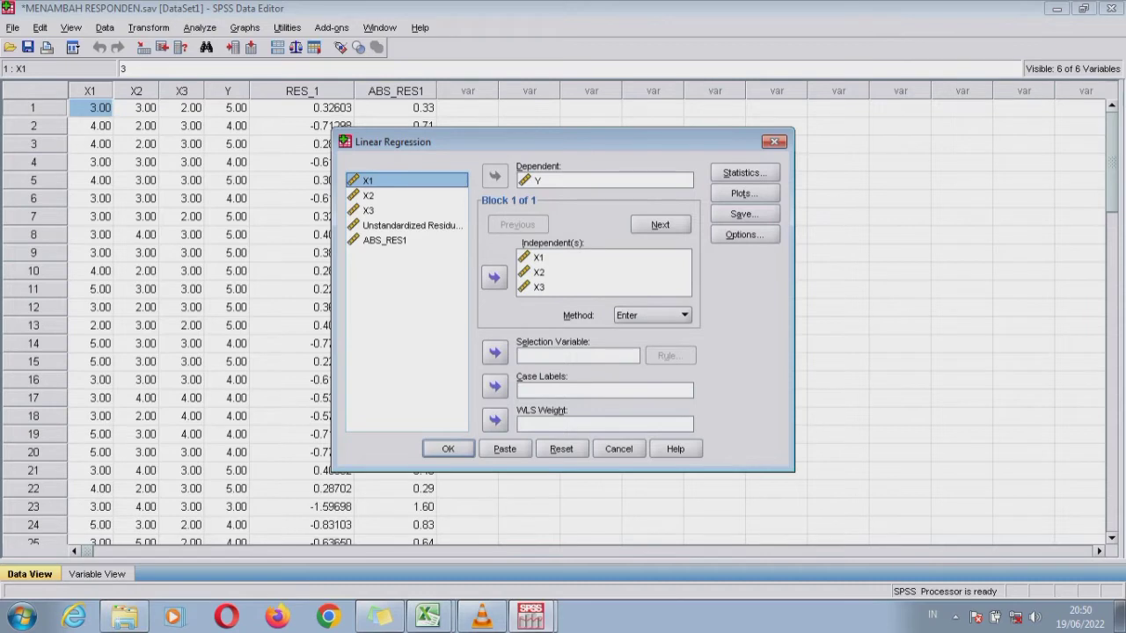
left_click(563, 181)
left_click(496, 176)
left_click(384, 255)
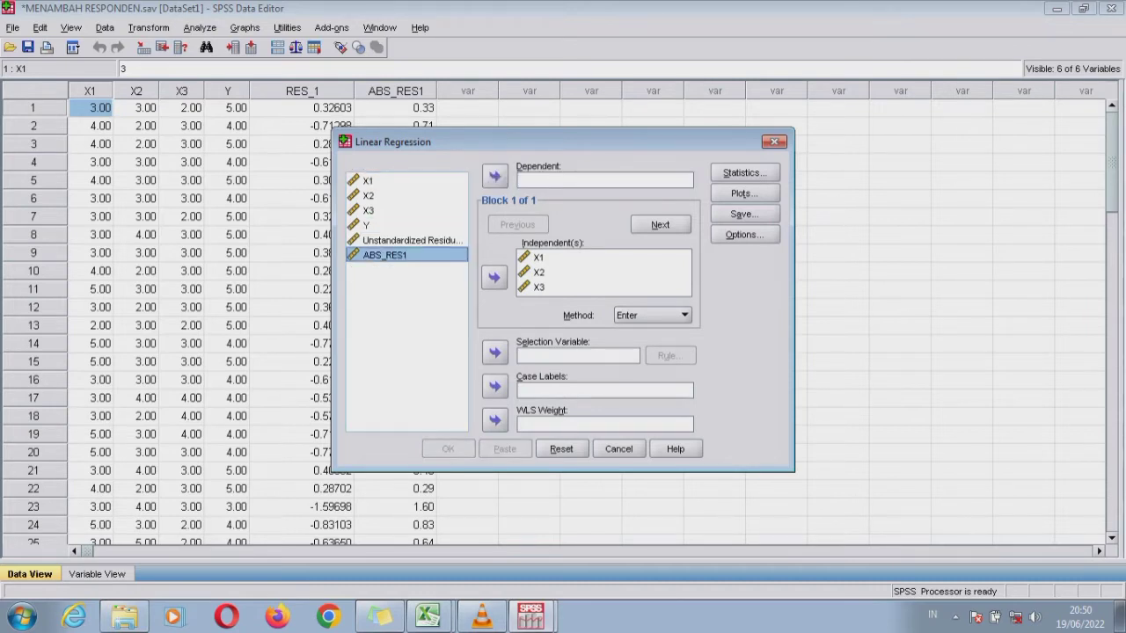
left_click(495, 176)
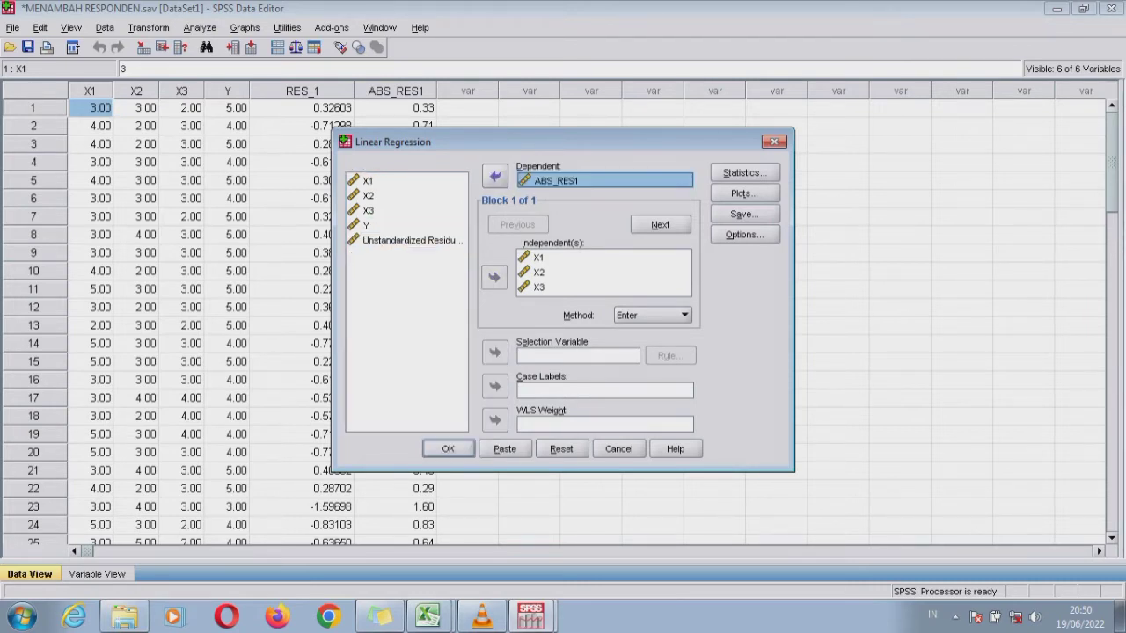
- Turn off saving of the unstandardized residuals and run the regression
left_click(743, 214)
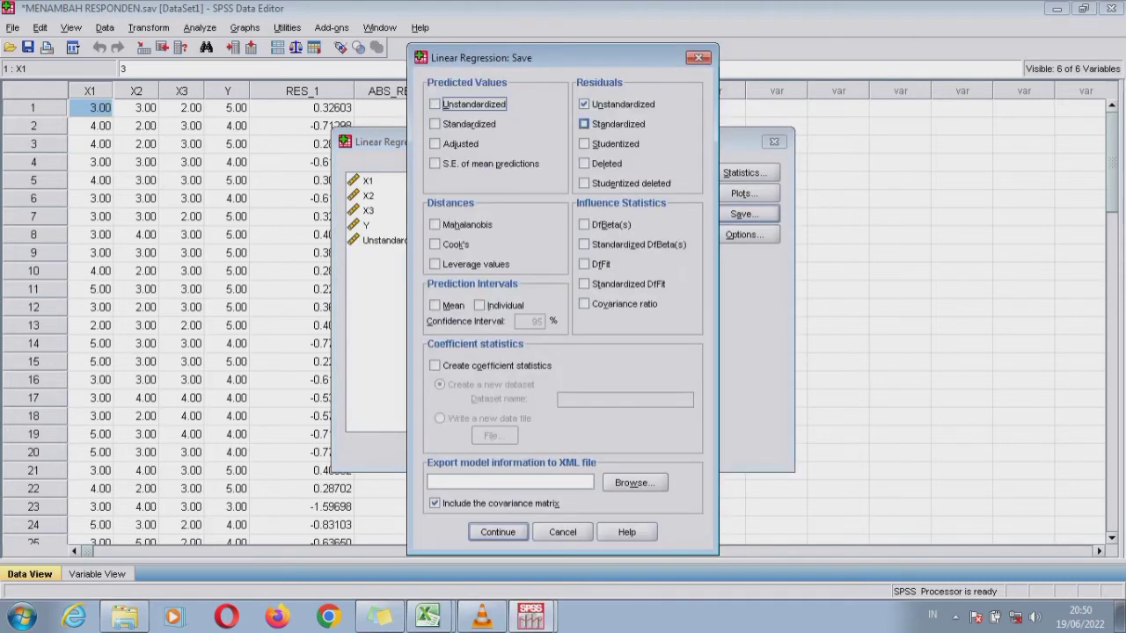
key("Return")
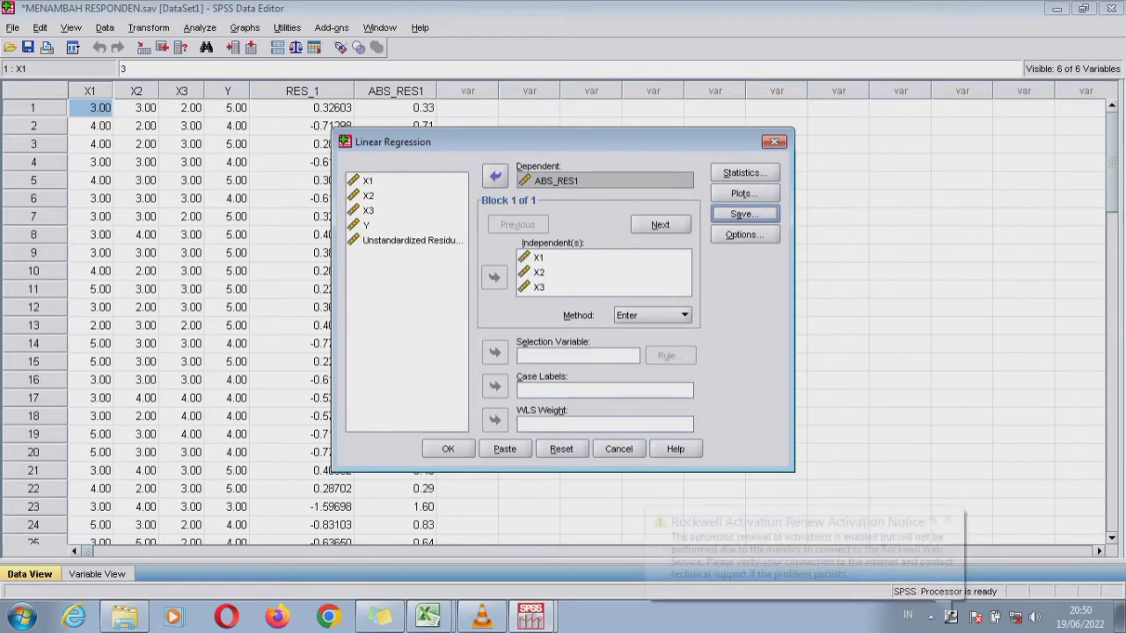
left_click(448, 448)
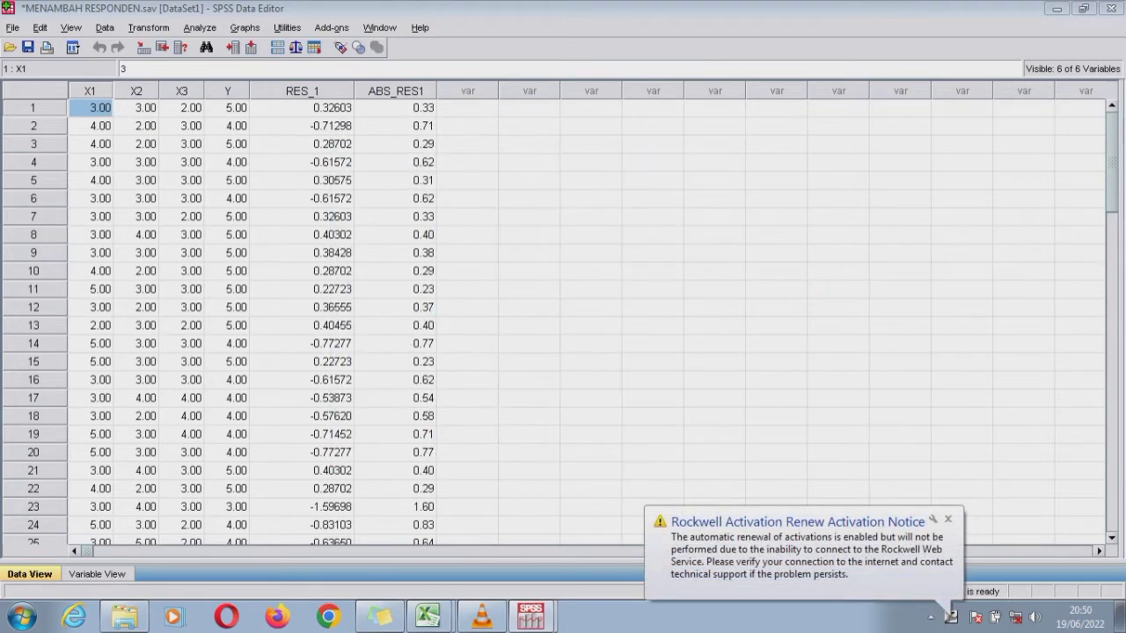
- Copy the Coefficients table of the ABS_RES1 regression from the output viewer
mouse_move(531, 616)
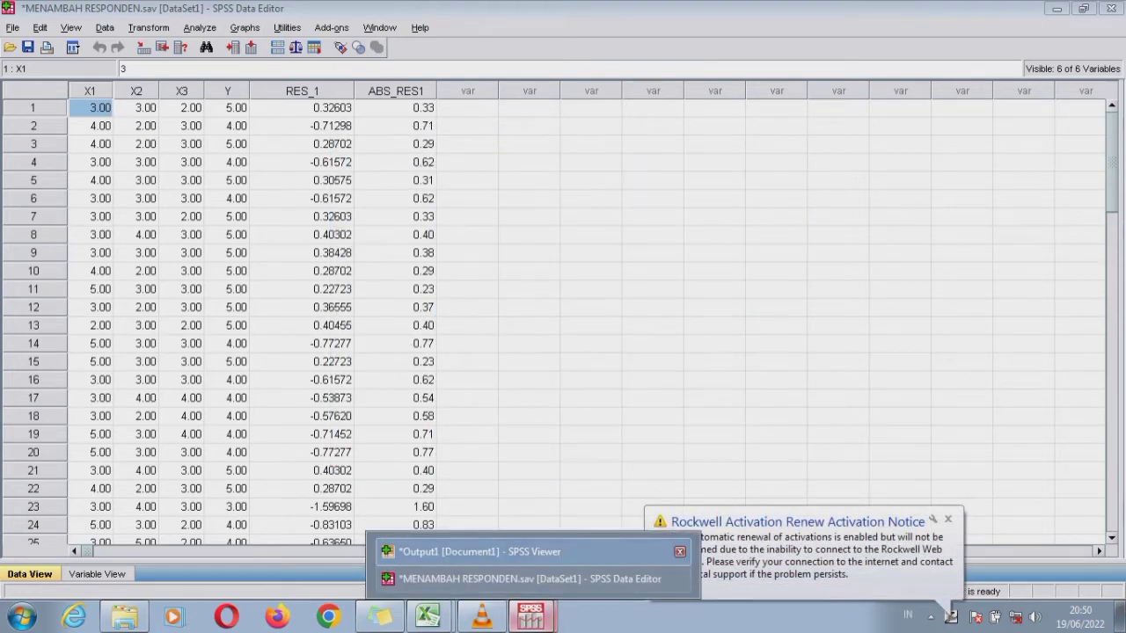
left_click(475, 552)
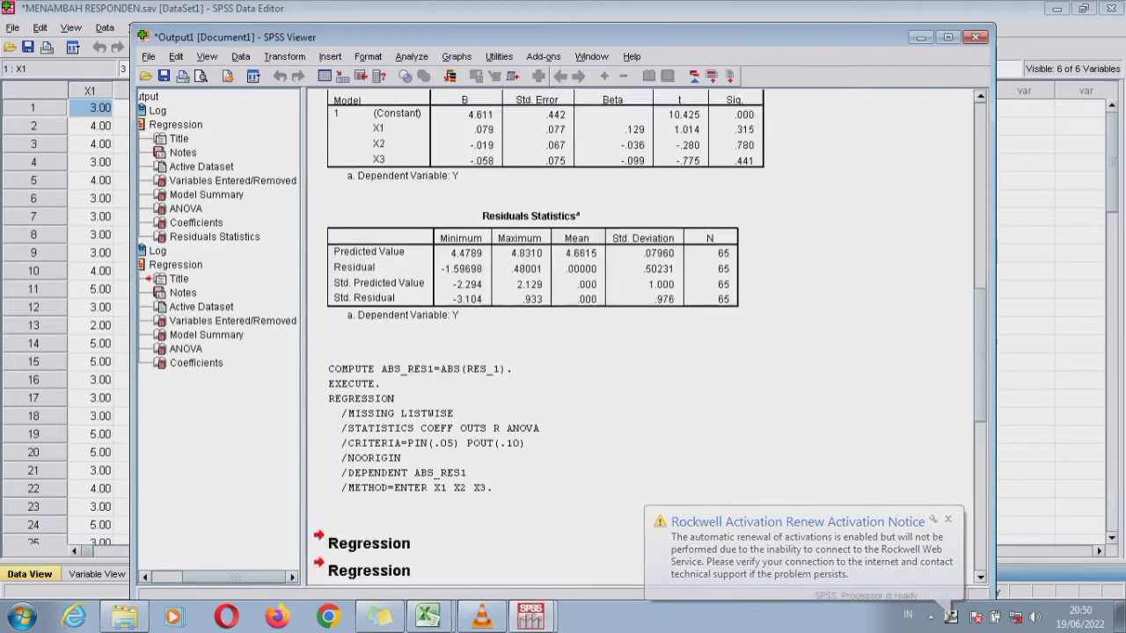
scroll(642, 352, "down", 5)
left_click(948, 520)
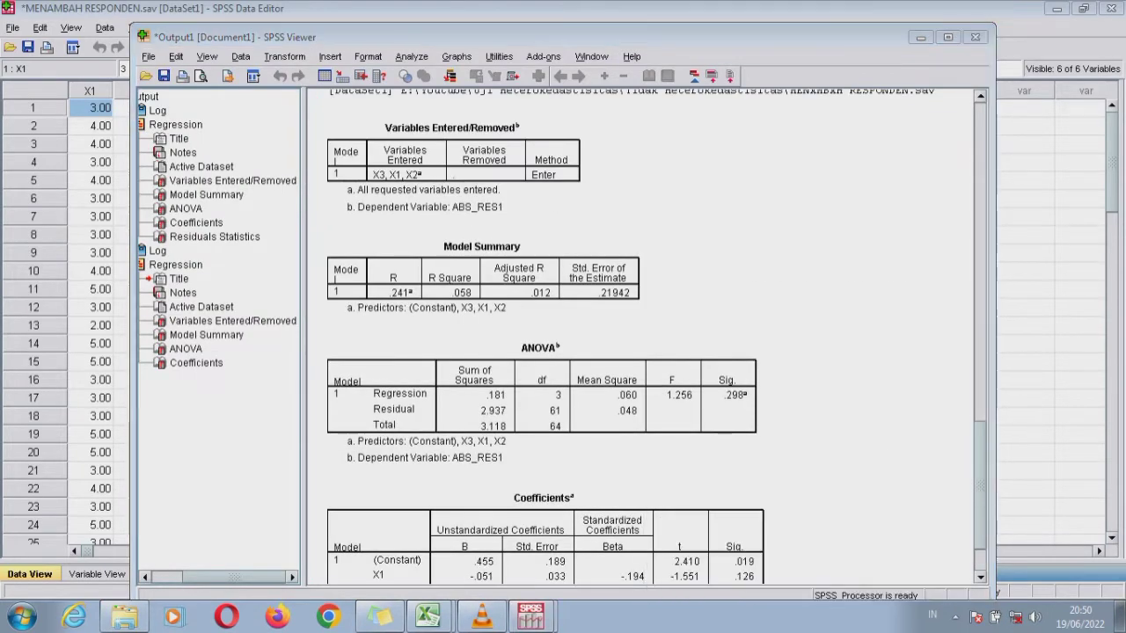
left_click(844, 475)
scroll(668, 396, "down", 2)
left_click(687, 493)
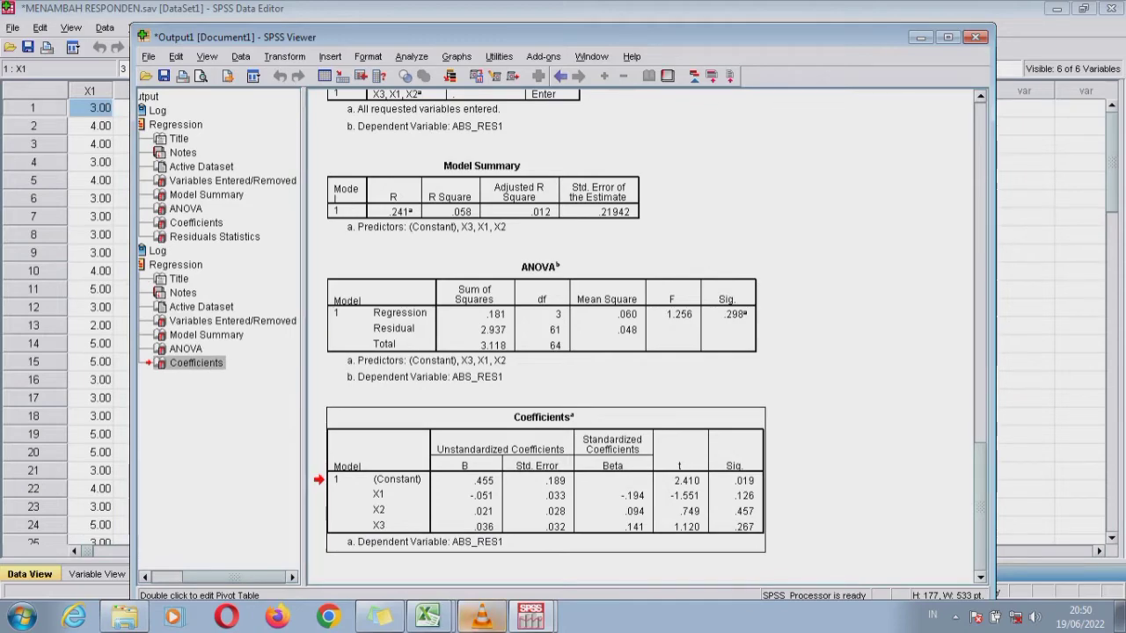
- Switch to the Data workbook in Excel, paste the Coefficients table as a picture at P15, and place it beside the interpretation notes
left_click(481, 616)
mouse_move(428, 615)
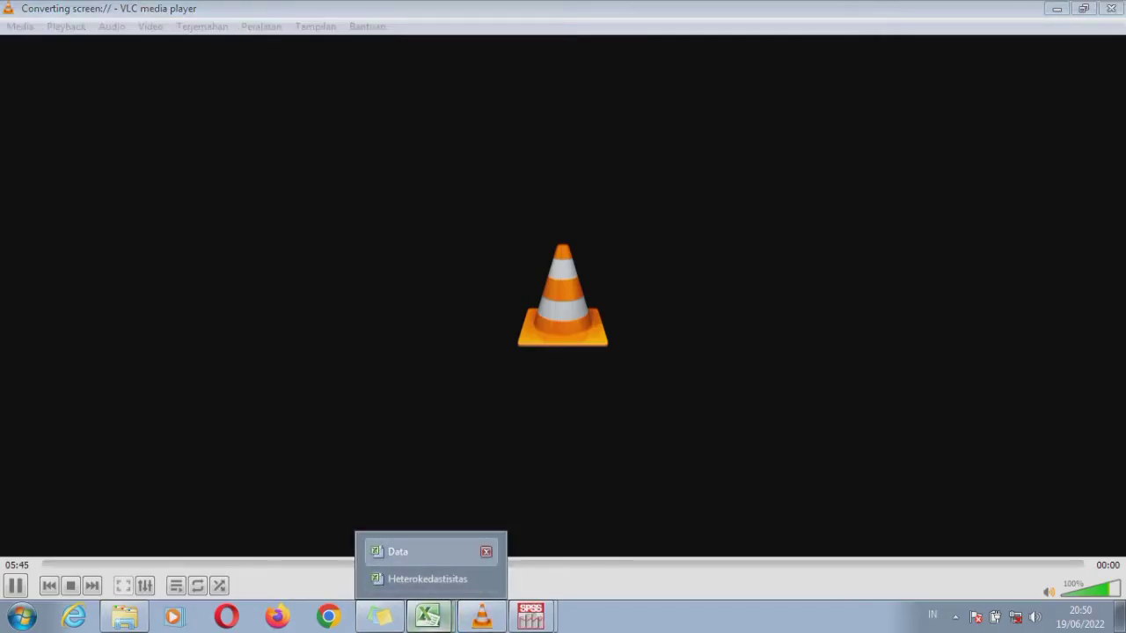
left_click(405, 552)
left_click(855, 391)
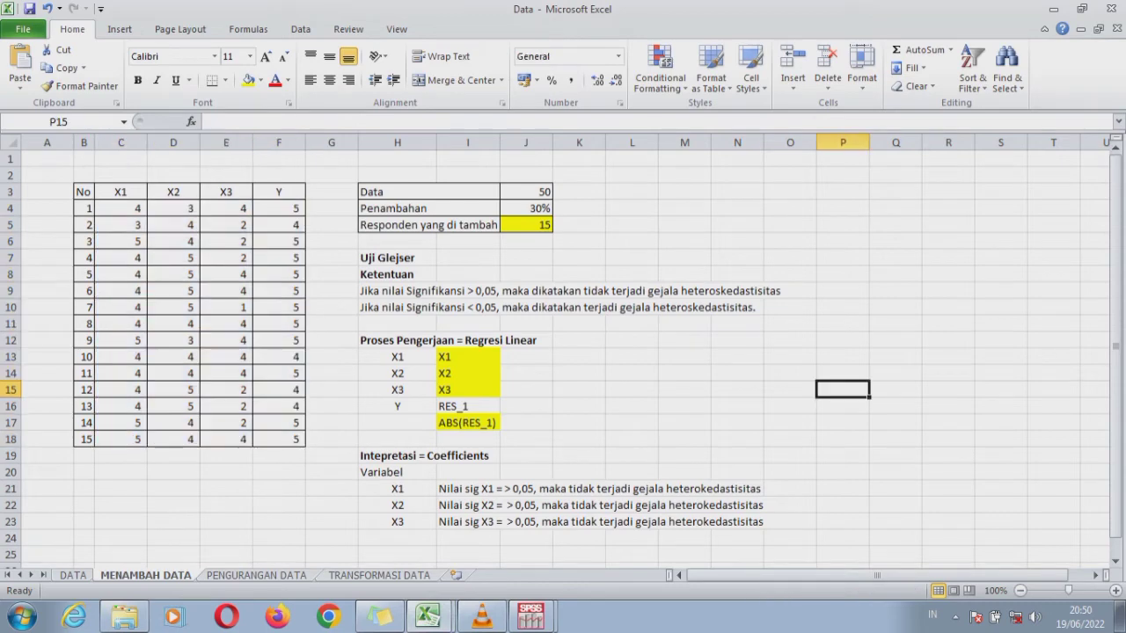
right_click(855, 390)
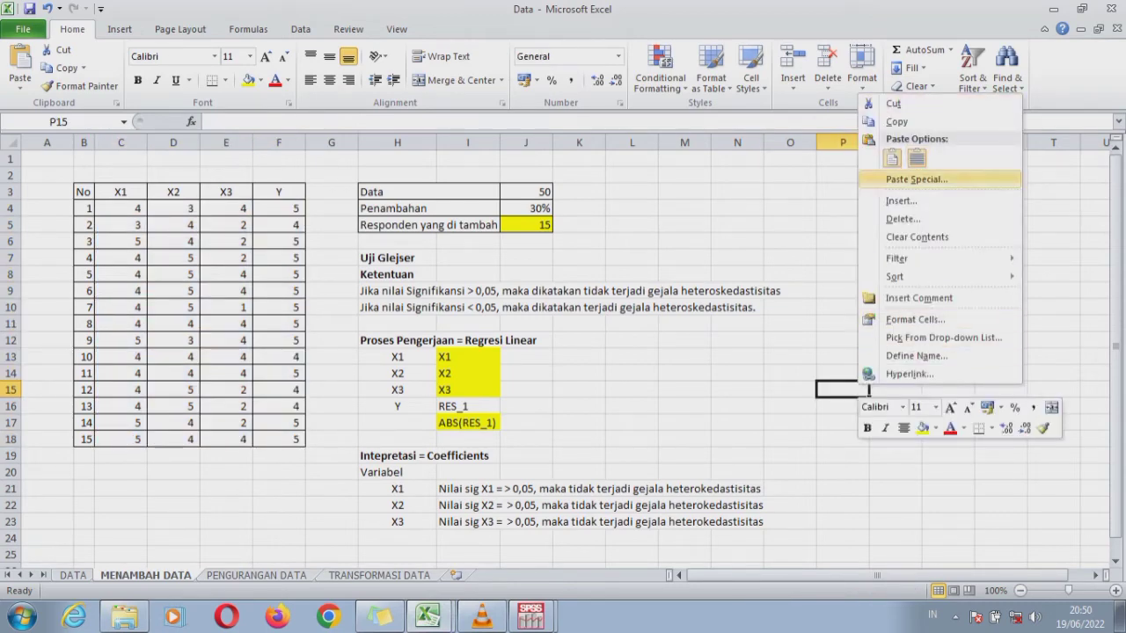
left_click(916, 178)
left_click(1016, 339)
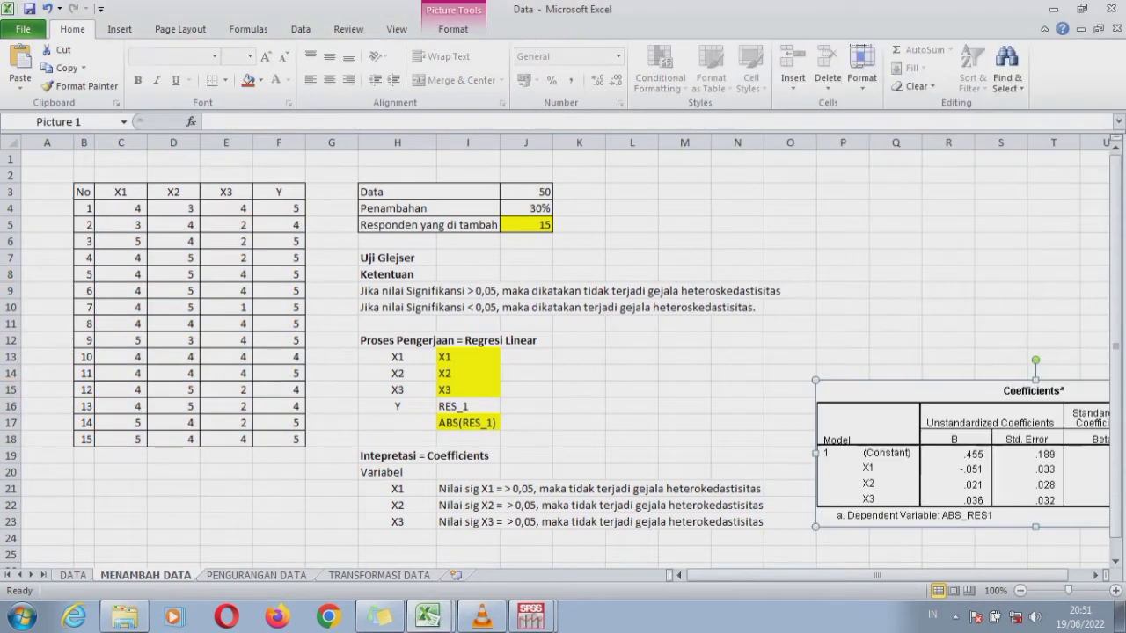
left_click_drag(970, 469, 941, 490)
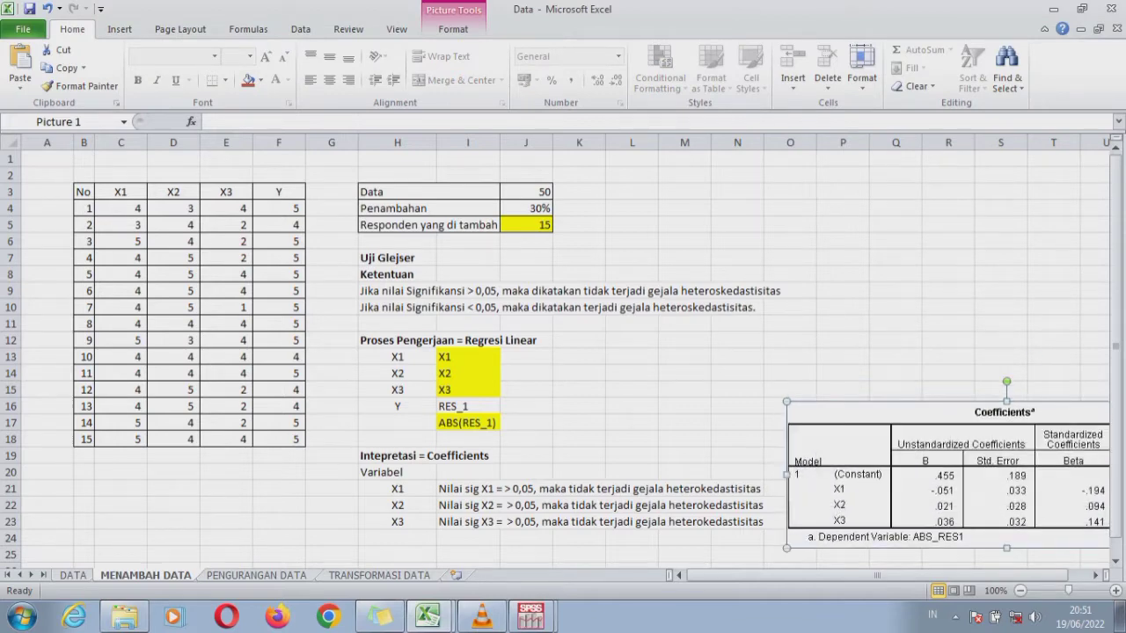
- Bring the interpretation notes and the complete Coefficients table into view side by side to read the significance values
left_click(737, 456)
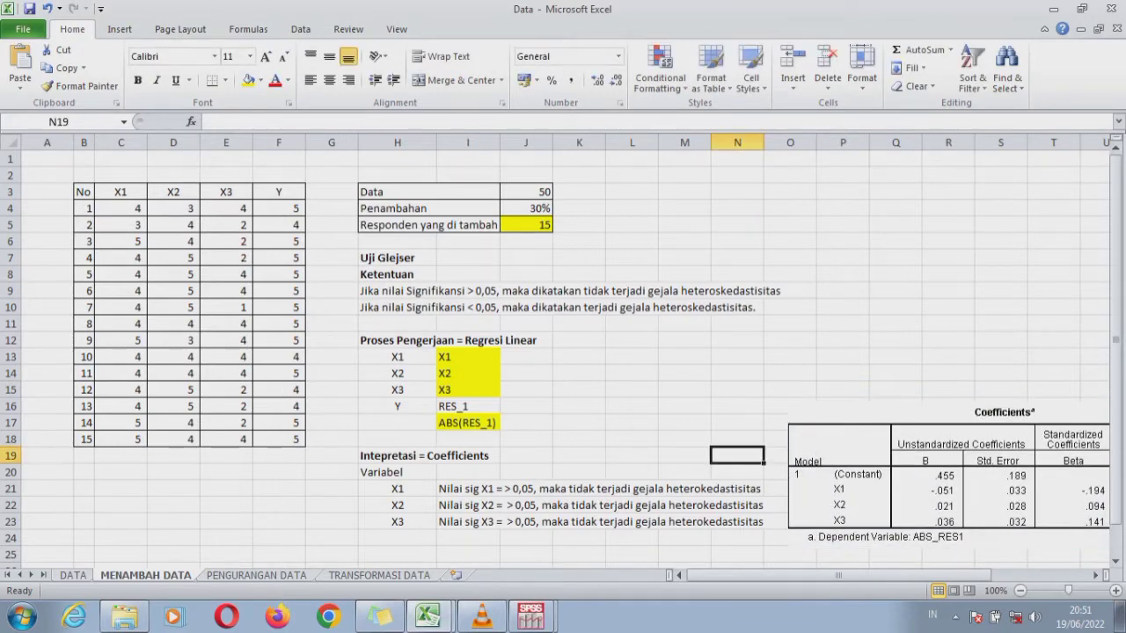
key("Right")
key("Right")
key("Right")
key("Right")
key("Right")
key("Right")
key("Right")
key("Right")
key("Right")
key("Right")
key("Right")
key("Right")
key("Right")
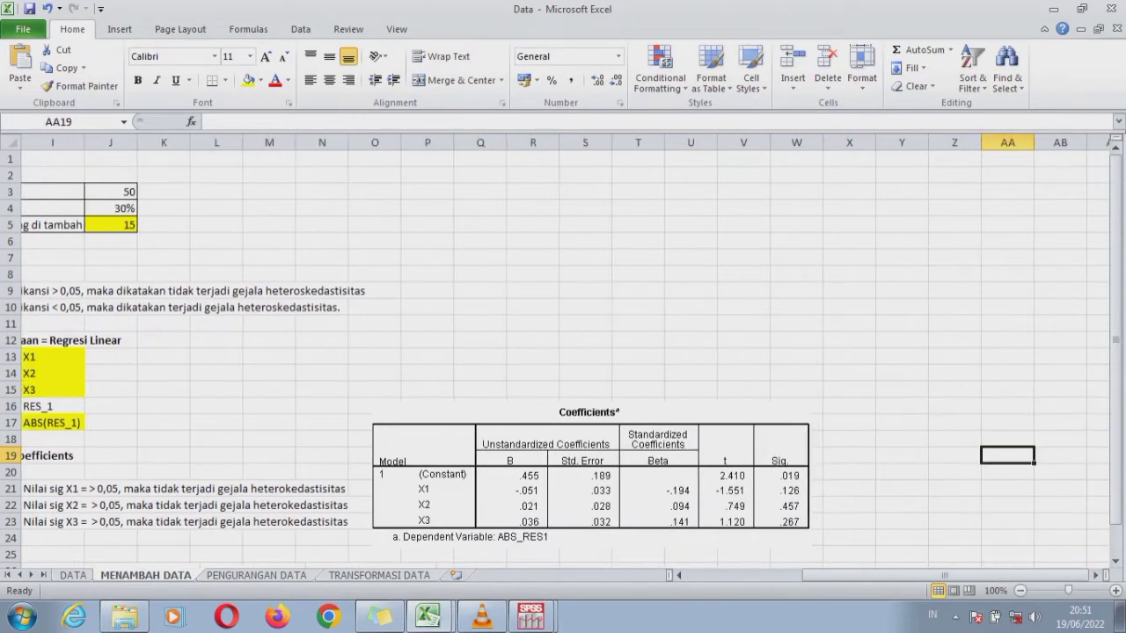
key("Left")
key("Left")
key("Left")
key("Left")
key("Left")
key("Left")
key("Left")
key("Left")
key("Left")
key("Left")
key("Left")
key("Left")
key("Left")
key("Left")
key("Left")
key("Left")
key("Left")
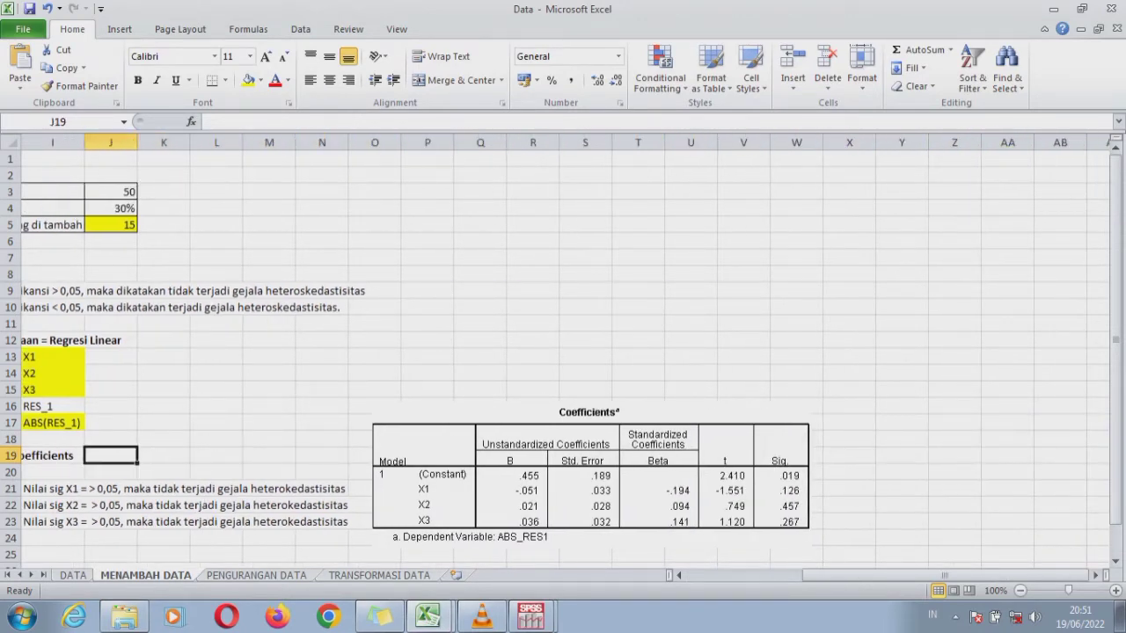
key("Left")
key("Left")
key("Left")
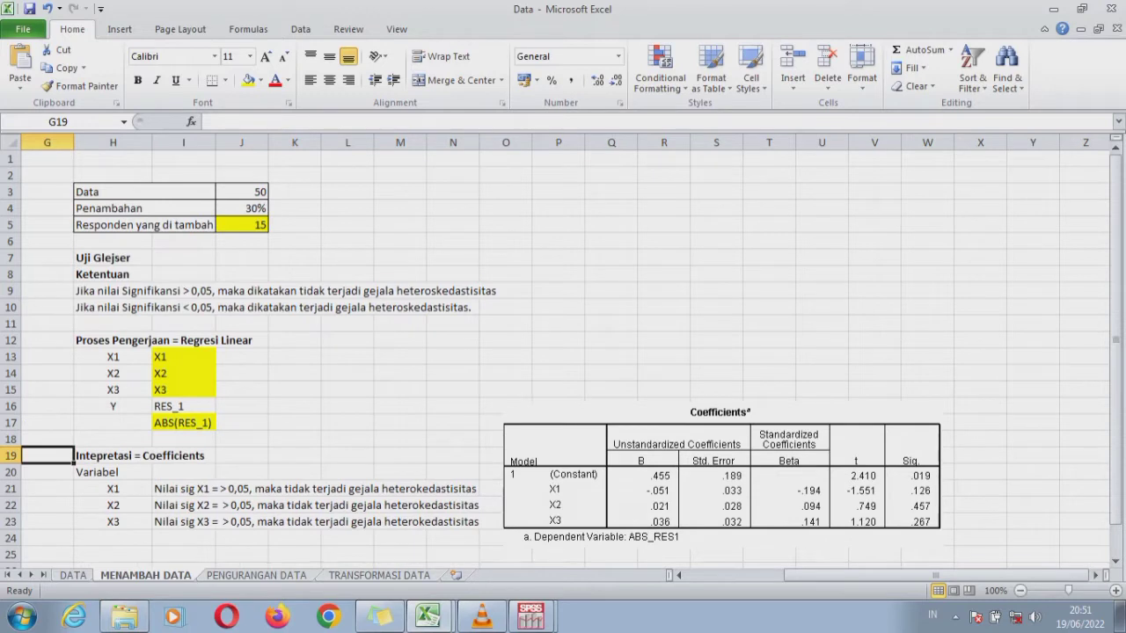
- Insert the X1 significance value 0,125 before "> 0,05" in the interpretation sentence in cell I21
left_click(215, 490)
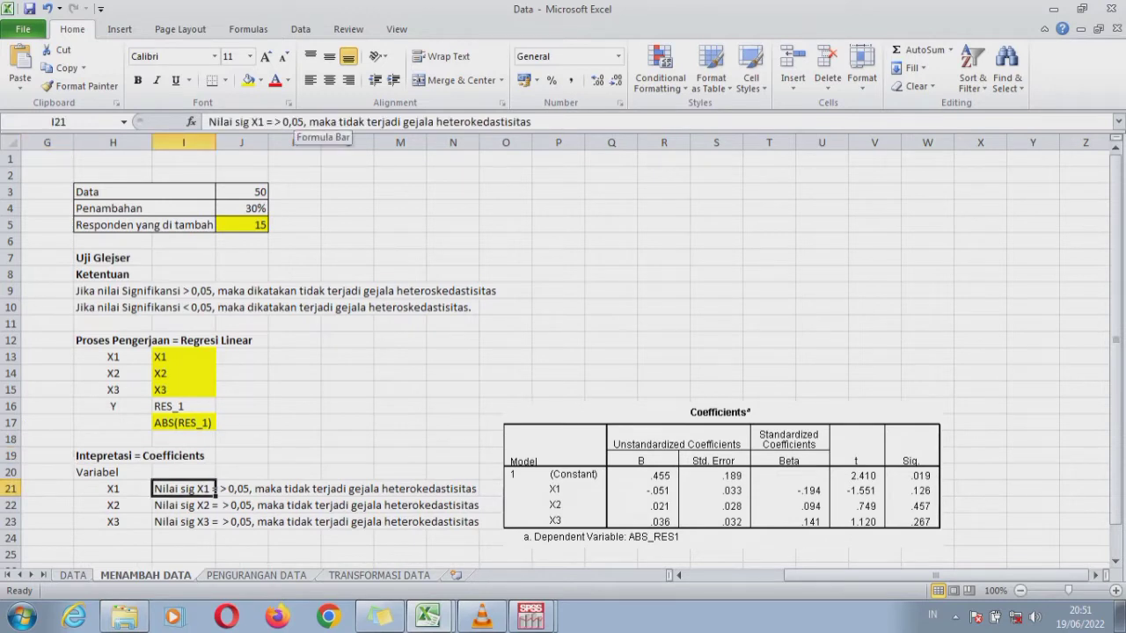
left_click(275, 121)
type("0,12")
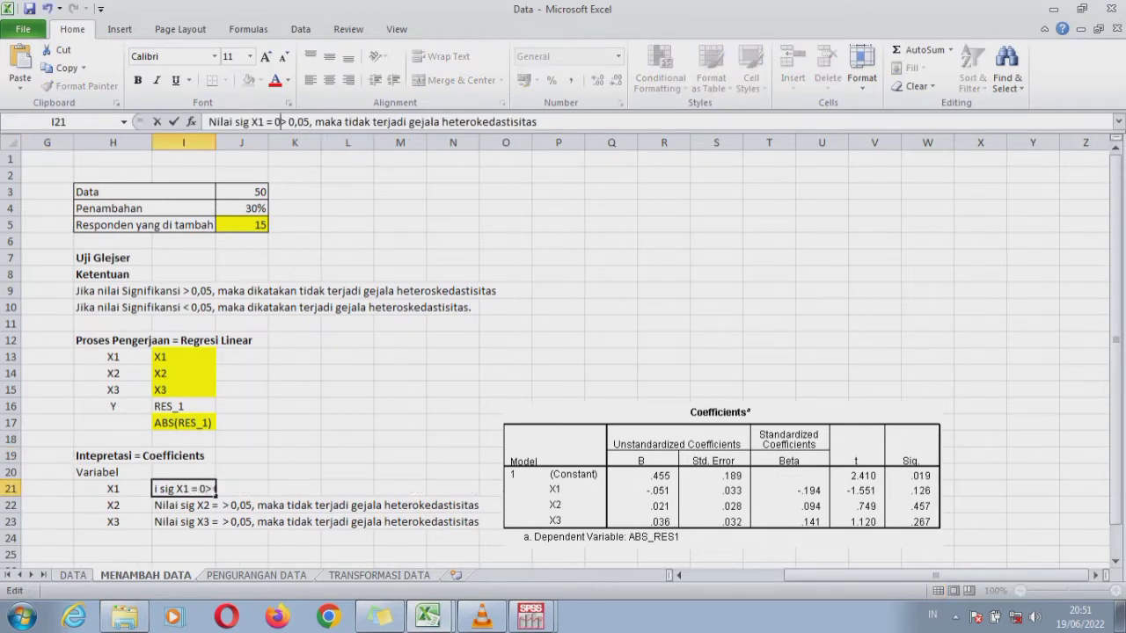
type("5")
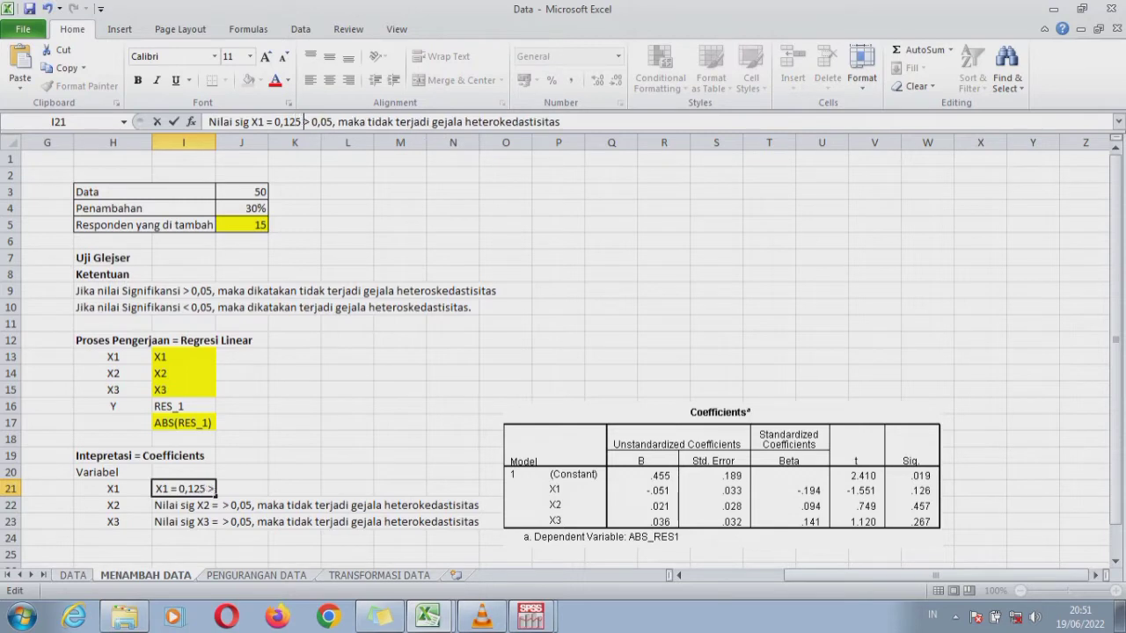
key("Return")
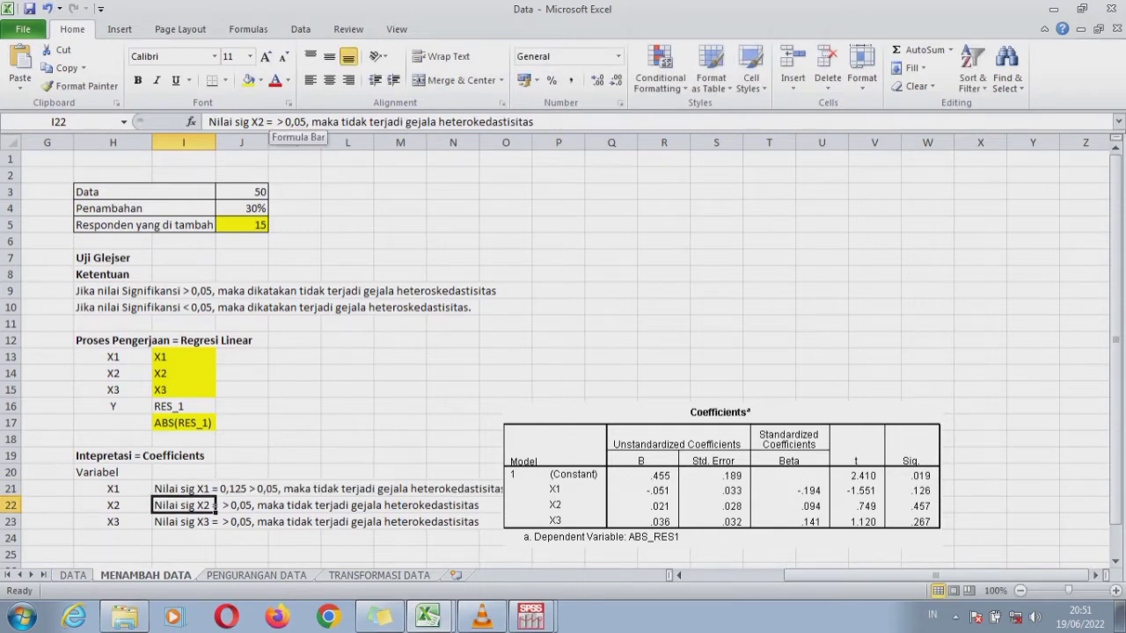
- Insert the X2 significance value 0,257 before "> 0,05" in the interpretation sentence in cell I22
left_click(276, 123)
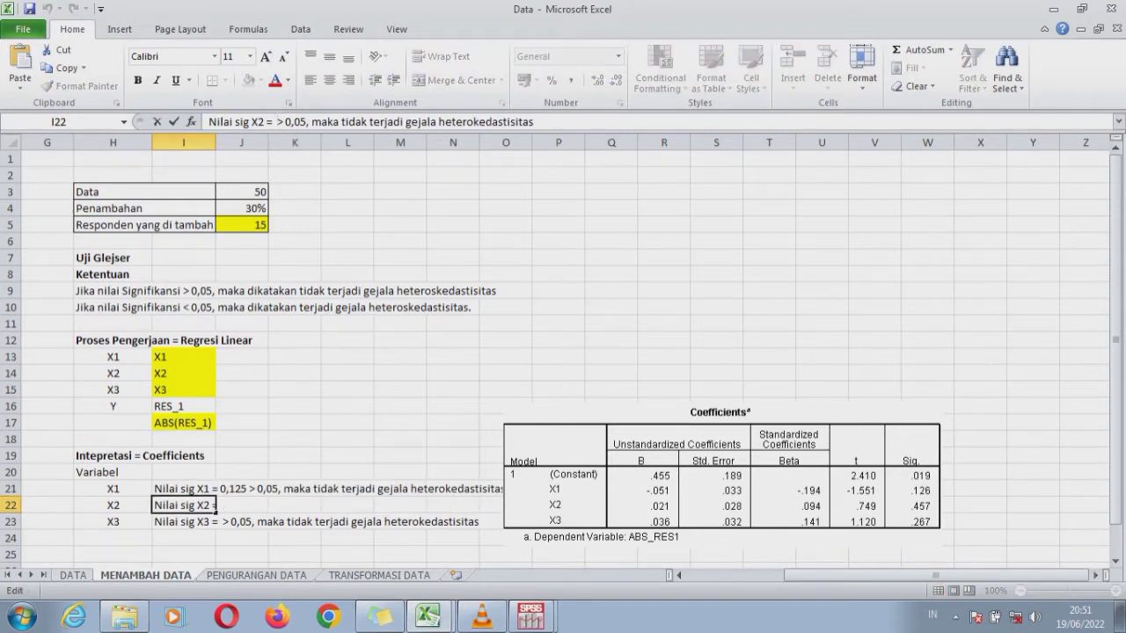
type("0,2")
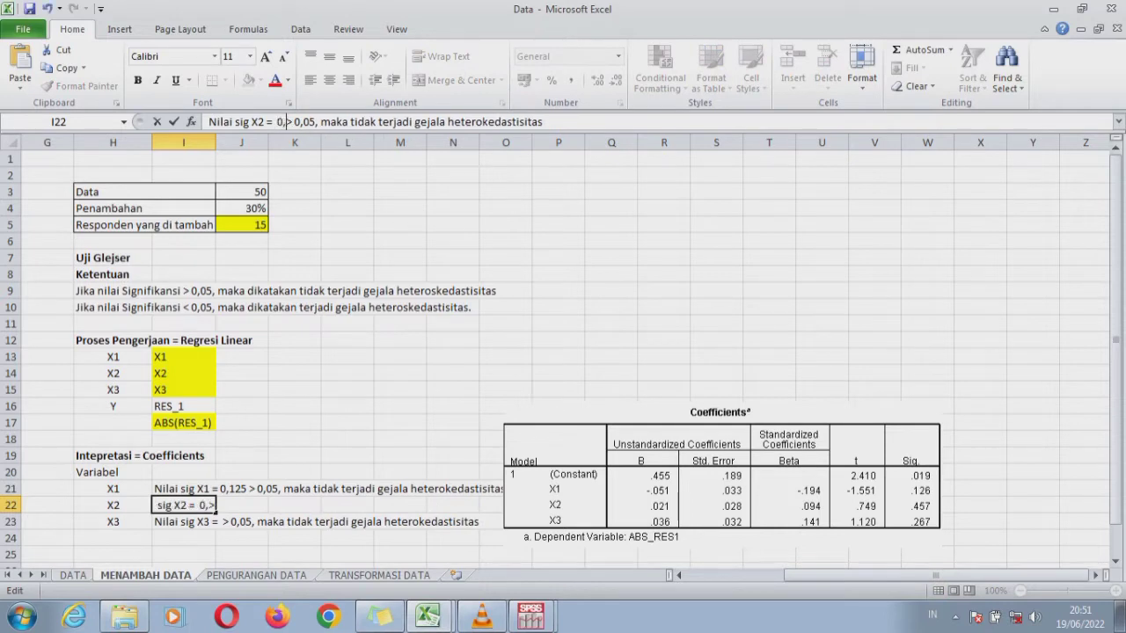
type("57")
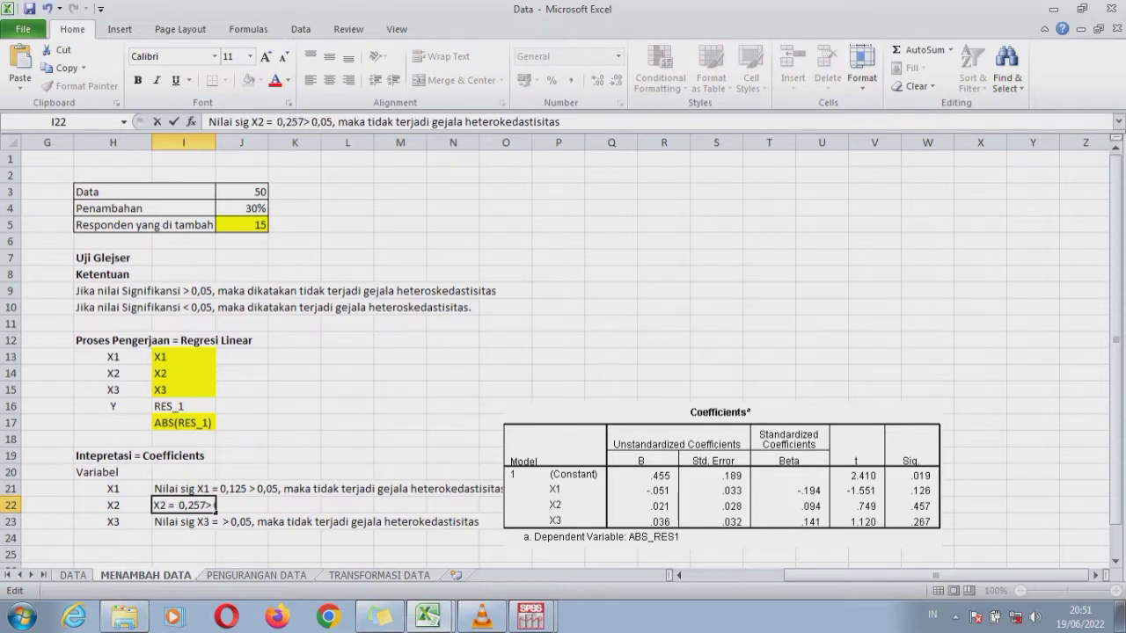
key("Return")
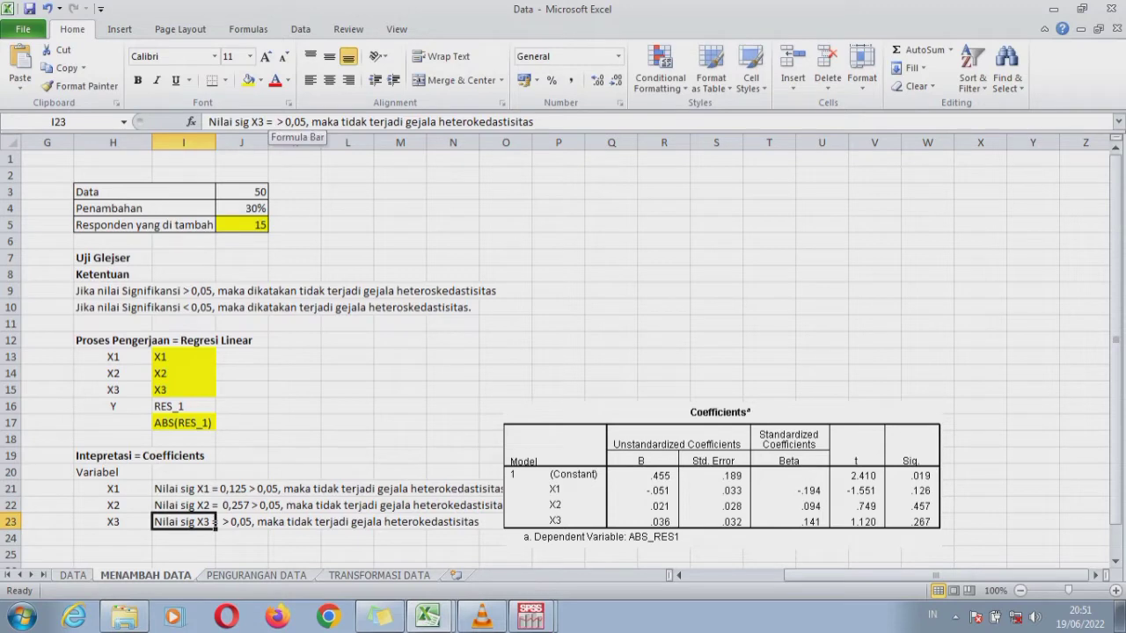
- Insert the X3 significance value 0,267 before "> 0,05" in the interpretation sentence in cell I23
left_click(279, 122)
type("0,")
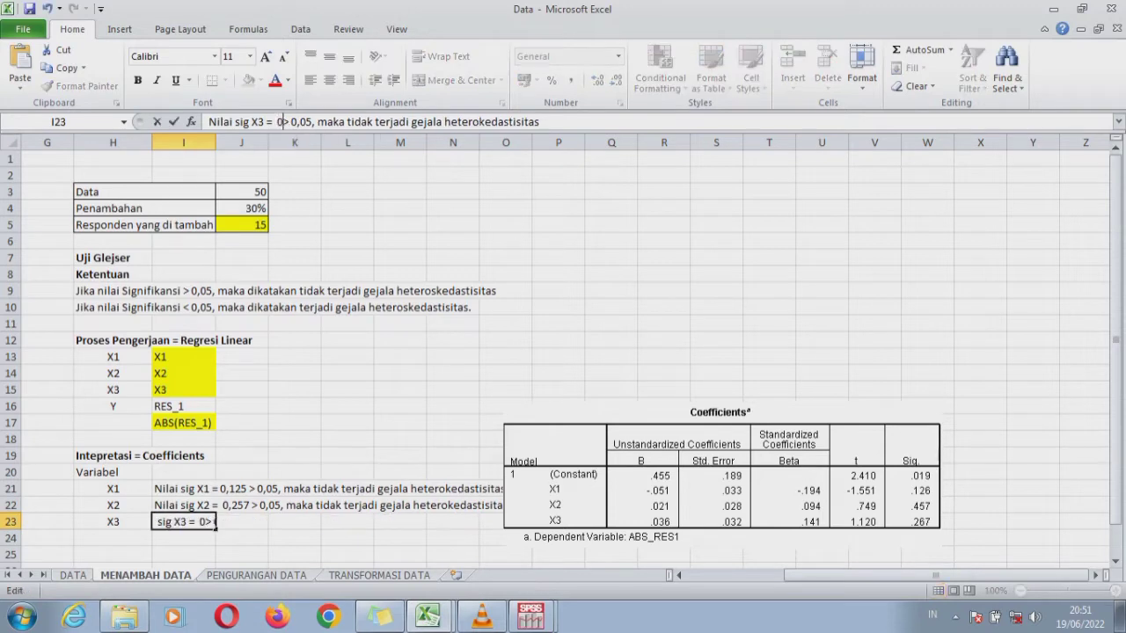
type("26")
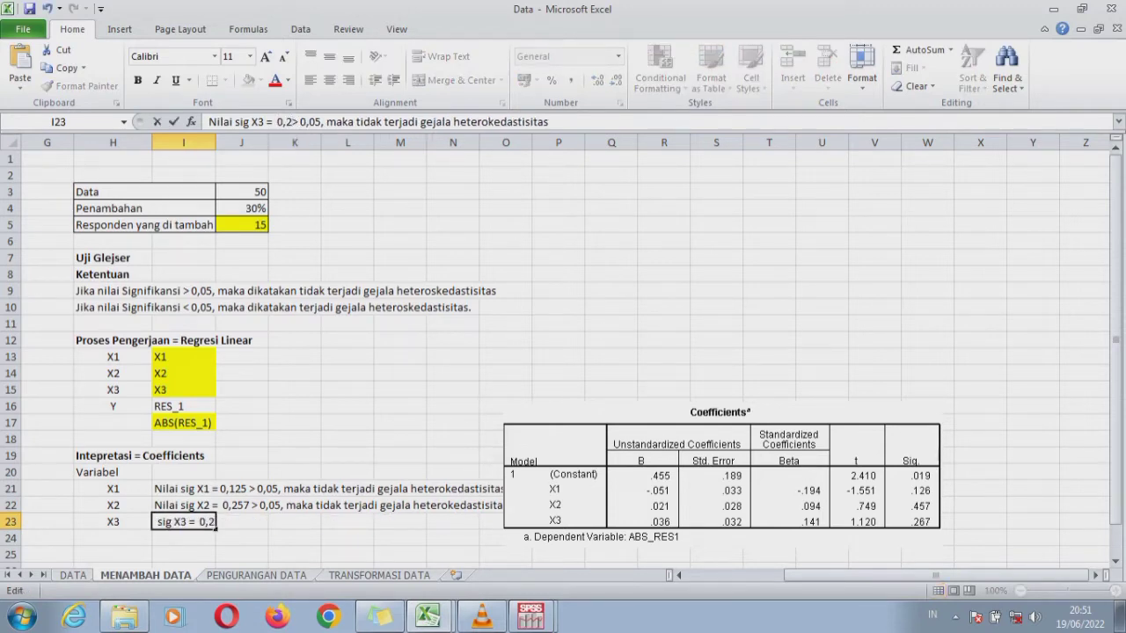
type("7")
key("Return")
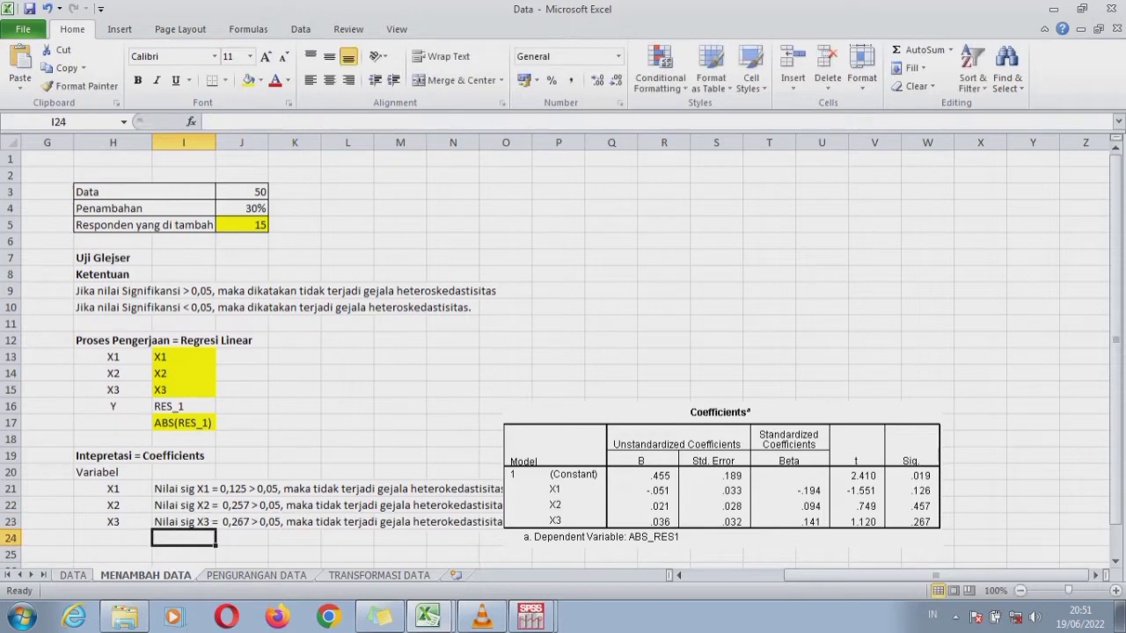
- Shift the Coefficients picture clear of the interpretation sentences and make the X3 row H23:O23 bold
left_click_drag(721, 475, 743, 477)
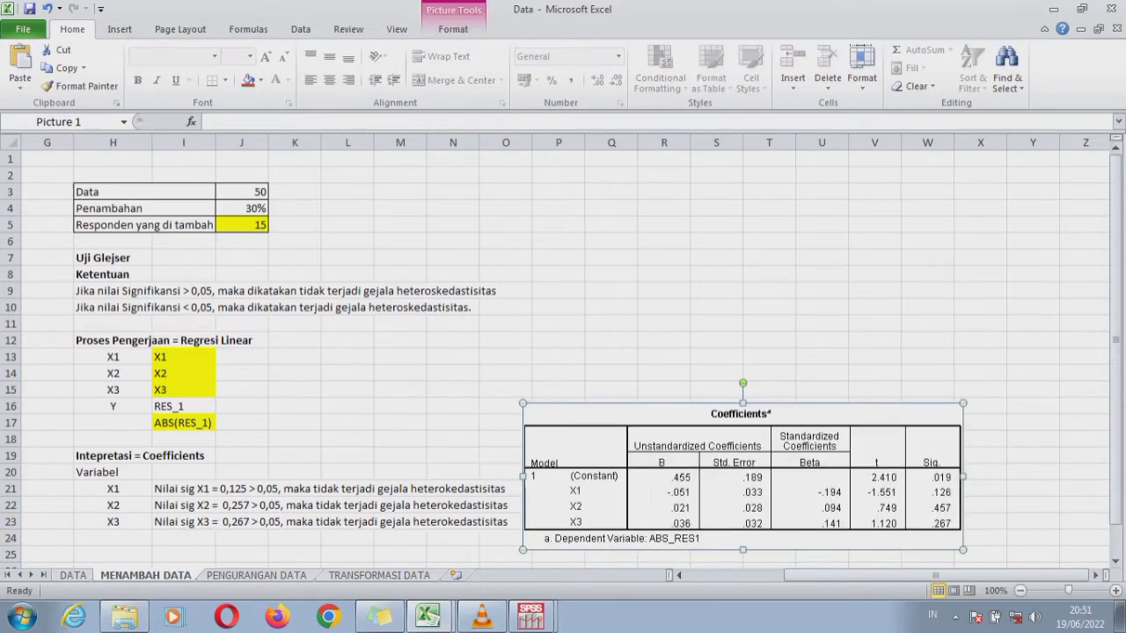
left_click_drag(113, 489, 520, 523)
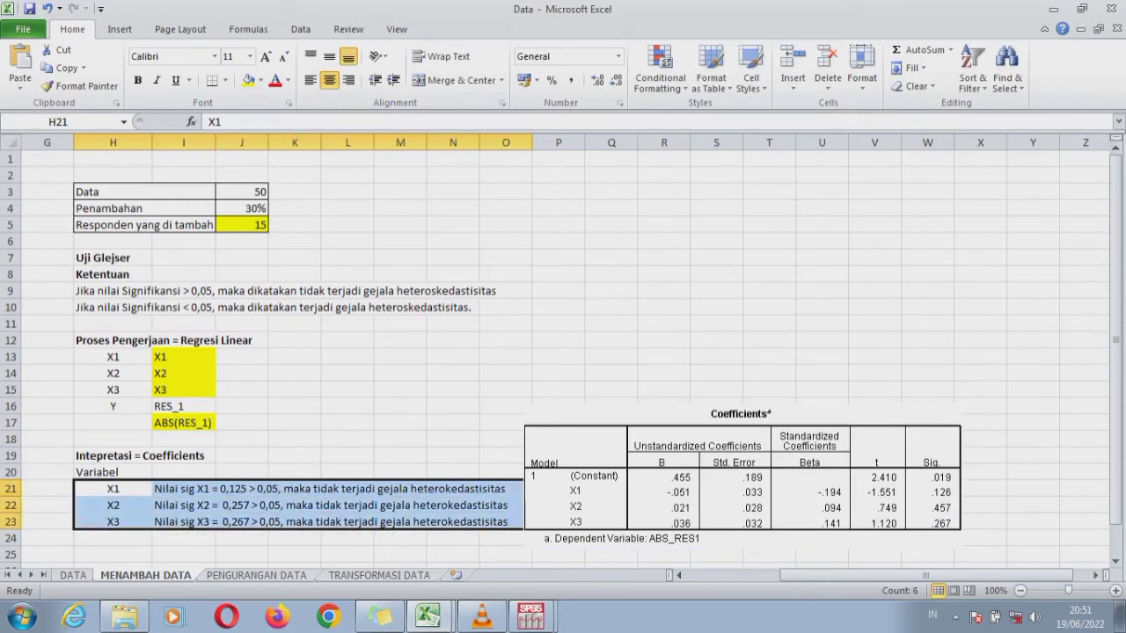
left_click_drag(112, 522, 524, 522)
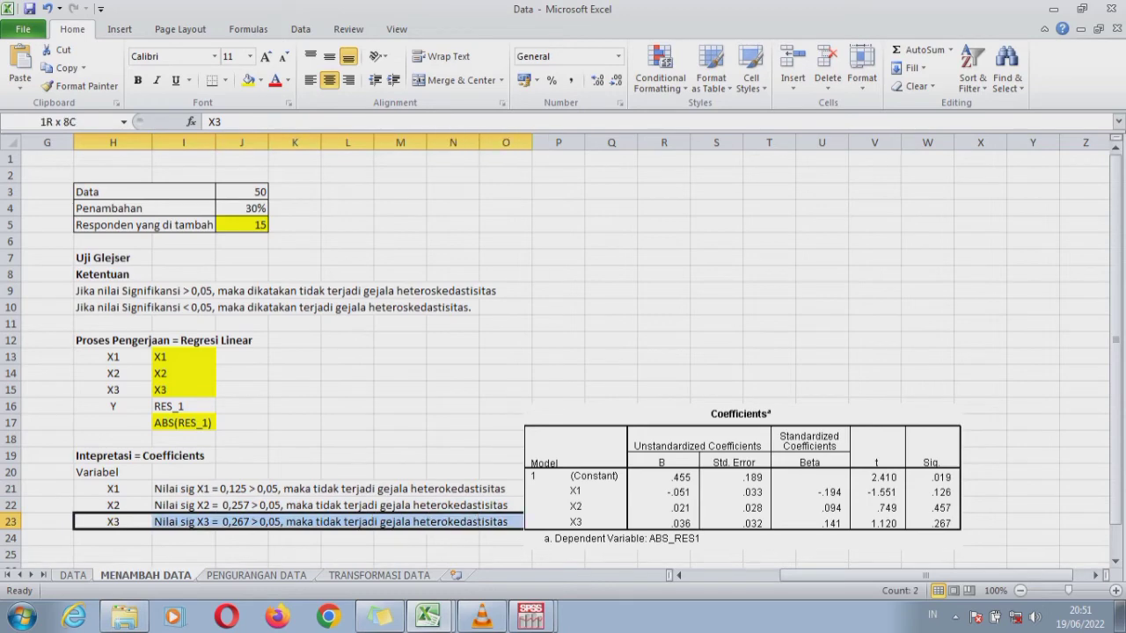
key("ctrl+b")
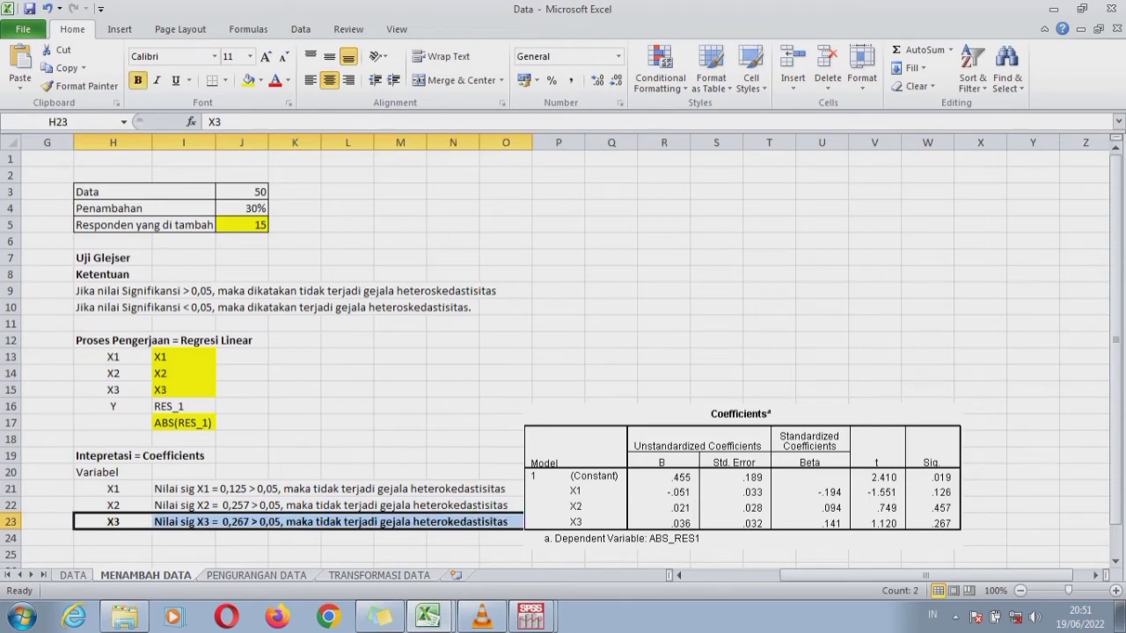
- Compare the new X3 interpretation with the original X3 interpretation on the DATA sheet, and return to MENAMBAH DATA
key("ctrl+Page_Up")
left_click(384, 439)
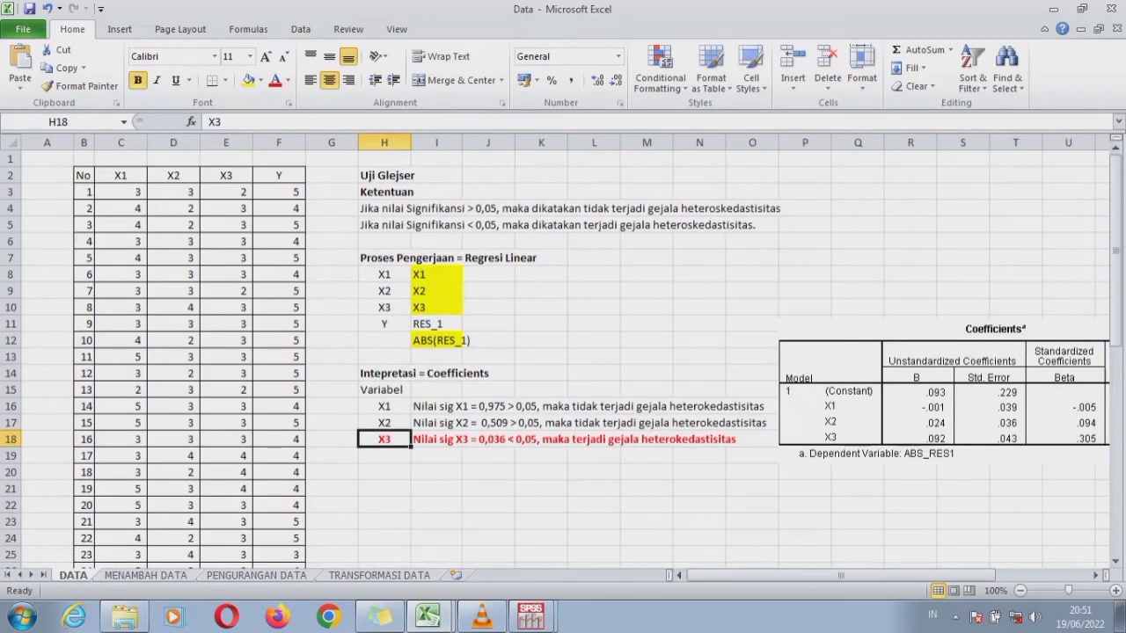
key("ctrl+Page_Down")
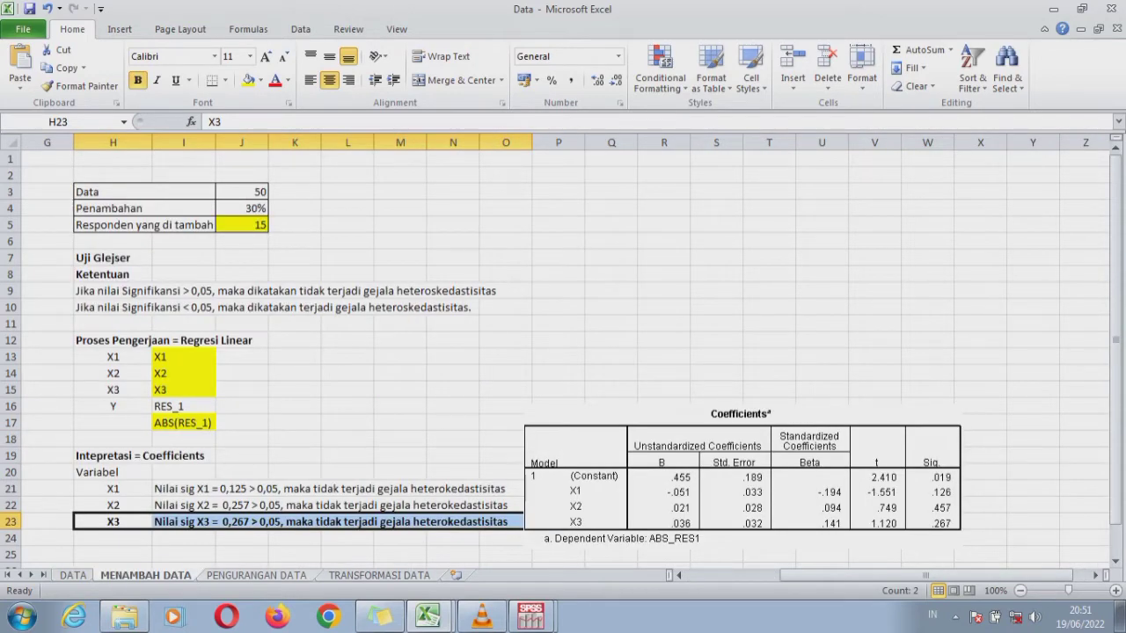
- Open the PENGURANGAN DATA sheet and look through its full respondent table
key("ctrl+Page_Down")
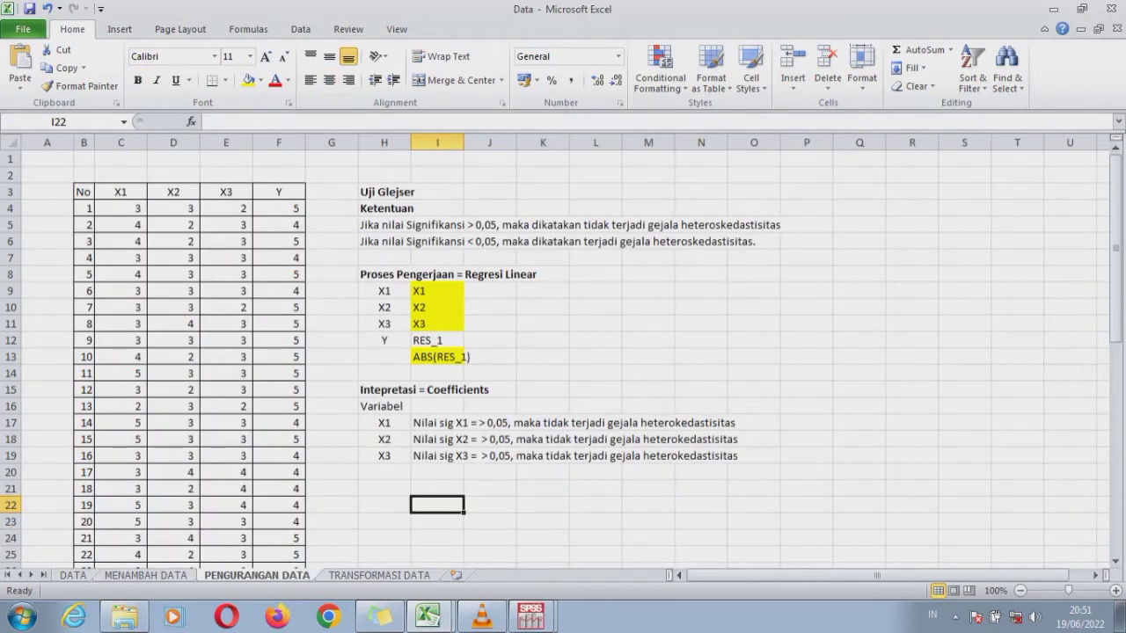
left_click_drag(1116, 246, 1115, 461)
left_click_drag(1116, 339, 1115, 187)
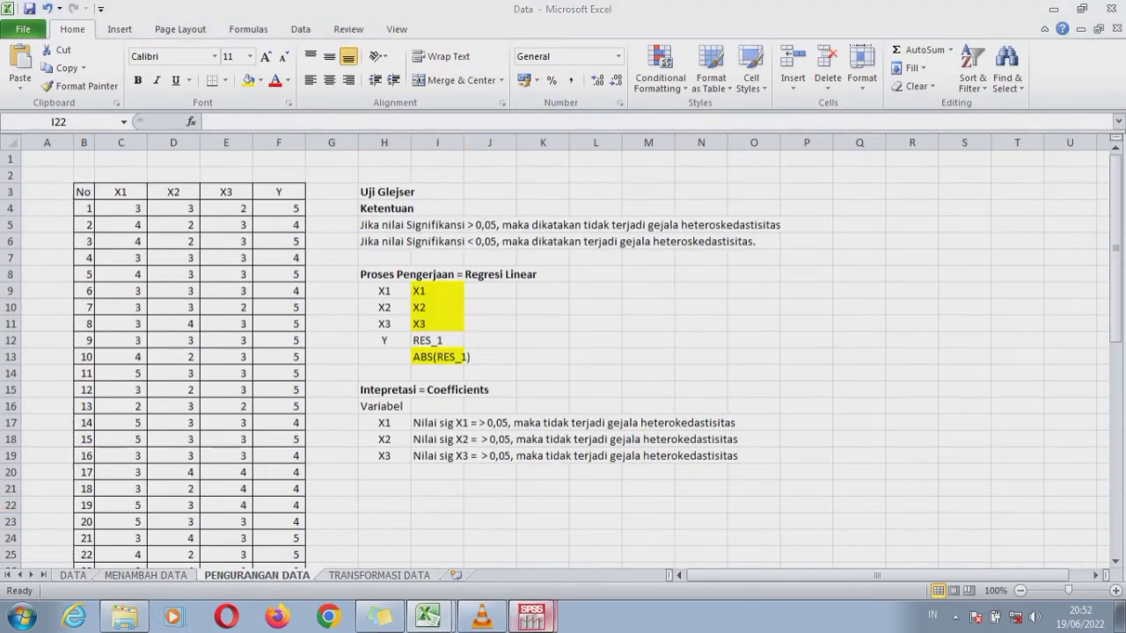
- Switch to SPSS, close the MENAMBAH RESPONDEN dataset and exit the program without saving the data or output
left_click(531, 616)
left_click(528, 580)
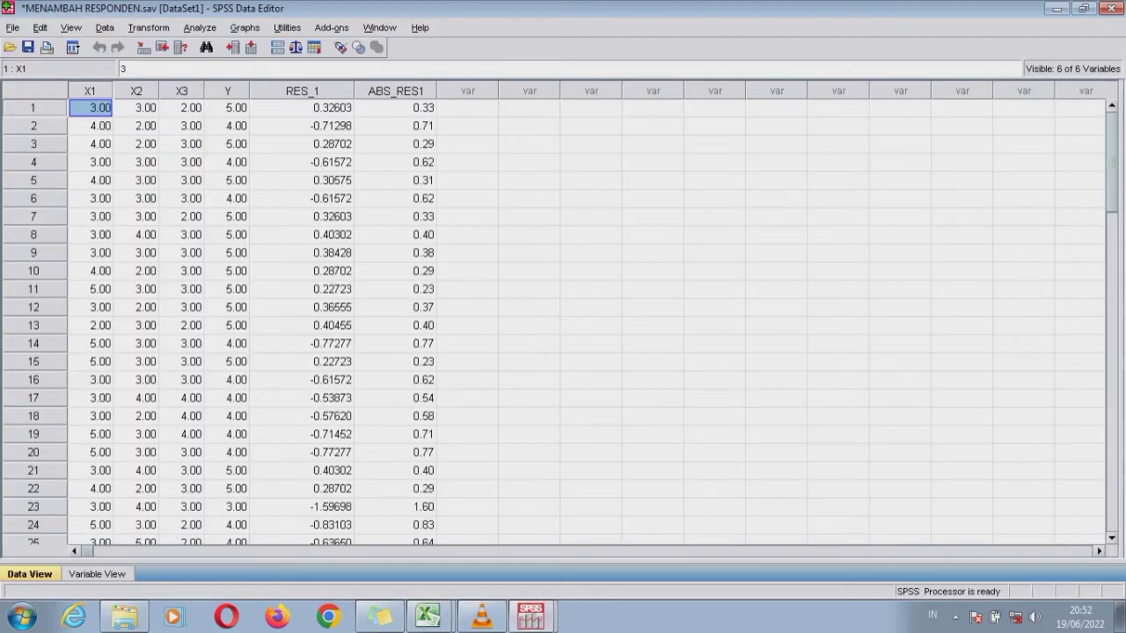
left_click(1113, 7)
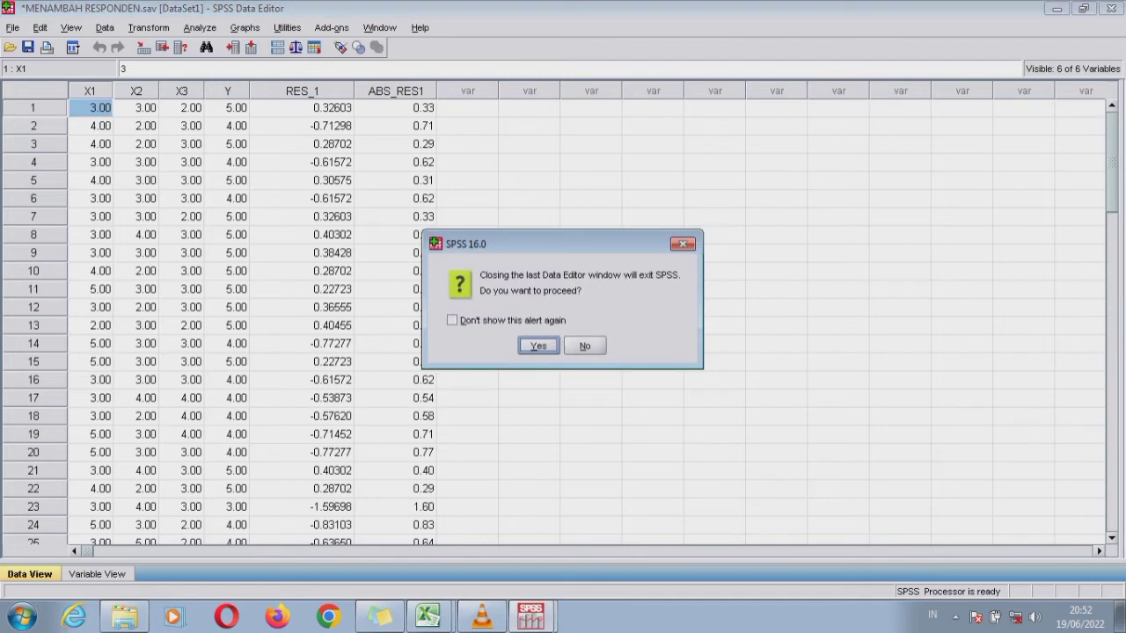
left_click(538, 345)
left_click(562, 349)
left_click(562, 347)
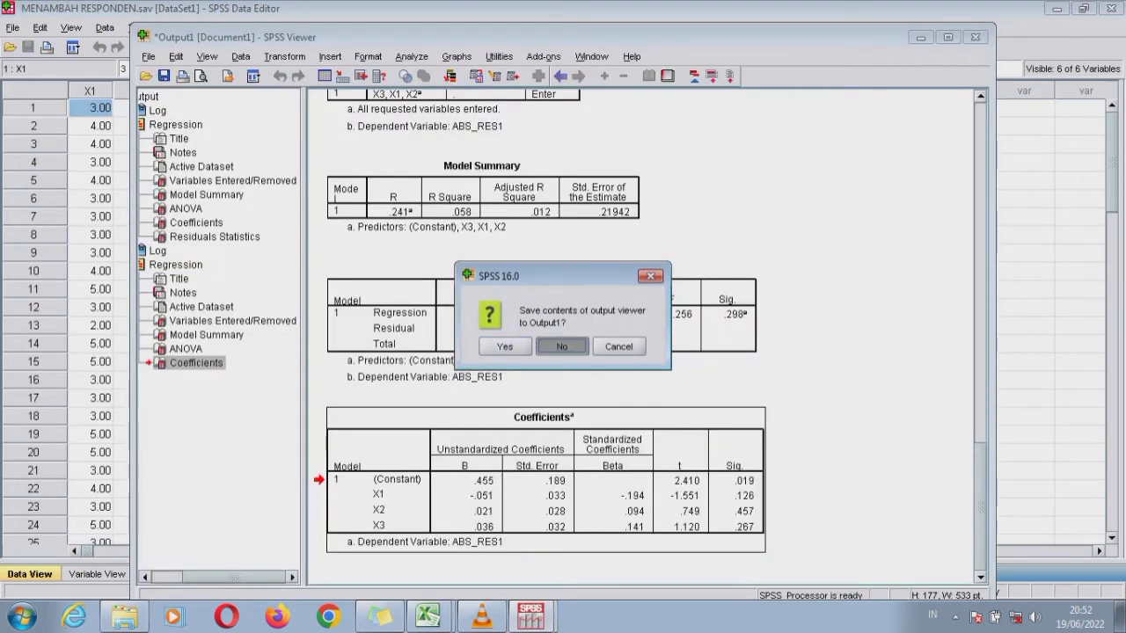
- Open the MENGURANGI RESPONDEN data file in SPSS from the Tidak Heterokedastisitas folder
left_click(124, 616)
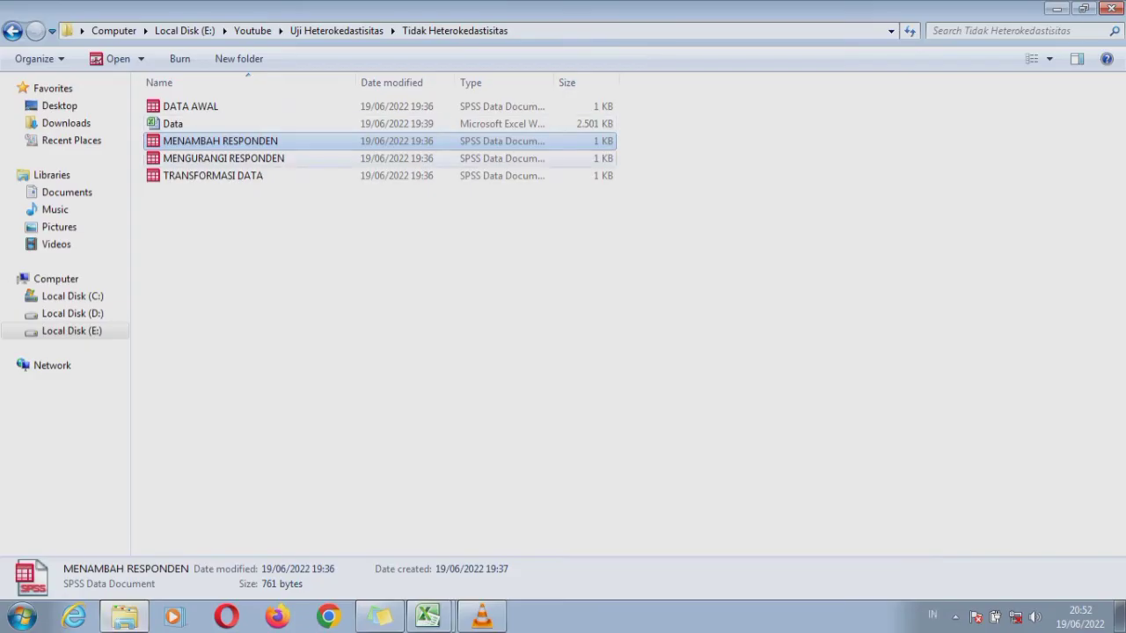
left_click(237, 159)
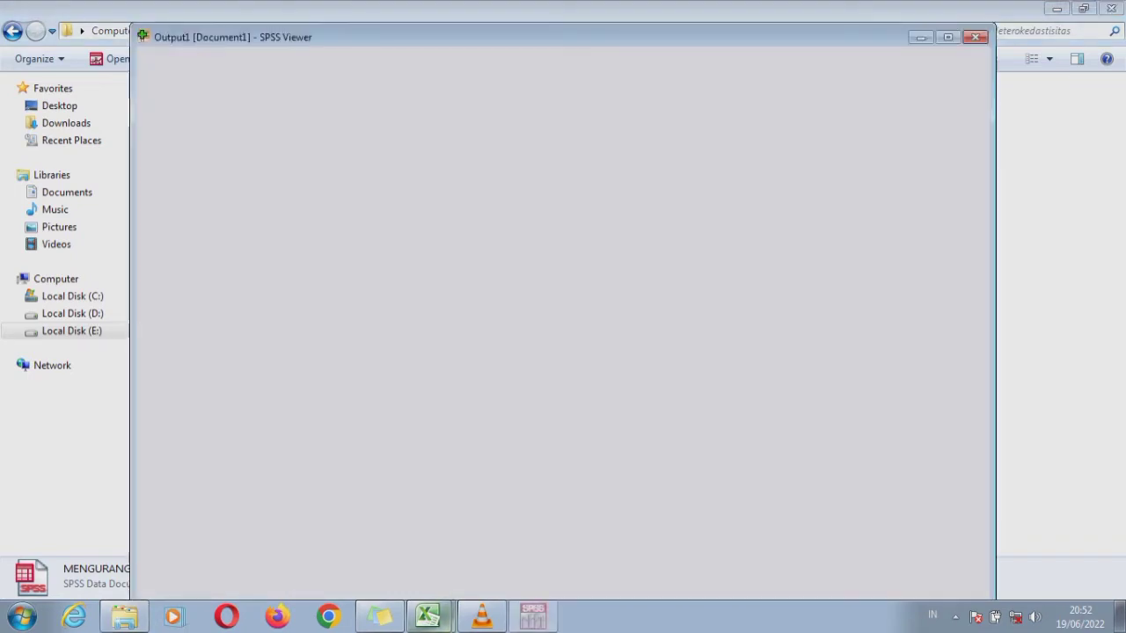
mouse_move(429, 617)
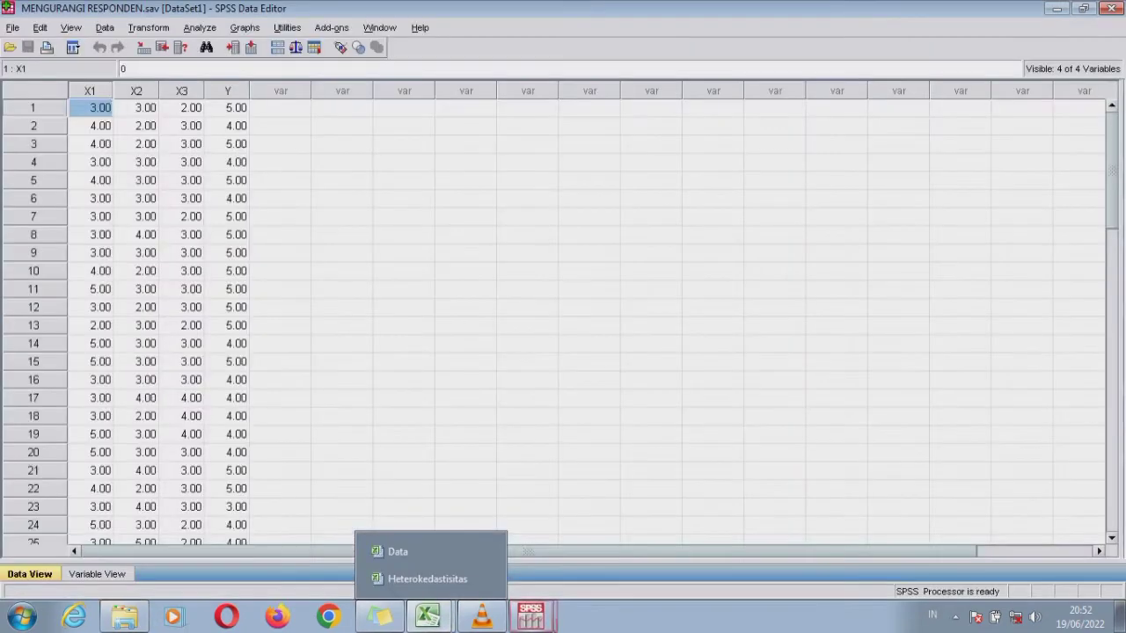
left_click(528, 399)
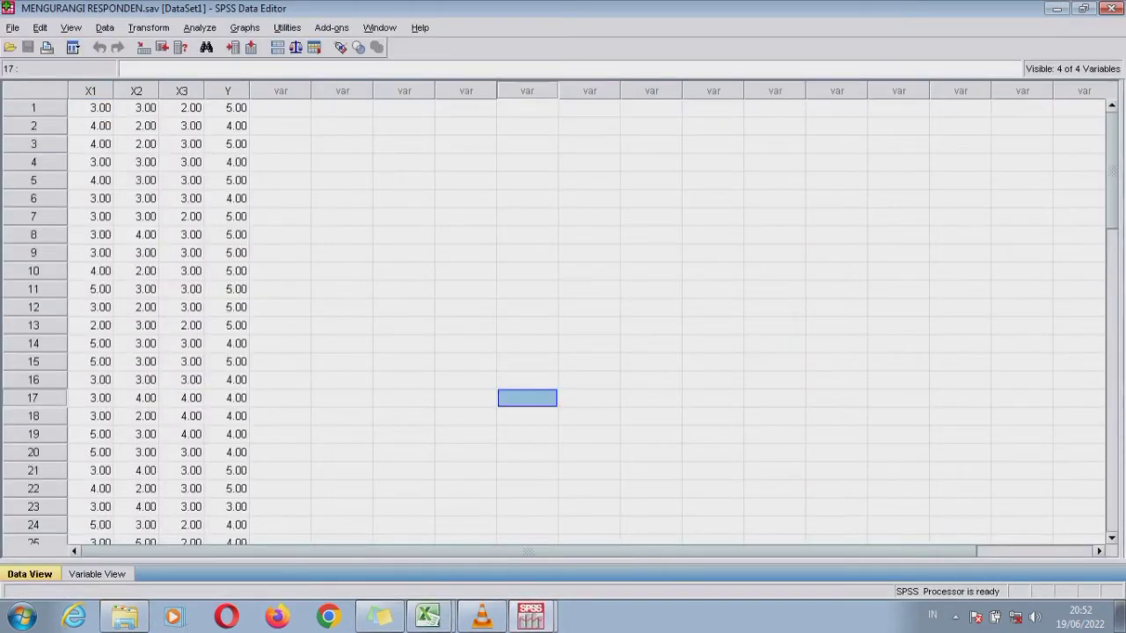
- Switch to the Data workbook in Excel, enter the heading BOXPLOT in cell P3 and fill it yellow
left_click(429, 617)
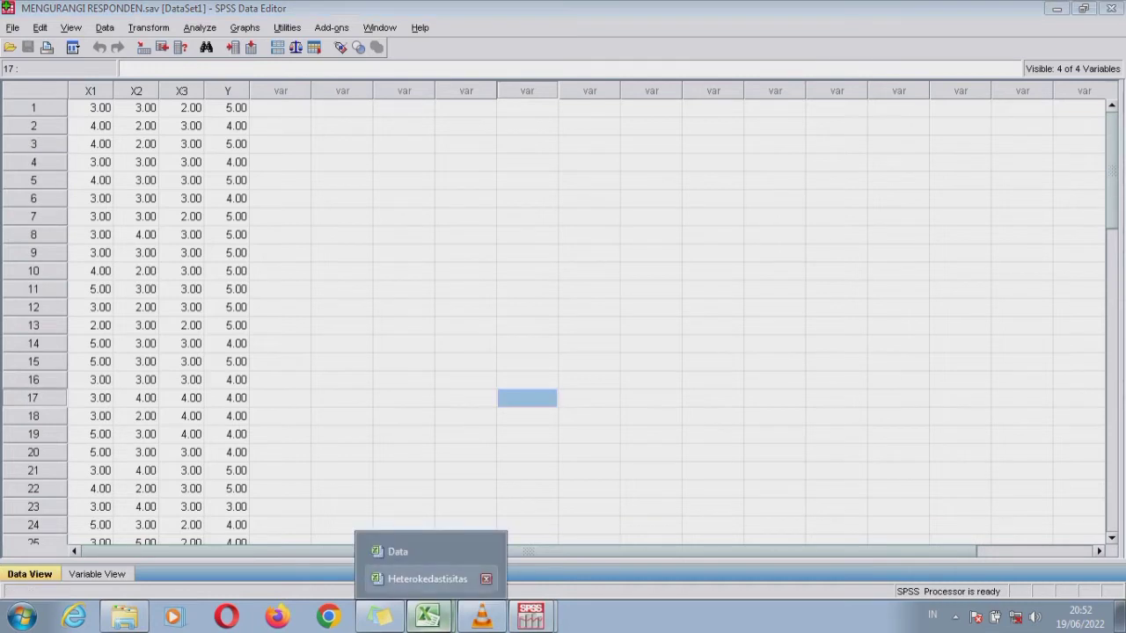
left_click(397, 552)
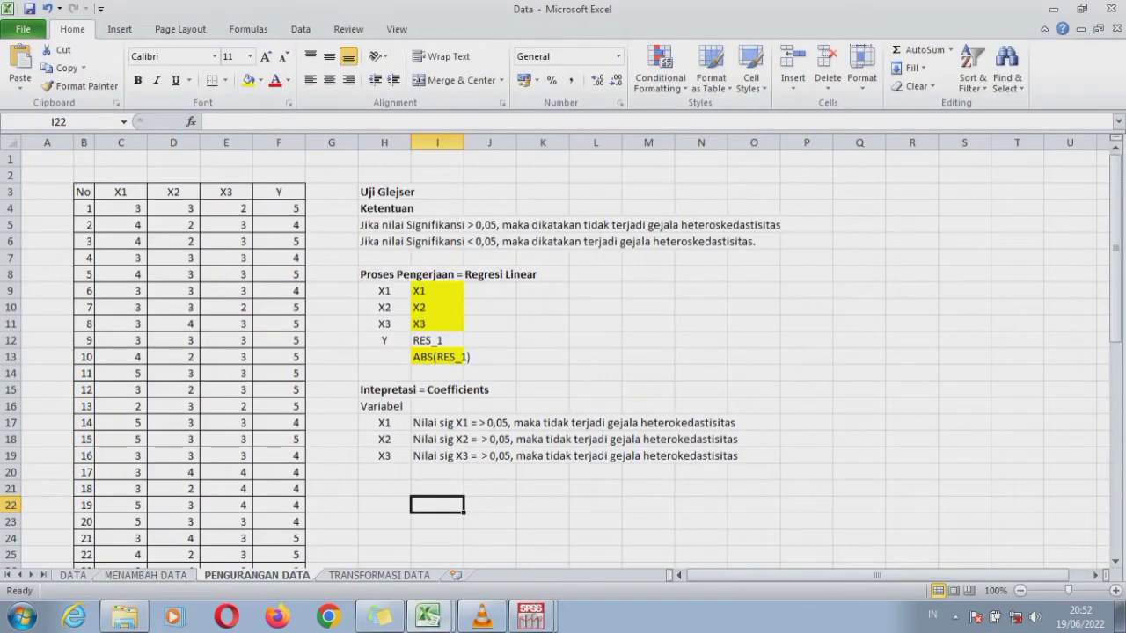
double_click(806, 192)
type("PLOT")
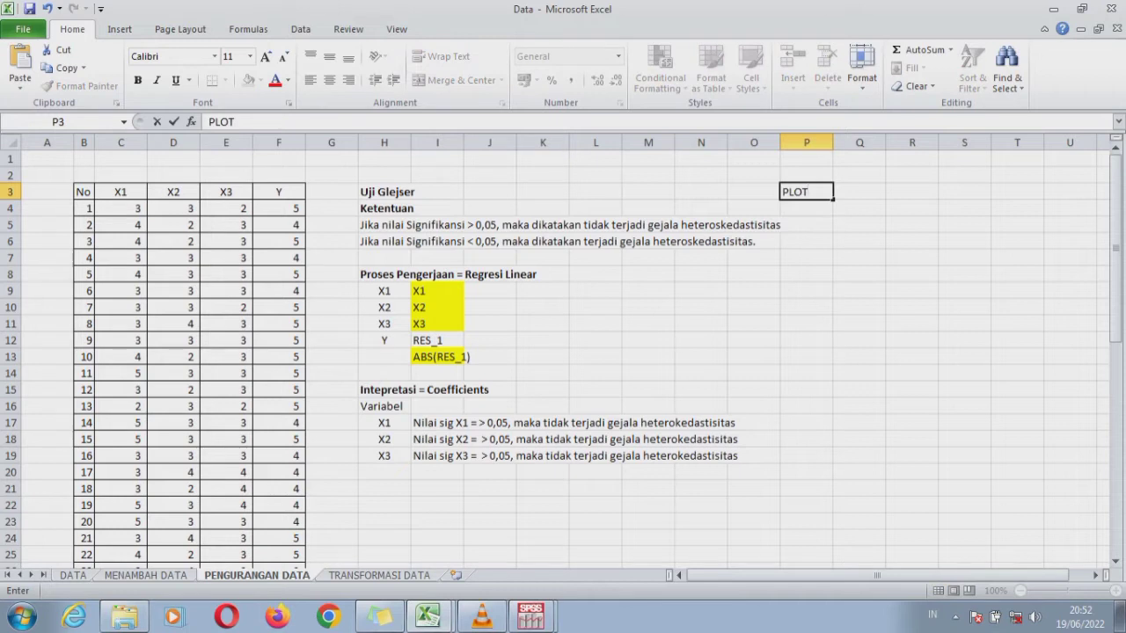
key("BackSpace")
key("BackSpace")
key("BackSpace")
key("BackSpace")
type("BOXPLOT")
key("Return")
key("Up")
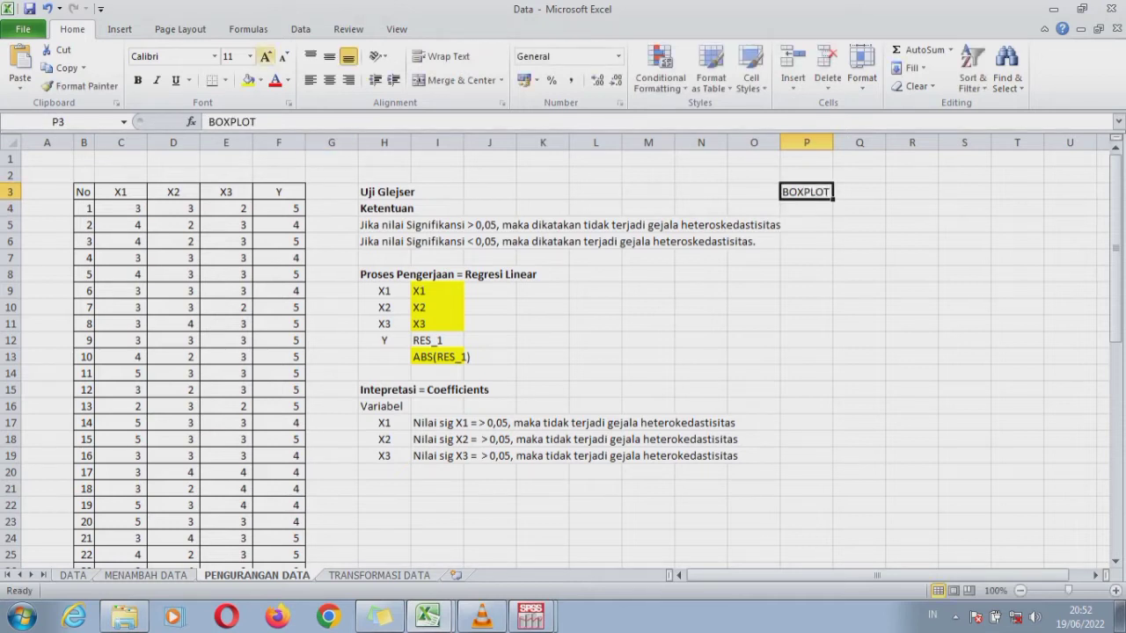
left_click(249, 80)
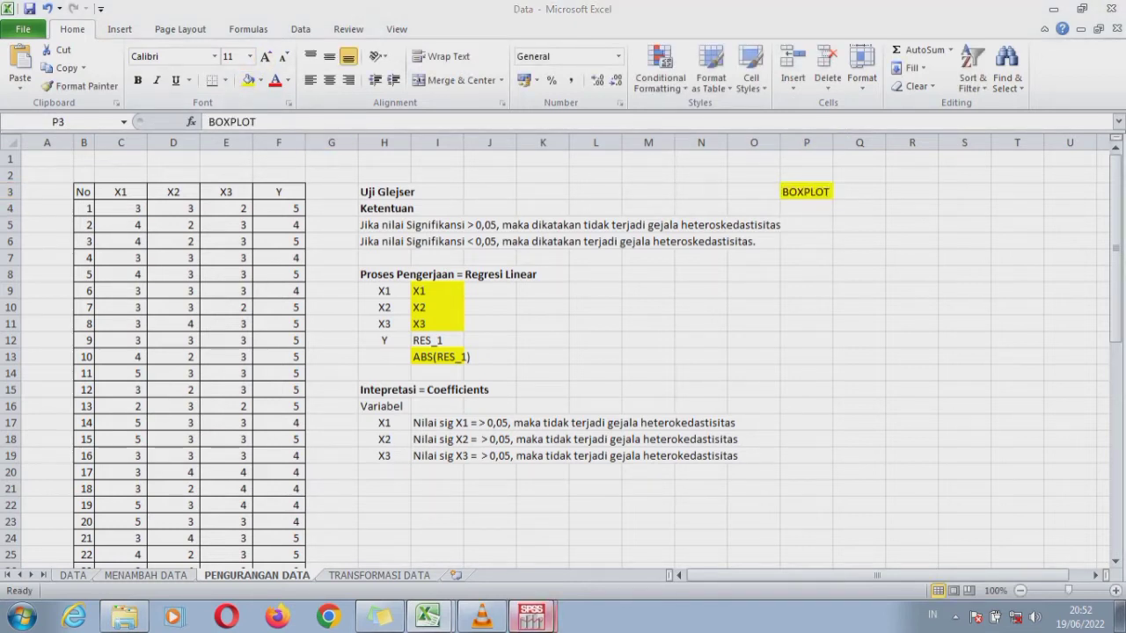
- Switch to the MENGURANGI RESPONDEN dataset in SPSS and start defining a simple boxplot with summaries of separate variables
left_click(531, 616)
left_click(492, 579)
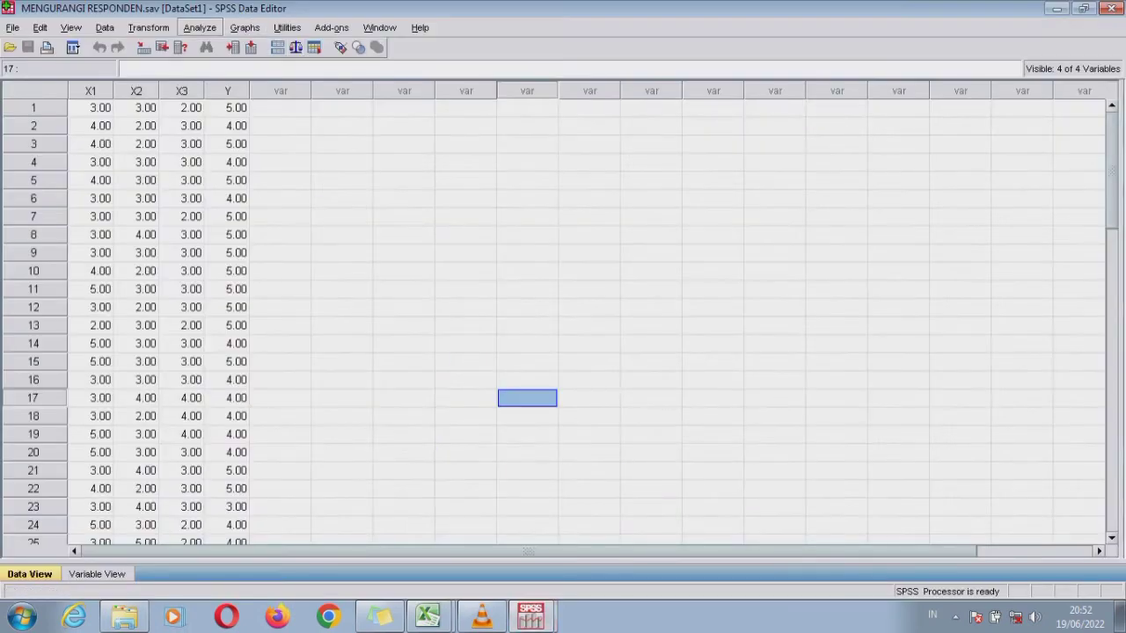
left_click(200, 28)
mouse_move(244, 28)
mouse_move(276, 74)
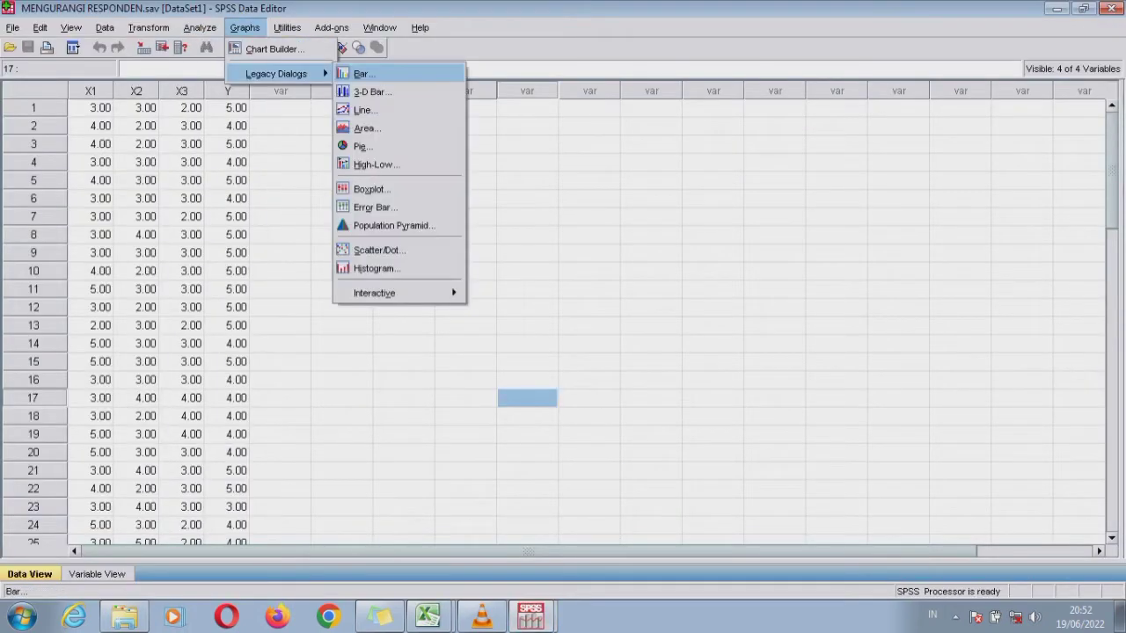
left_click(365, 189)
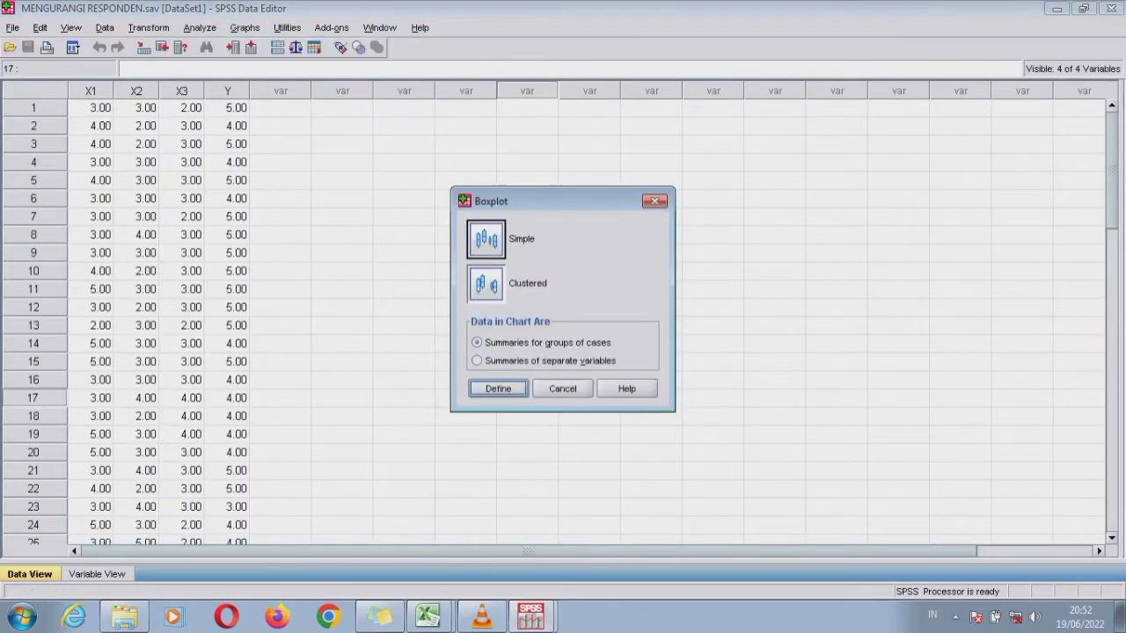
left_click(487, 239)
left_click(477, 361)
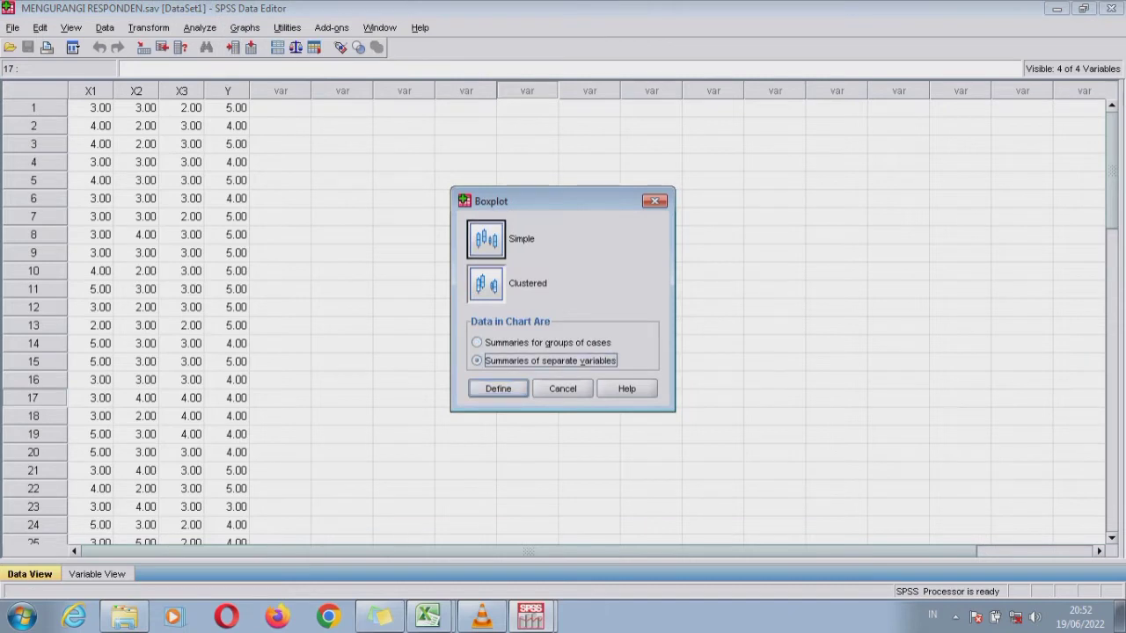
left_click(499, 389)
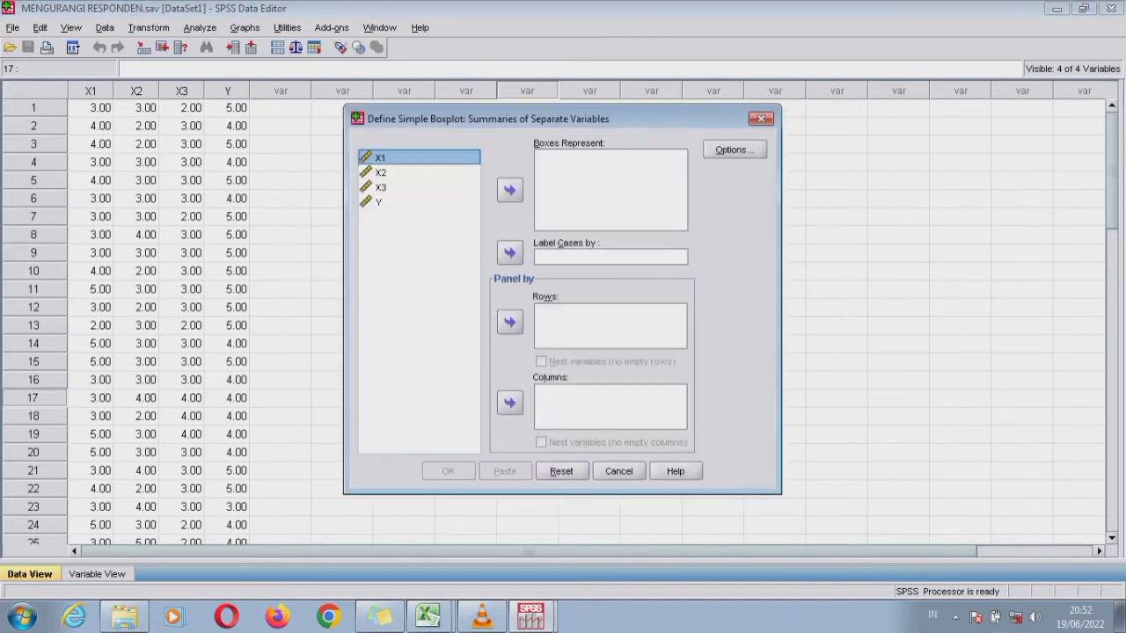
- Assign X1, X2, X3 and Y as the variables the boxes represent and generate the boxplot
key("shift+Down")
key("shift+Down")
key("shift+Down")
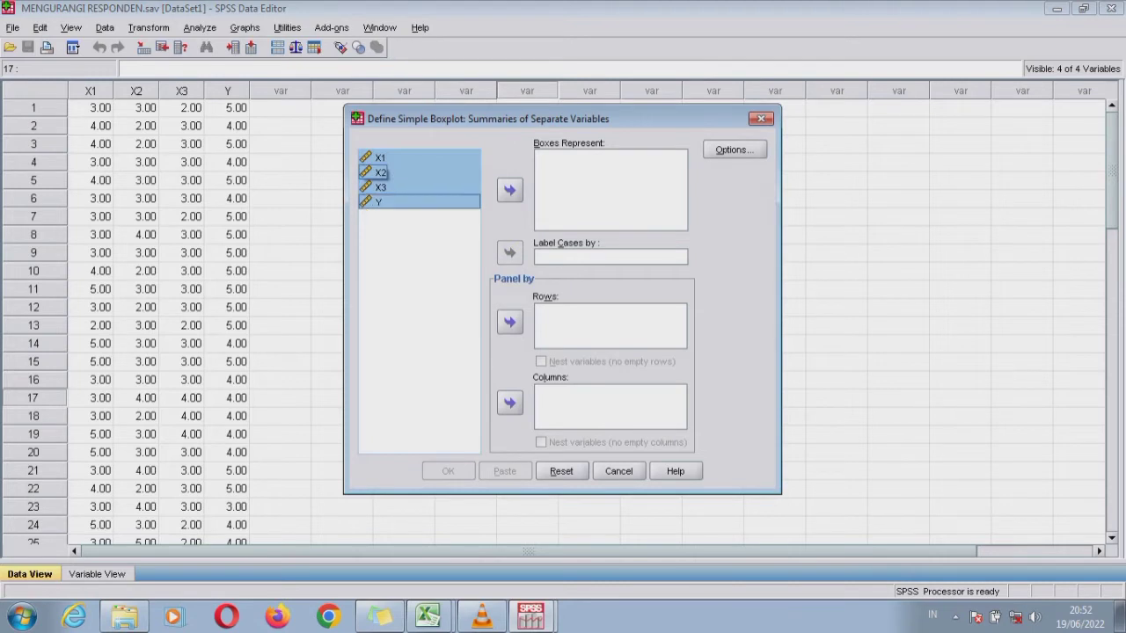
left_click(510, 190)
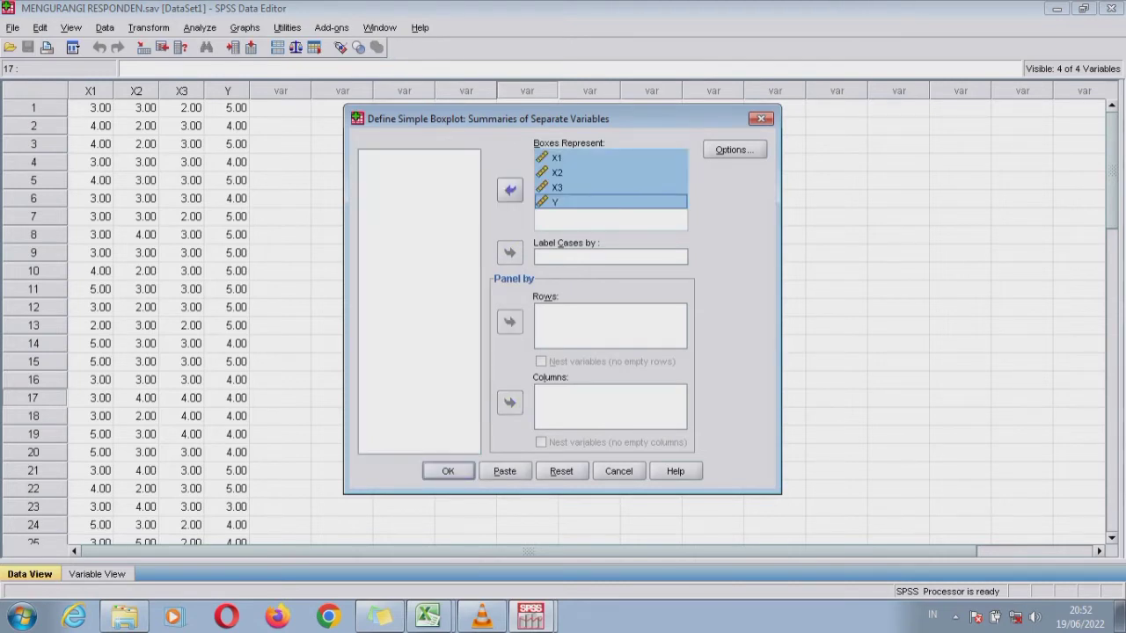
key("Return")
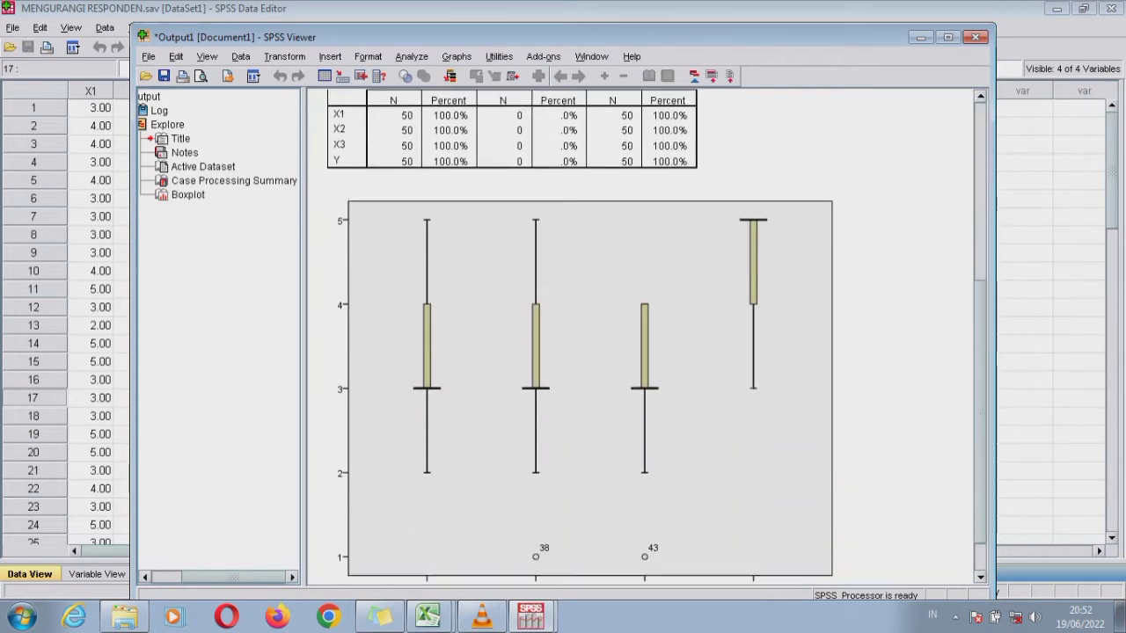
- Copy the SPSS boxplot into the PENGURANGAN DATA sheet in Excel as a picture at cell Q6, using Paste Special
scroll(642, 339, "down", 1)
left_click(585, 346)
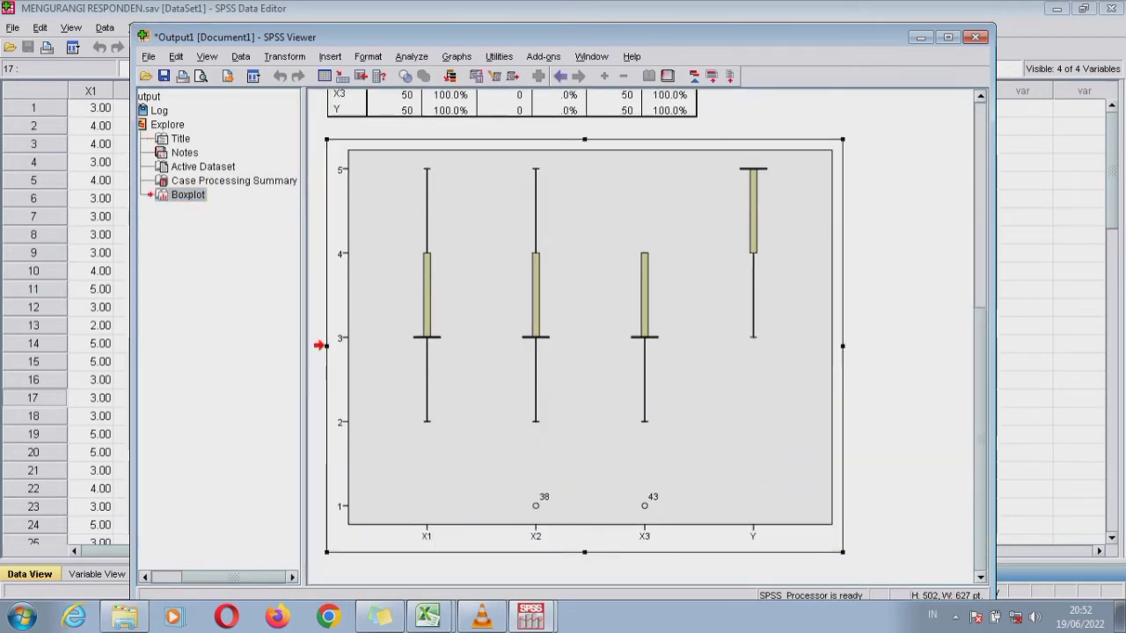
left_click(430, 617)
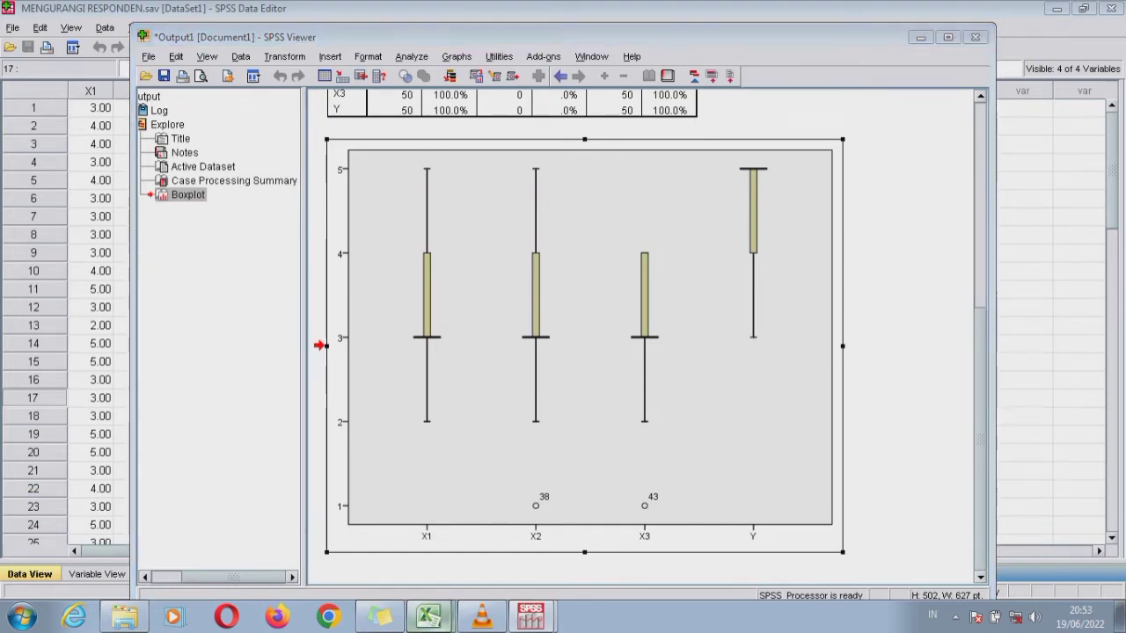
left_click(409, 551)
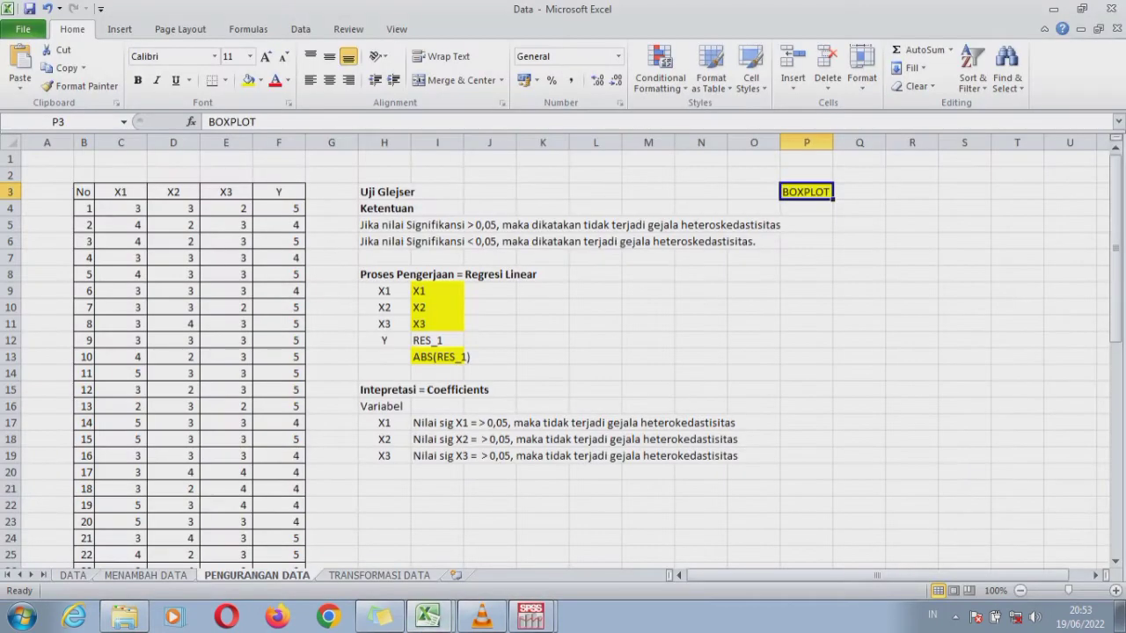
right_click(860, 243)
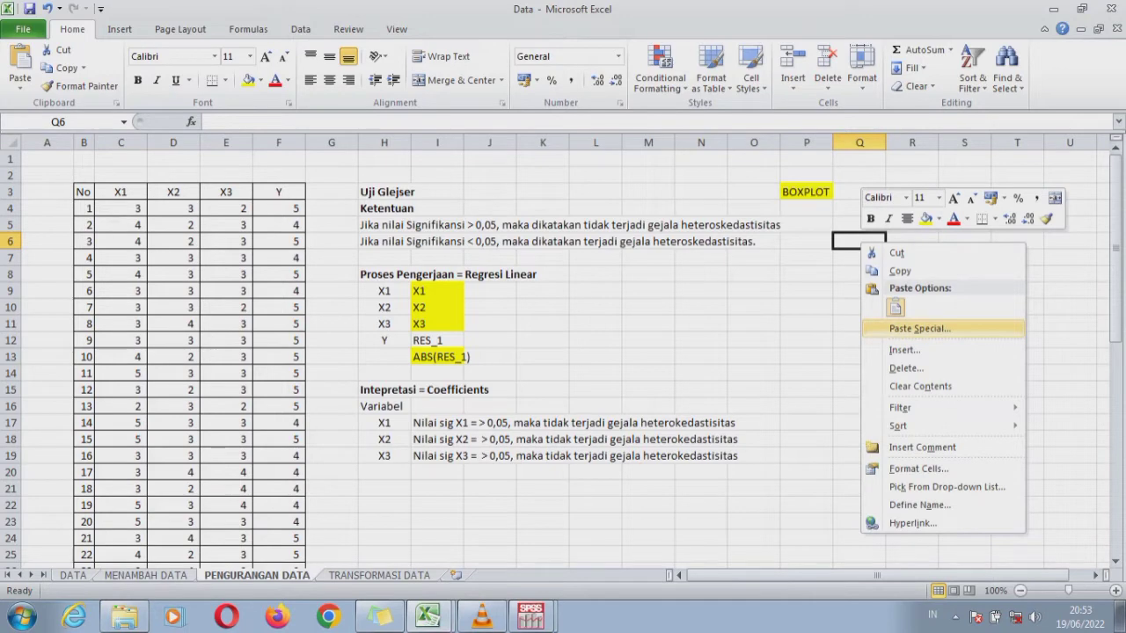
left_click(919, 328)
left_click(1016, 477)
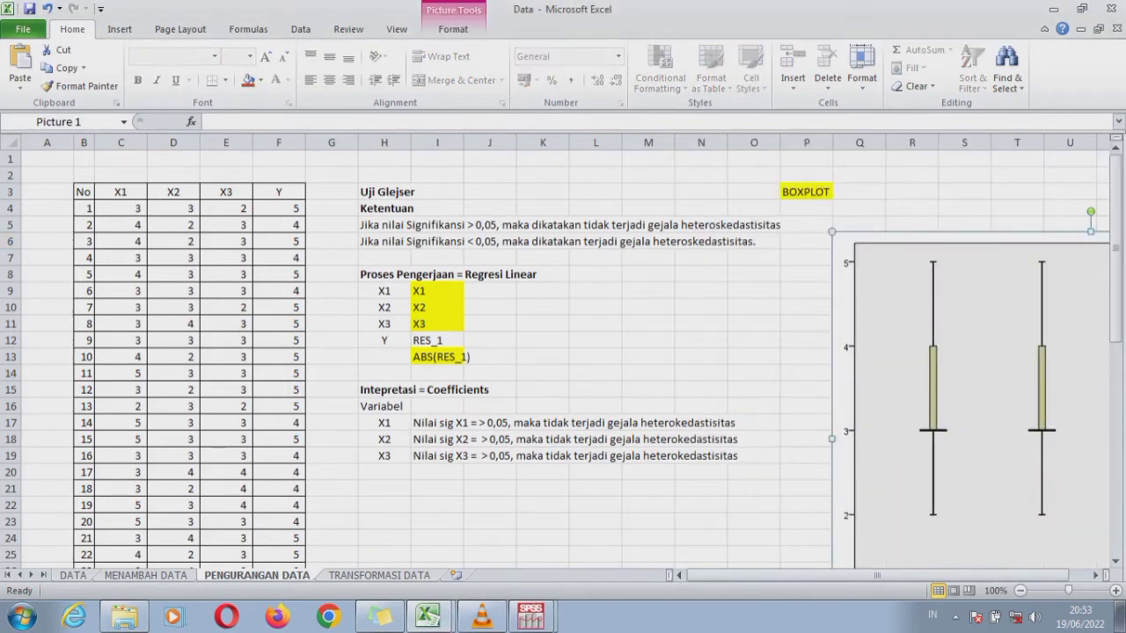
- Resize and position the boxplot picture beside the BOXPLOT heading, spanning about columns Q to X and rows 3 to 24
left_click_drag(975, 387, 924, 344)
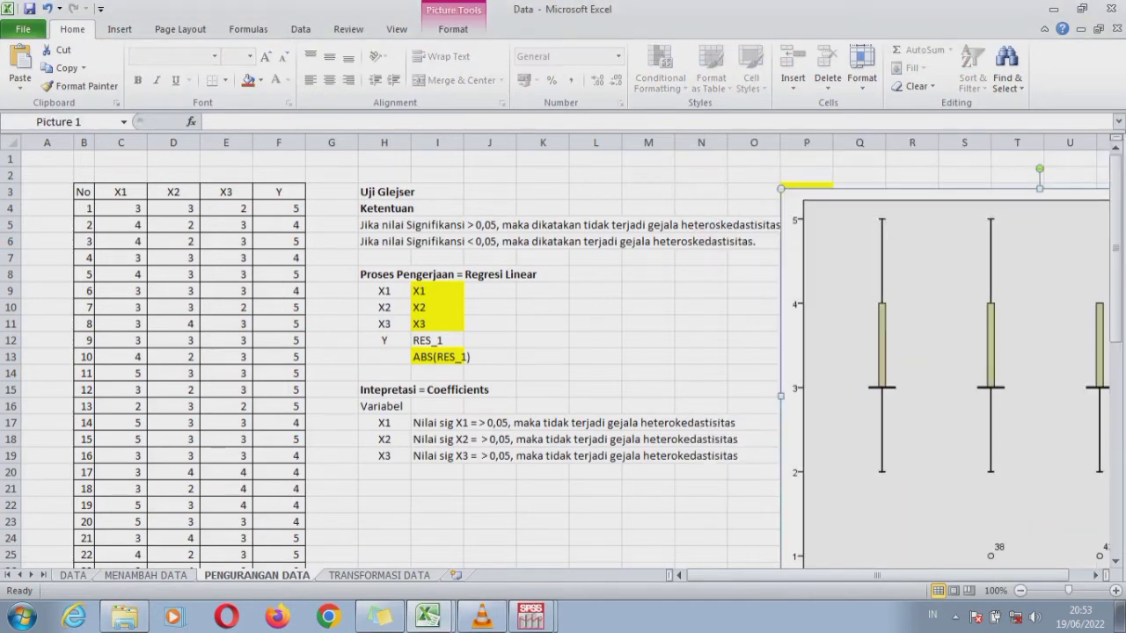
left_click_drag(781, 188, 1021, 381)
left_click_drag(1066, 457, 821, 322)
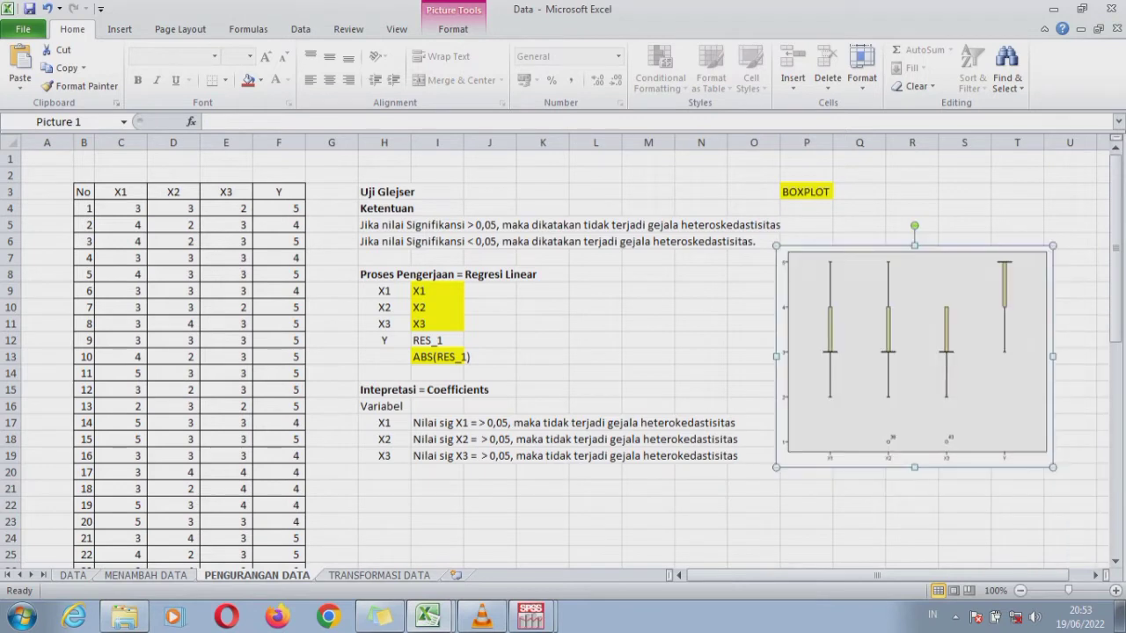
left_click(1096, 576)
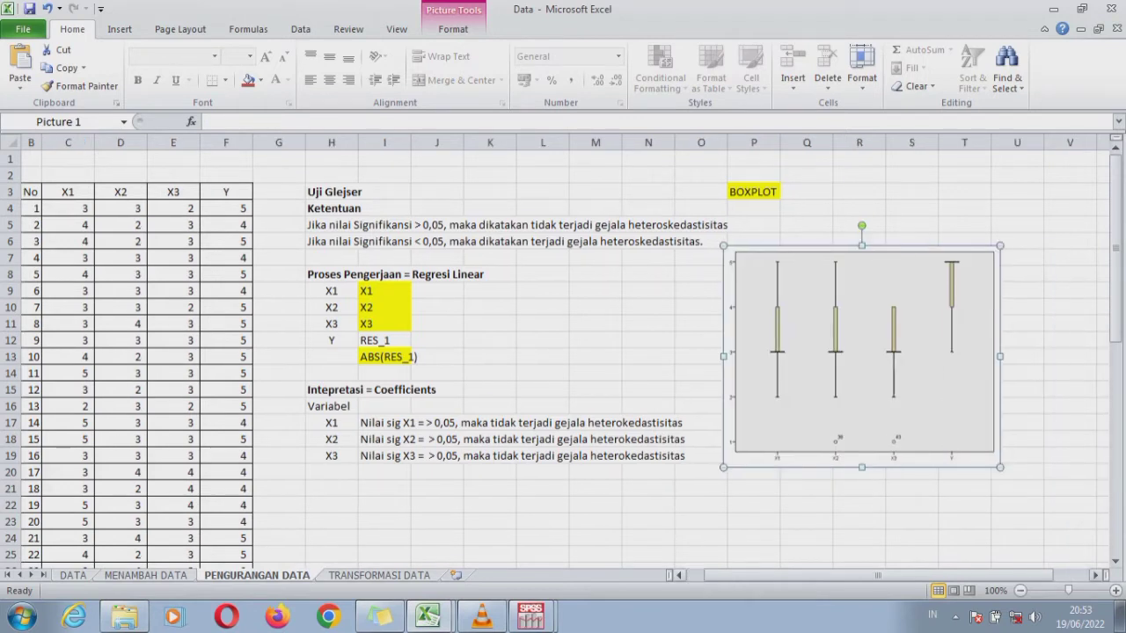
left_click_drag(598, 360, 615, 322)
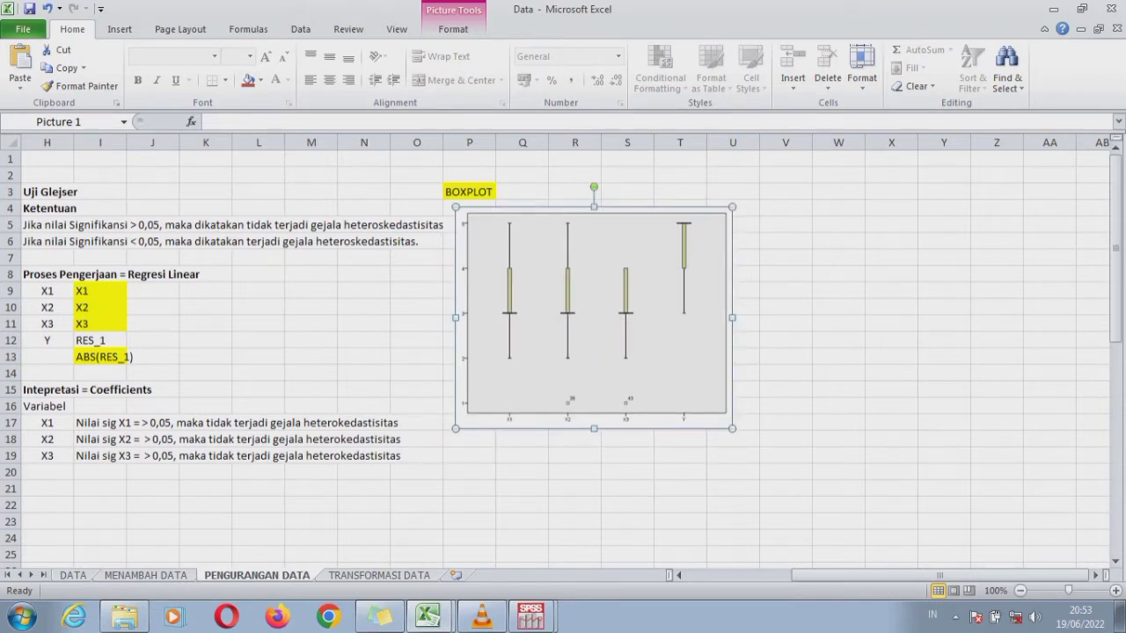
left_click_drag(732, 429, 911, 572)
left_click_drag(774, 440, 809, 409)
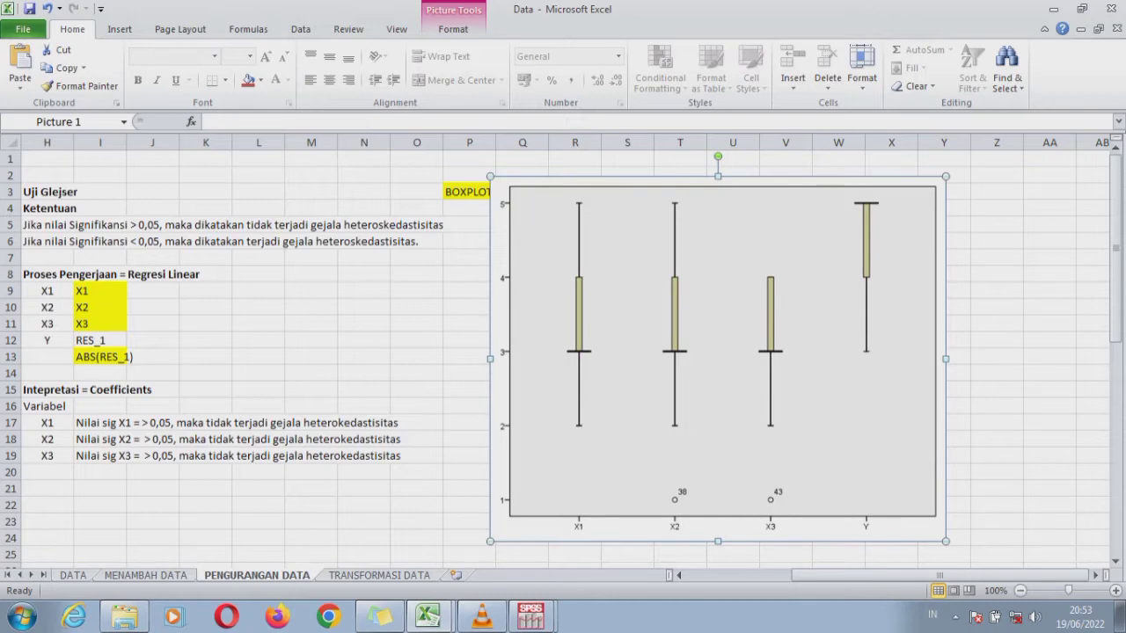
left_click(786, 555)
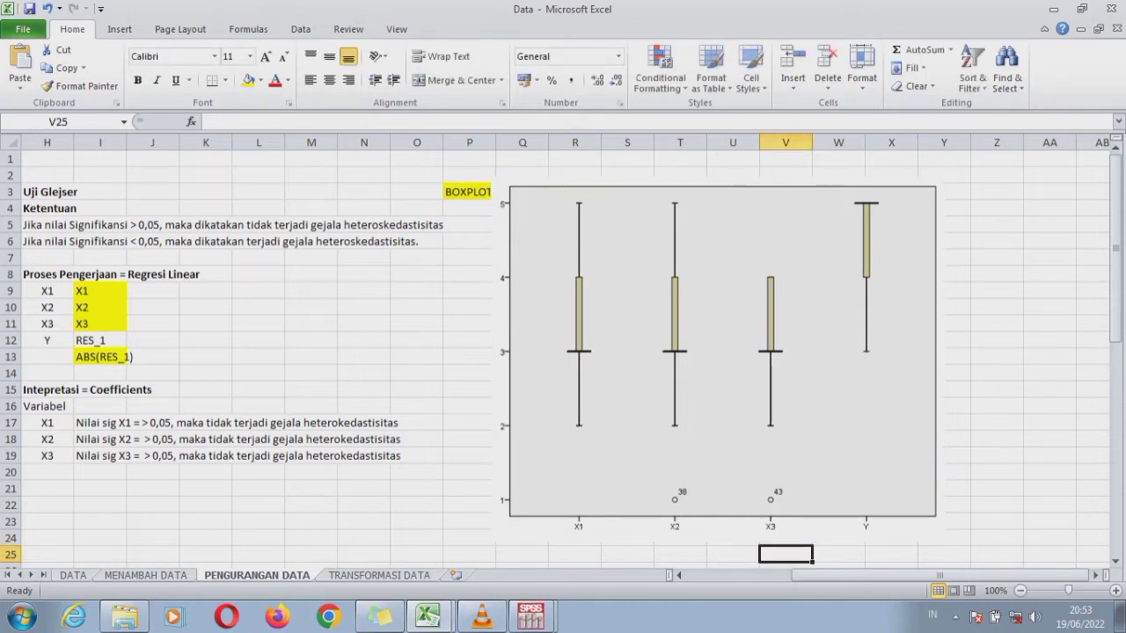
- Fill the data table rows of respondents 38 and 43 with yellow
key("Left")
key("Left")
key("Left")
key("Left")
key("Left")
key("Left")
key("Left")
key("Left")
key("Left")
key("Left")
key("Left")
key("Left")
key("Left")
key("Left")
key("Left")
key("Left")
key("Left")
key("Left")
key("Left")
key("Left")
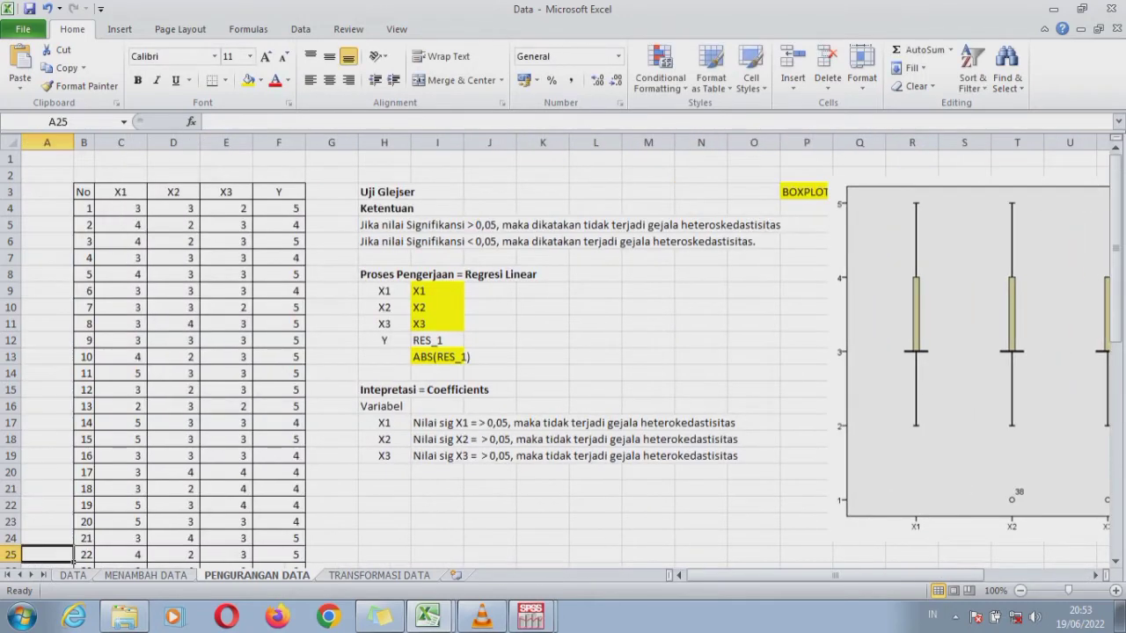
key("Down")
key("Down")
key("Down")
key("Down")
key("Down")
key("Down")
key("Down")
key("Down")
key("Down")
key("Down")
key("Down")
key("Down")
key("Down")
key("Down")
key("Down")
key("Down")
key("Down")
key("Down")
key("Down")
key("Down")
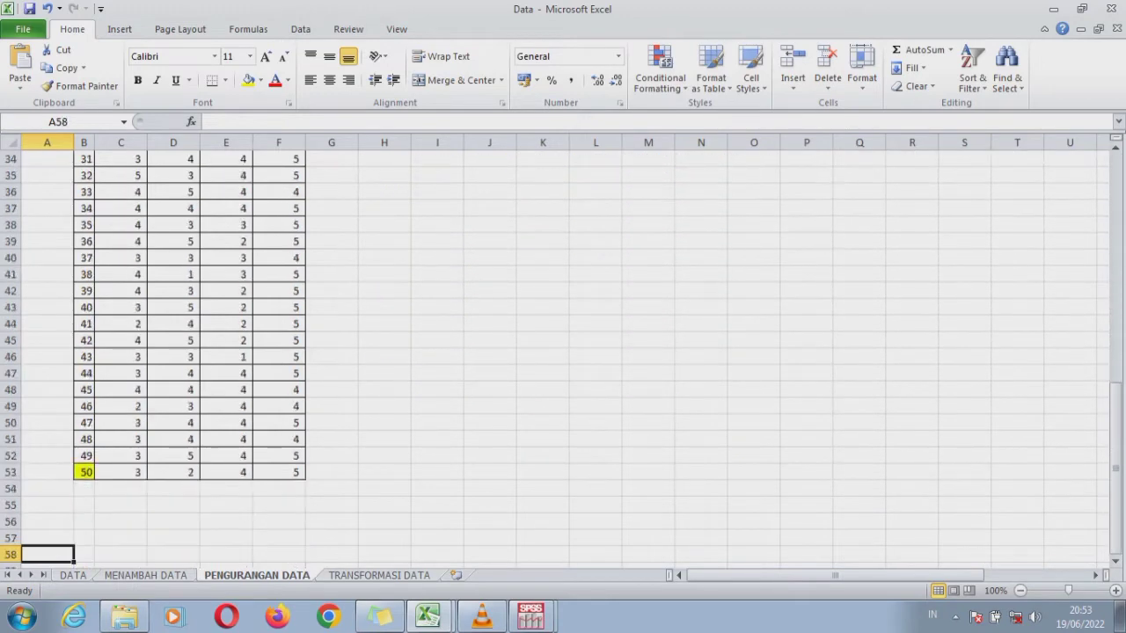
key("Down")
key("Down")
key("Down")
key("Down")
key("Down")
key("Down")
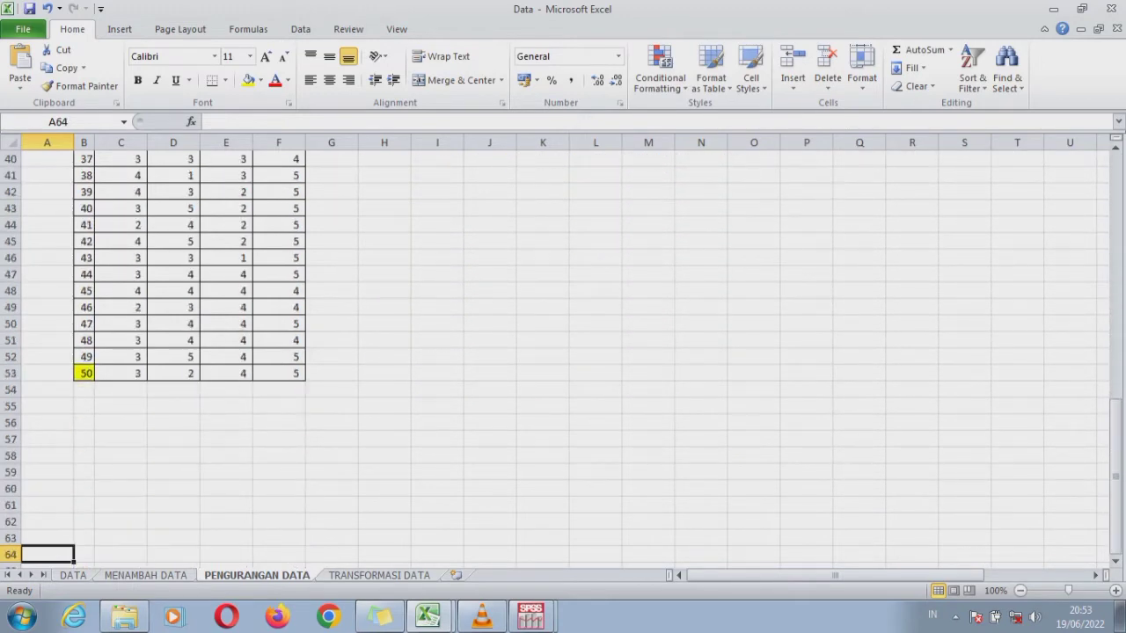
left_click_drag(85, 176, 278, 175)
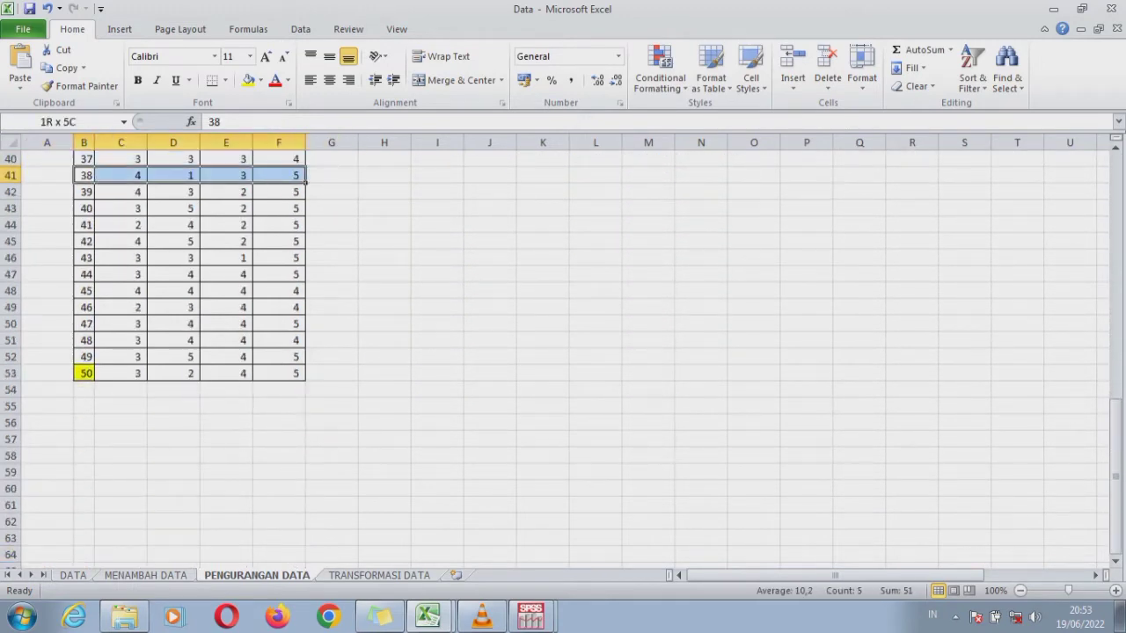
left_click(249, 80)
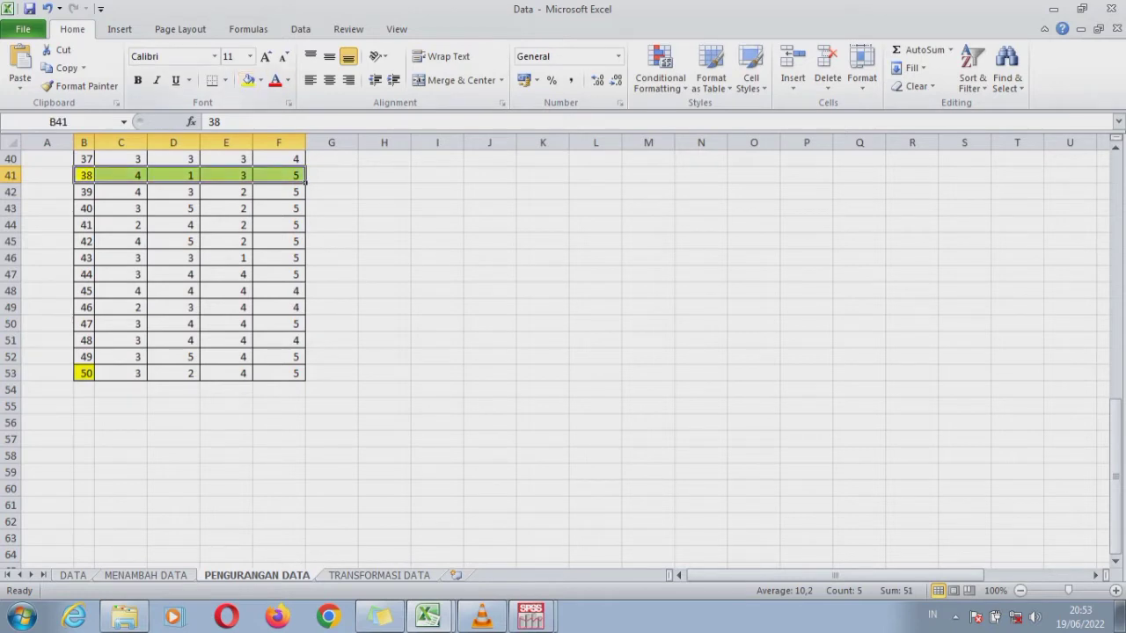
left_click_drag(86, 257, 289, 258)
left_click(248, 79)
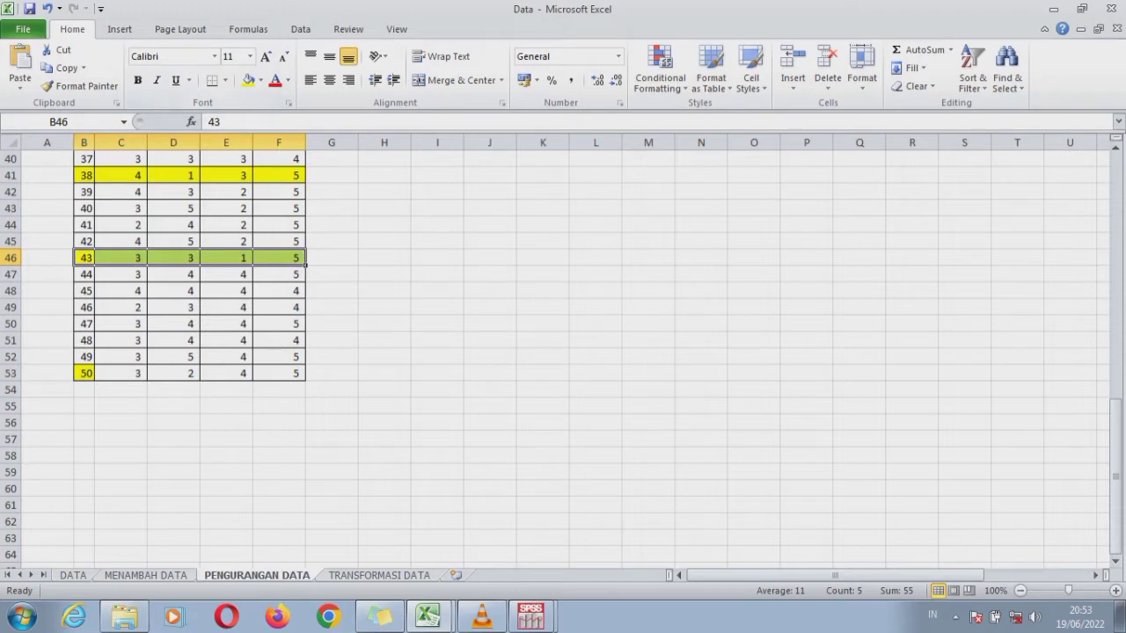
- Delete the entire sheet rows of respondents 38 and 43
left_click(11, 175)
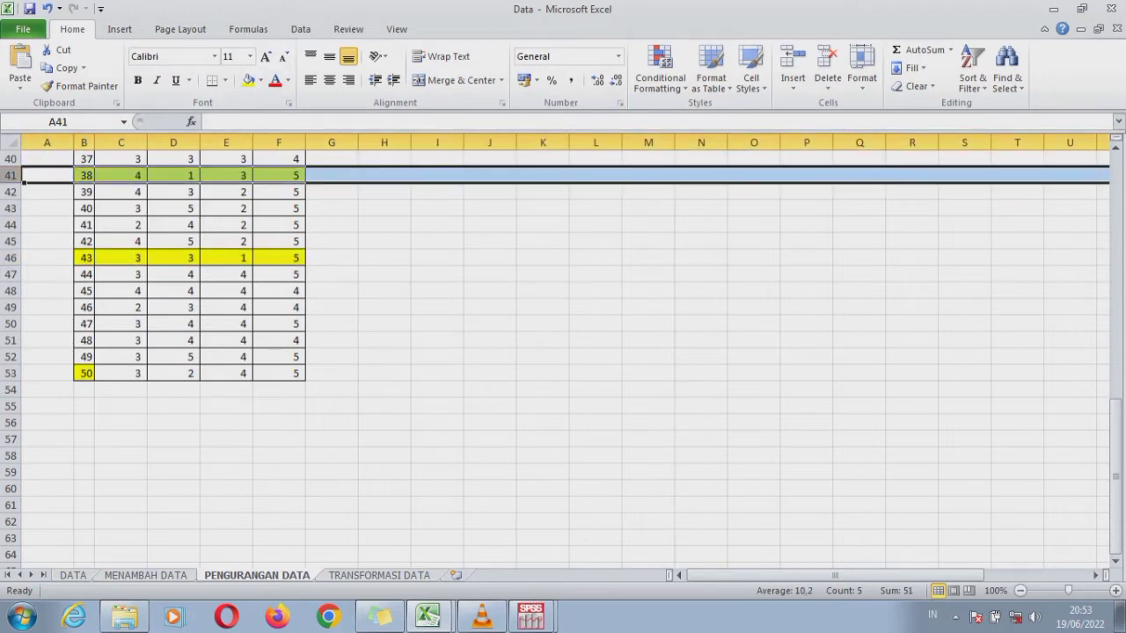
left_click(827, 61)
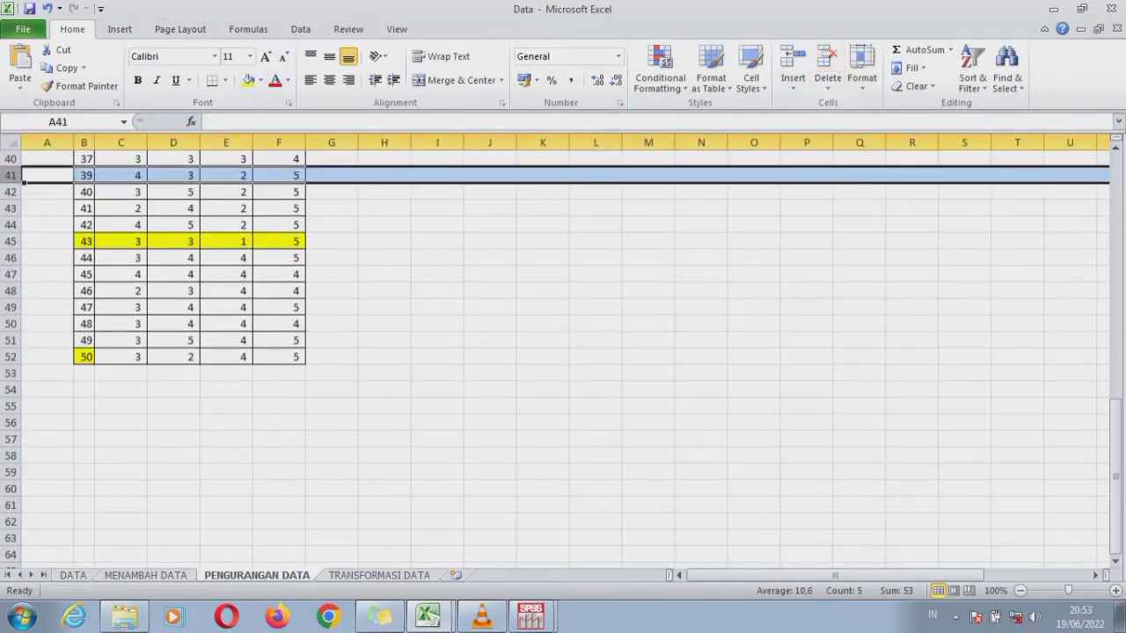
left_click(11, 243)
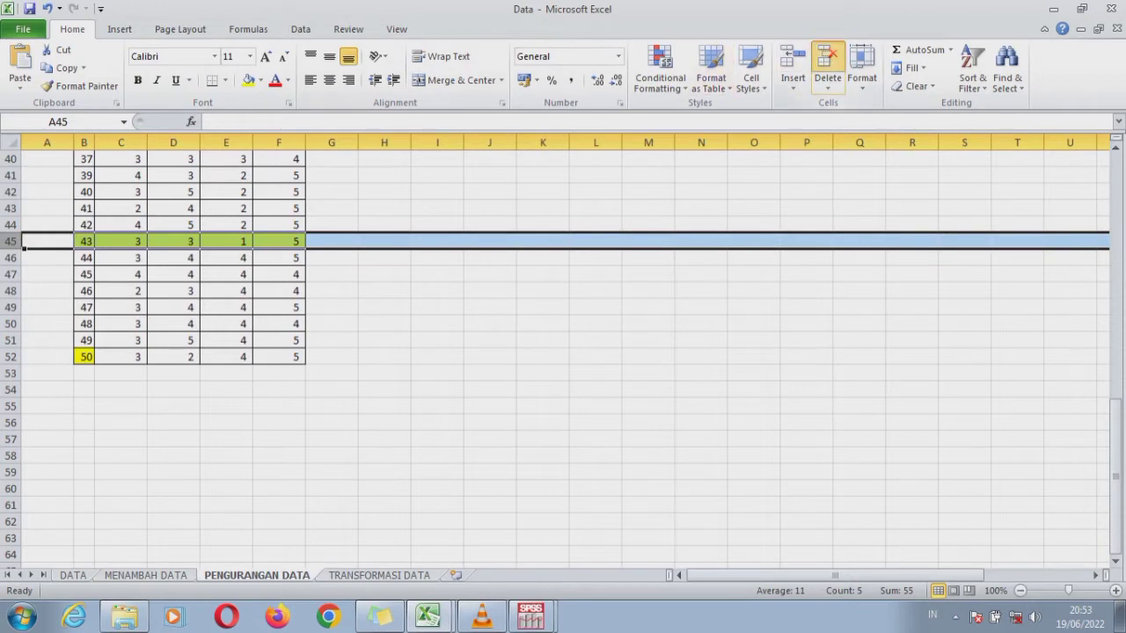
left_click(827, 62)
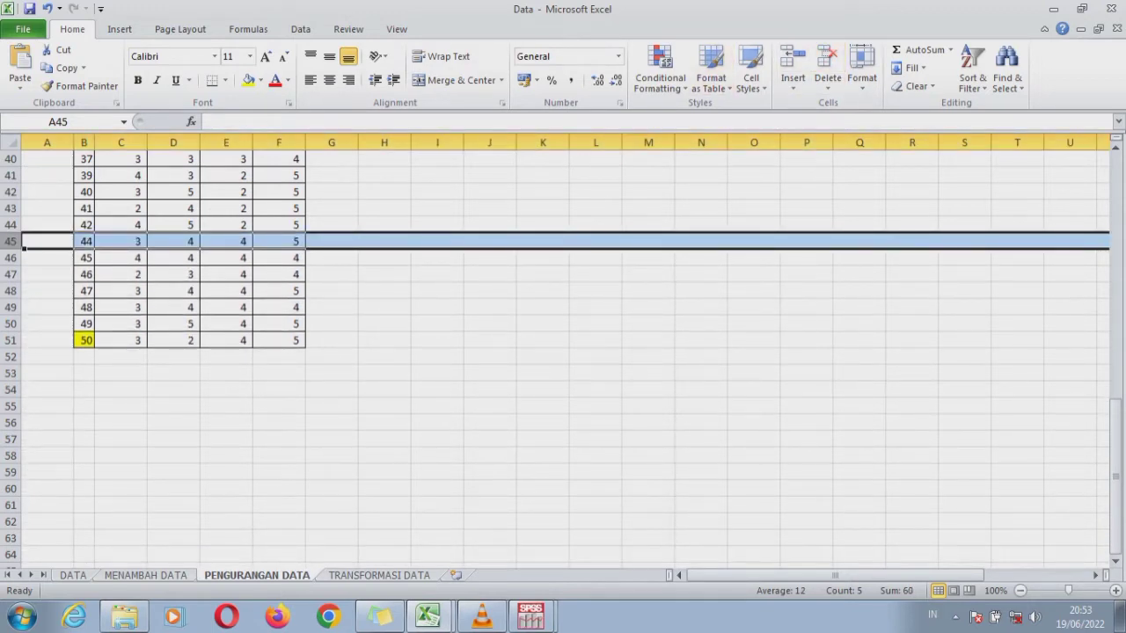
- Renumber the No column consecutively from 36 to 48 and move the boxplot picture clear of the BOXPLOT heading
left_click(88, 159)
key("Up")
key("Up")
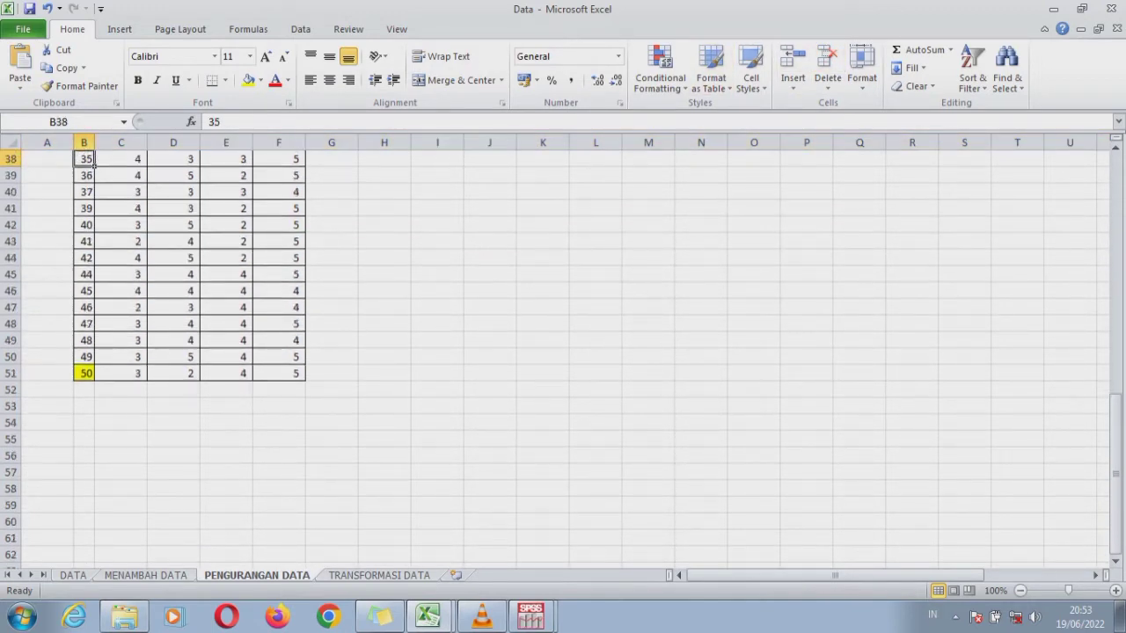
left_click_drag(88, 192, 94, 378)
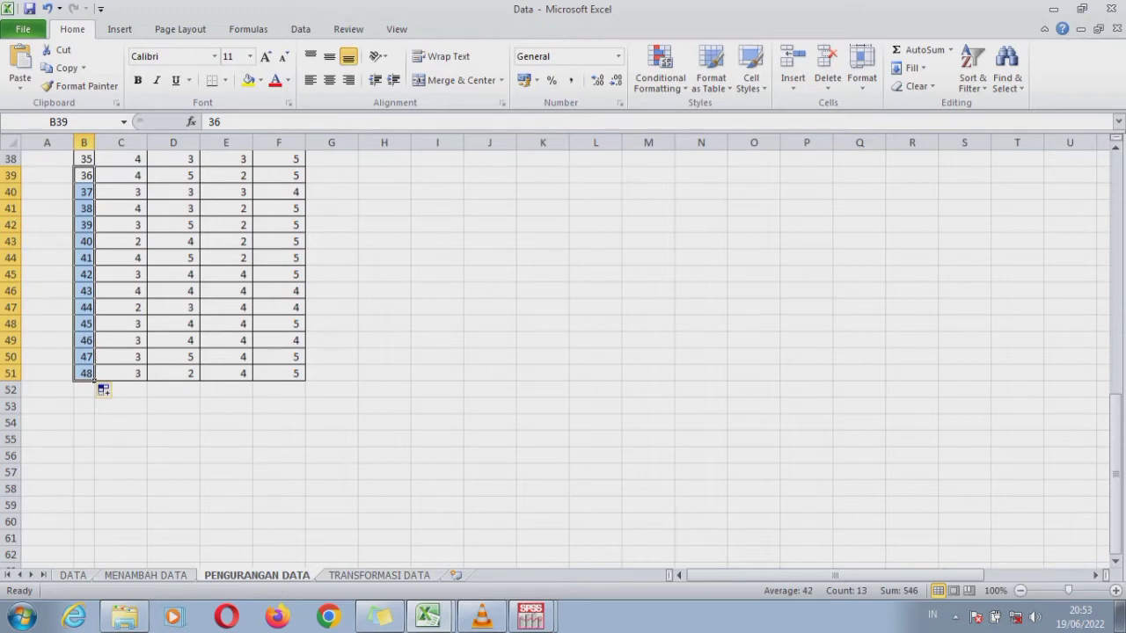
left_click_drag(1116, 405, 1116, 157)
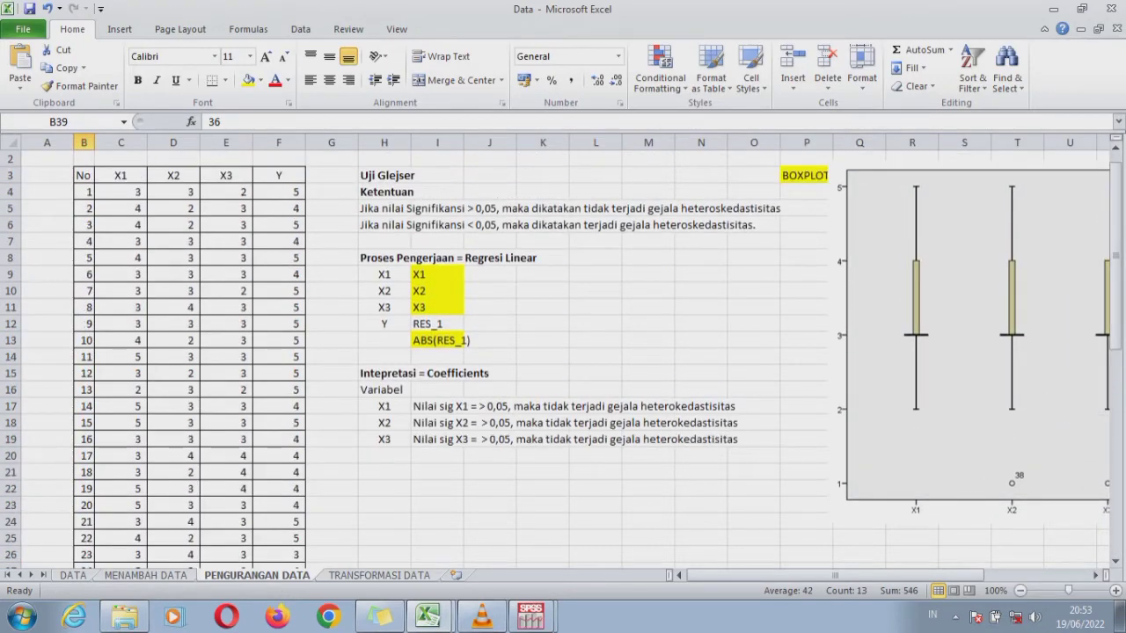
left_click_drag(968, 299, 975, 331)
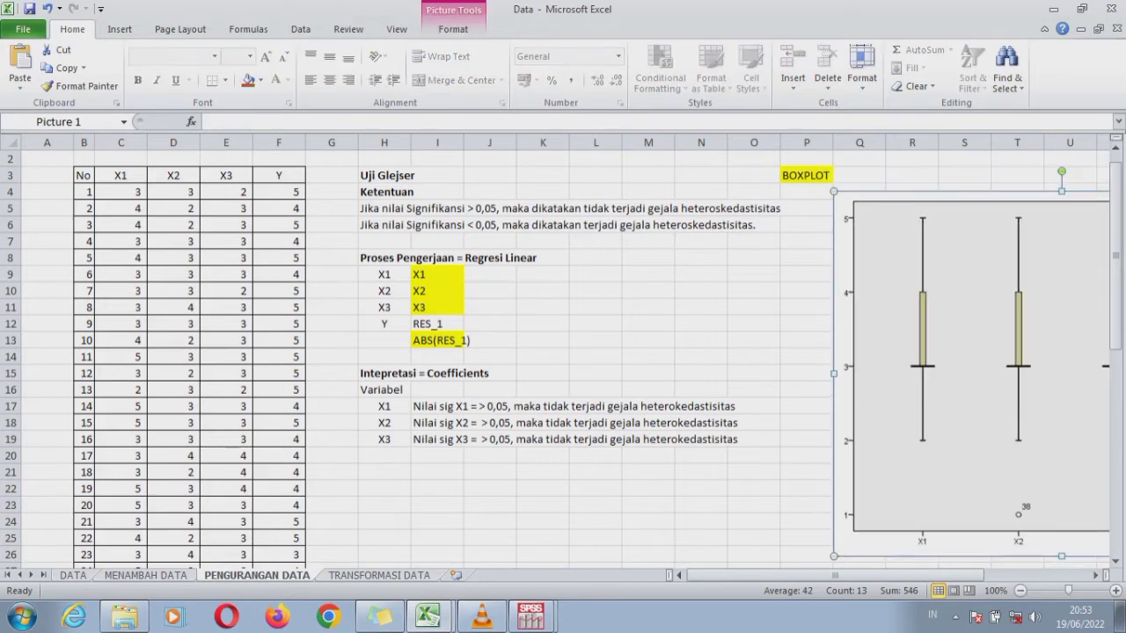
- Switch to the MENGURANGI RESPONDEN dataset in SPSS and remove cases 38 and 43
left_click(530, 616)
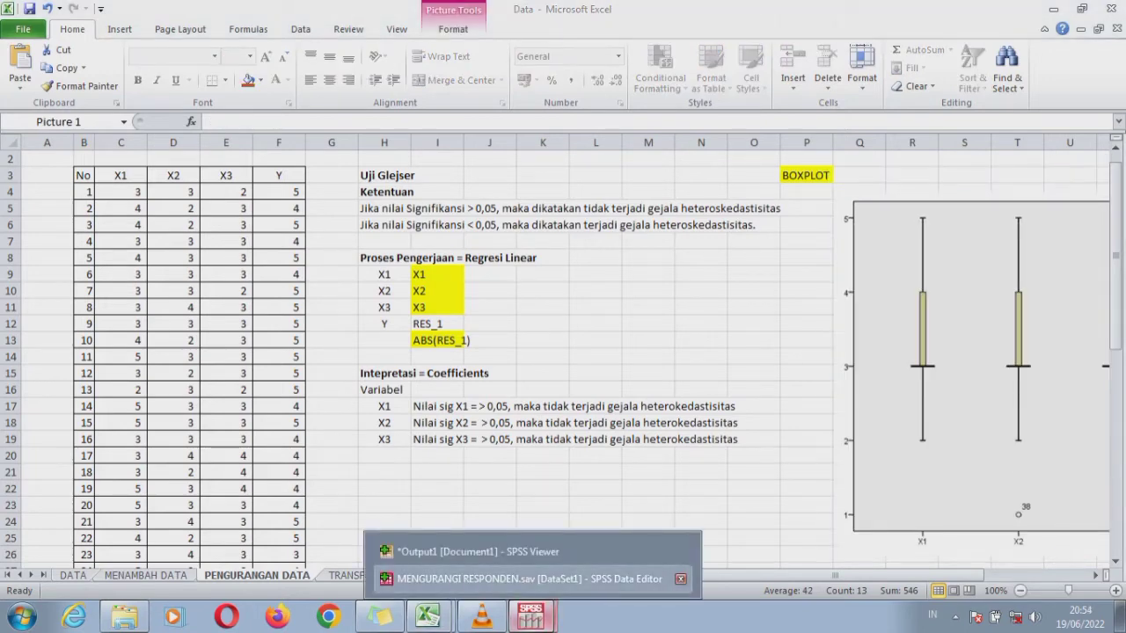
left_click(493, 588)
left_click_drag(1085, 161, 643, 271)
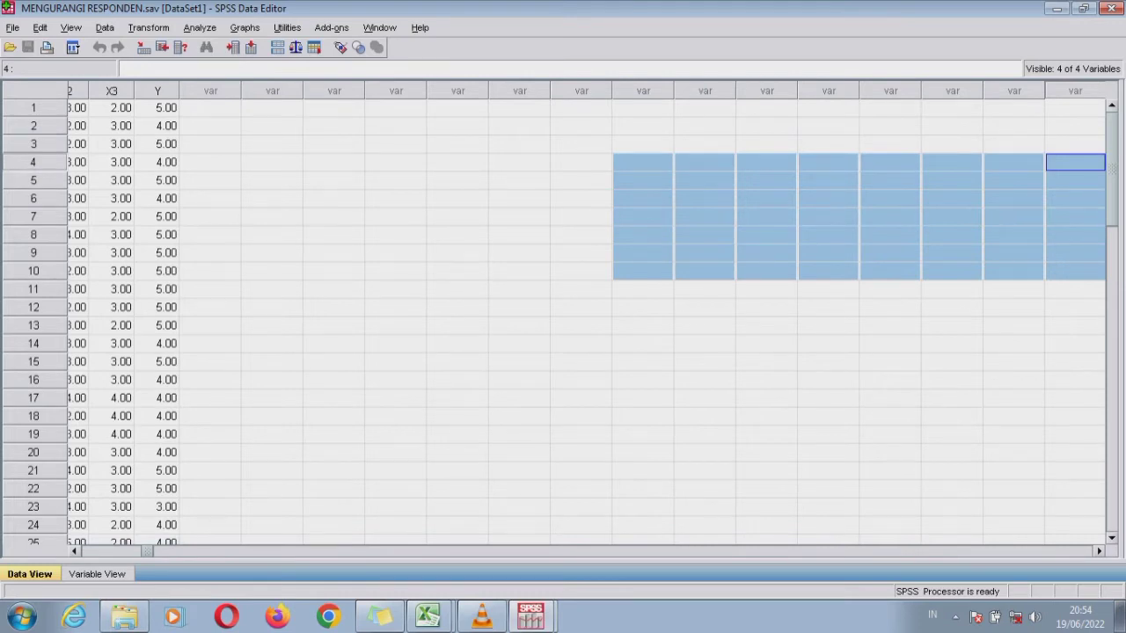
left_click_drag(147, 552, 86, 551)
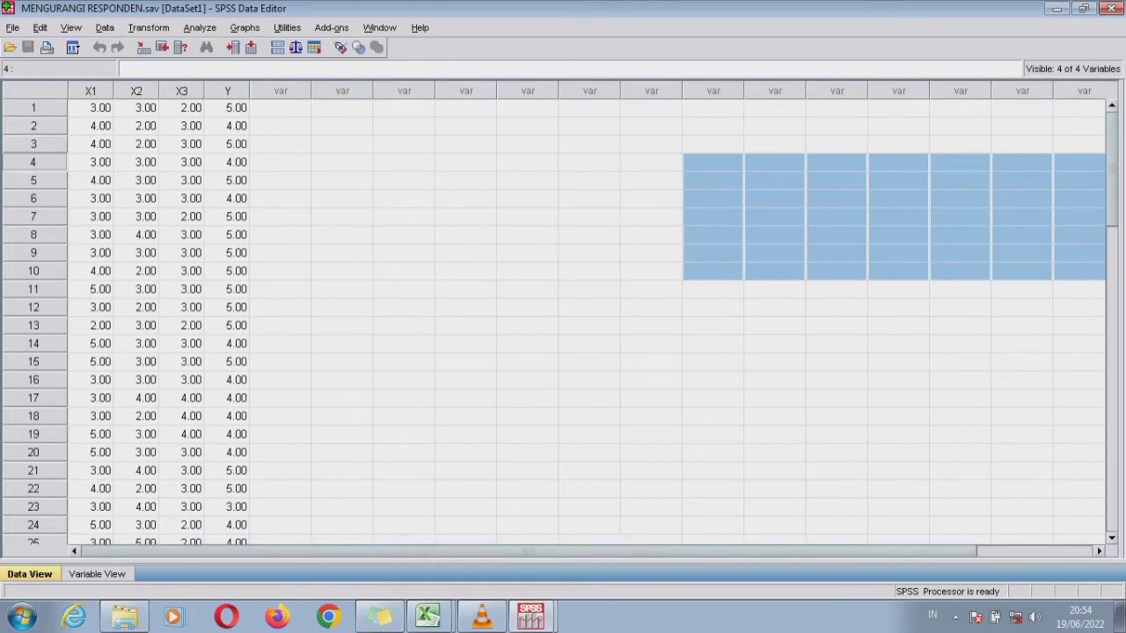
scroll(560, 322, "down", 7)
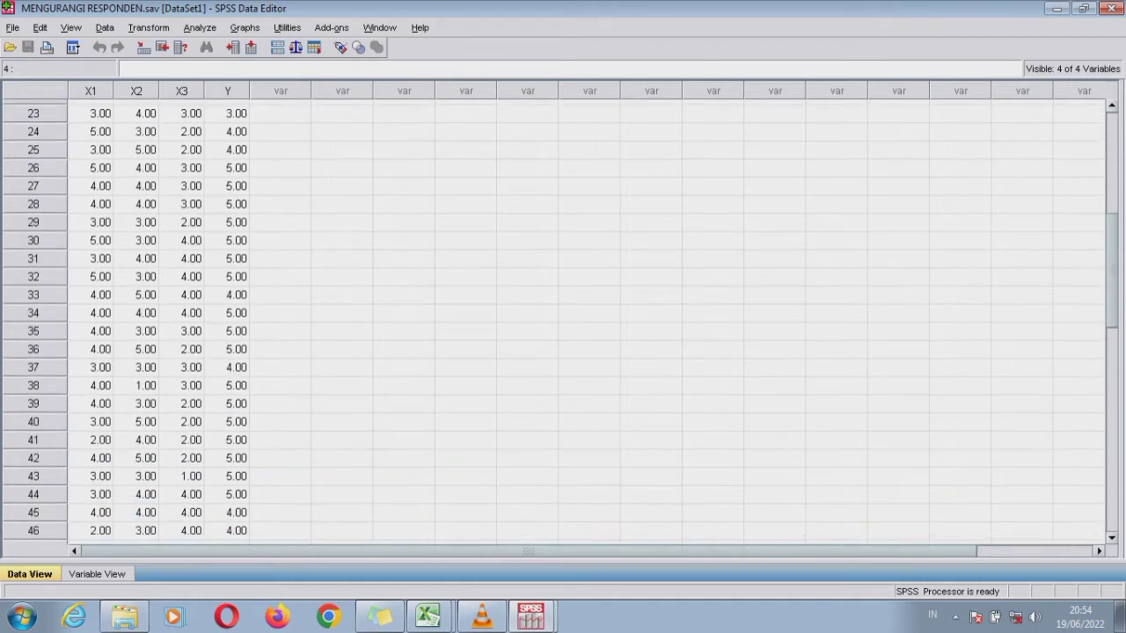
left_click(465, 307)
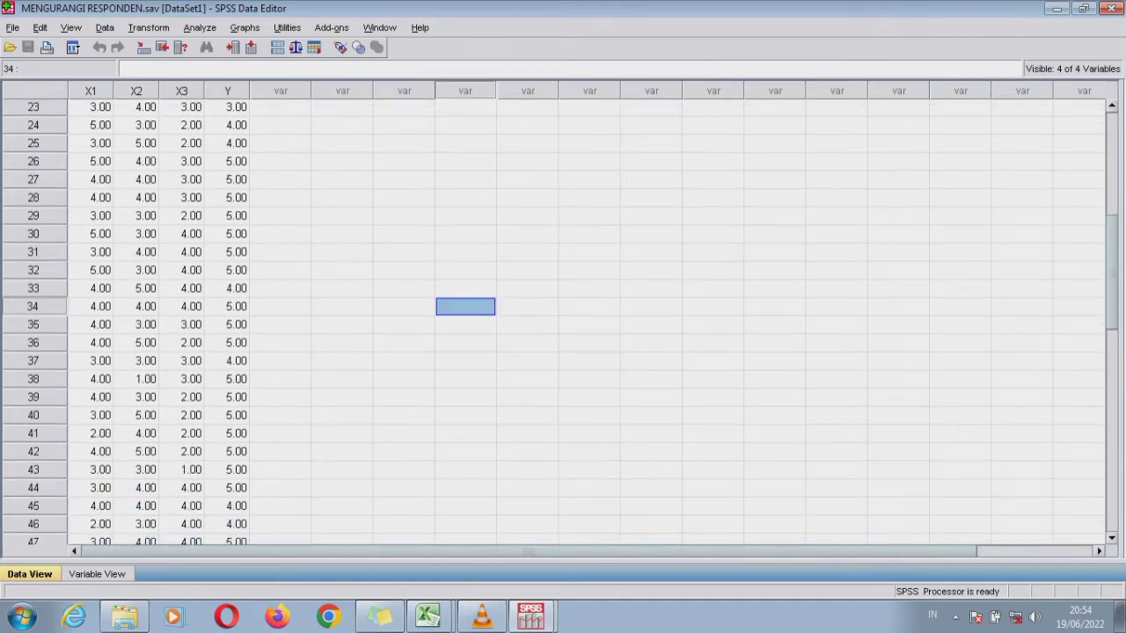
left_click(33, 379)
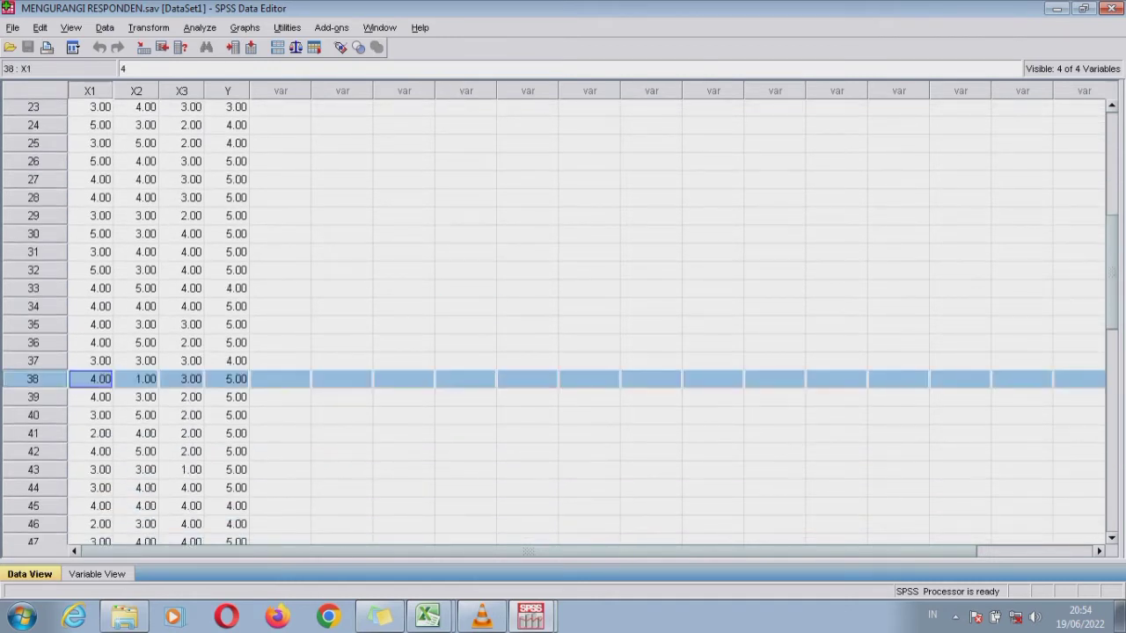
left_click(33, 470, "ctrl")
right_click(55, 473)
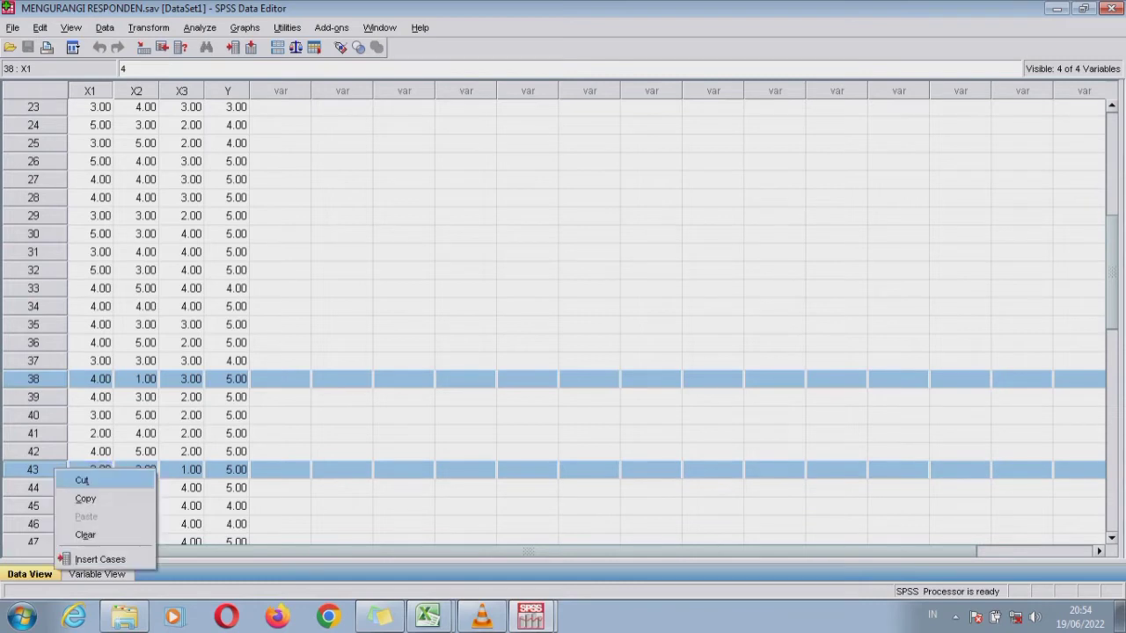
- Clear the selected outlier cases 38 and 43 from the dataset and check the remaining cases
left_click(85, 535)
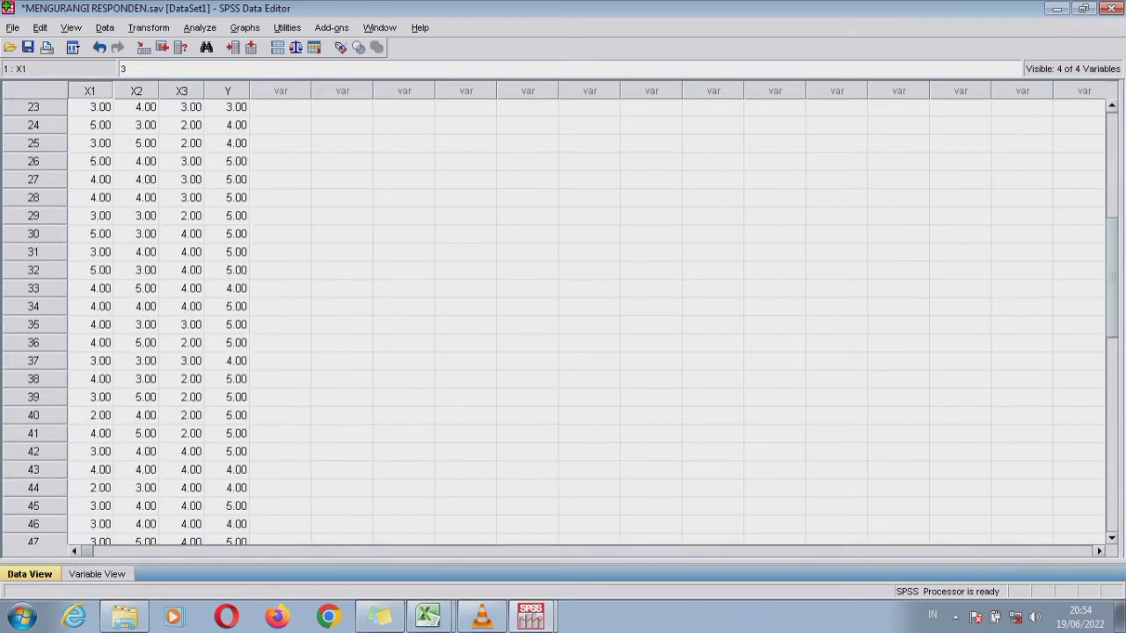
scroll(563, 322, "down", 4)
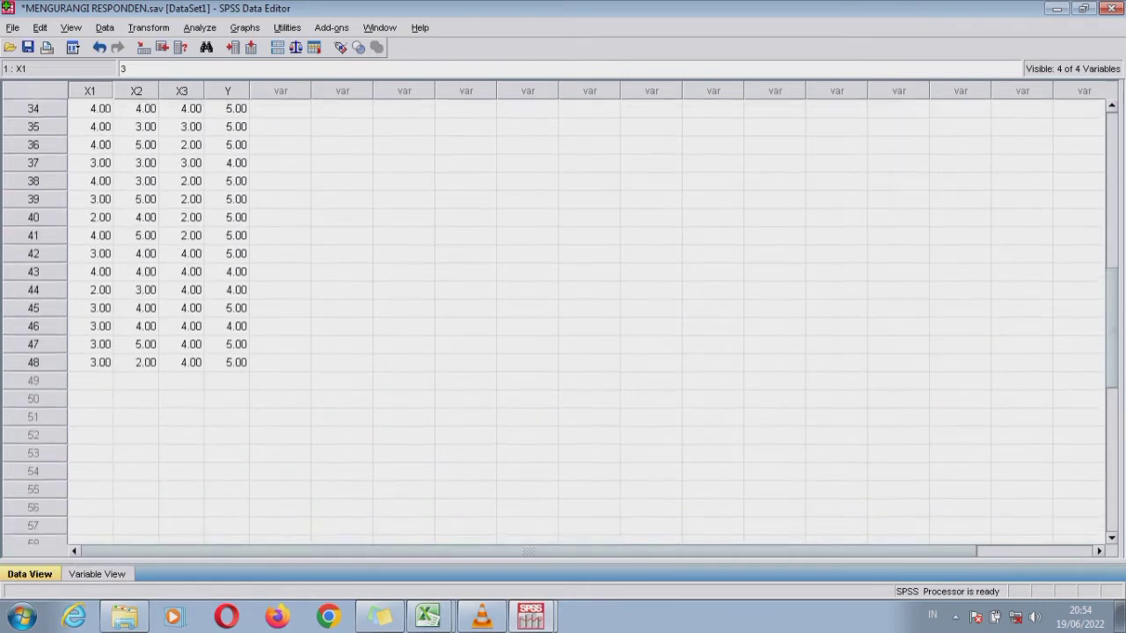
scroll(563, 322, "up", 11)
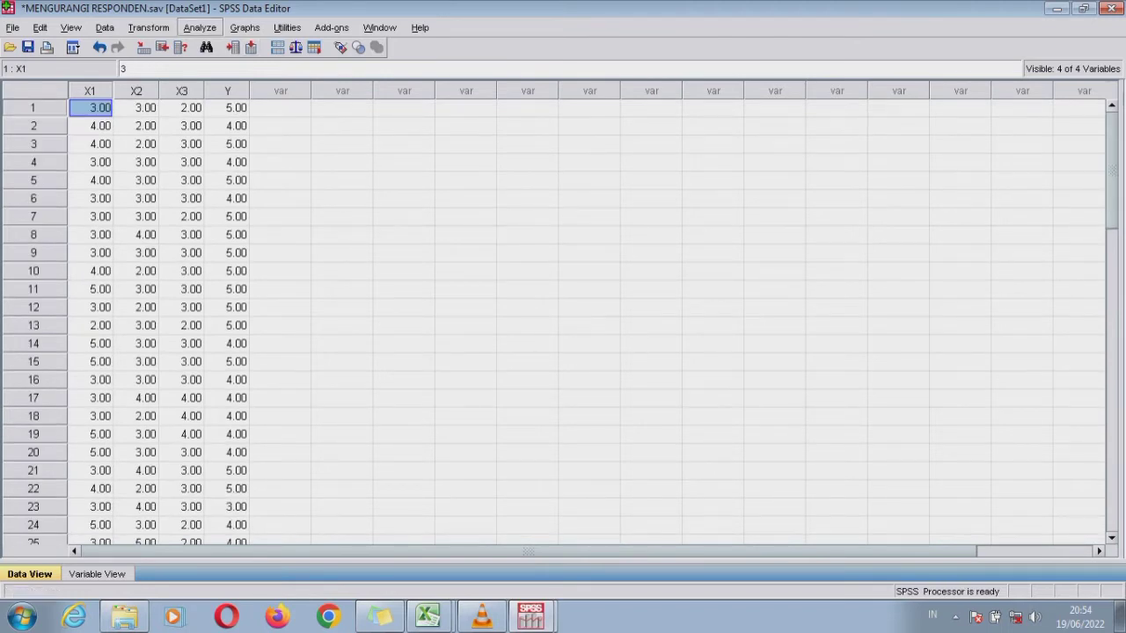
- Set up a linear regression with Y as the dependent variable and X1, X2 and X3 as independents
left_click(200, 28)
mouse_move(222, 194)
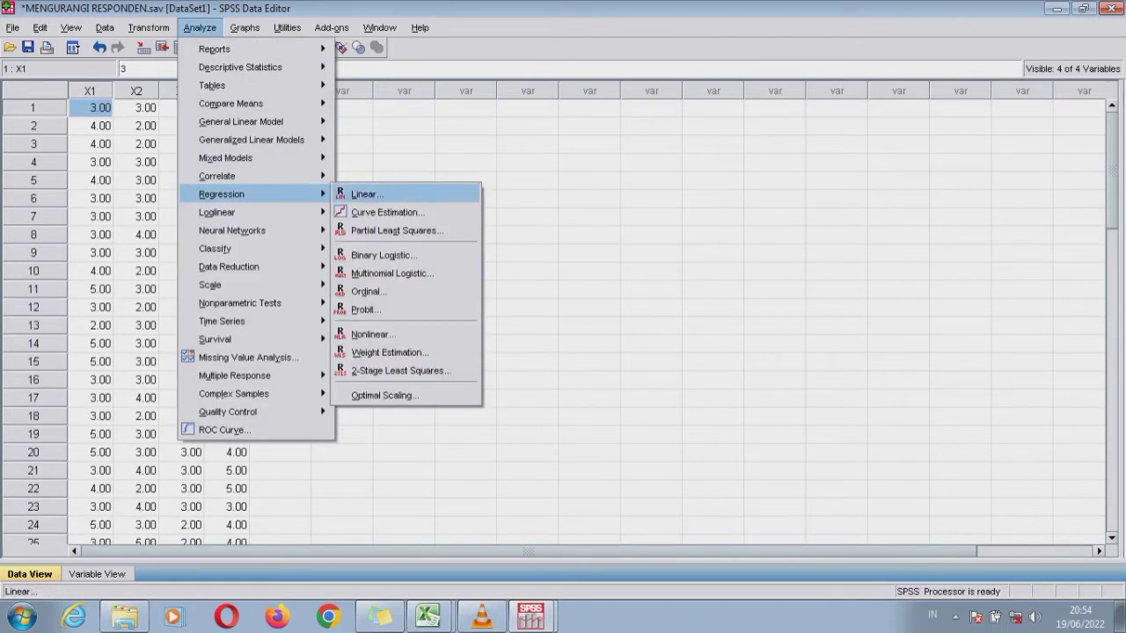
left_click(363, 193)
left_click(367, 225)
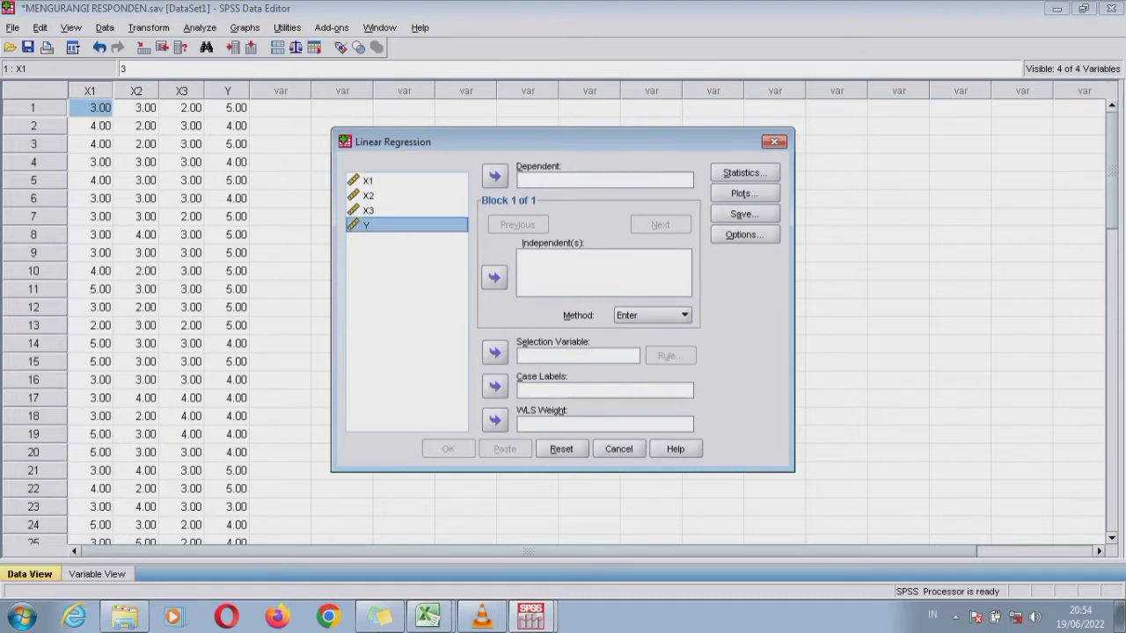
left_click(494, 176)
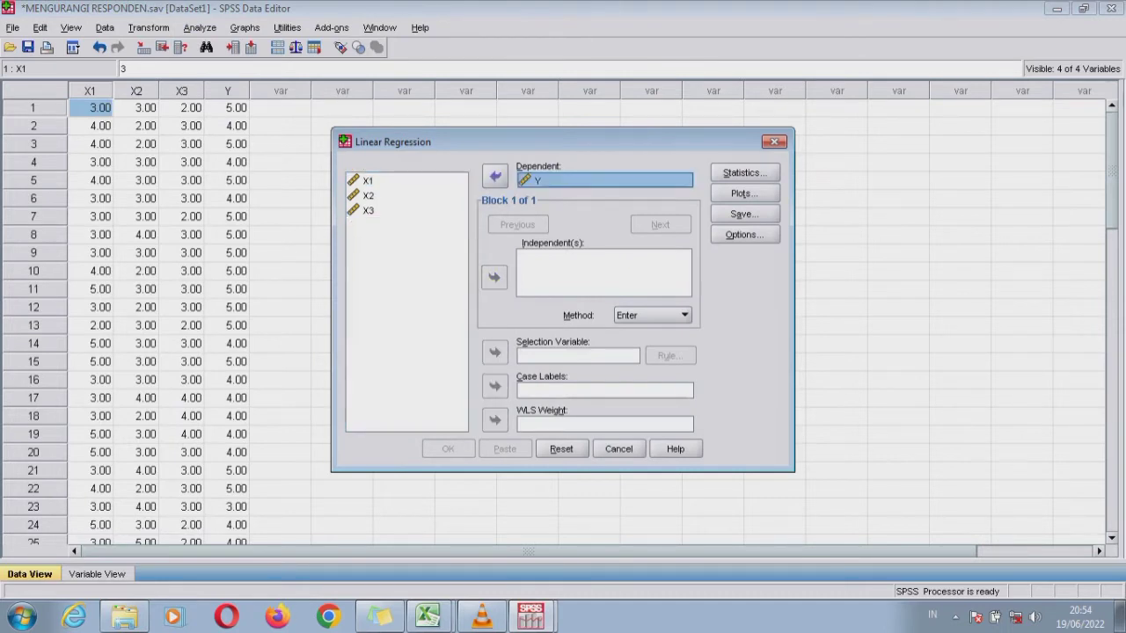
left_click_drag(368, 180, 369, 210)
left_click(494, 277)
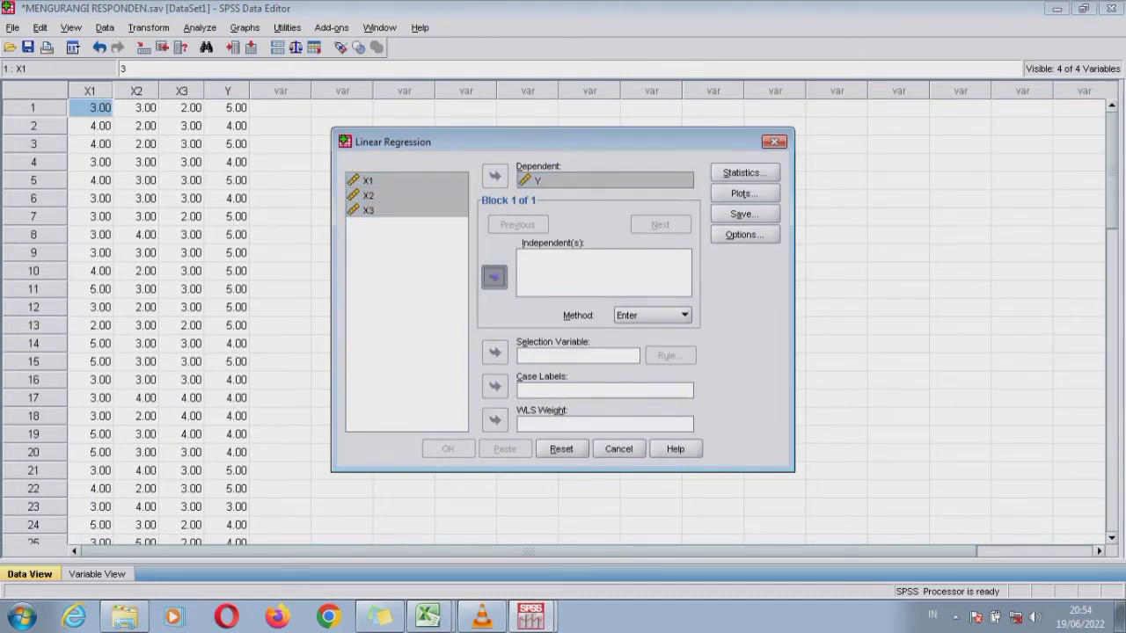
- Enable saving of unstandardized residuals, run the regression and return to the data sheet
left_click(744, 214)
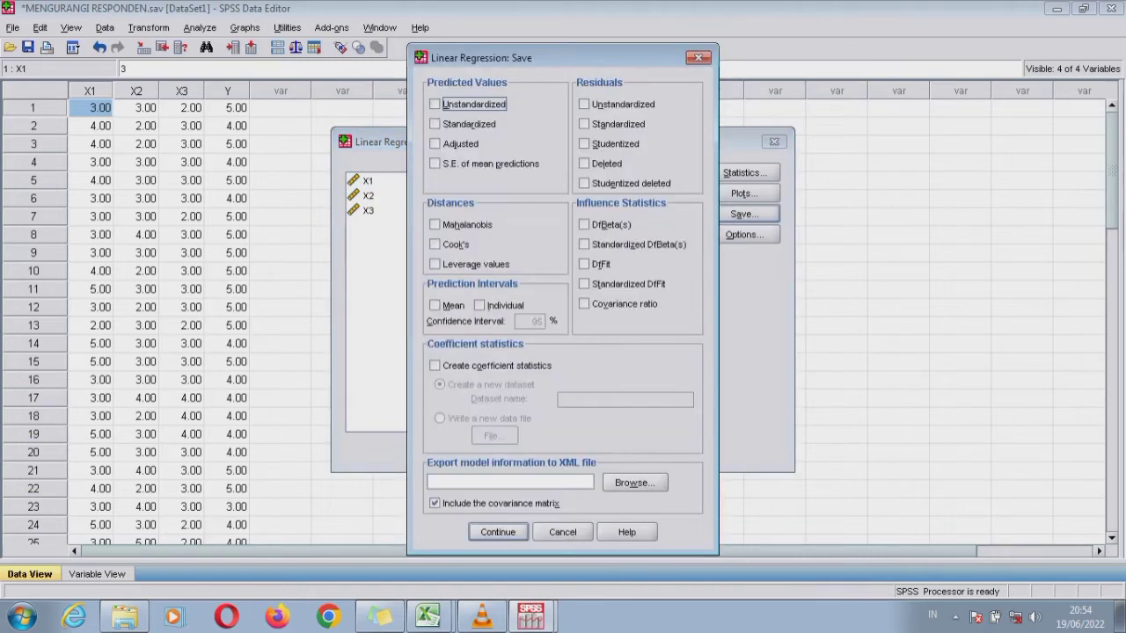
left_click(584, 104)
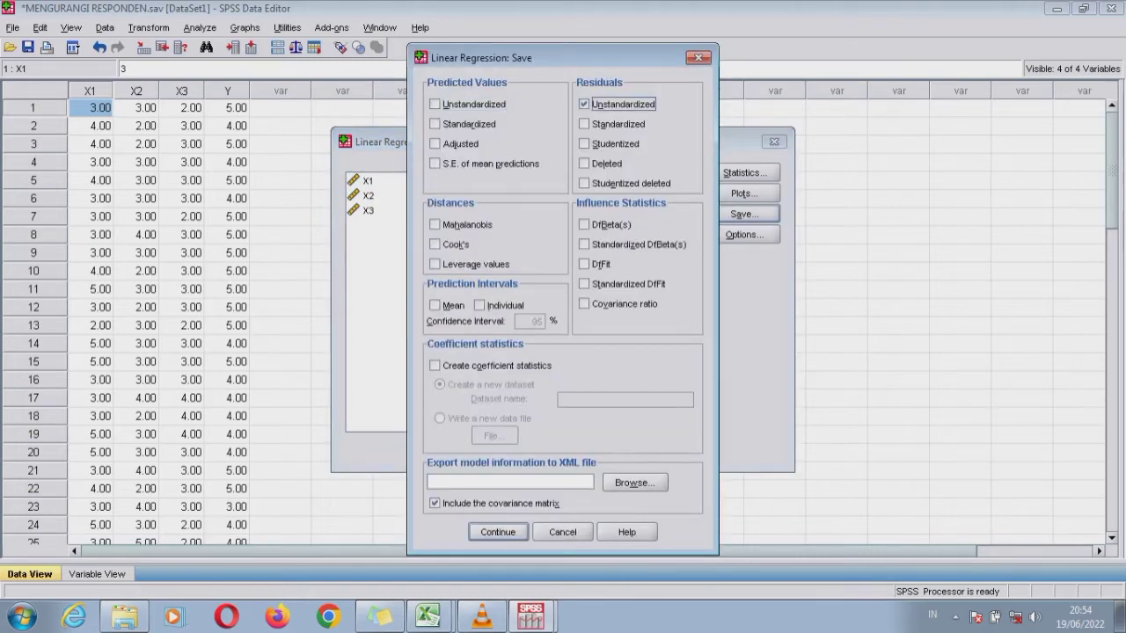
key("Return")
left_click(448, 449)
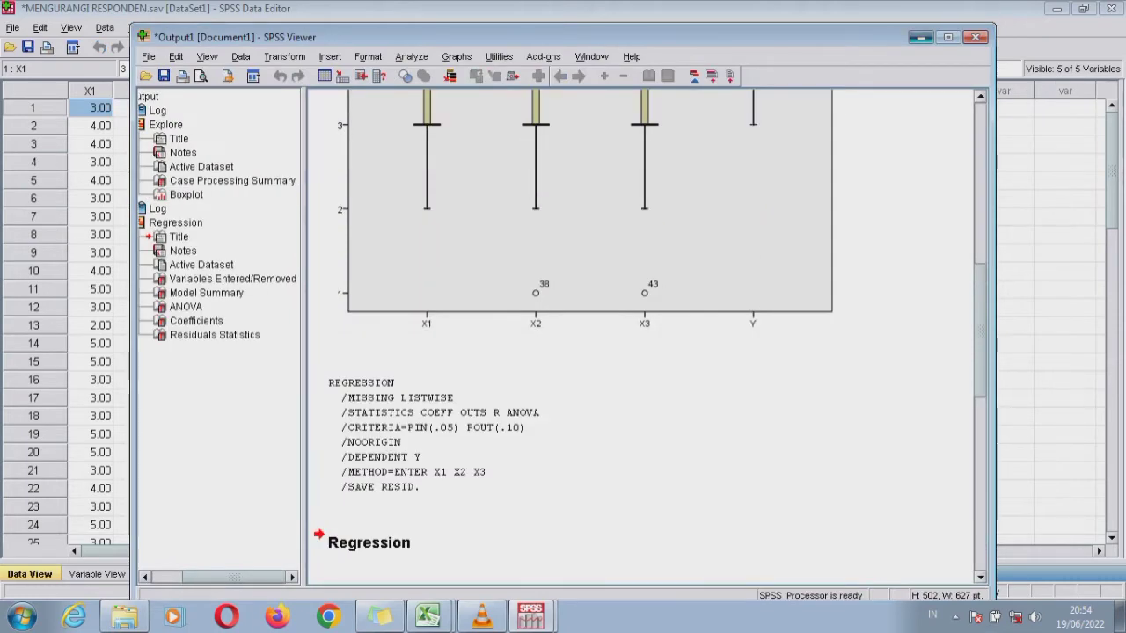
left_click(921, 37)
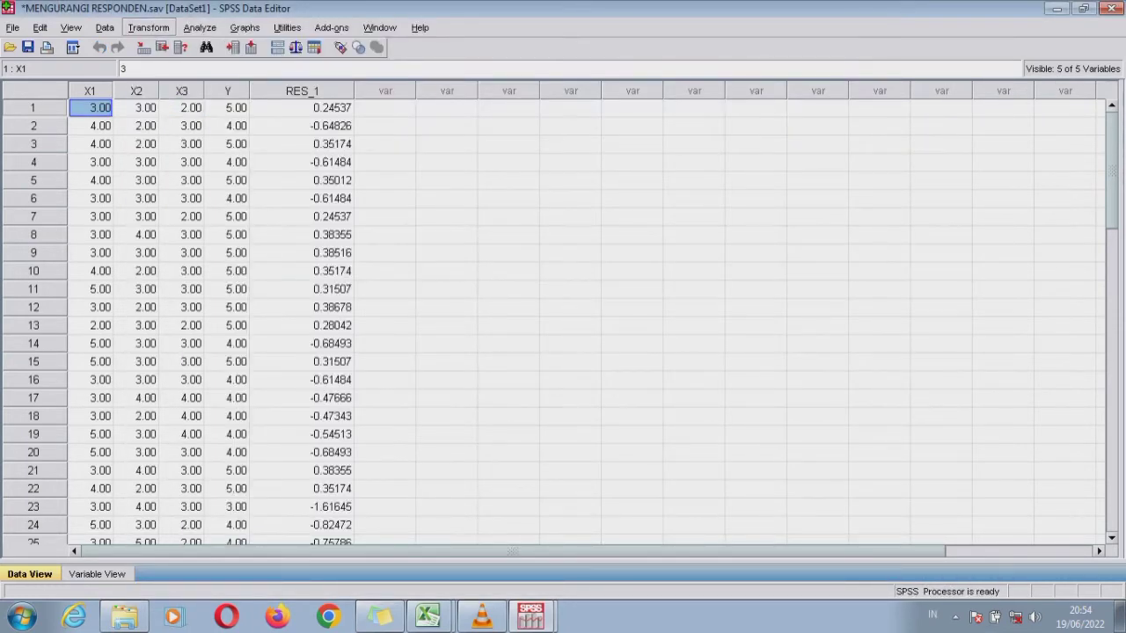
- Compute a new variable ABS_RES1 with the expression ABS(RES_1)
left_click(148, 27)
left_click(180, 48)
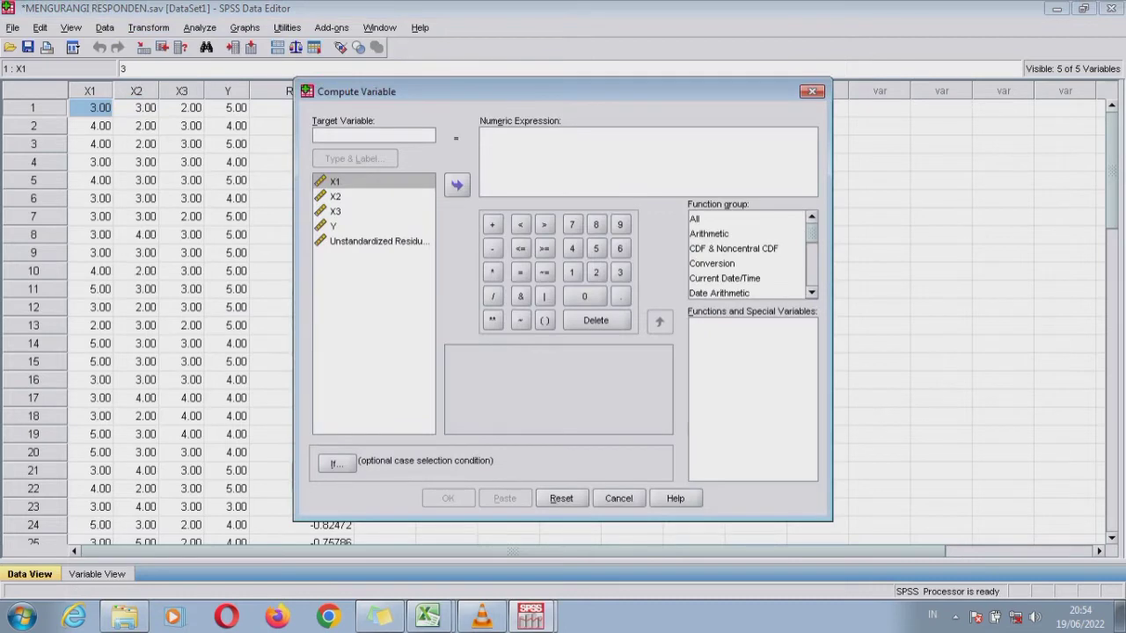
type("ABS")
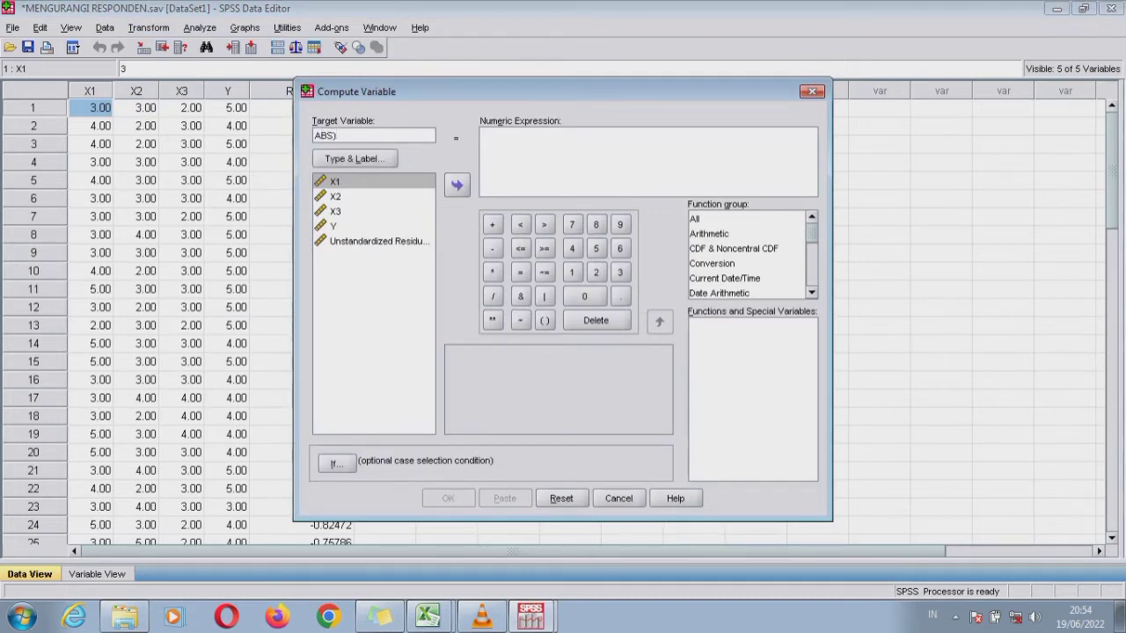
type("_RES1")
left_click(528, 146)
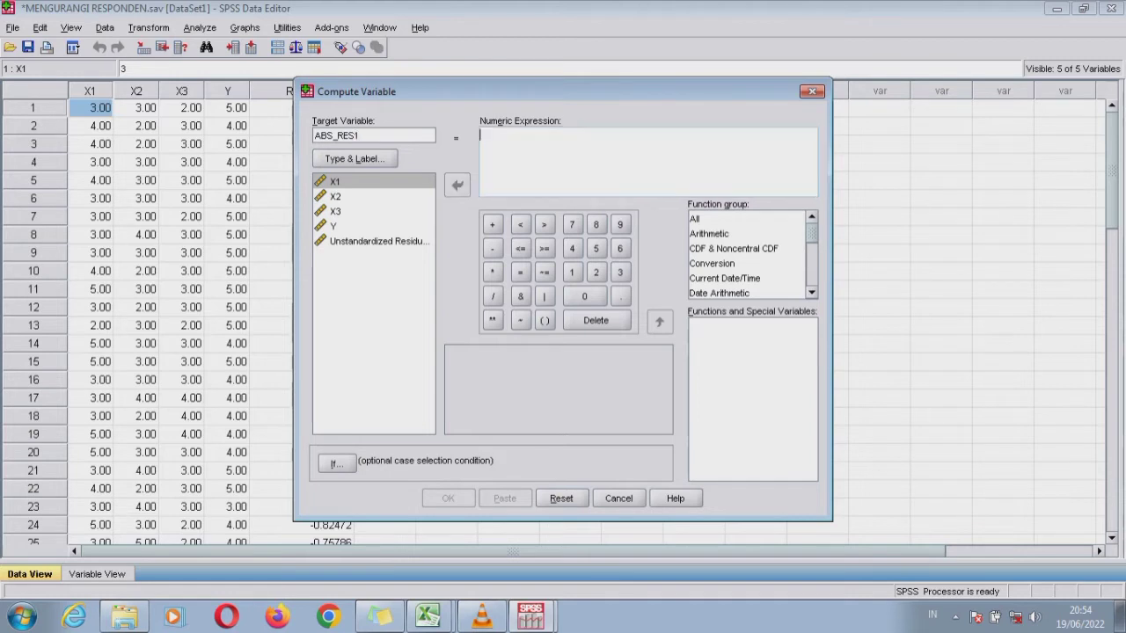
type("ABS(")
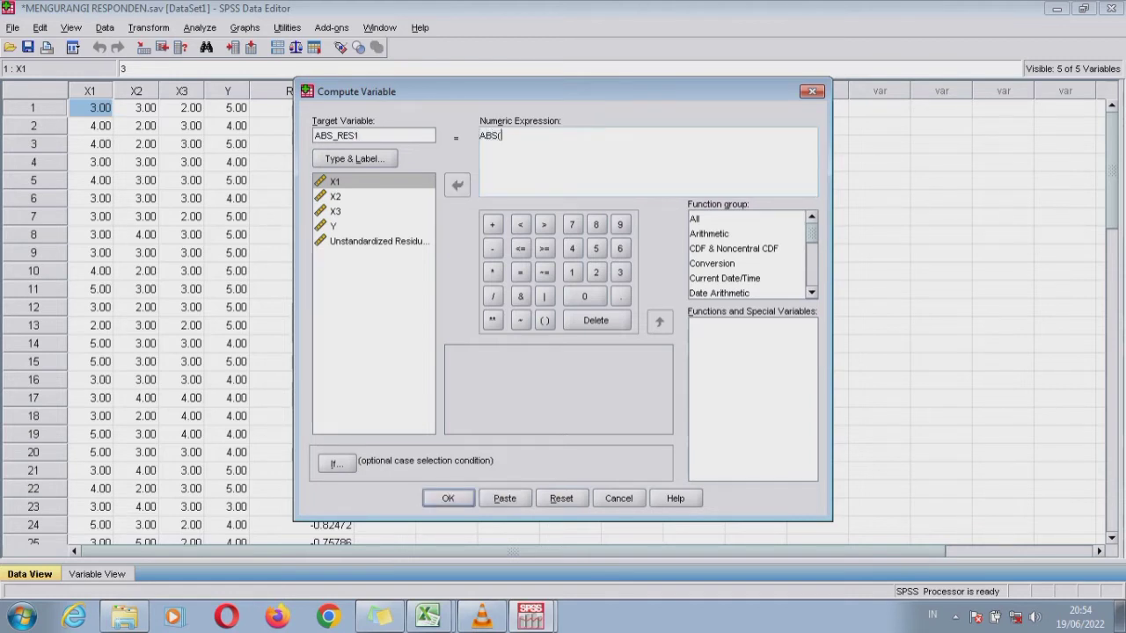
left_click(378, 241)
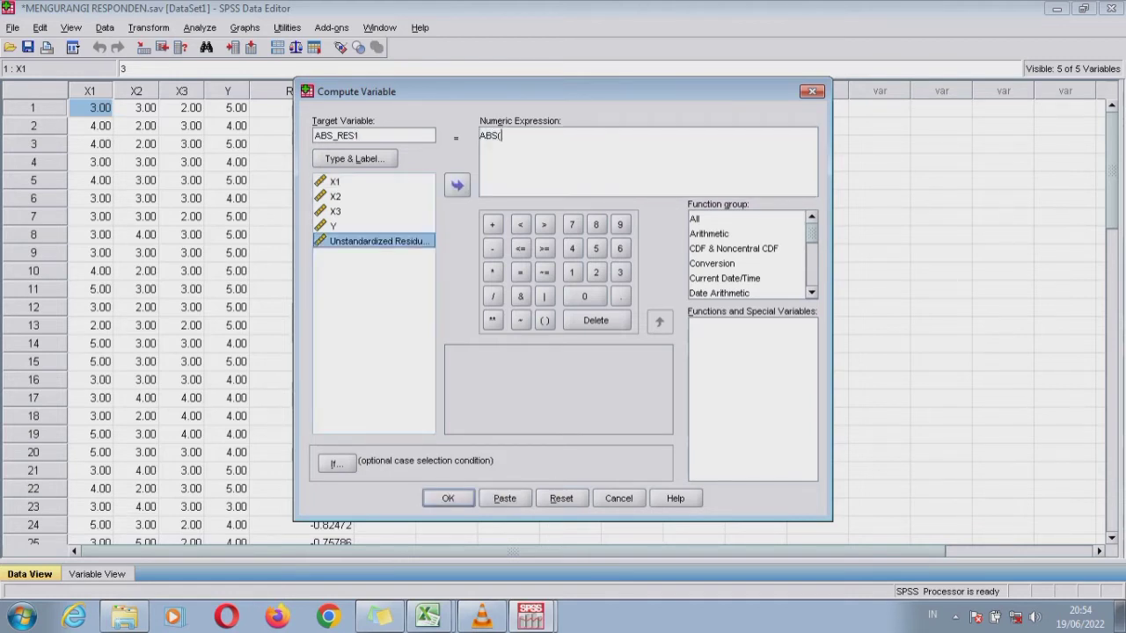
left_click(457, 186)
type(")")
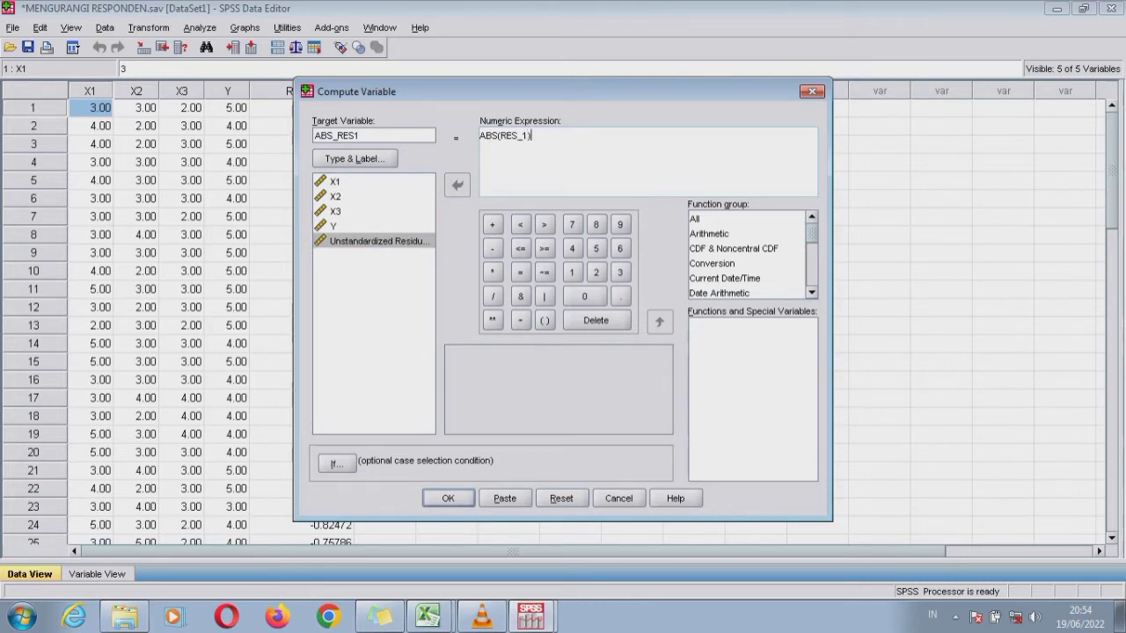
key("Return")
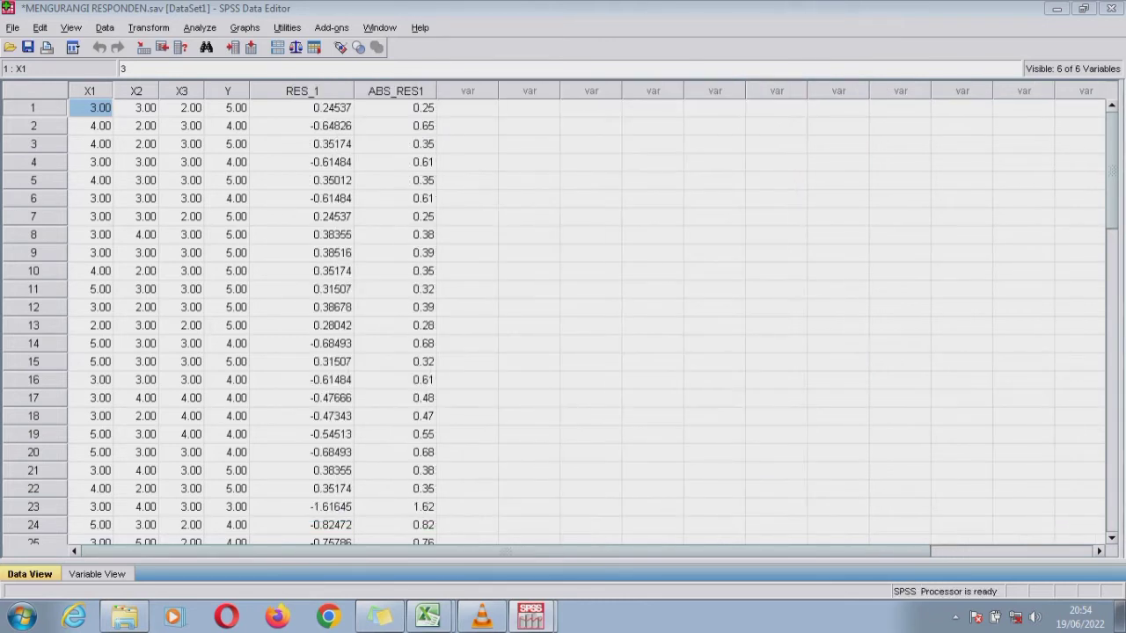
- Set up a linear regression with ABS_RES1 replacing Y as the dependent variable, keeping X1, X2 and X3 as independents
left_click(199, 27)
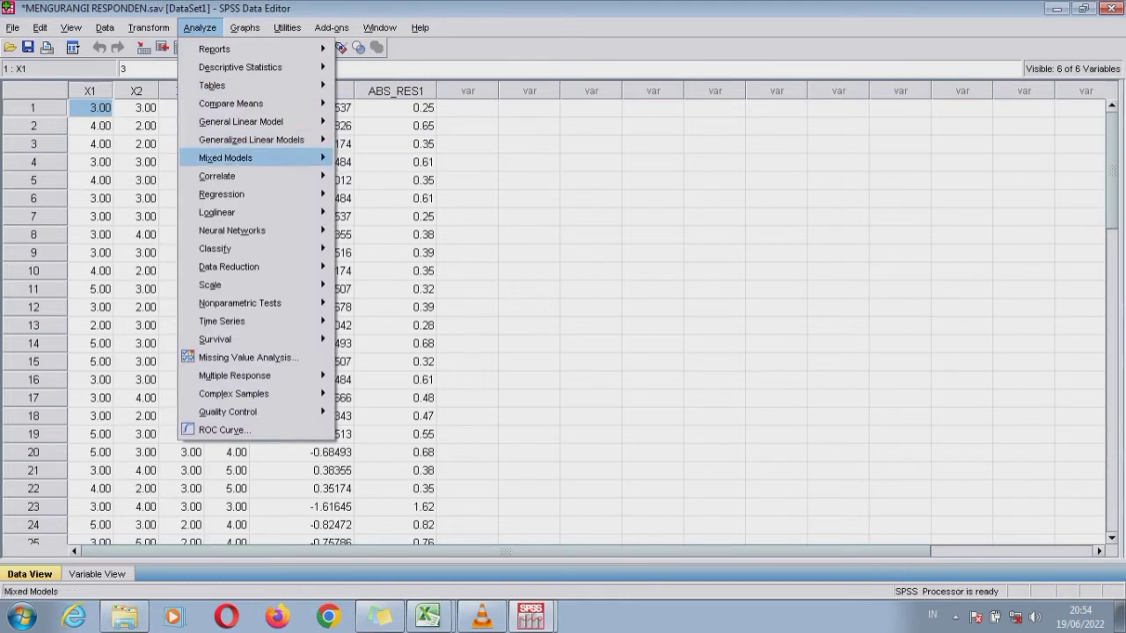
mouse_move(222, 195)
left_click(366, 193)
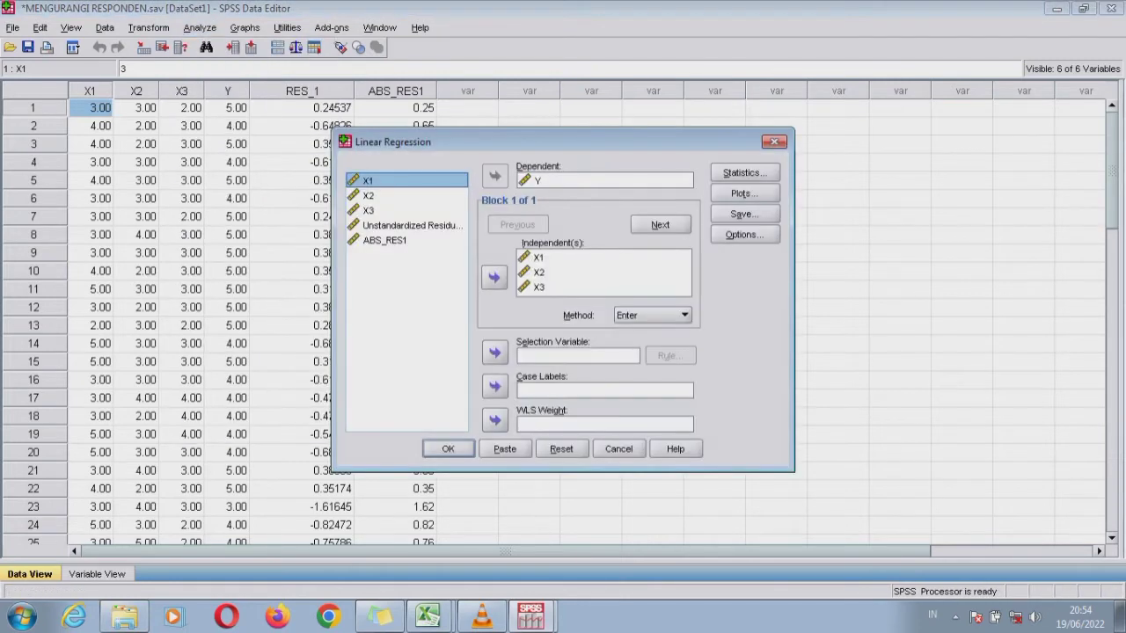
left_click(563, 180)
left_click(495, 176)
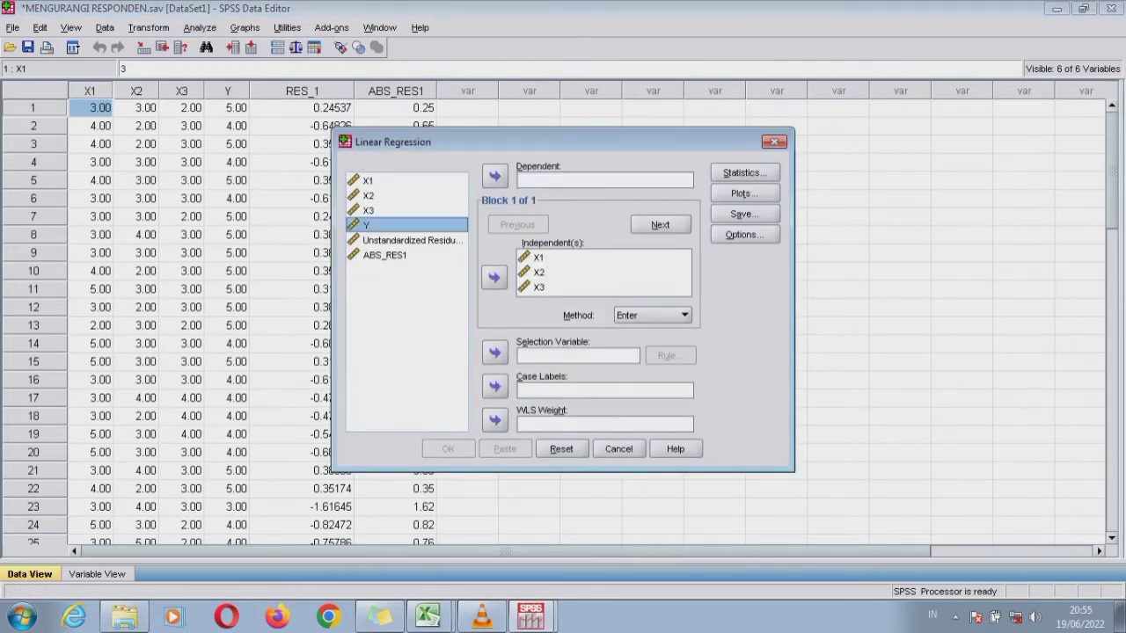
left_click(384, 255)
left_click(495, 176)
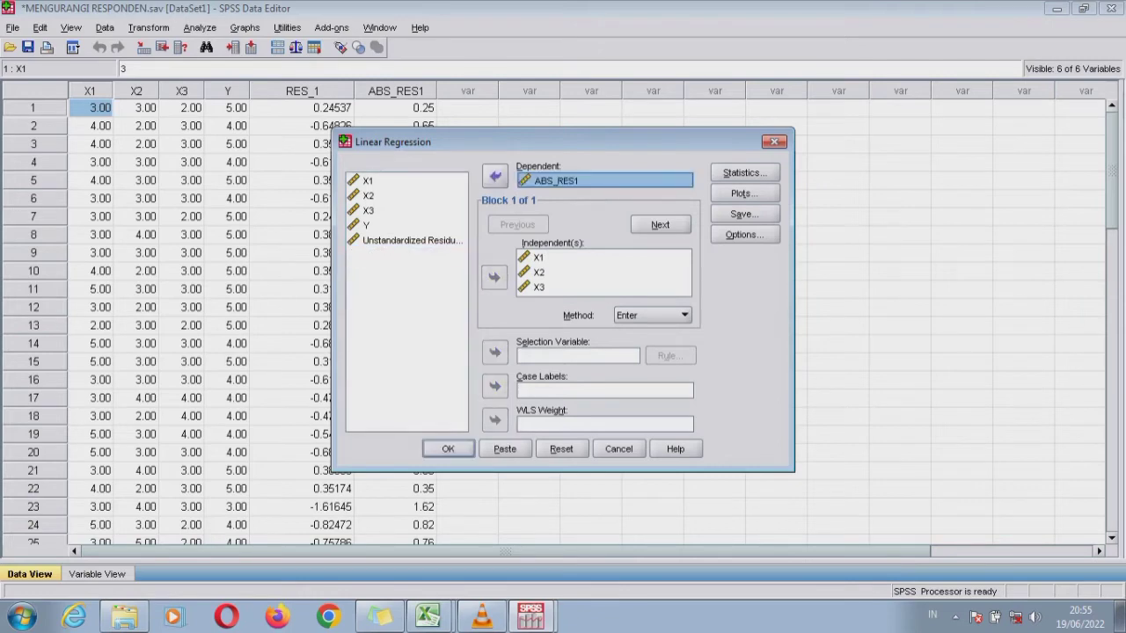
- Turn off saving of unstandardized residuals and run the regression on ABS_RES1
left_click(743, 213)
left_click(585, 103)
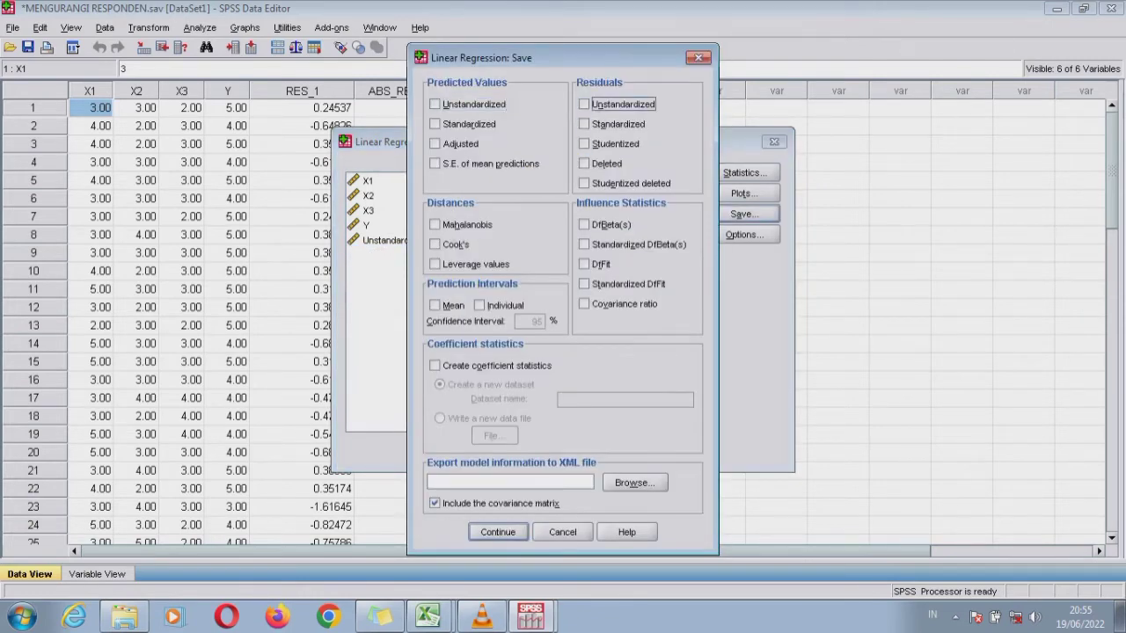
key("Return")
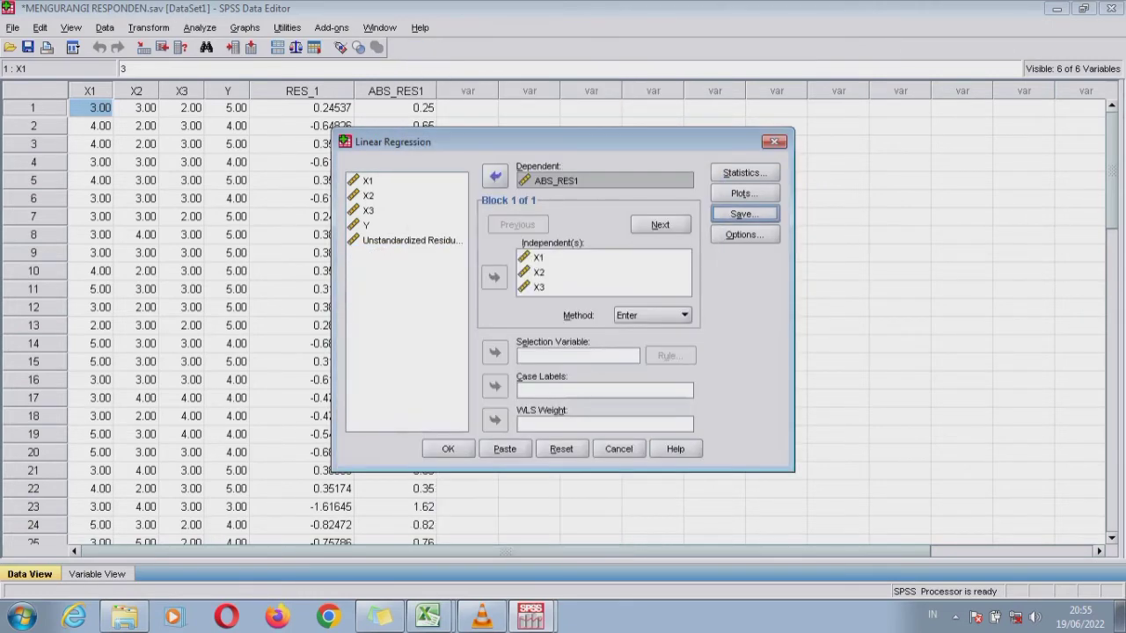
left_click(448, 449)
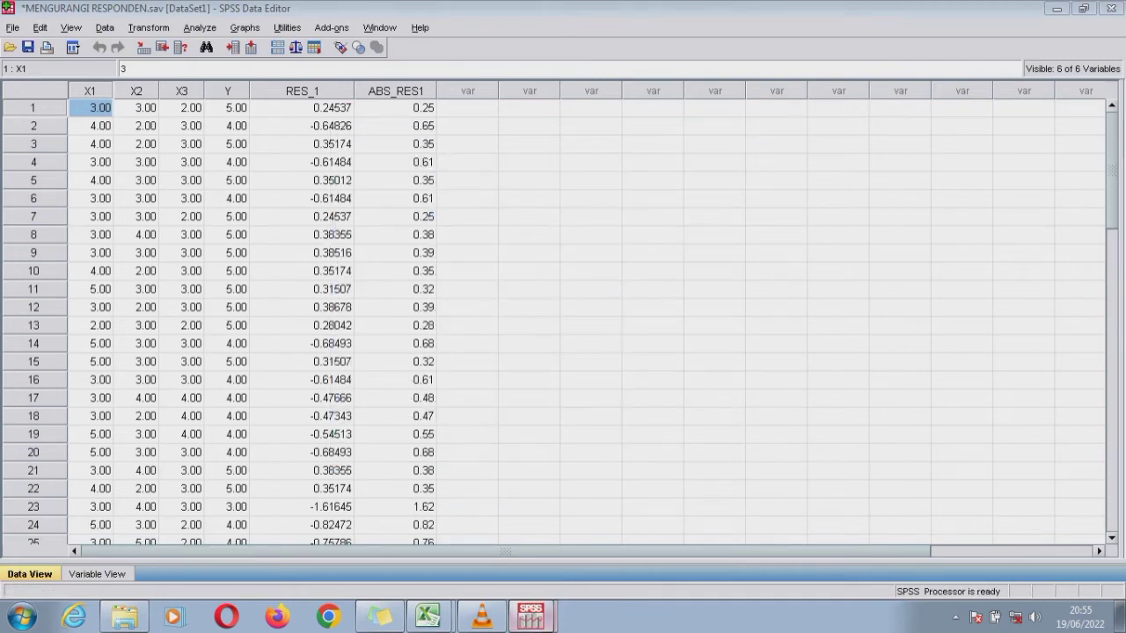
- Copy the ABS_RES1 Coefficients table from the SPSS output into Excel's PENGURANGAN DATA sheet at H21 as a PNG picture
left_click(532, 617)
left_click(531, 552)
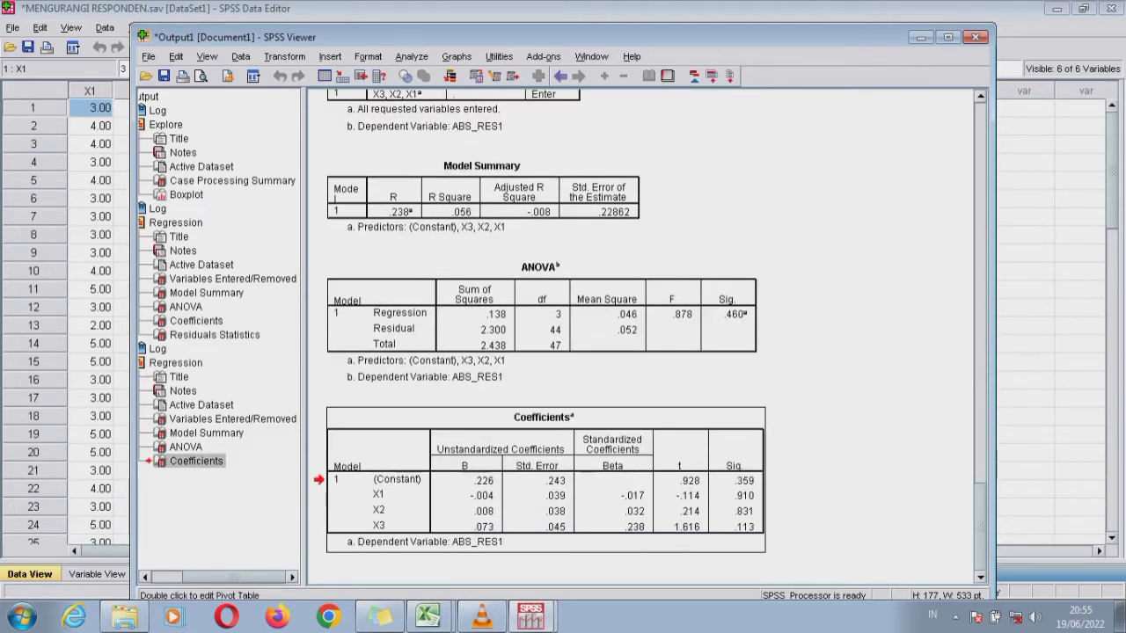
mouse_move(429, 615)
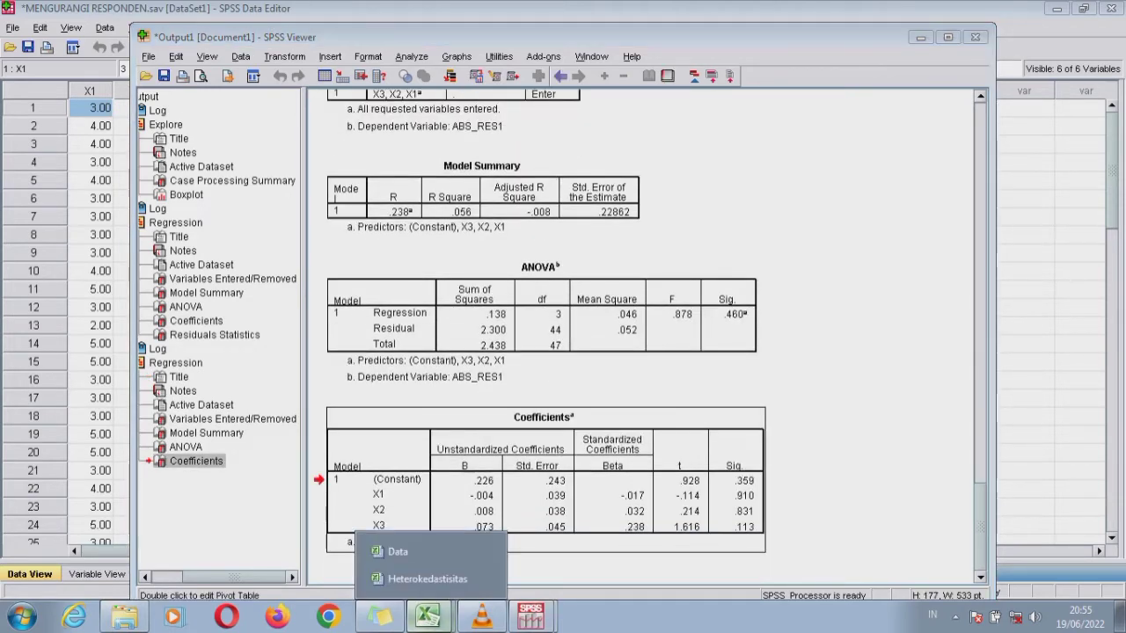
left_click(397, 552)
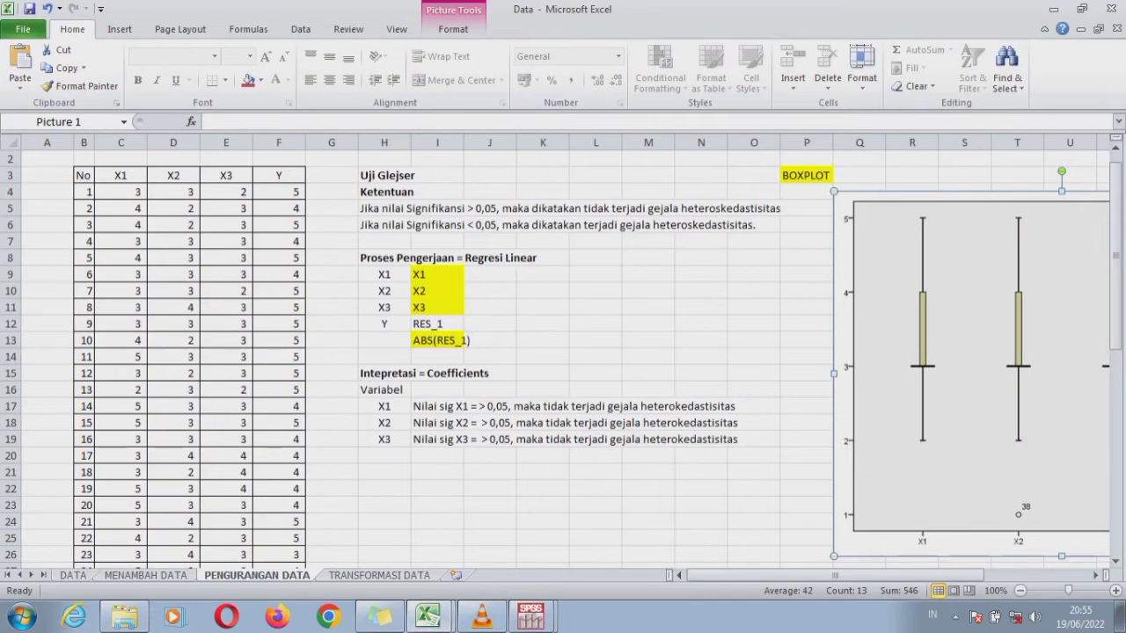
left_click(392, 473)
right_click(392, 473)
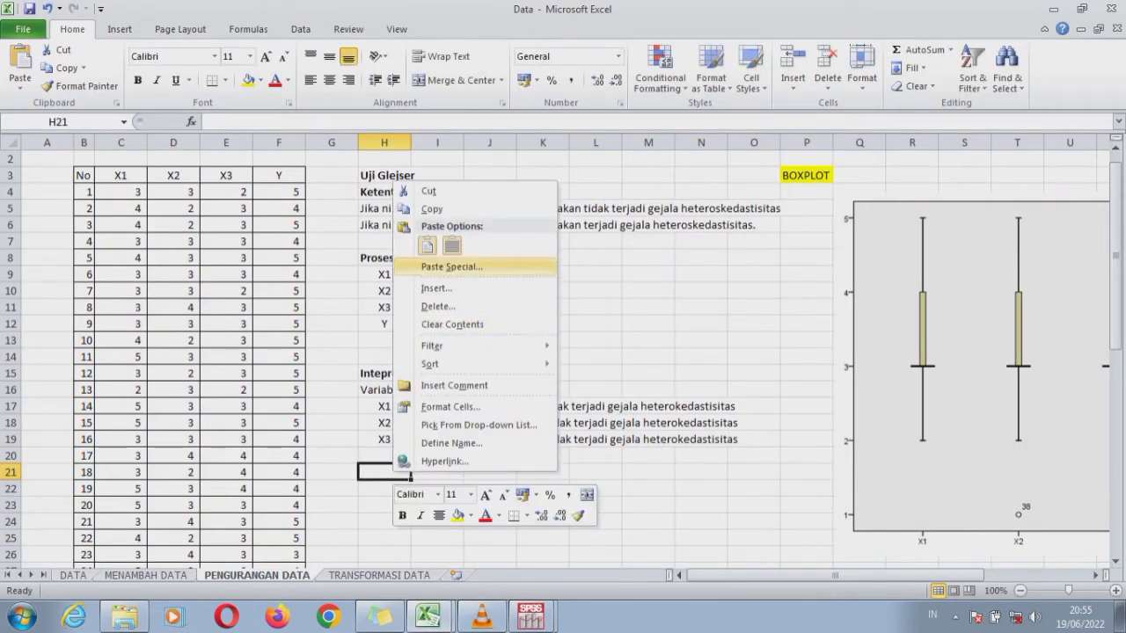
left_click(452, 265)
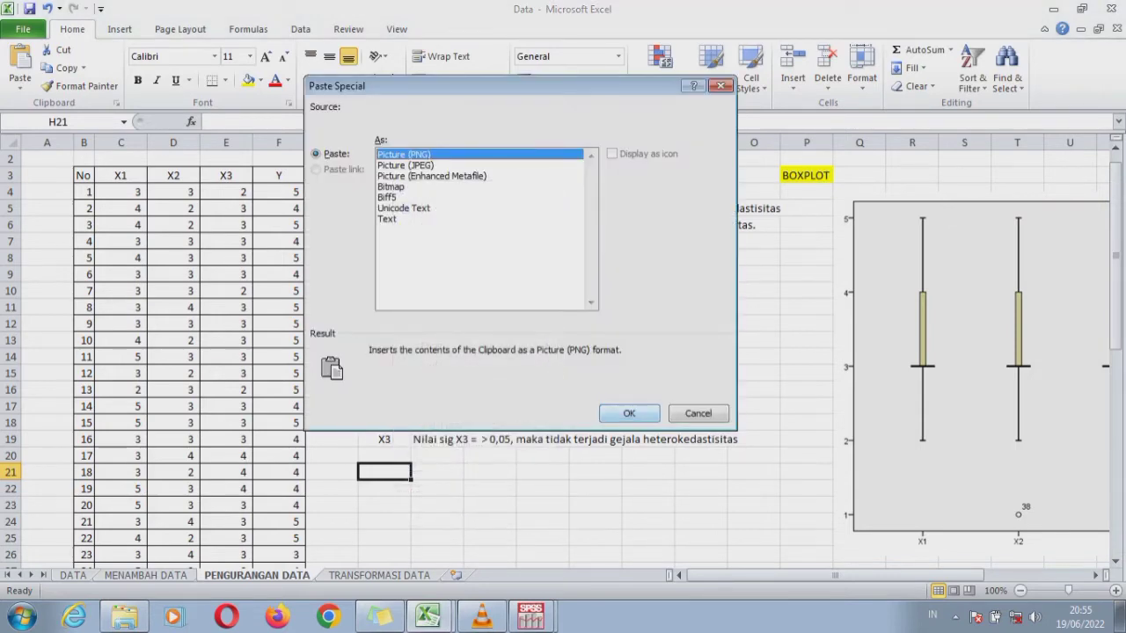
left_click(629, 413)
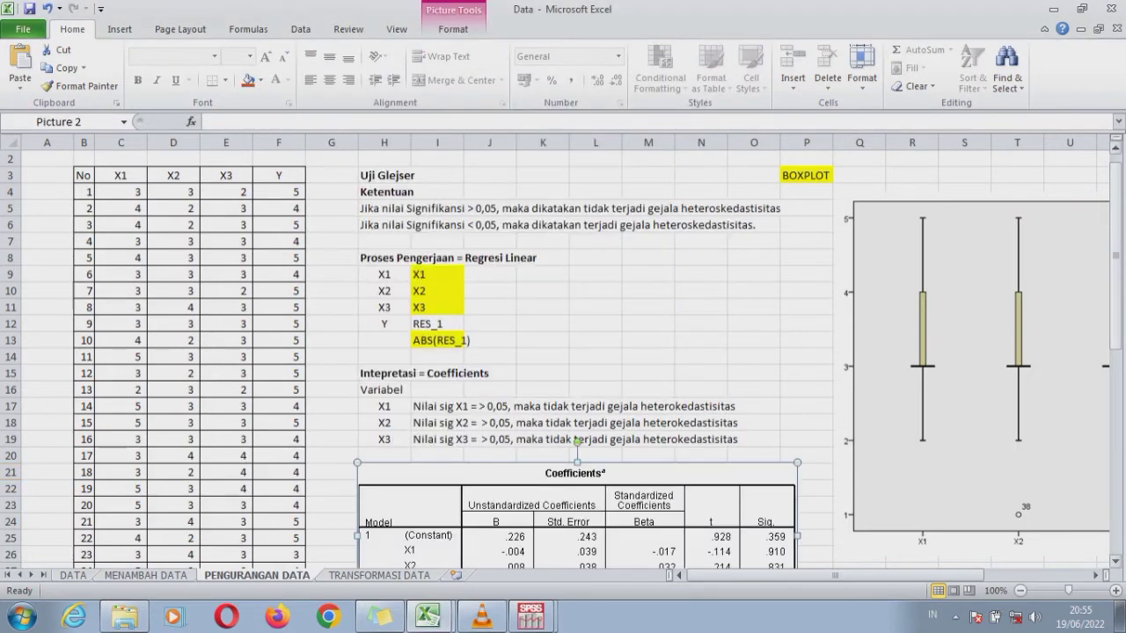
- Insert 0,910 as the X1 significance value in the interpretation sentence in cell I17
left_click_drag(1115, 299, 1116, 307)
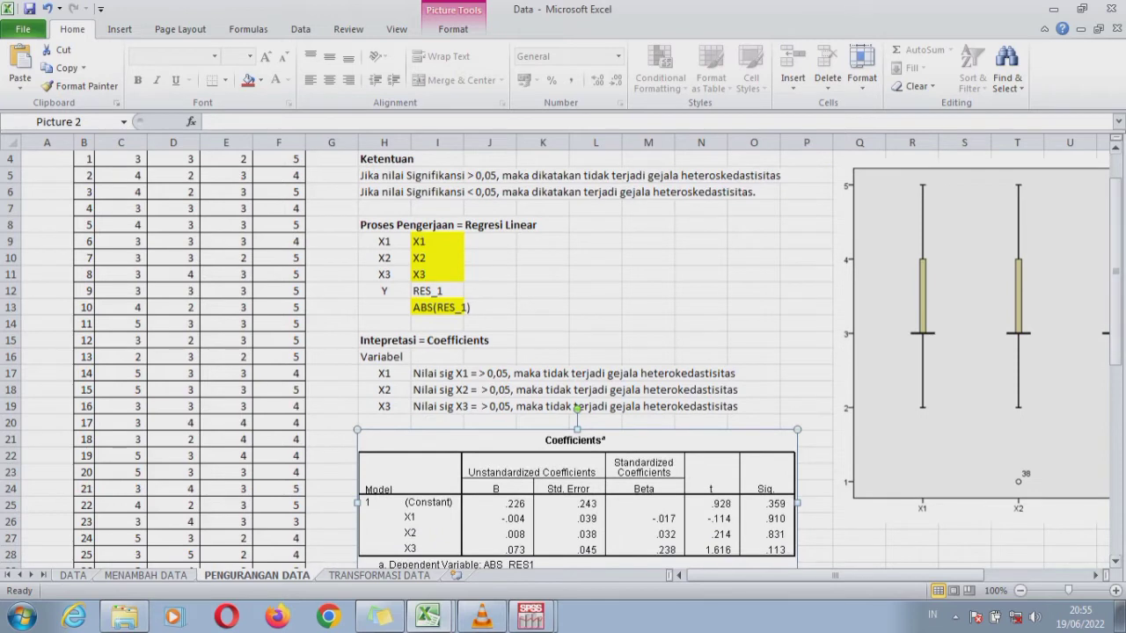
left_click(462, 374)
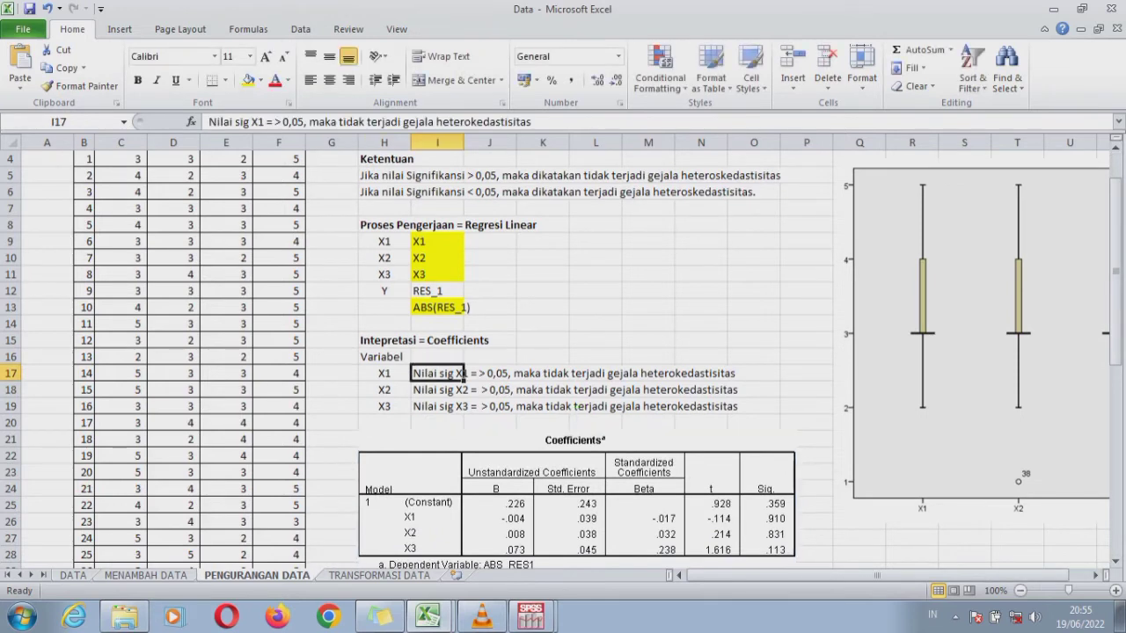
double_click(462, 374)
left_click(274, 121)
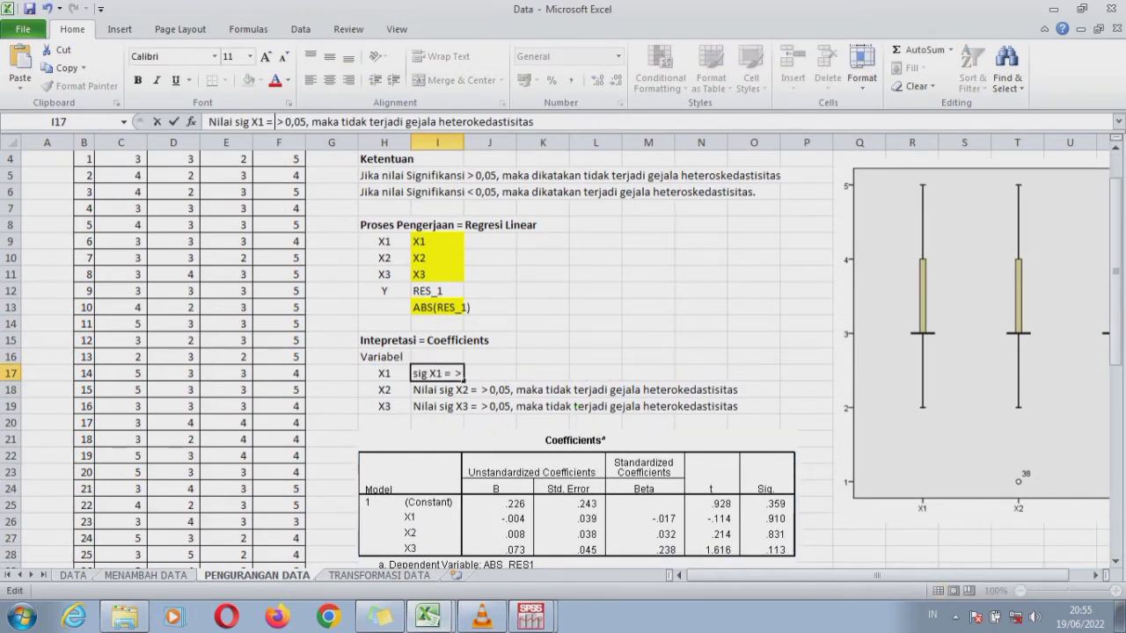
type("0,")
type("910")
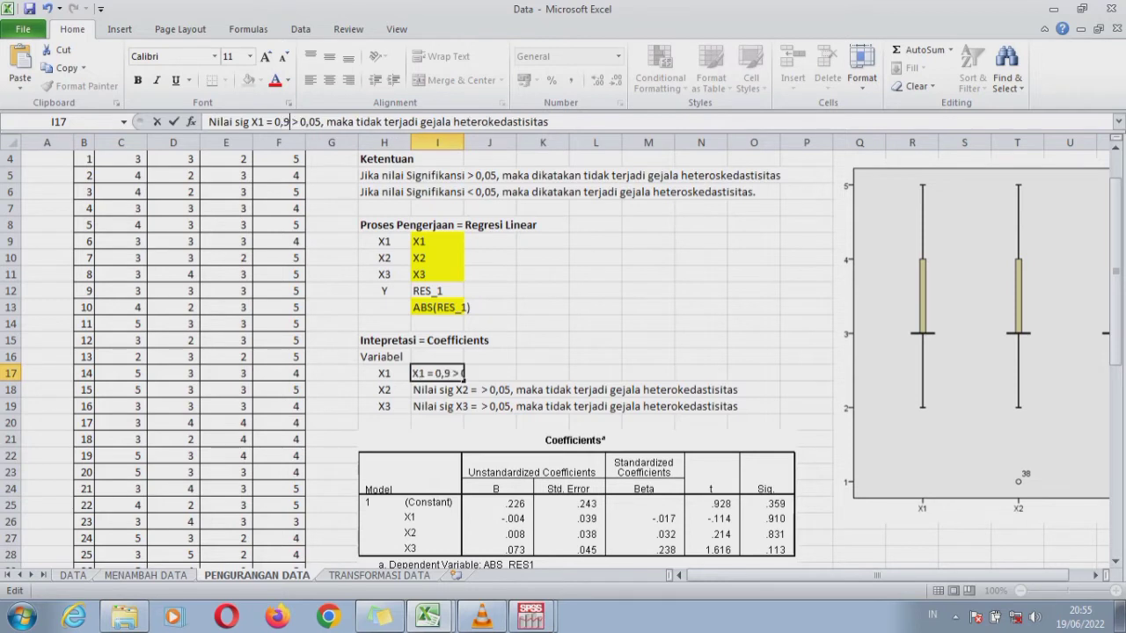
key("Return")
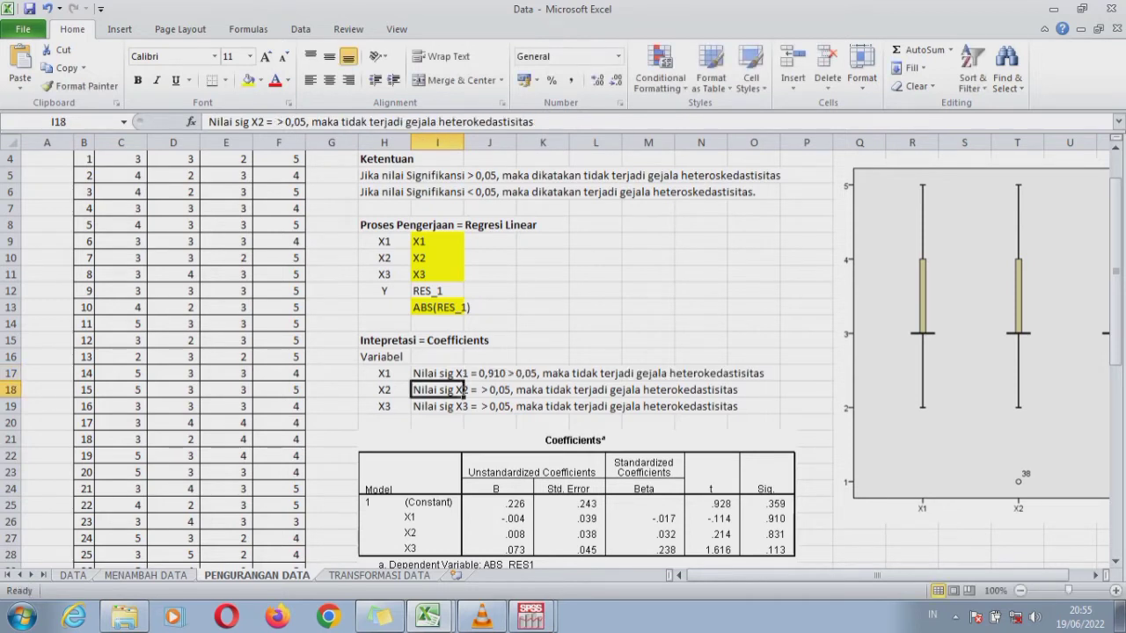
- Insert 0,831 as the X2 significance value in I18 and 0,113 as the X3 significance value in I19
left_click(278, 122)
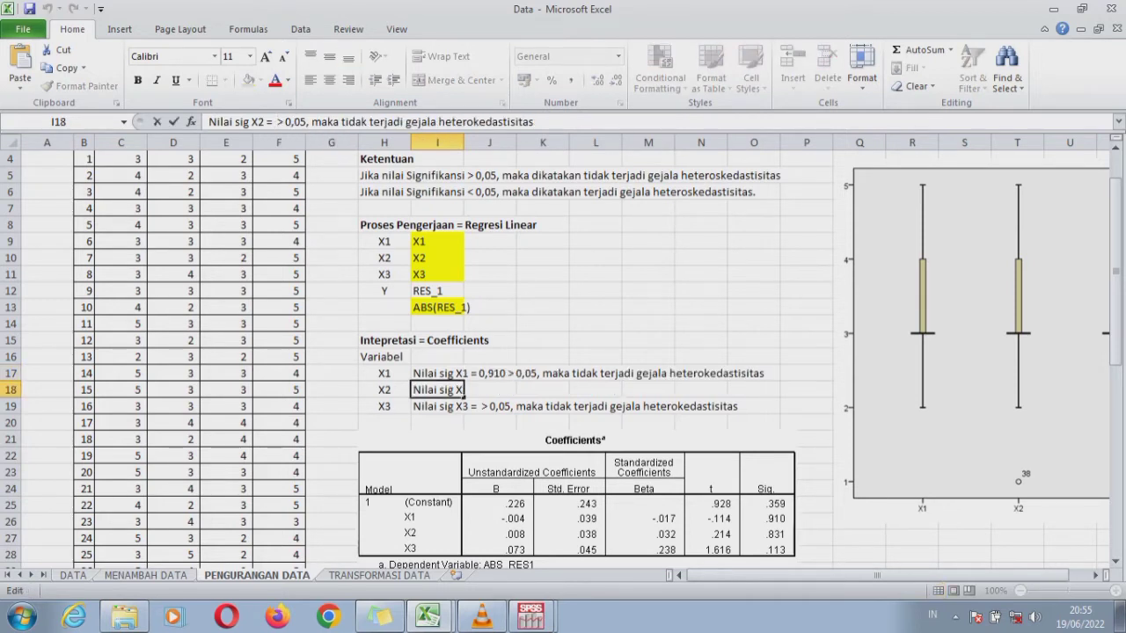
type("0,8")
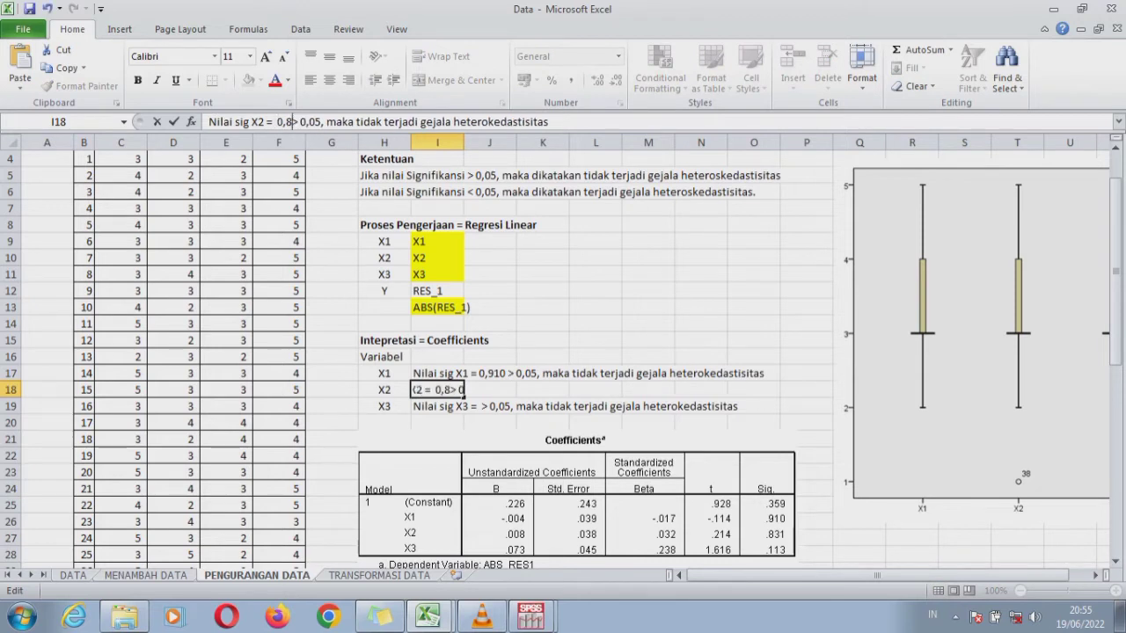
type("31")
key("Return")
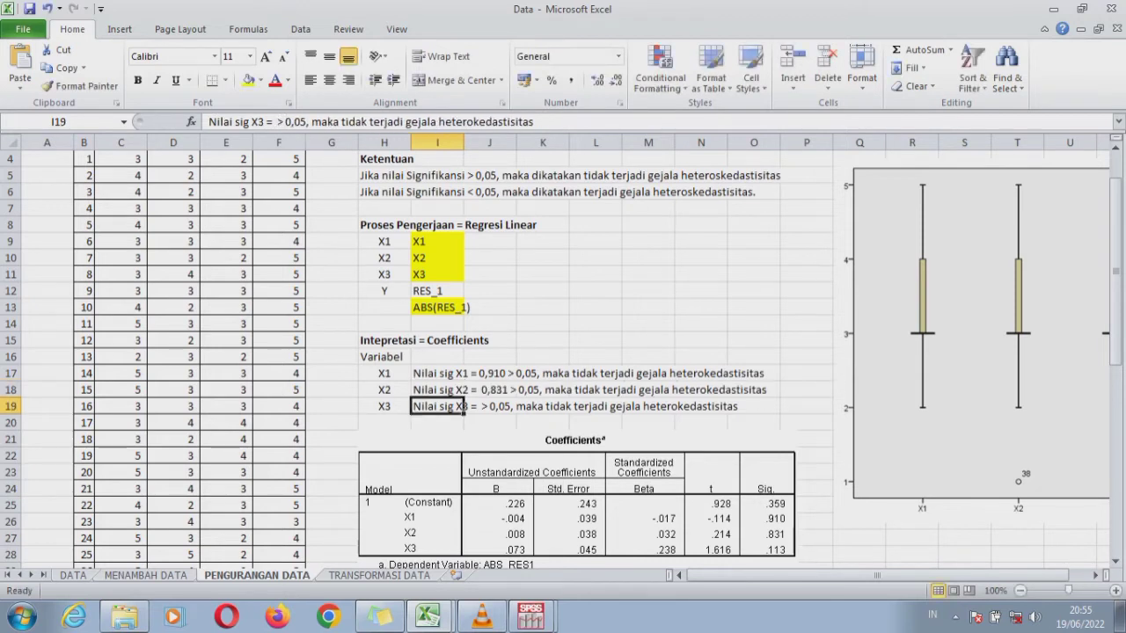
left_click(266, 122)
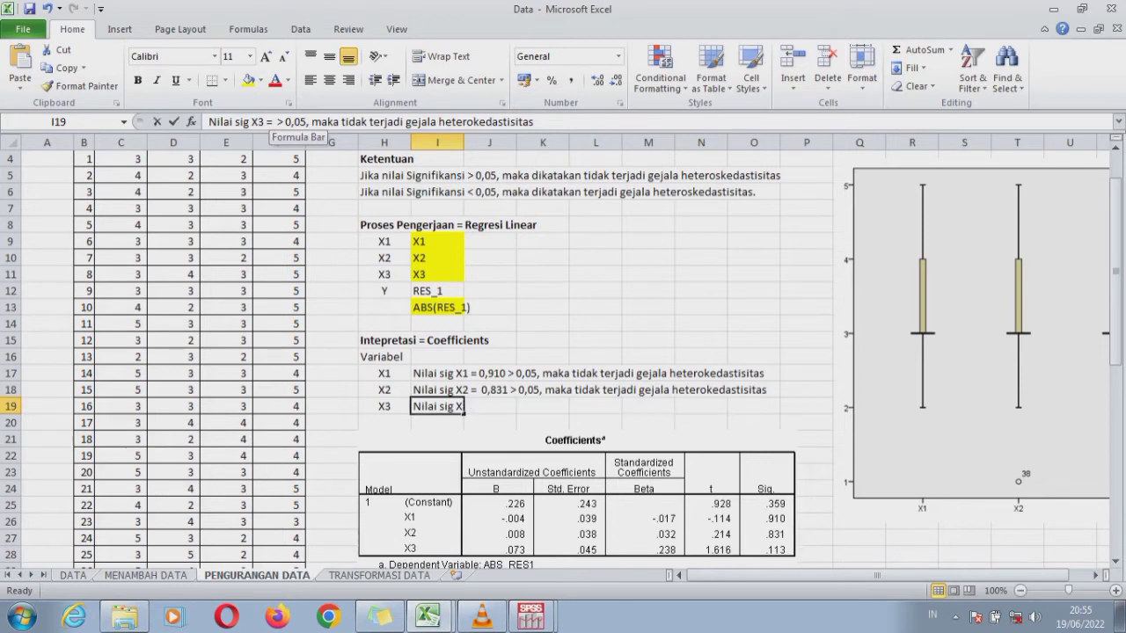
type("0,113")
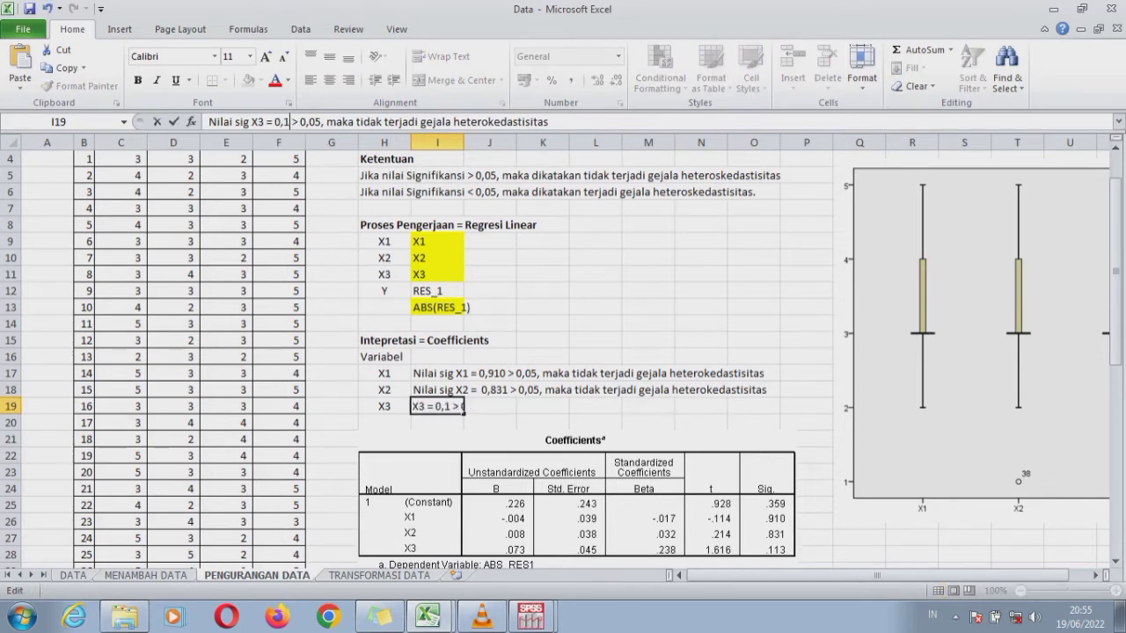
key("Return")
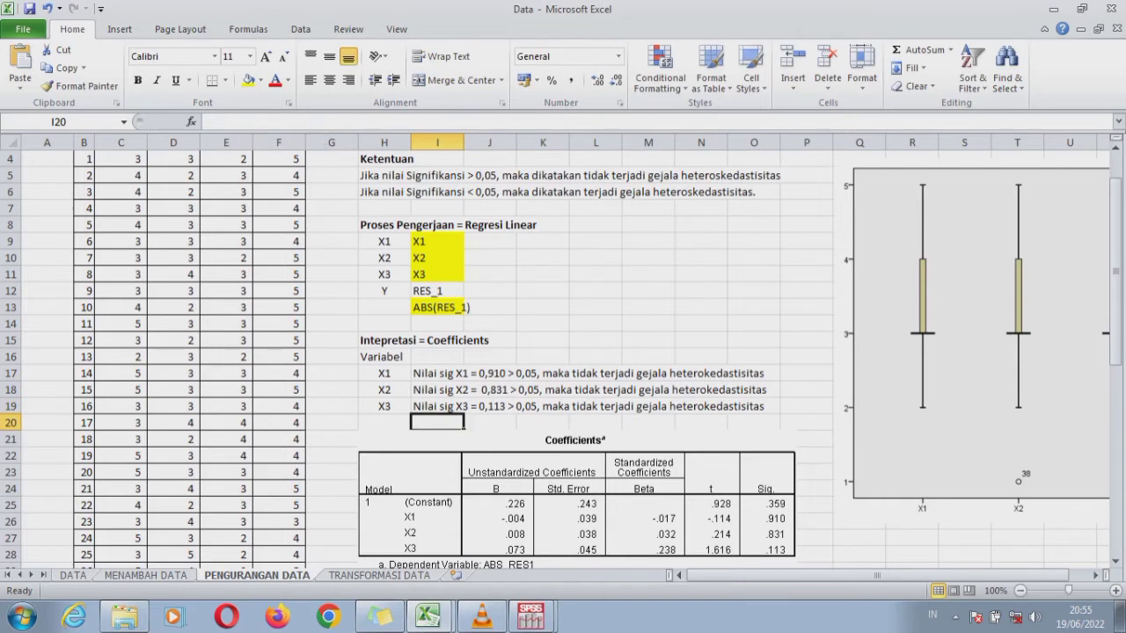
- Make the X3 interpretation row, H19 to O19, bold
left_click_drag(385, 373, 773, 406)
left_click_drag(385, 407, 770, 407)
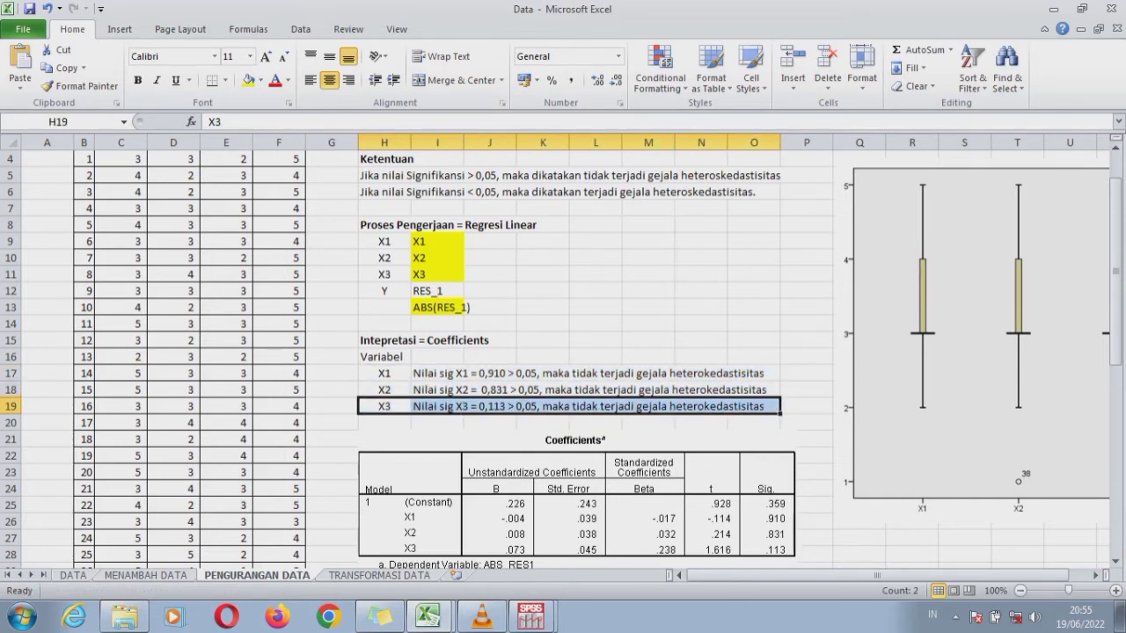
key("ctrl+b")
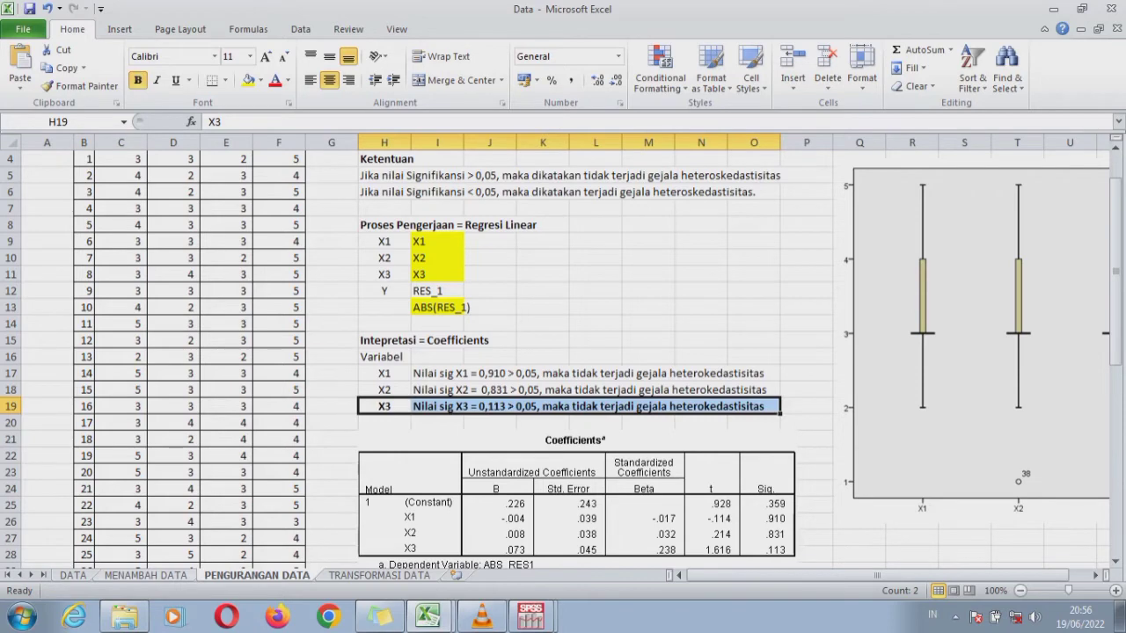
- Compare the X3 interpretations on the DATA and MENAMBAH DATA sheets with the one on PENGURANGAN DATA
key("ctrl+Page_Up")
key("ctrl+Page_Up")
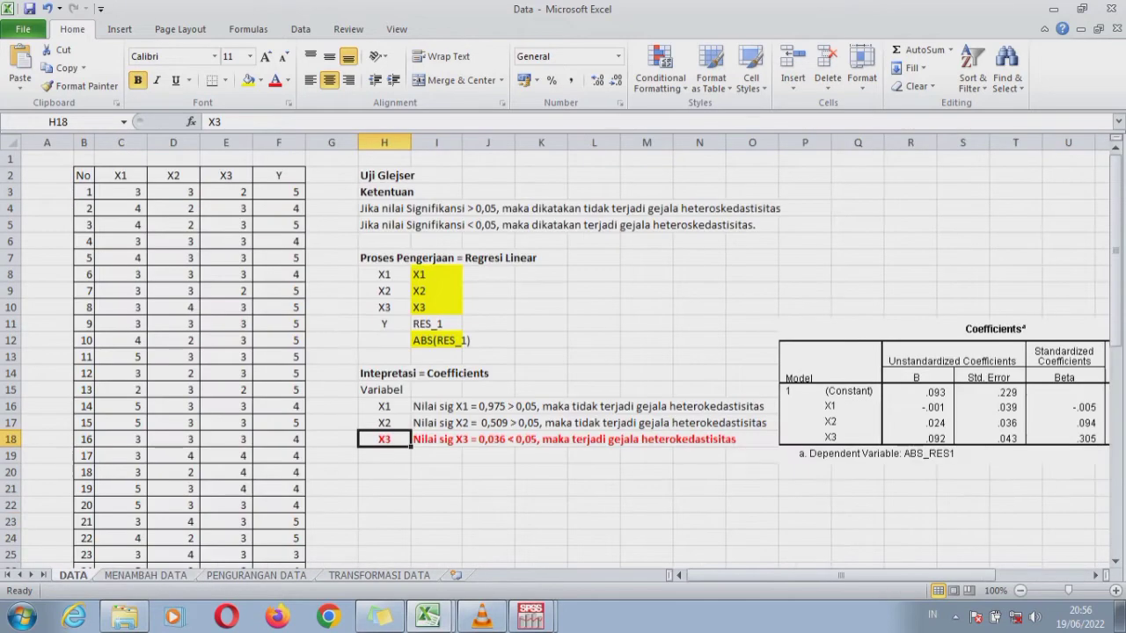
key("ctrl+Page_Down")
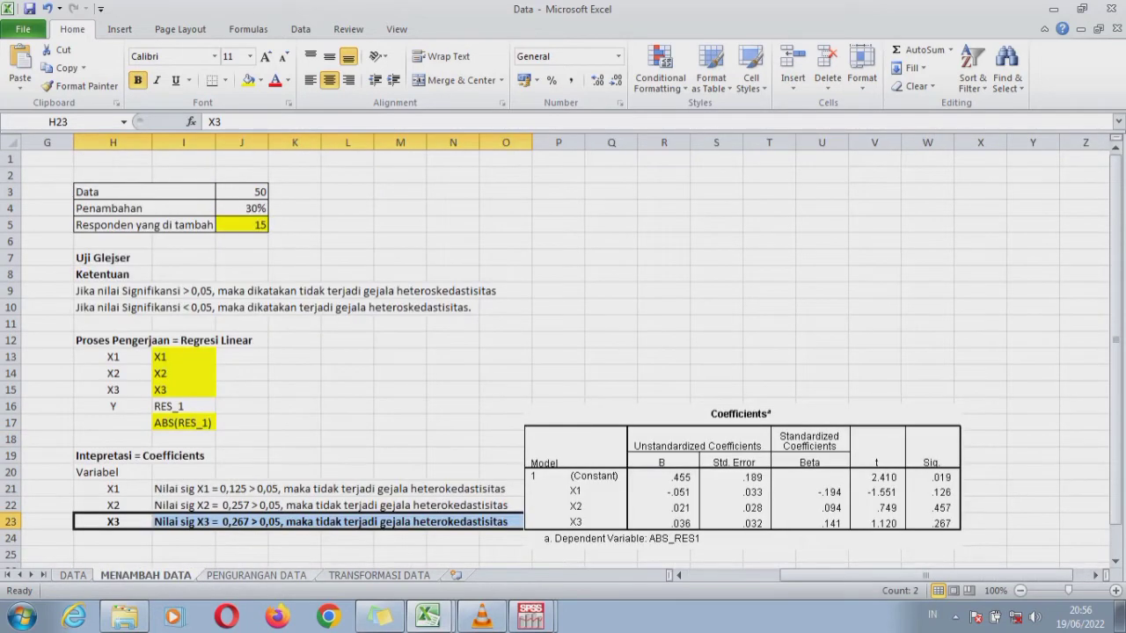
key("ctrl+Page_Down")
left_click(543, 422)
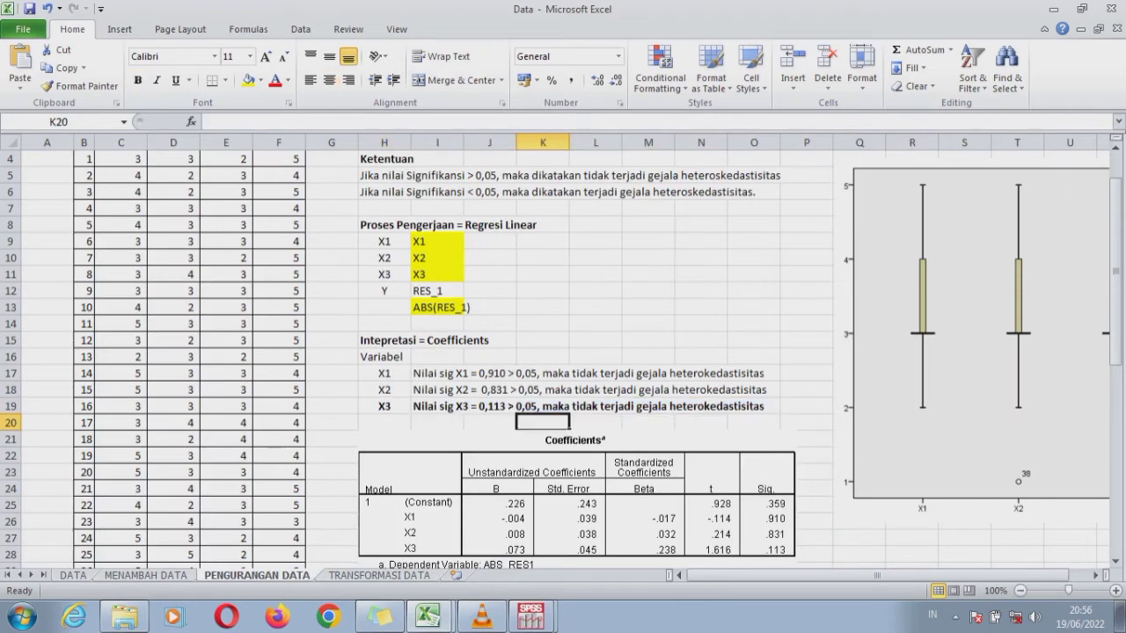
mouse_move(1116, 306)
left_mouse_down()
mouse_move(1116, 284)
mouse_move(1115, 320)
mouse_move(1115, 299)
left_mouse_up()
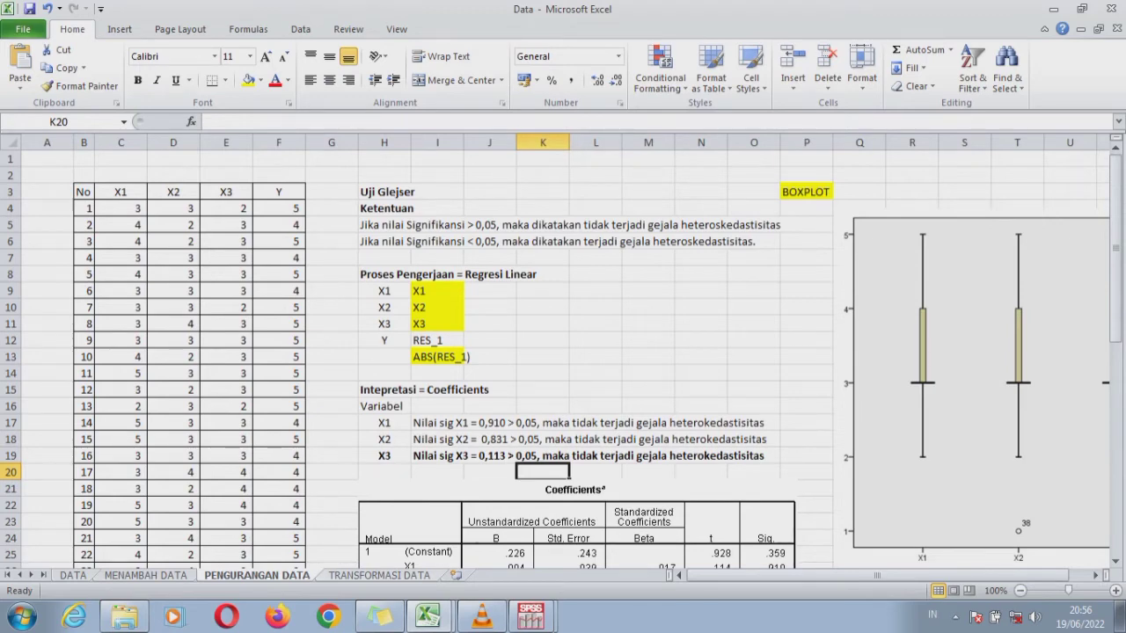
- Delete the Y histogram picture beside the transformation table on the TRANSFORMASI DATA sheet
key("ctrl+Page_Down")
left_click(365, 341)
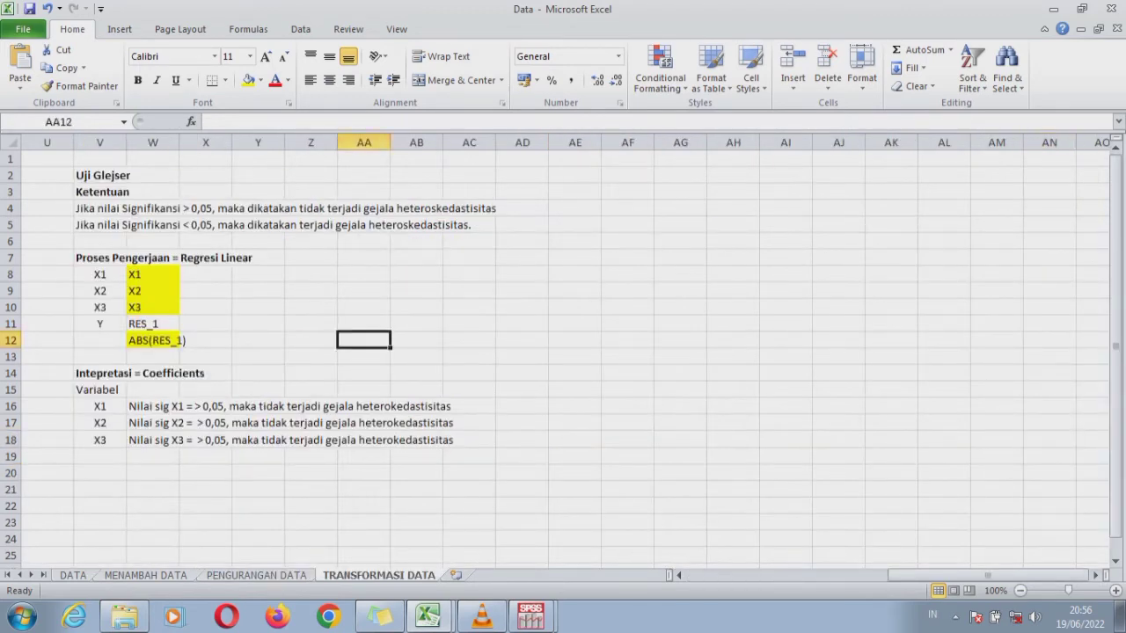
key("Left")
key("Left")
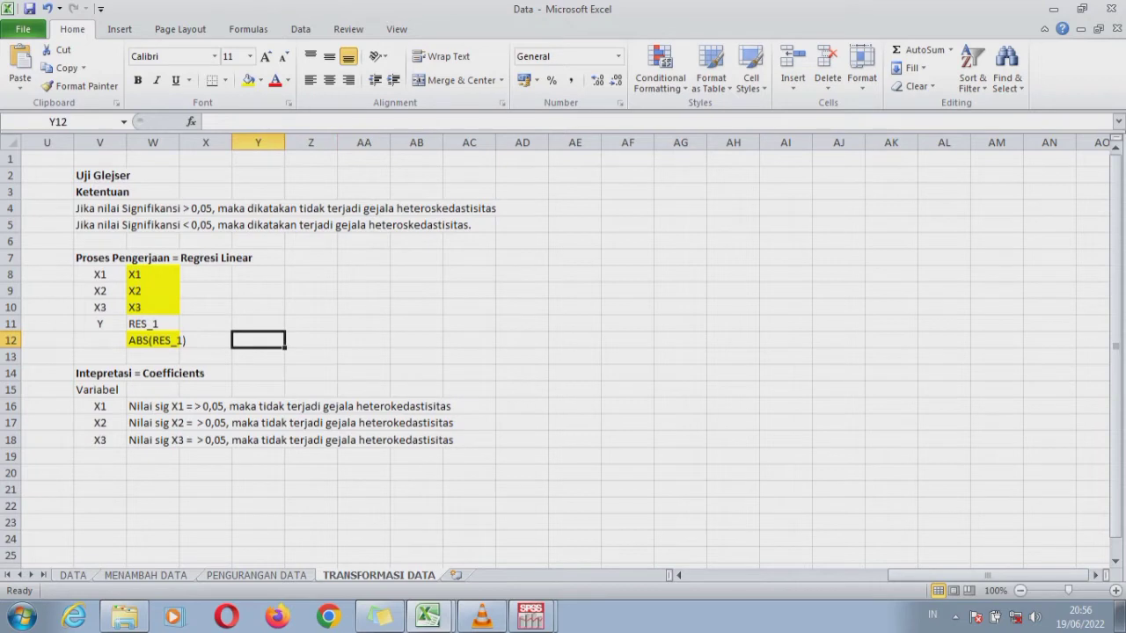
key("Left")
key("Left")
key("Left")
key("Left")
key("Left")
key("Left")
key("Left")
key("Left")
key("Left")
key("Left")
key("Left")
key("Left")
key("Left")
key("Left")
key("Left")
key("Left")
key("Left")
key("Left")
key("Left")
key("Left")
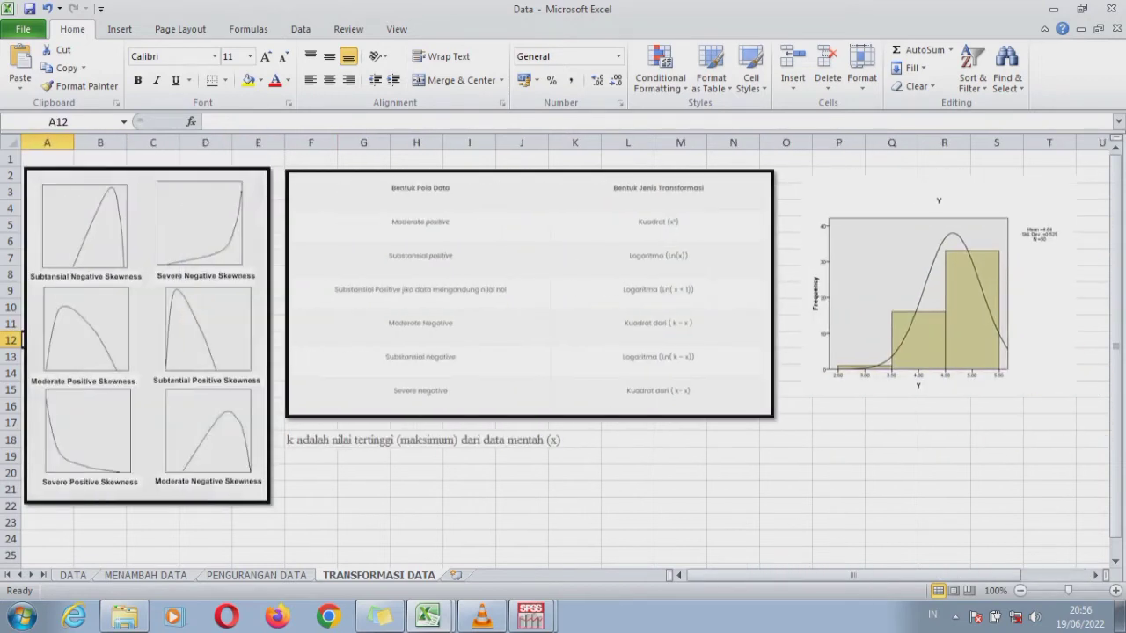
left_click(147, 335)
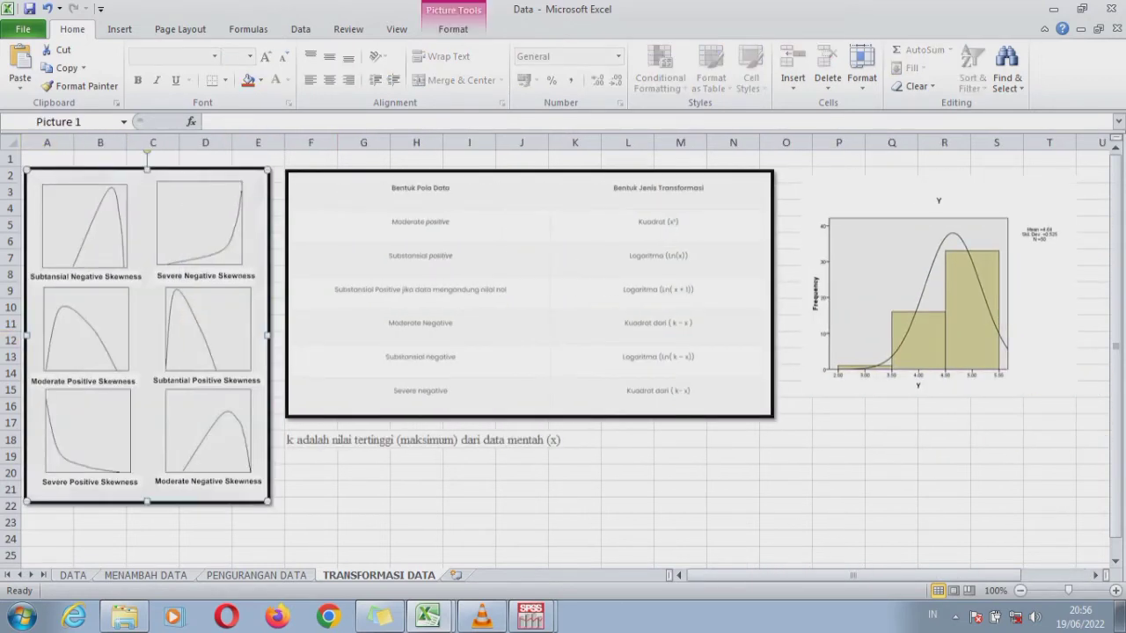
key("Tab")
key("Tab")
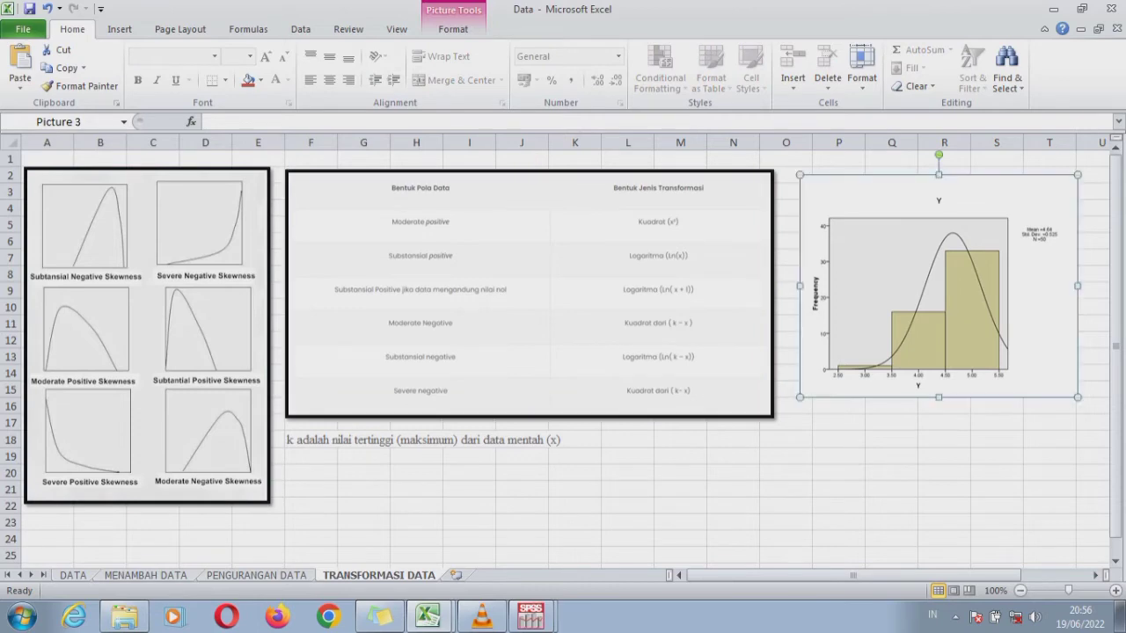
key("Delete")
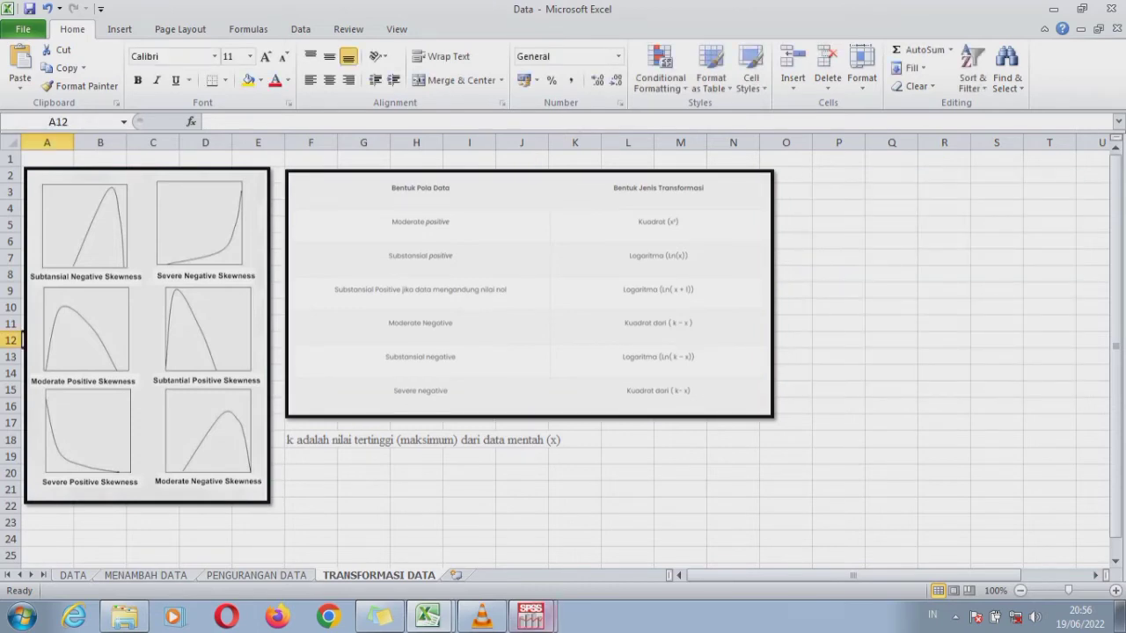
- Switch to SPSS and exit it, discarding the changes to MENGURANGI RESPONDEN.sav and the output document
mouse_move(531, 615)
left_click(493, 572)
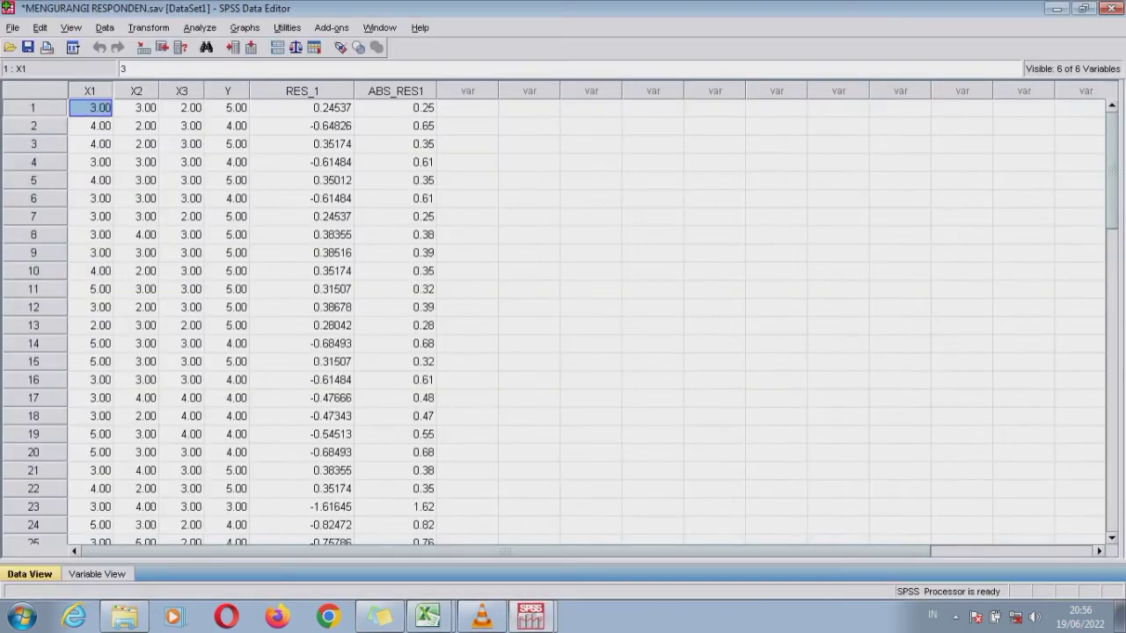
key("alt+F4")
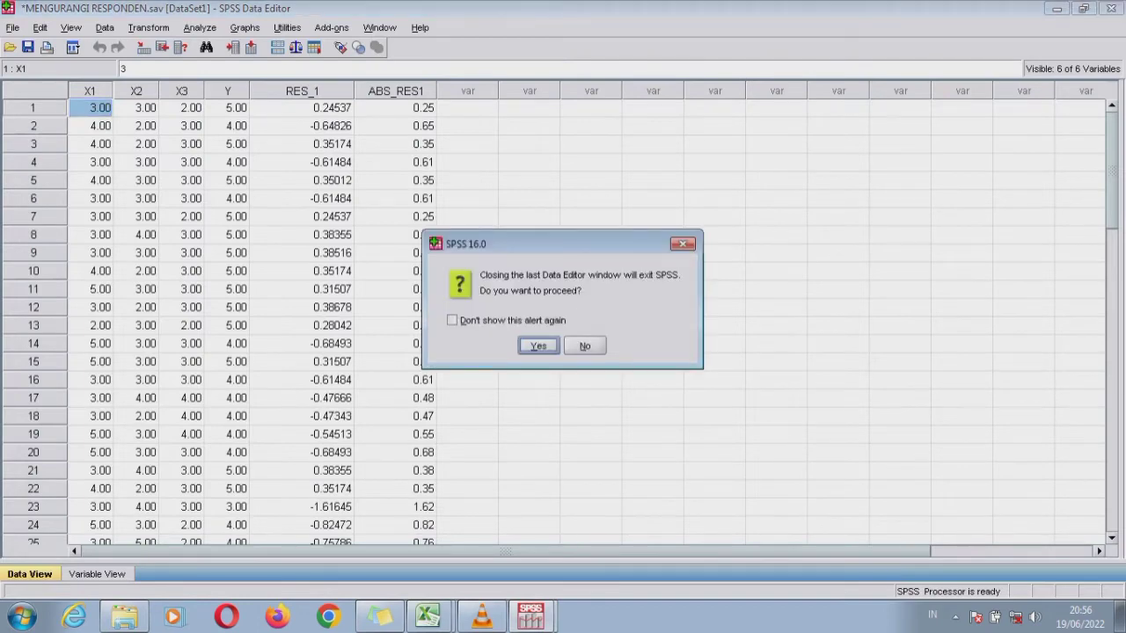
key("Return")
left_click(562, 348)
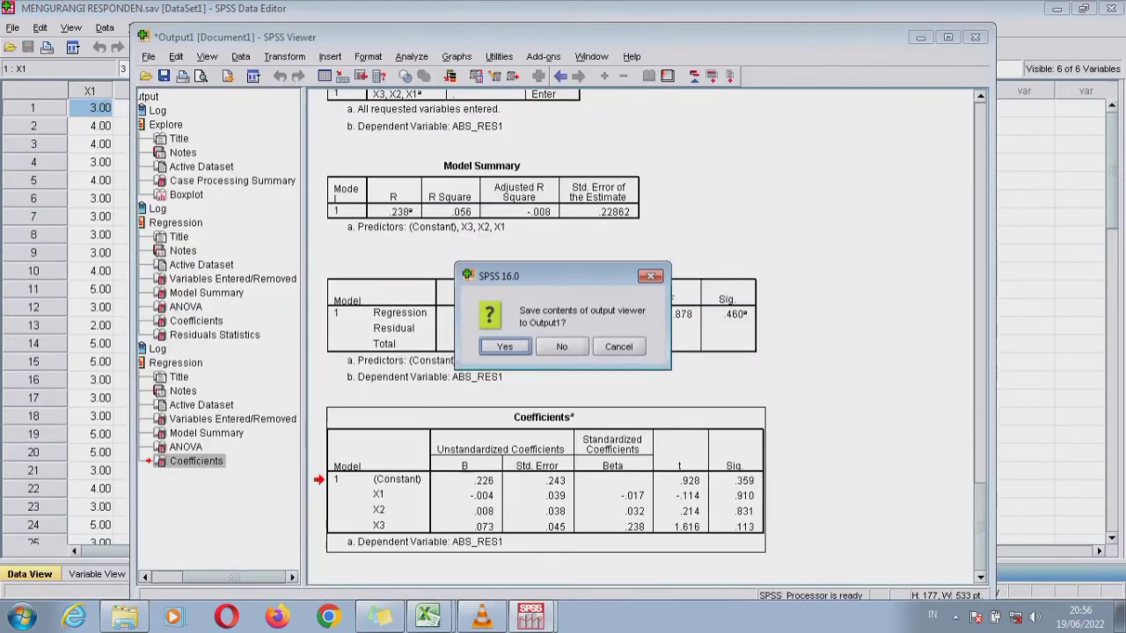
left_click(561, 347)
- Open the TRANSFORMASI DATA SPSS file from the Tidak Heterokedastisitas folder and check the skewness shapes in the Excel Data workbook
left_click(124, 616)
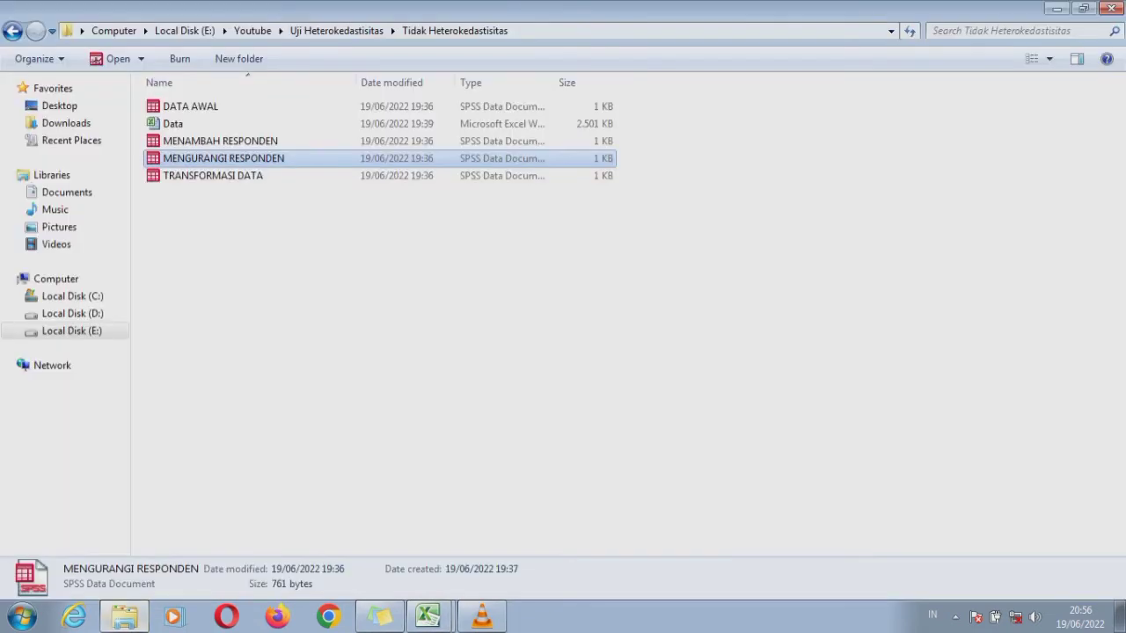
double_click(213, 175)
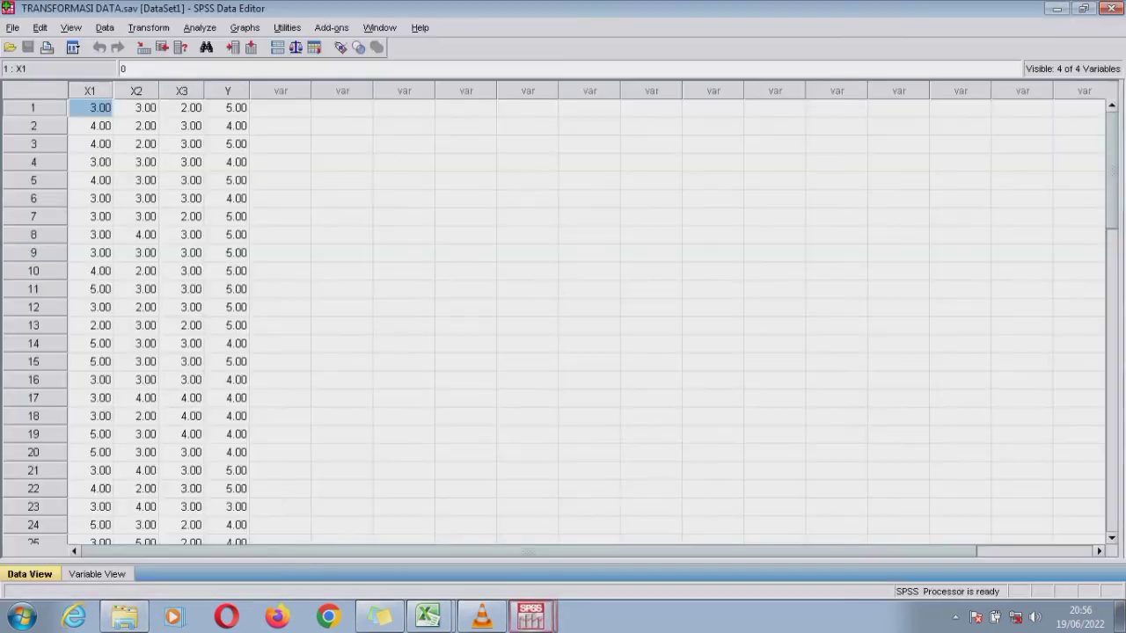
left_click(428, 616)
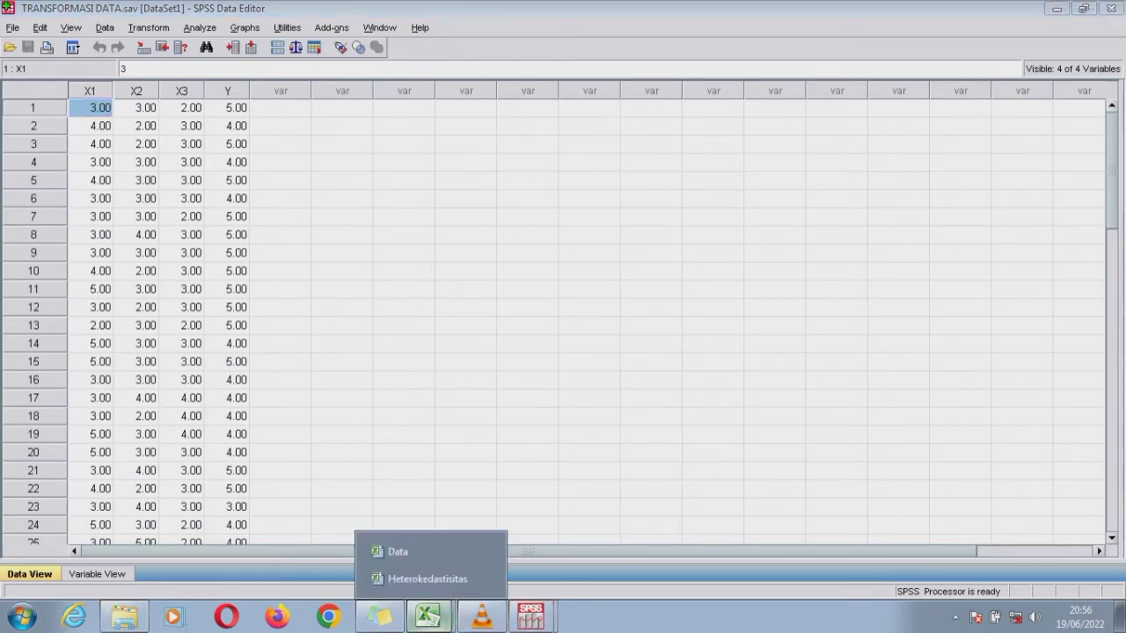
left_click(398, 551)
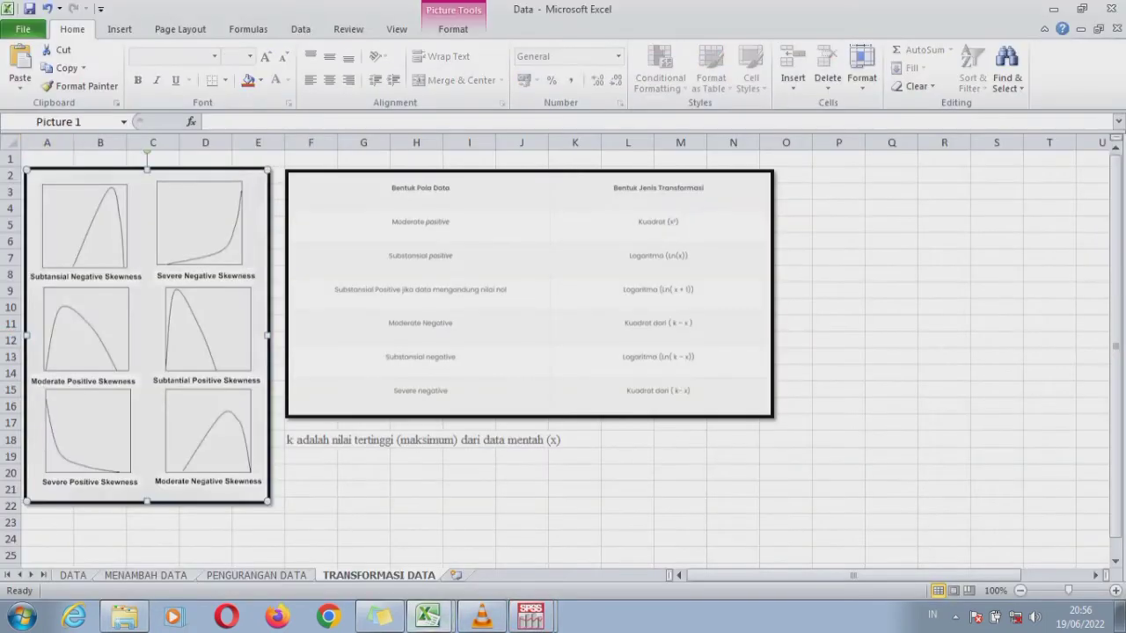
left_click(530, 615)
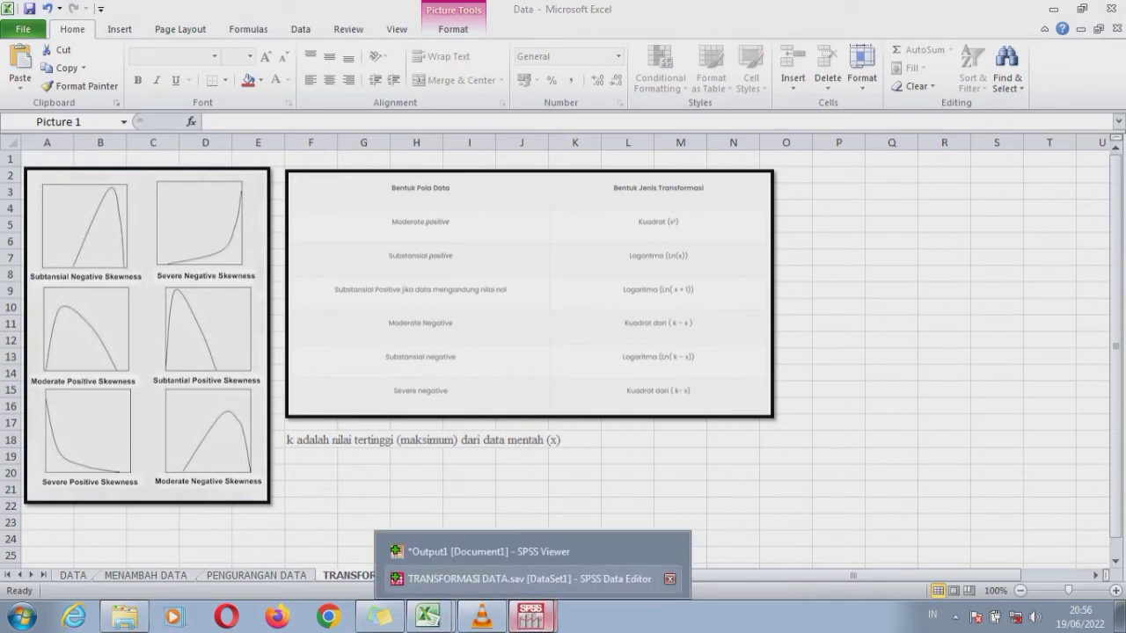
left_click(527, 579)
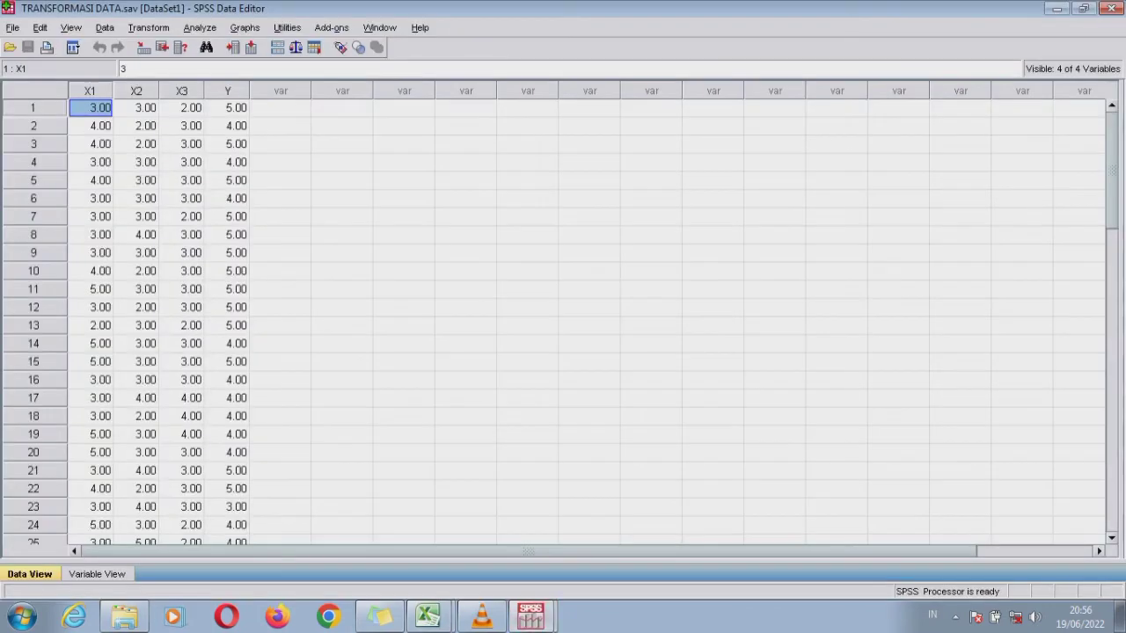
- Set up a Frequencies analysis with X1, X2 and X3 as the variables, leaving out Y
left_click(200, 28)
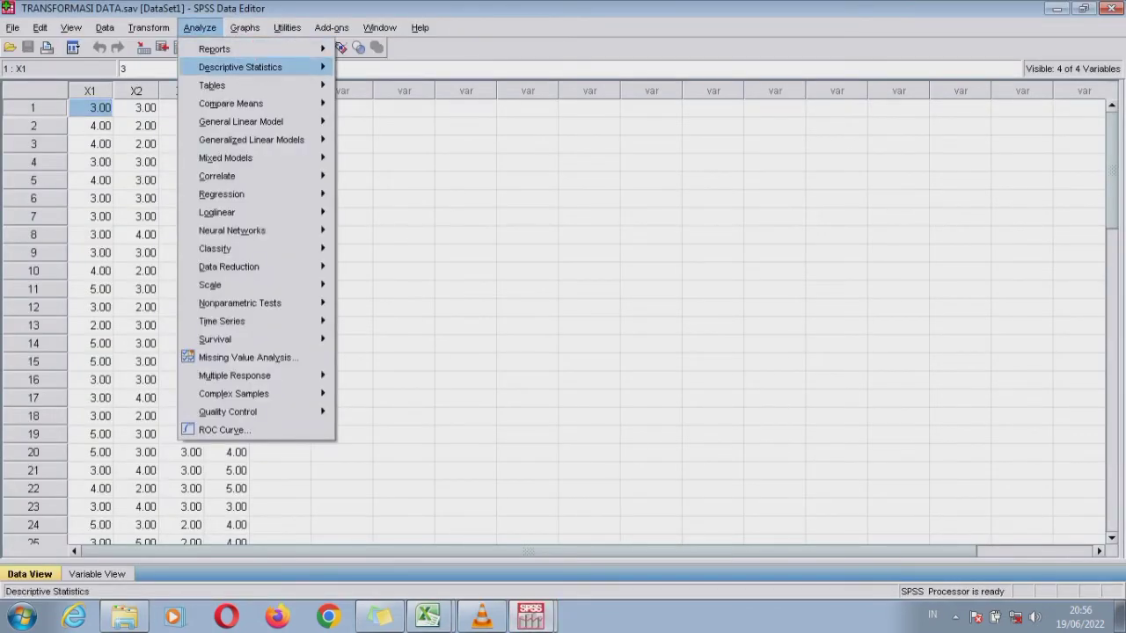
key("Right")
key("Return")
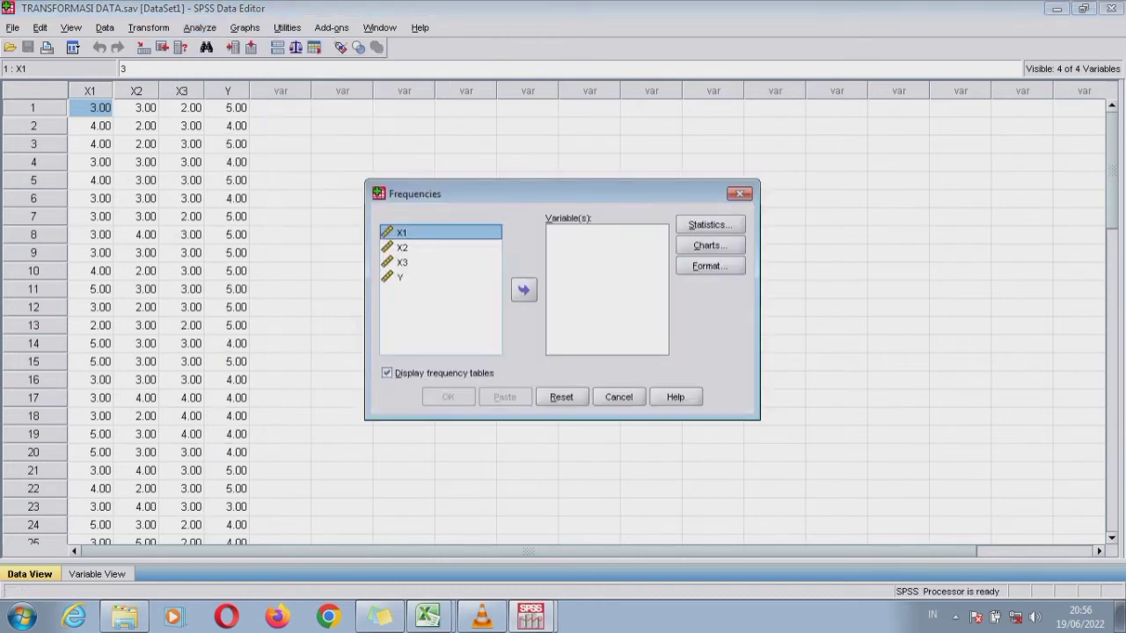
key("shift+Down")
key("shift+Down")
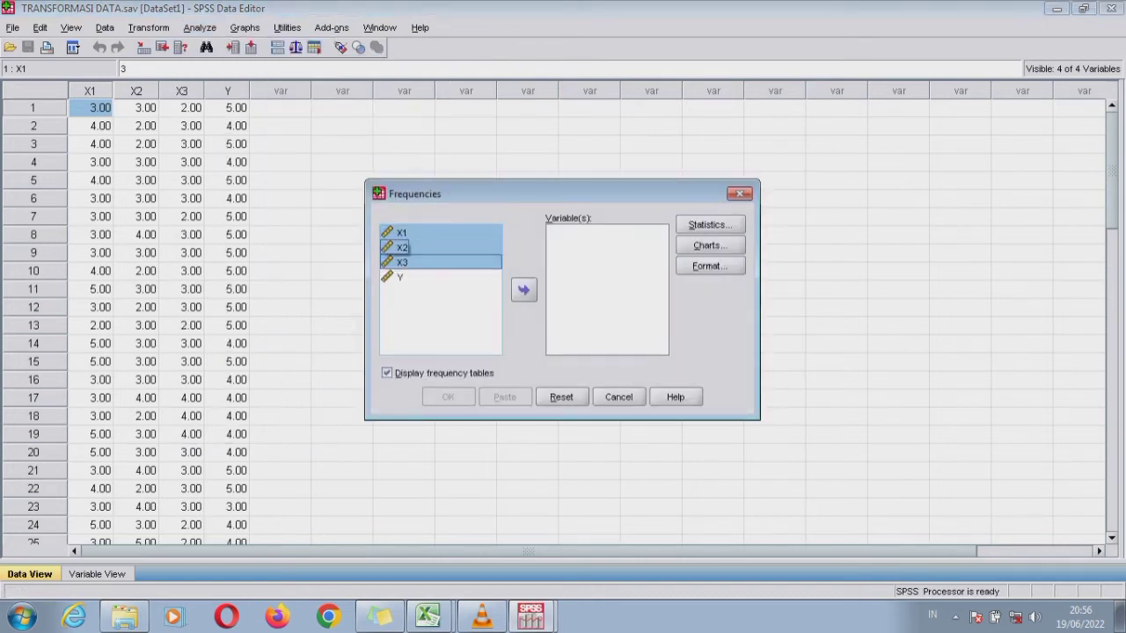
left_click(524, 290)
- Add histograms with a normal curve to the Frequencies analysis and run it
left_click(711, 246)
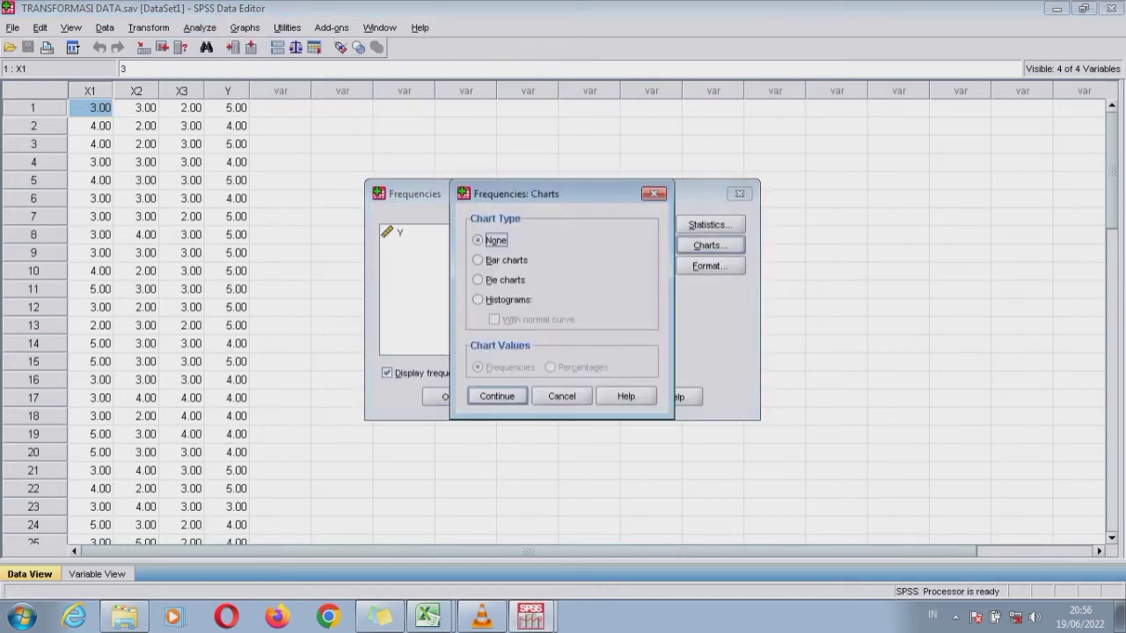
left_click(478, 300)
left_click(494, 319)
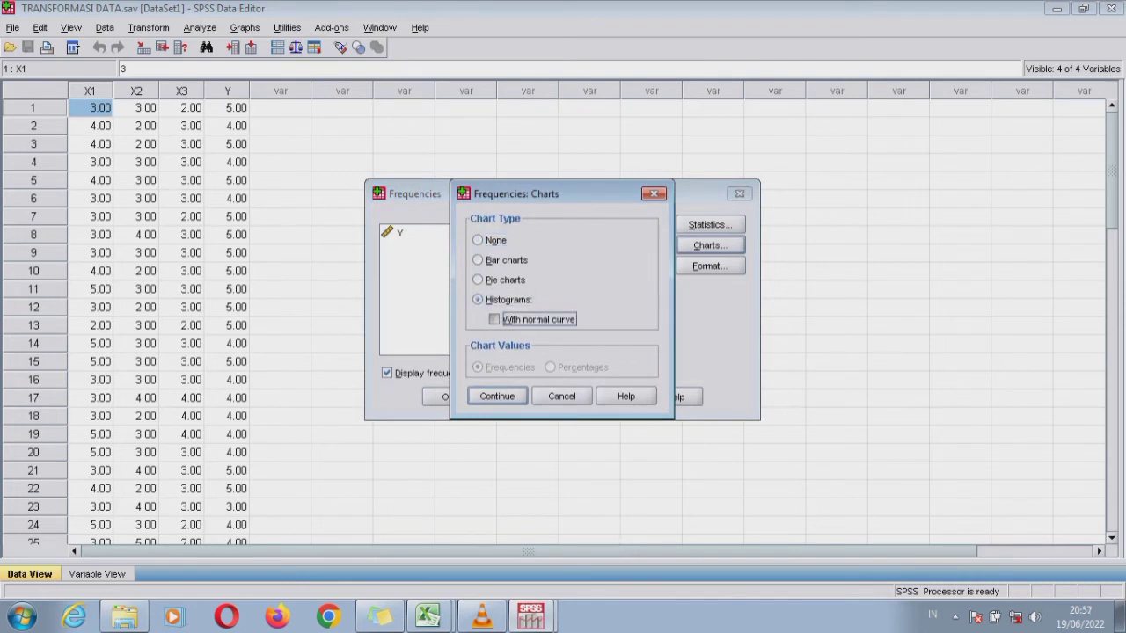
left_click(497, 397)
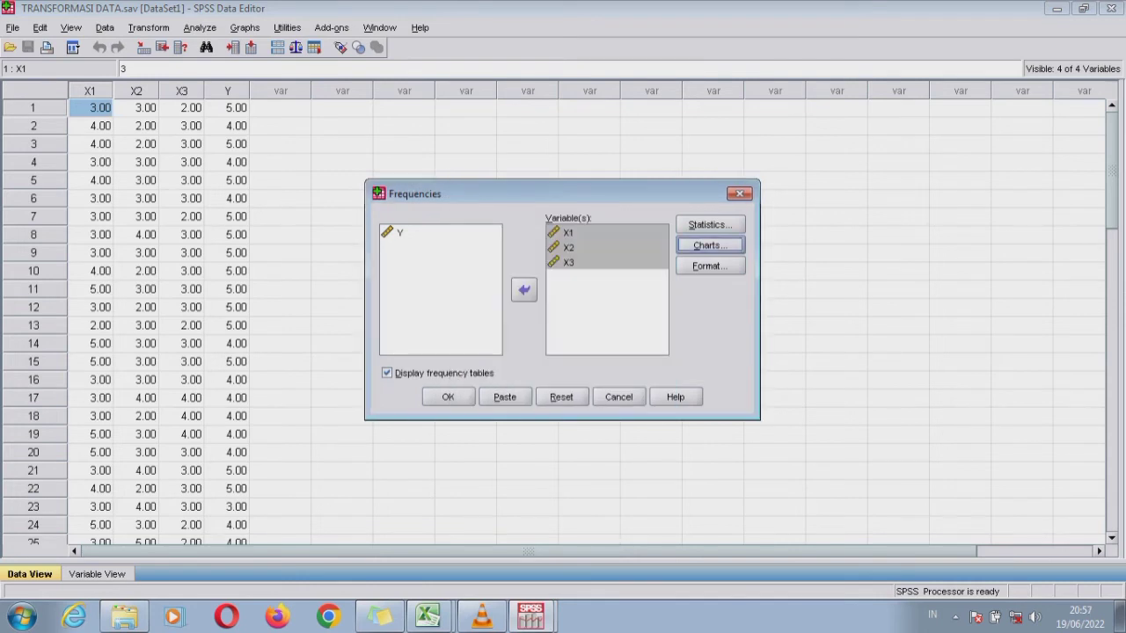
left_click(449, 397)
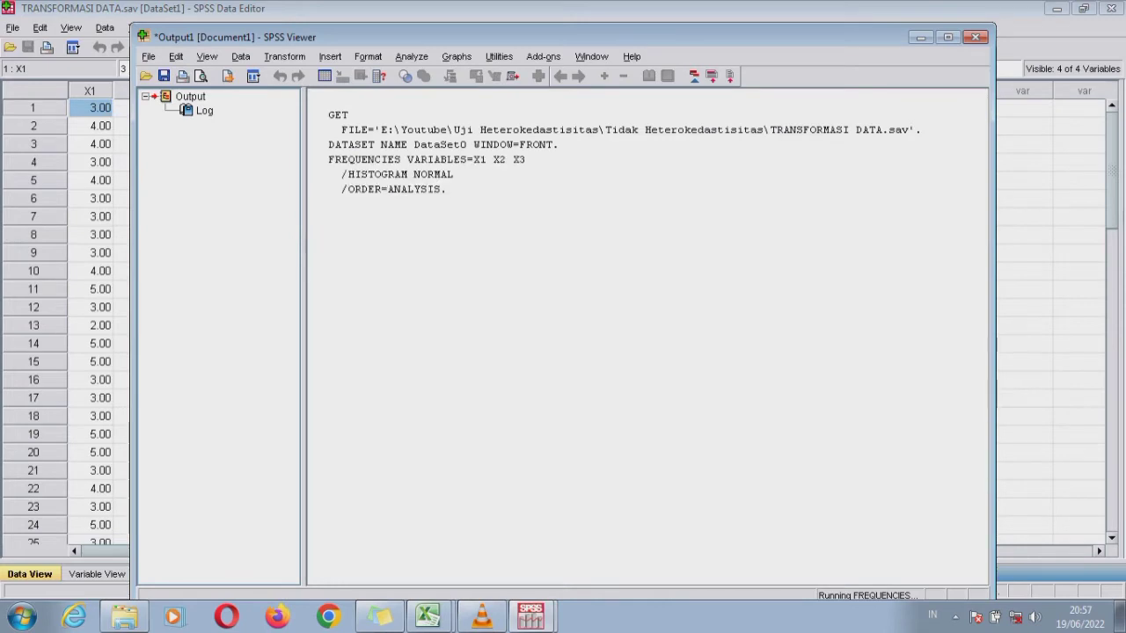
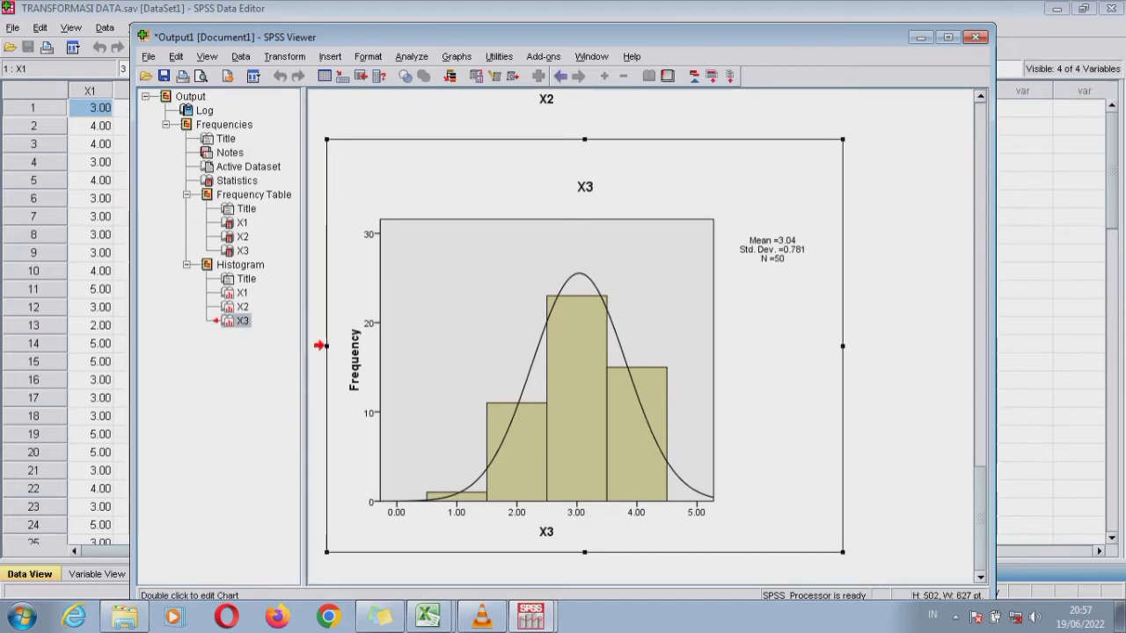
- Switch to the Excel Data workbook and paste the X3 histogram as a PNG picture at cell P3 of the TRANSFORMASI DATA sheet
mouse_move(430, 617)
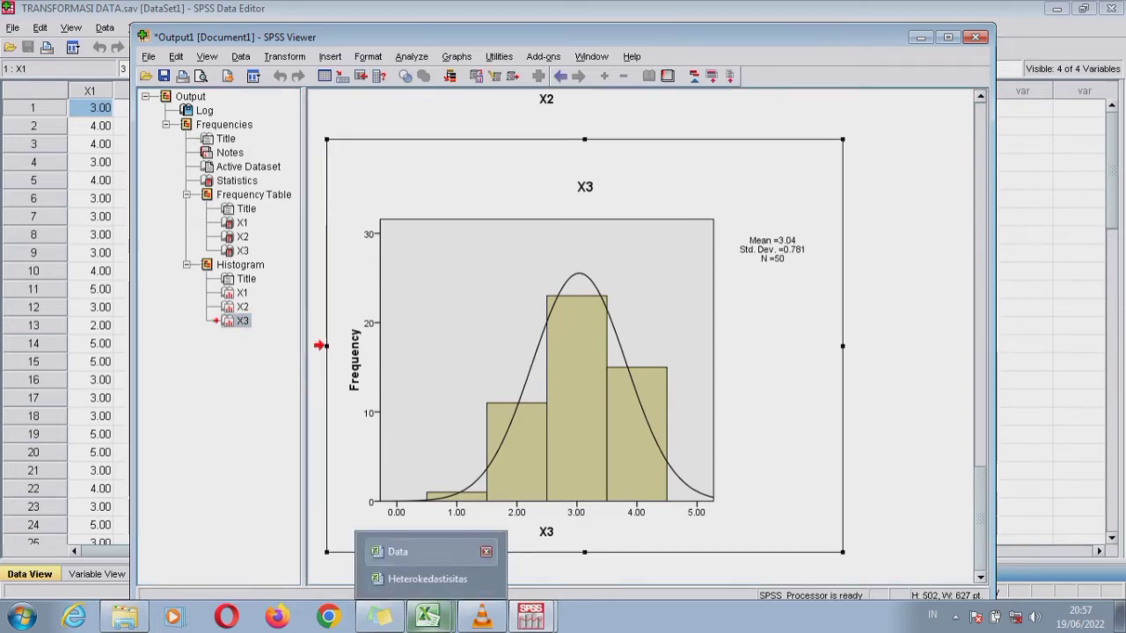
left_click(403, 551)
left_click(839, 241)
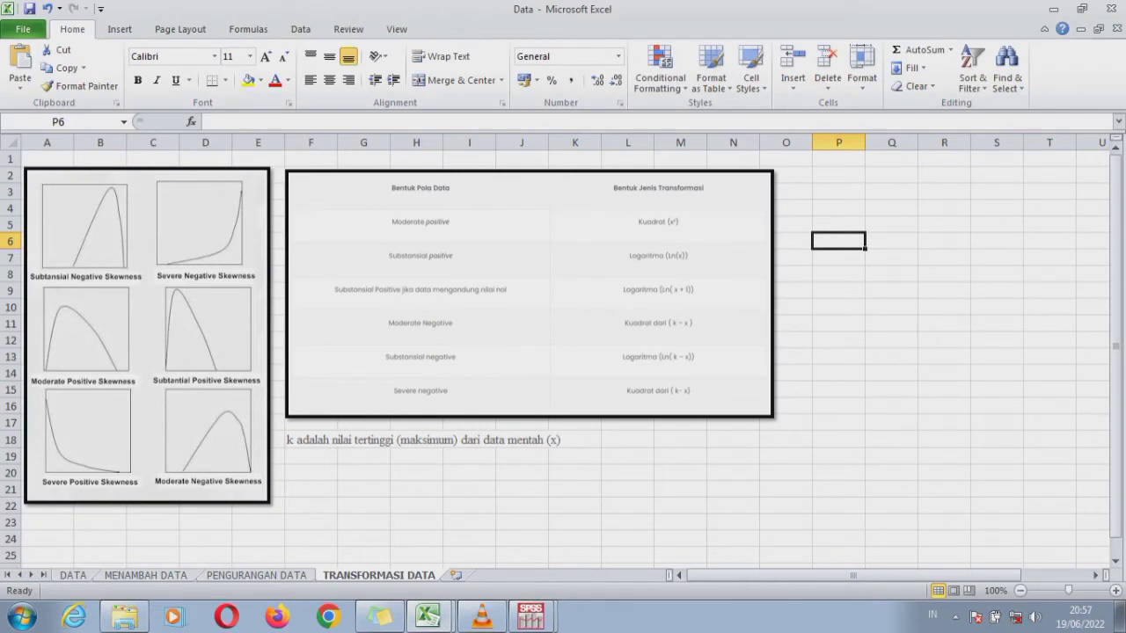
right_click(836, 189)
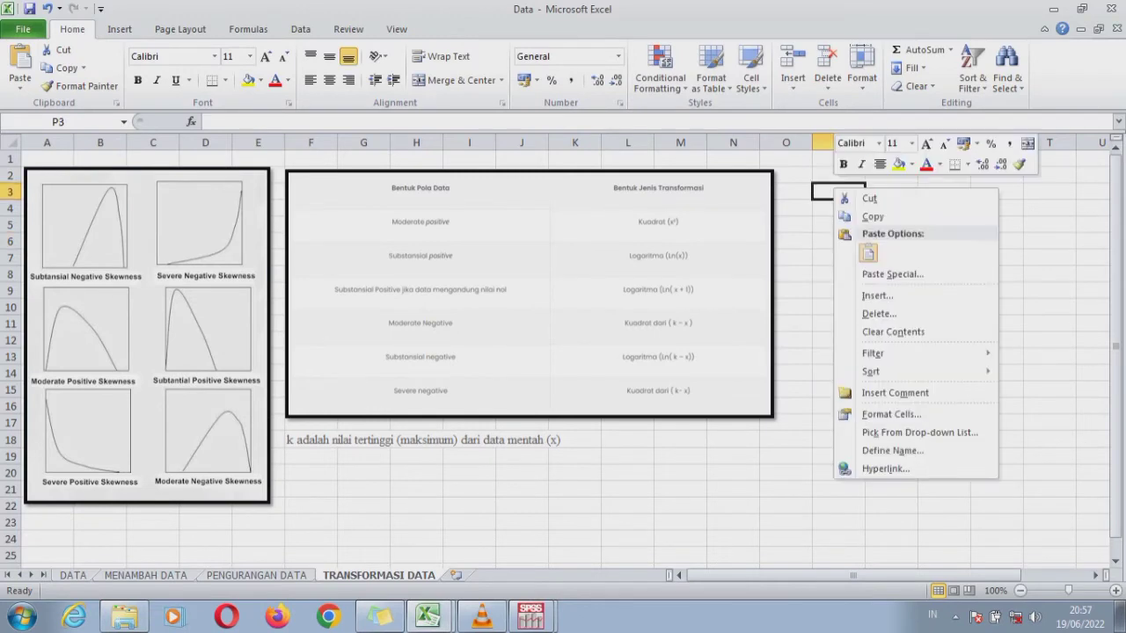
left_click(892, 273)
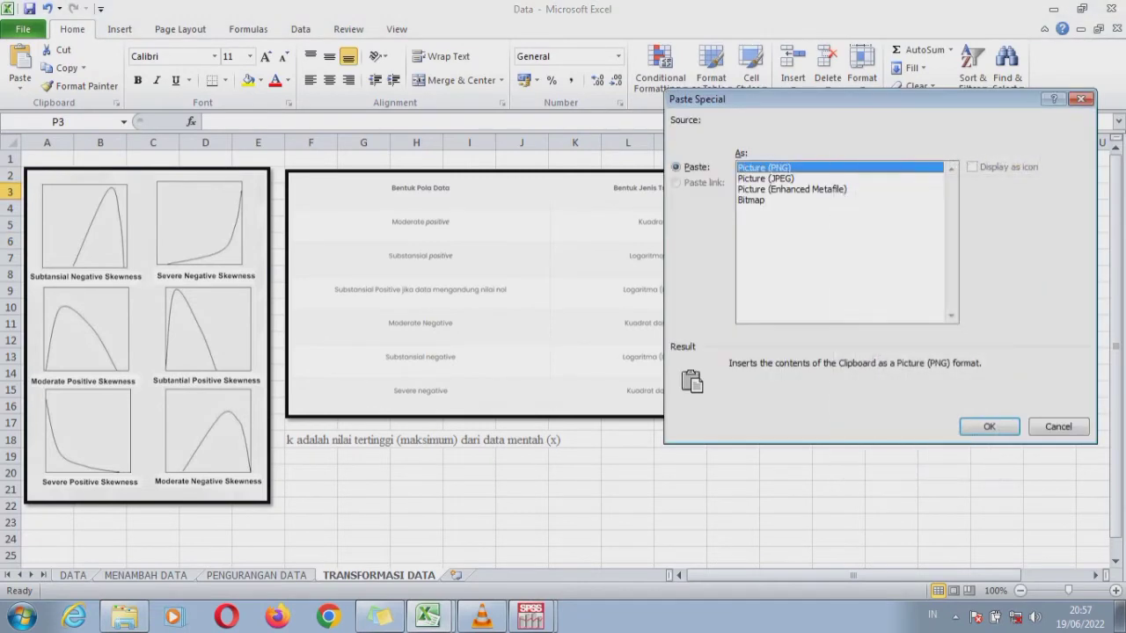
left_click(988, 426)
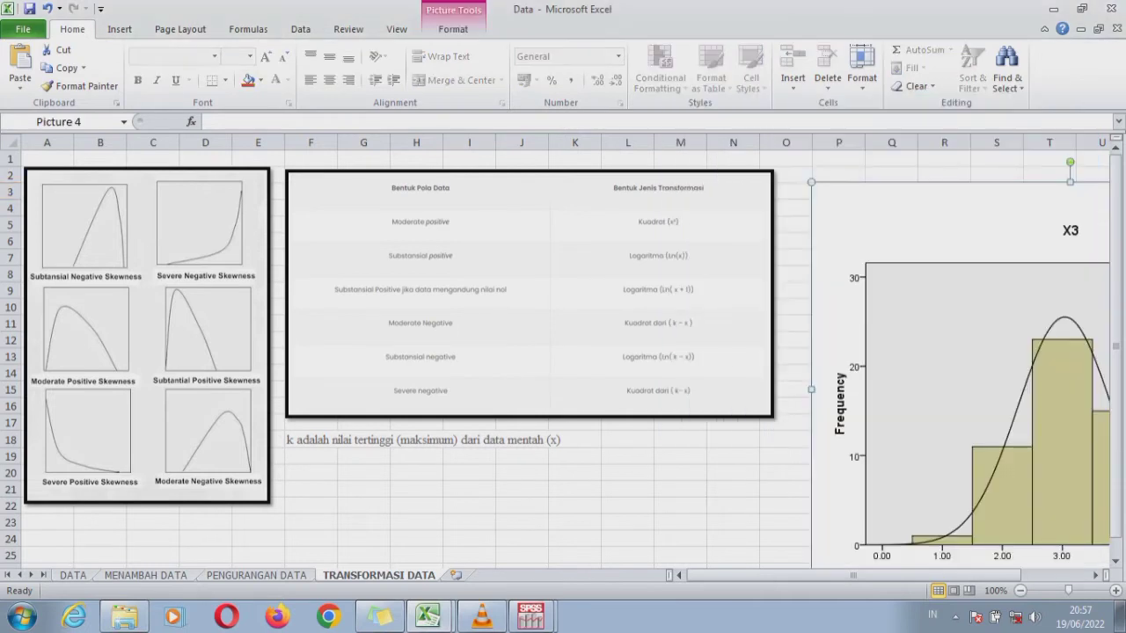
- Shrink the X3 histogram picture and place it beside the transformation table, across columns P to U near the sheet's top
left_click_drag(811, 182, 1025, 354)
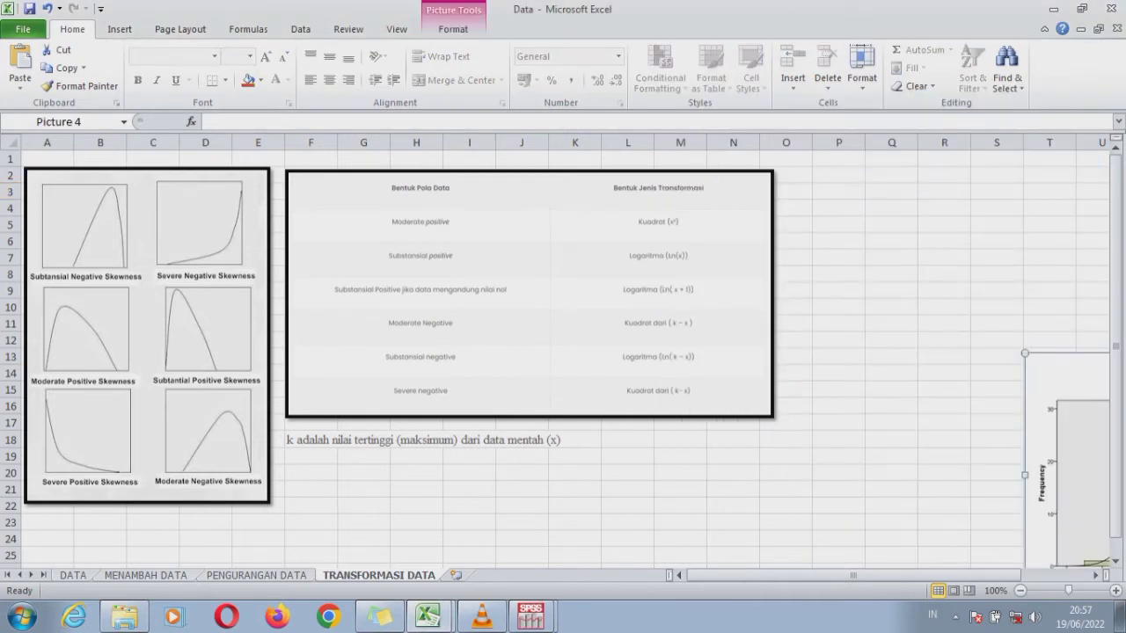
key("ctrl+z")
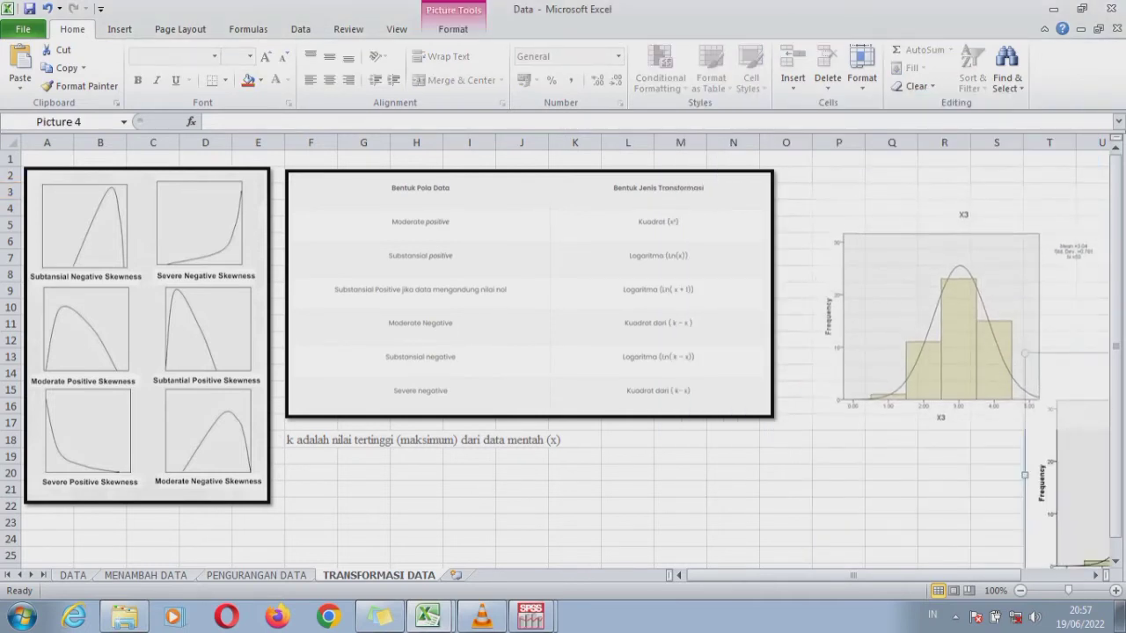
left_click_drag(962, 308, 953, 286)
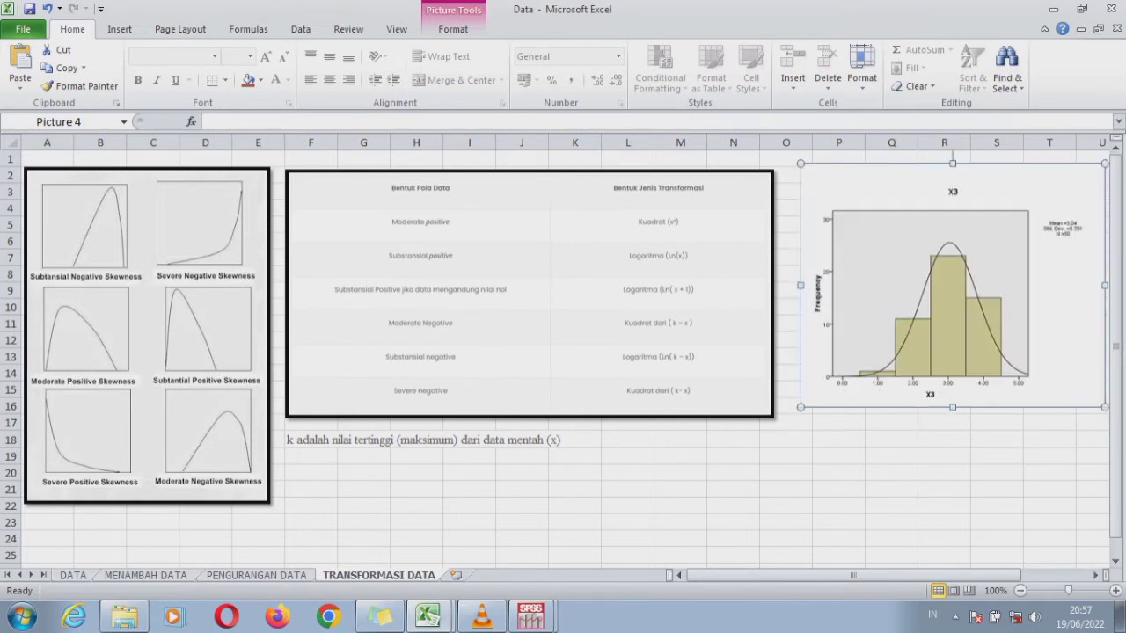
- Draw a rectangle about 3.36 cm high and 3.68 cm wide over the Moderate Negative Skewness curve
left_click(181, 29)
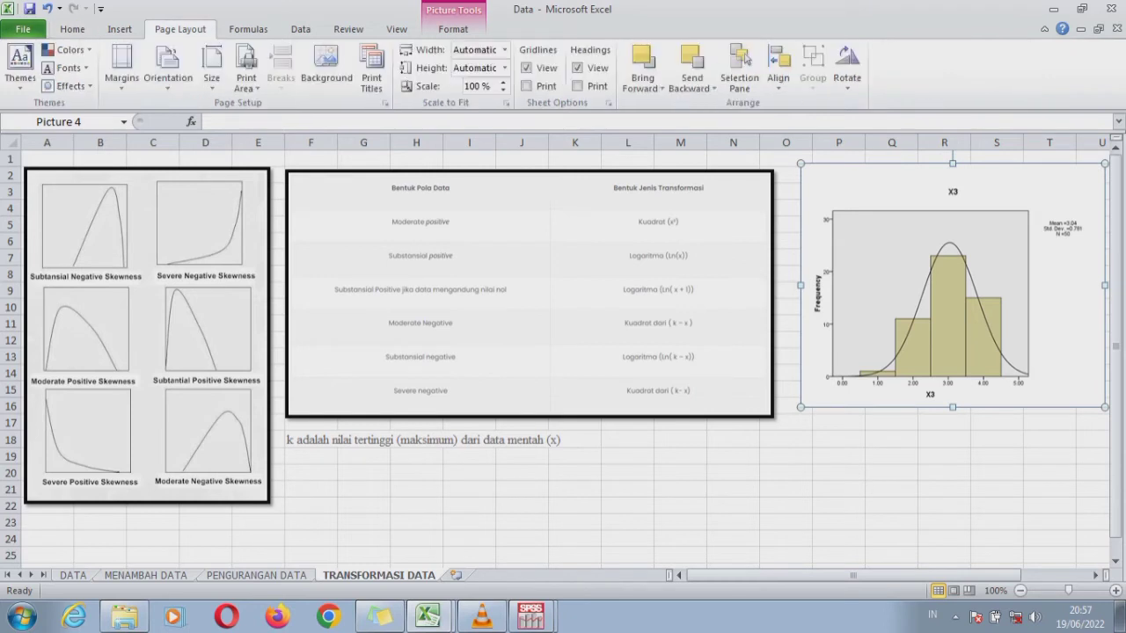
left_click(120, 29)
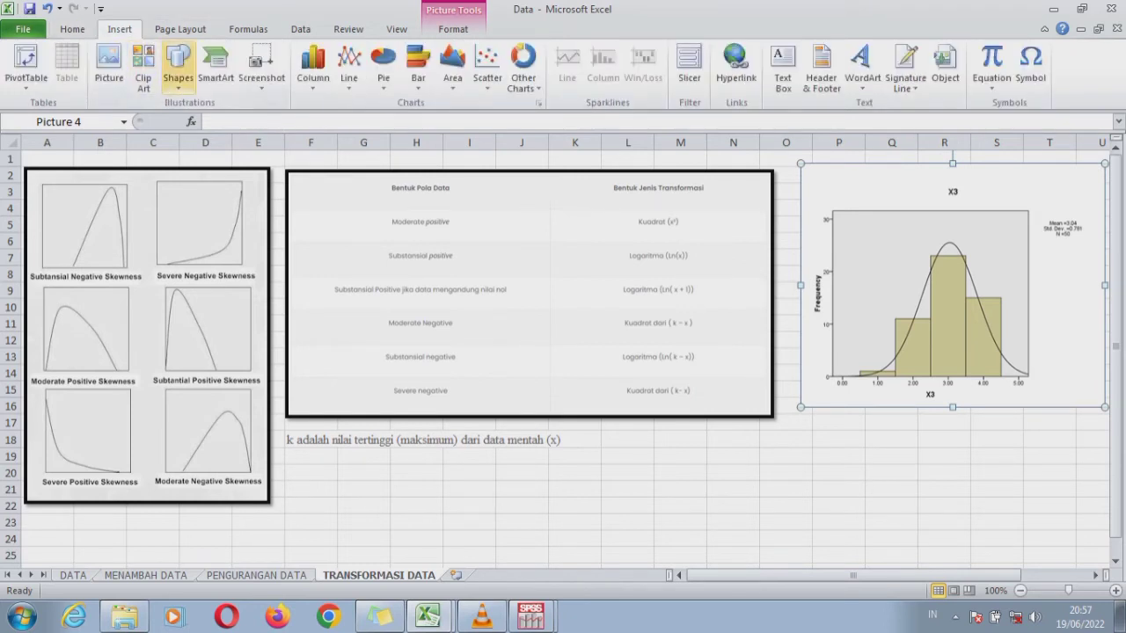
left_click(178, 71)
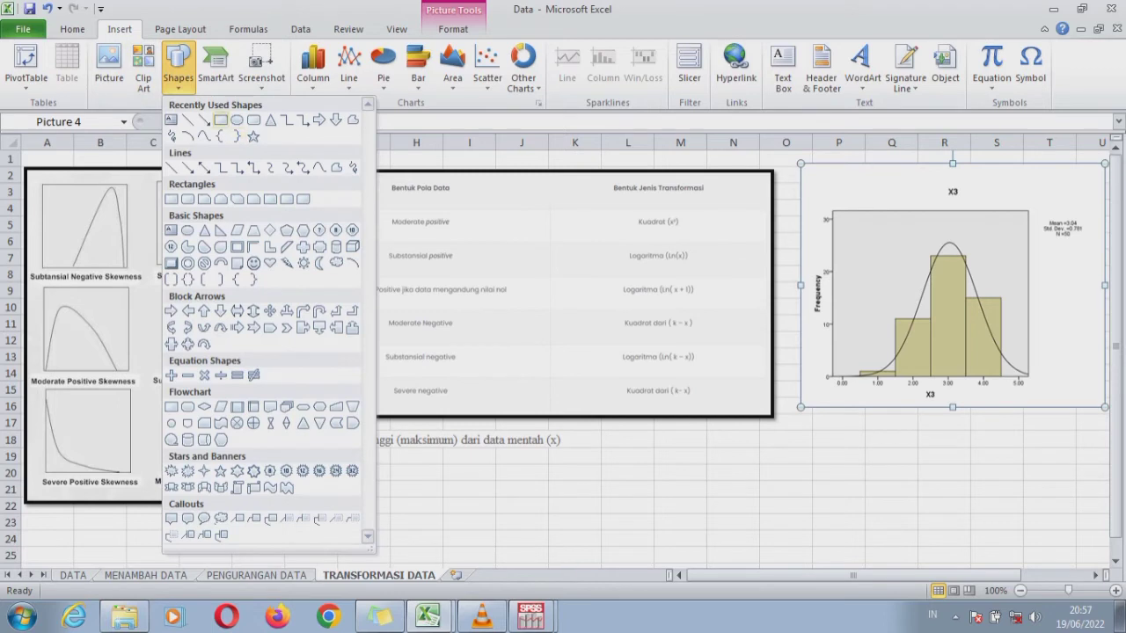
left_click(221, 121)
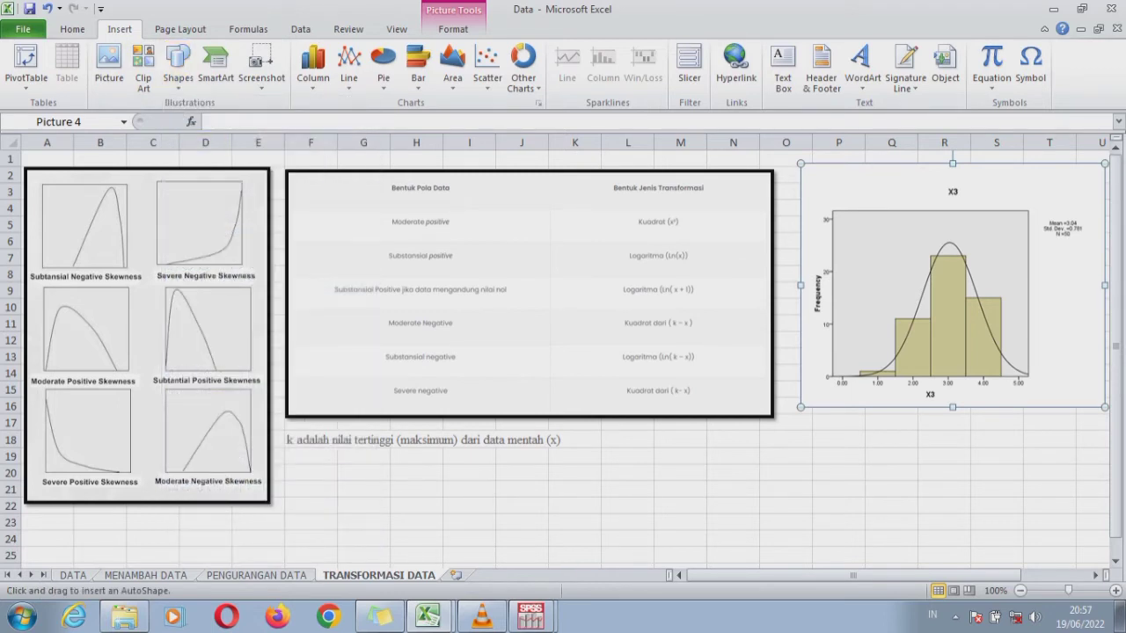
mouse_move(151, 383)
left_mouse_down()
mouse_move(275, 481)
mouse_move(269, 493)
left_mouse_up()
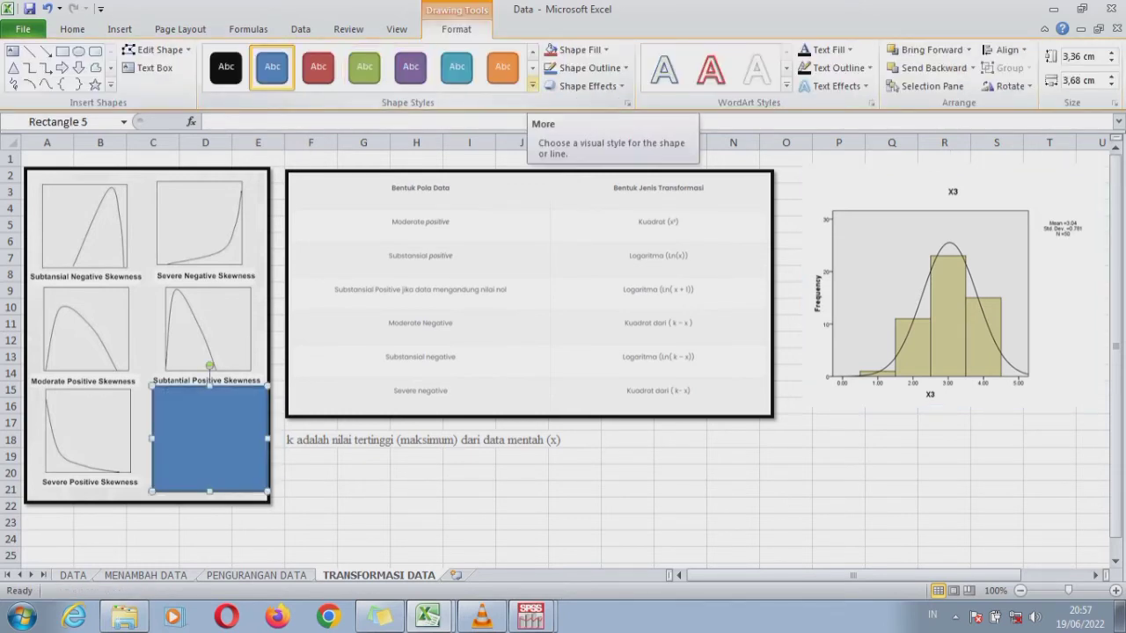
- Remove the rectangle's fill and widen it to about 3.94 cm so it frames the Moderate Negative Skewness curve and caption
left_click(533, 84)
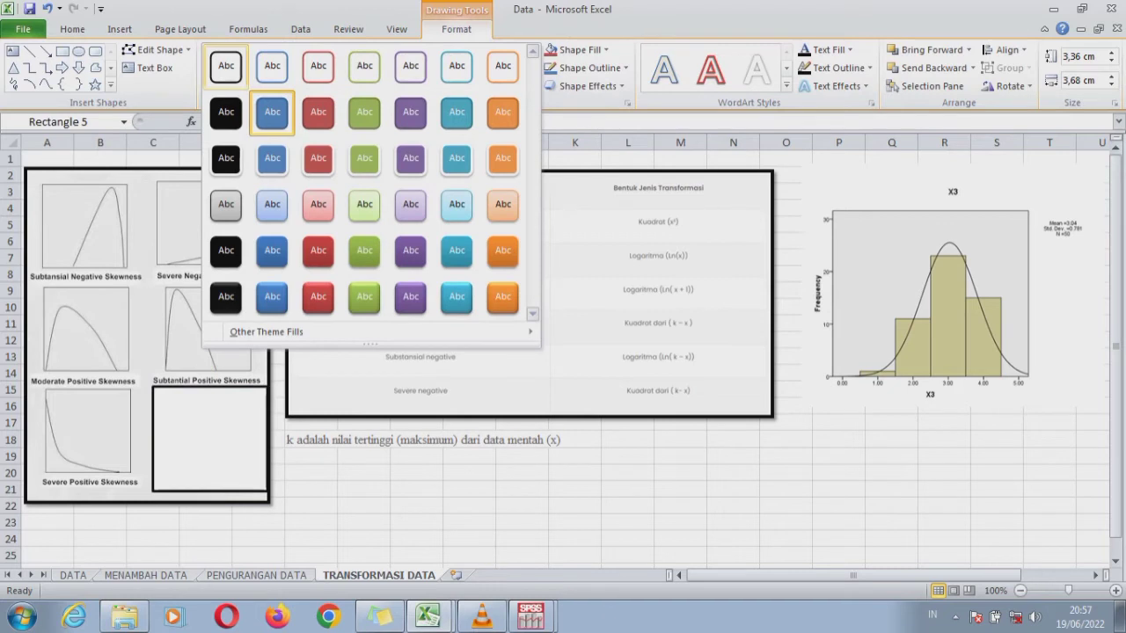
left_click(588, 68)
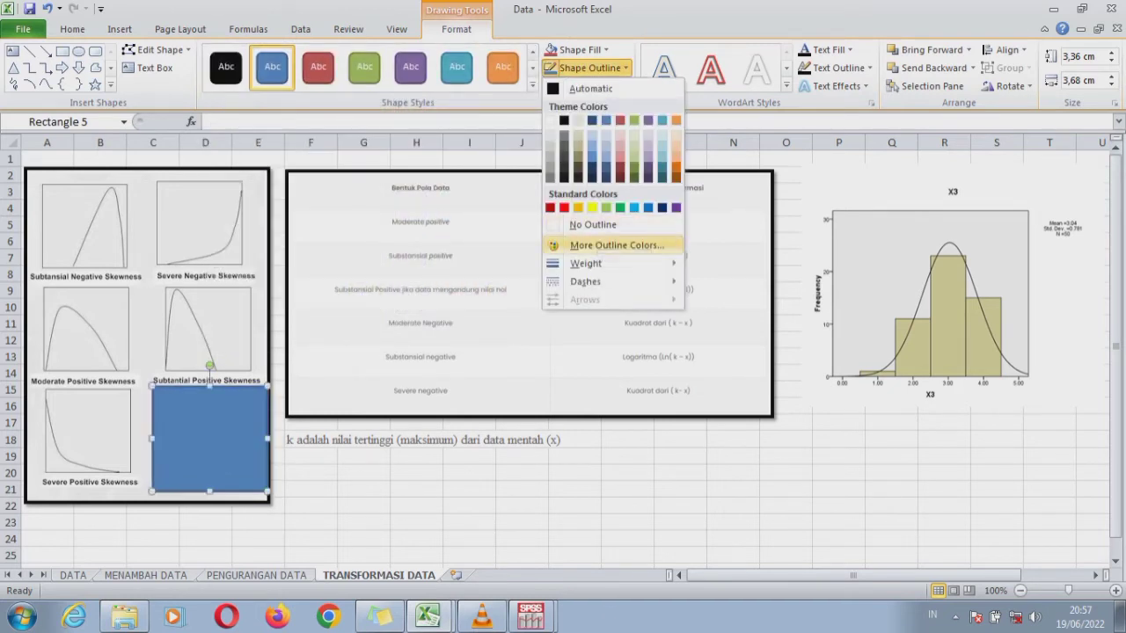
left_click(576, 49)
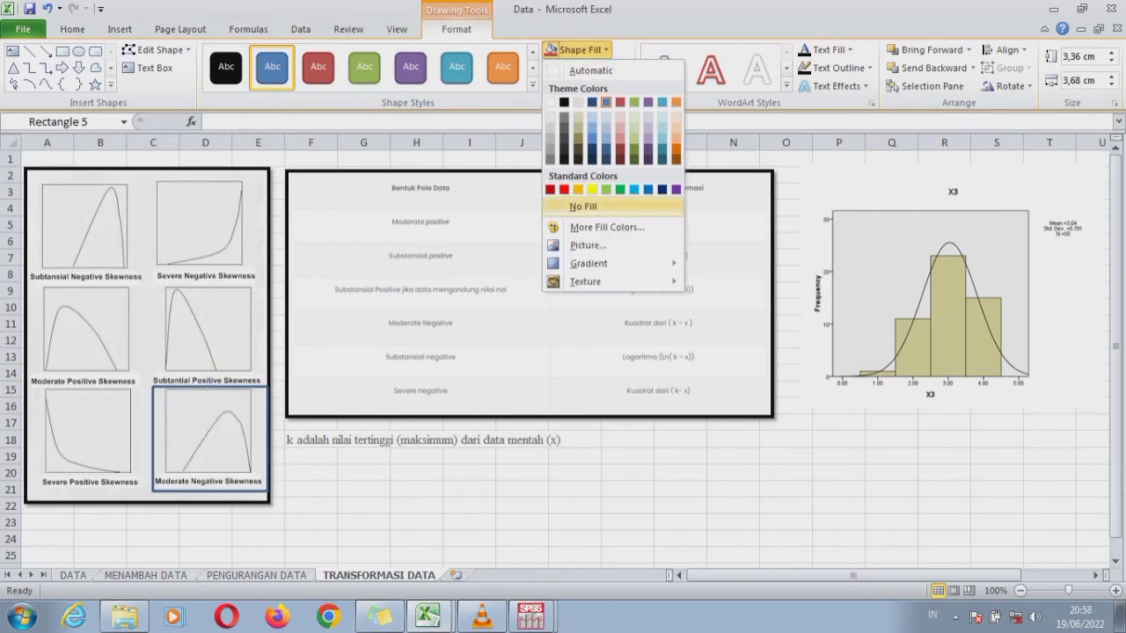
left_click(583, 205)
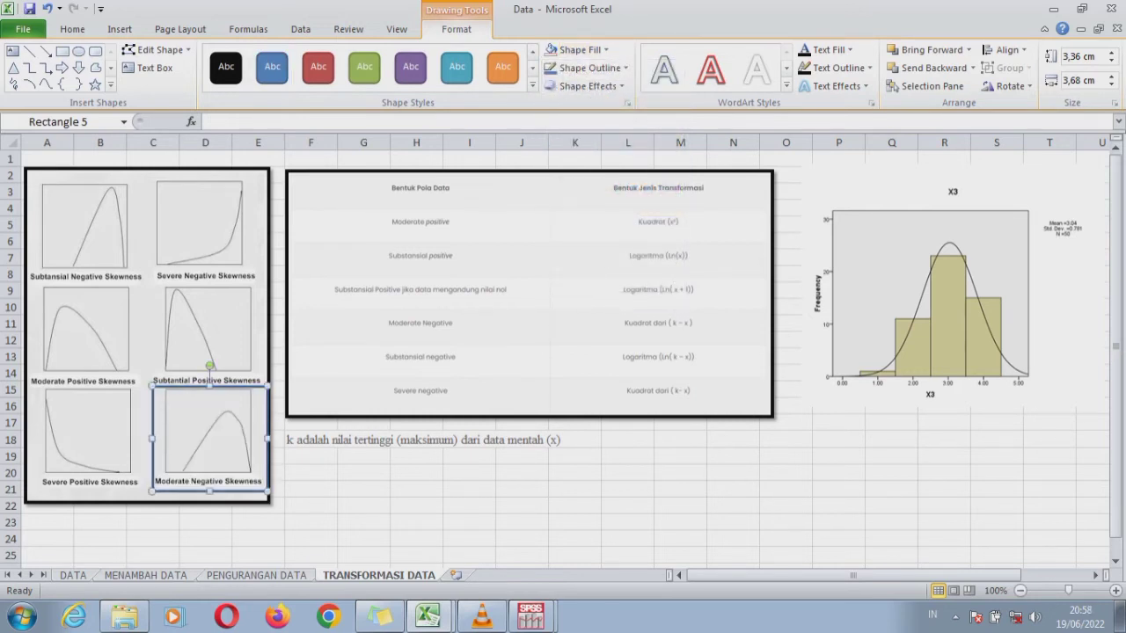
left_click_drag(152, 438, 144, 438)
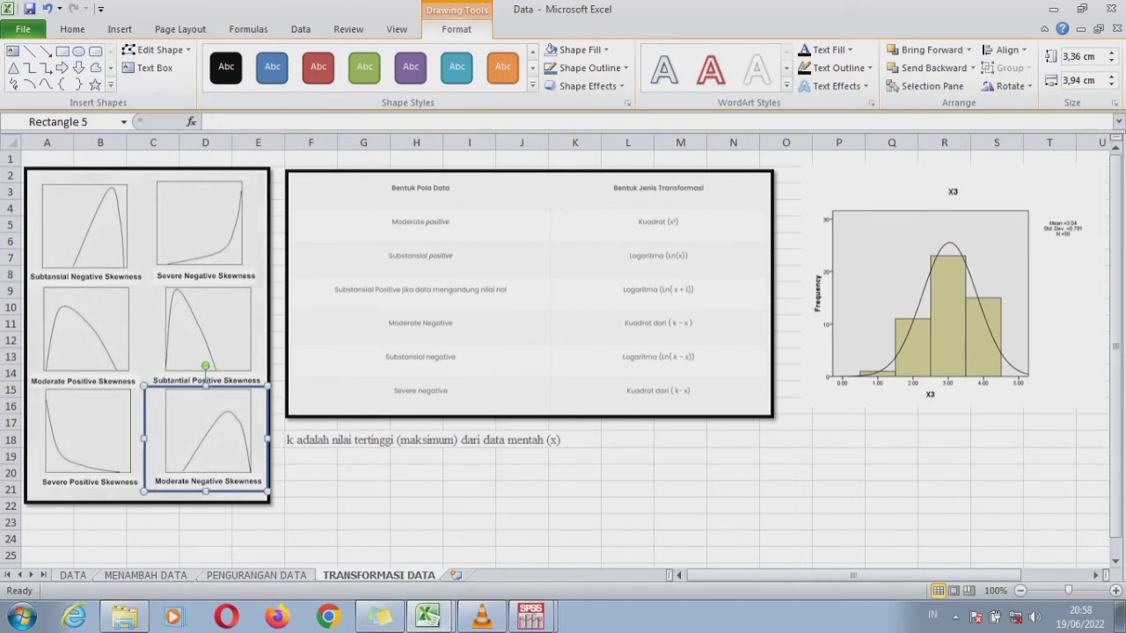
- Paste a copy of the unfilled rectangle and fit it around the Moderate Negative row of the transformation table, including Kuadrat dari (k - x)
left_click(308, 457)
key("ctrl+v")
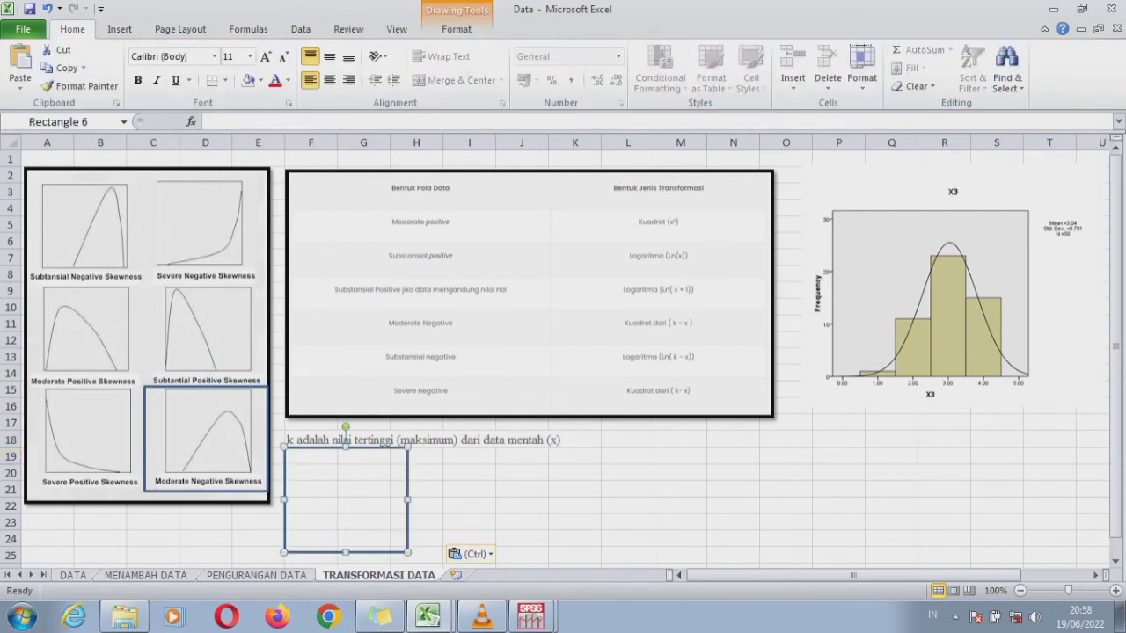
left_click_drag(345, 500, 402, 346)
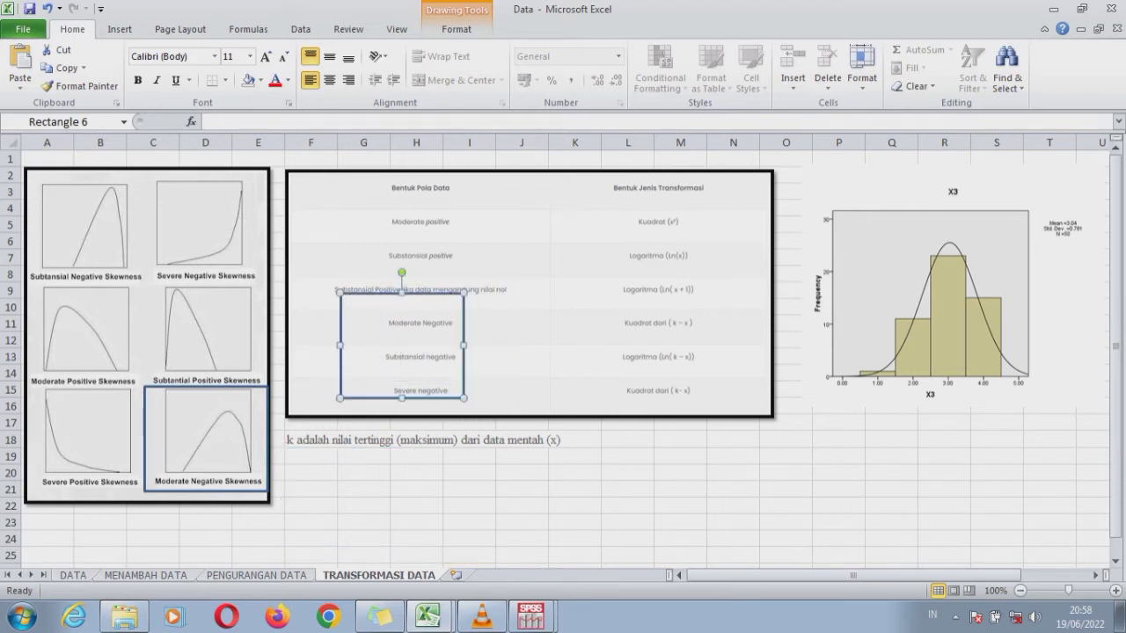
left_click_drag(402, 398, 401, 340)
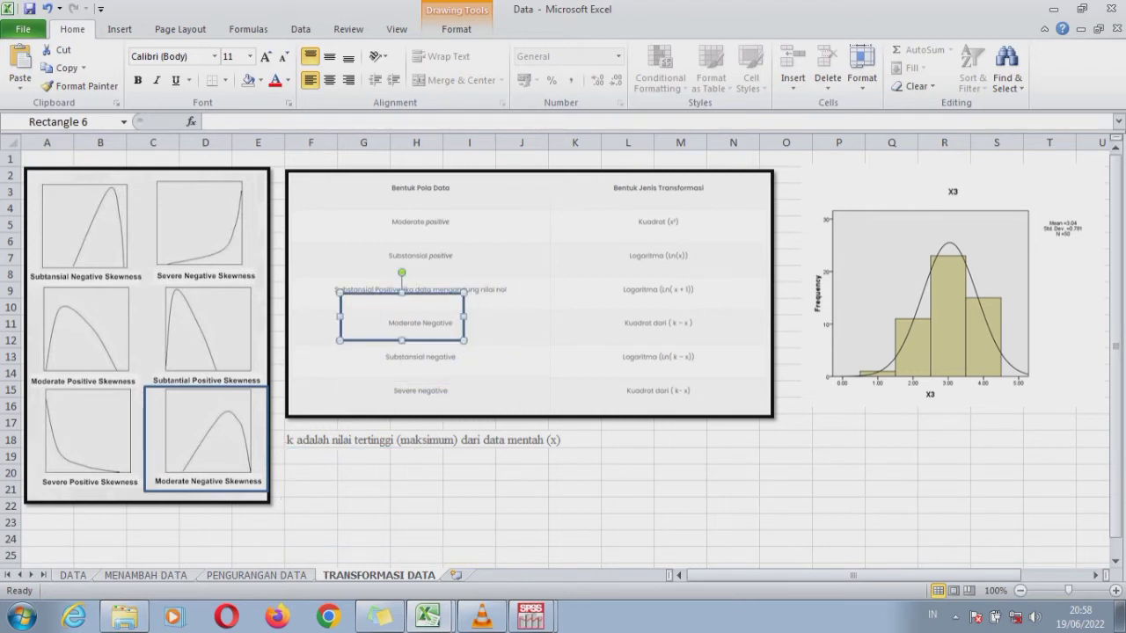
left_click_drag(401, 293, 401, 307)
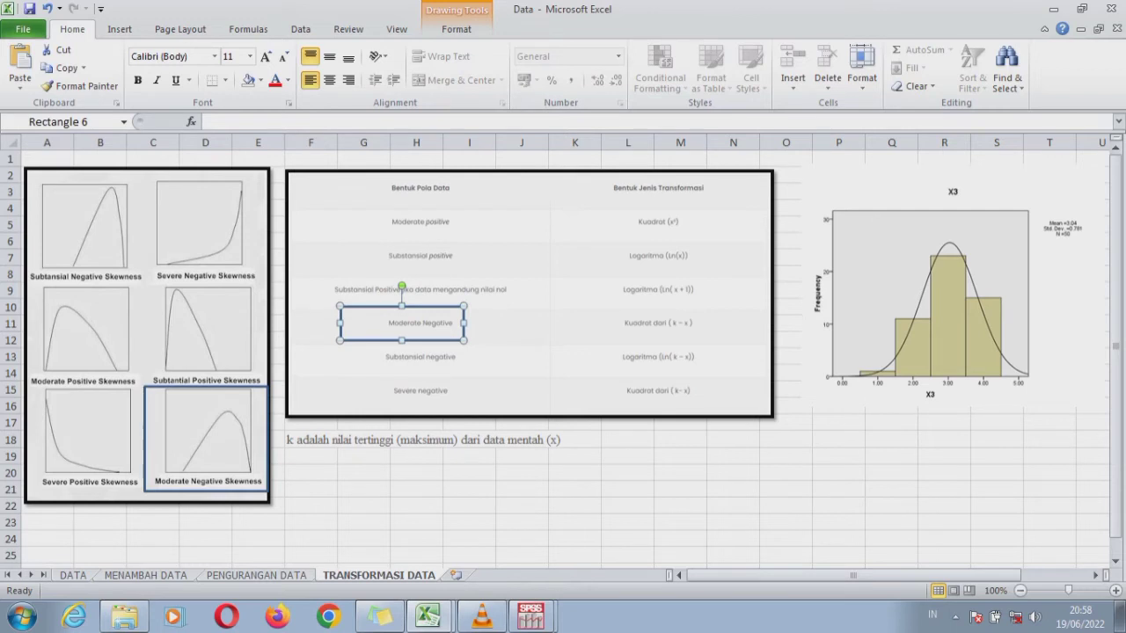
left_click_drag(464, 323, 758, 323)
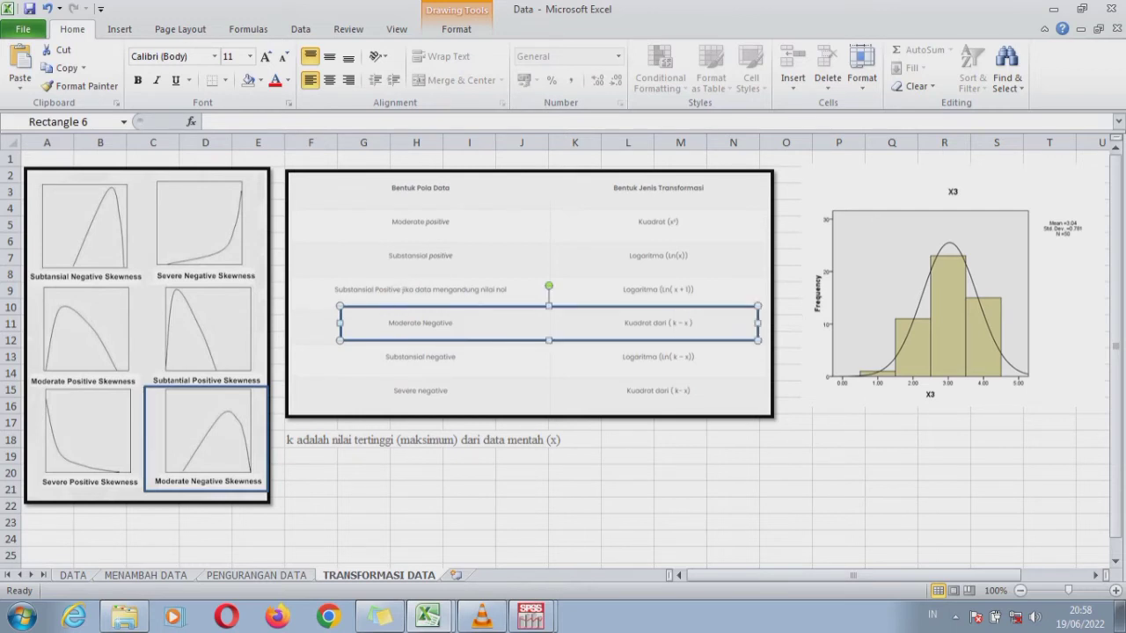
left_click_drag(339, 323, 299, 323)
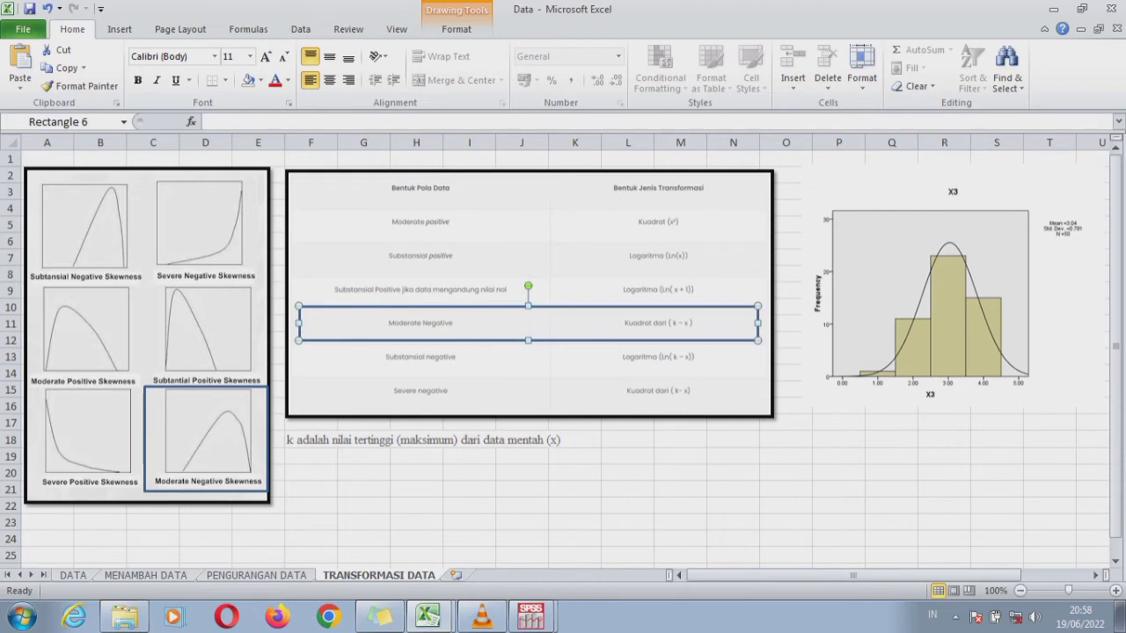
- Switch to the TRANSFORMASI DATA.sav dataset in SPSS and open Compute Variable
left_click(202, 422)
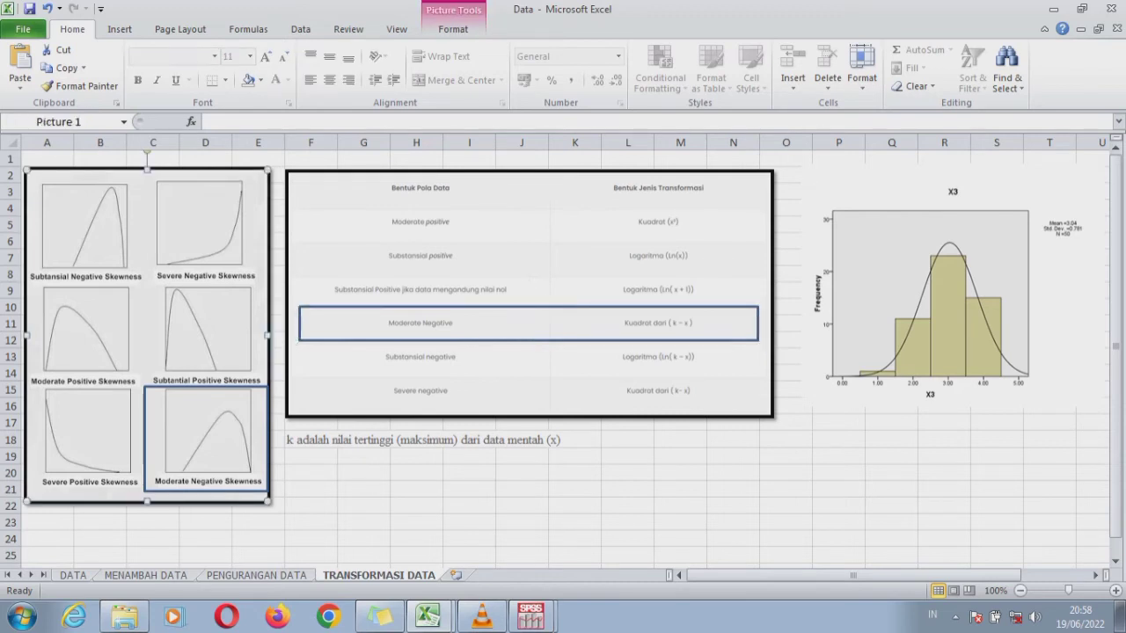
left_click(529, 323)
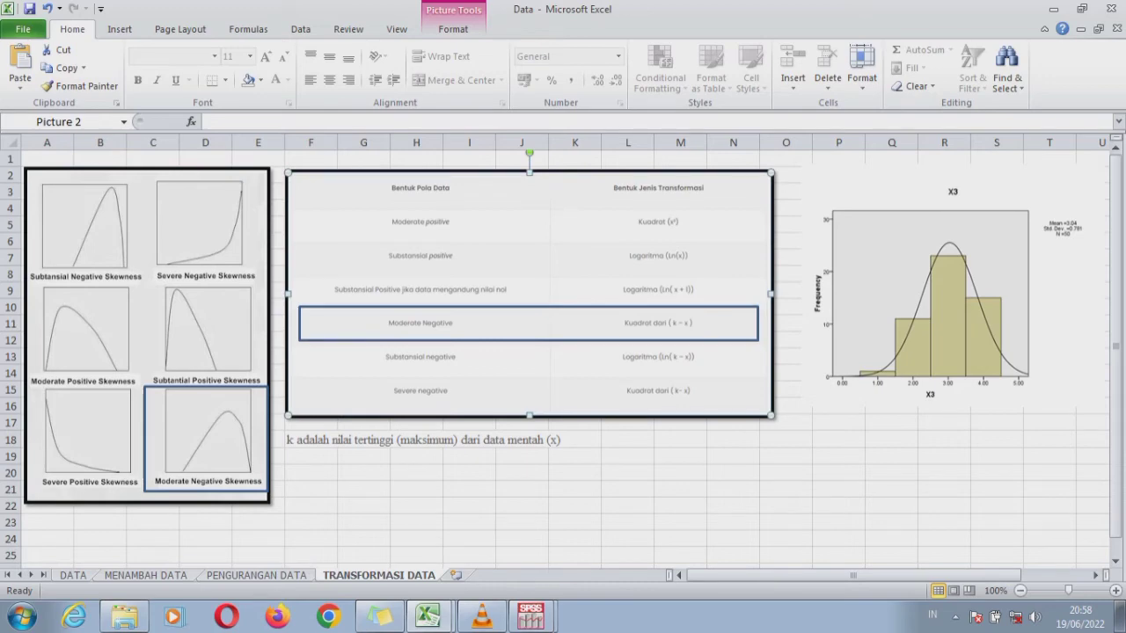
mouse_move(519, 616)
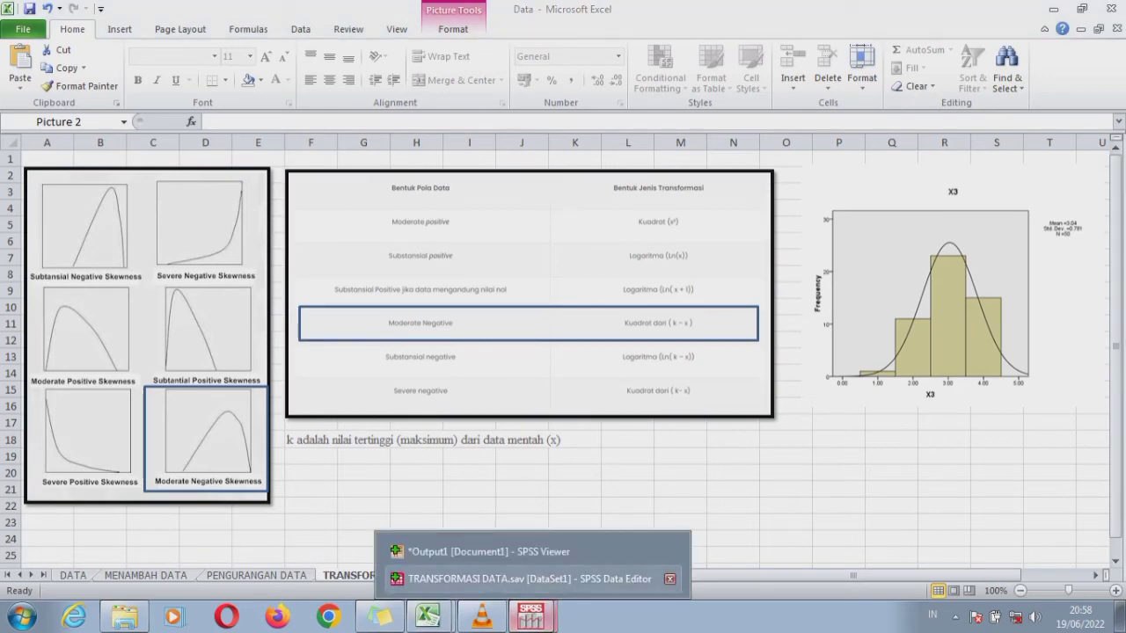
left_click(514, 580)
left_click(148, 27)
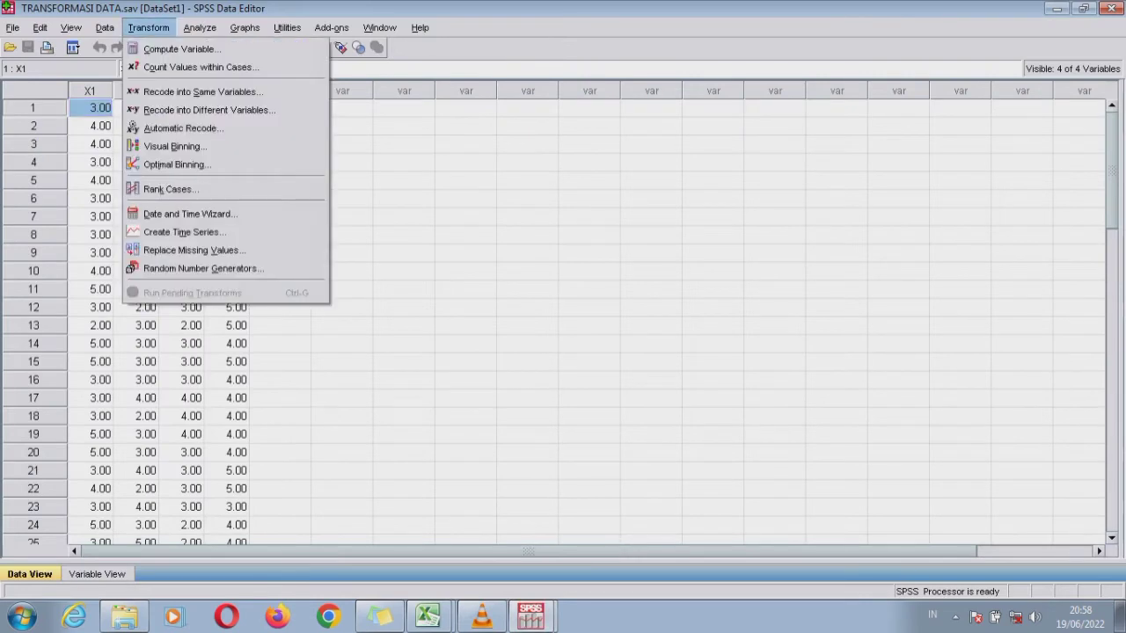
left_click(180, 48)
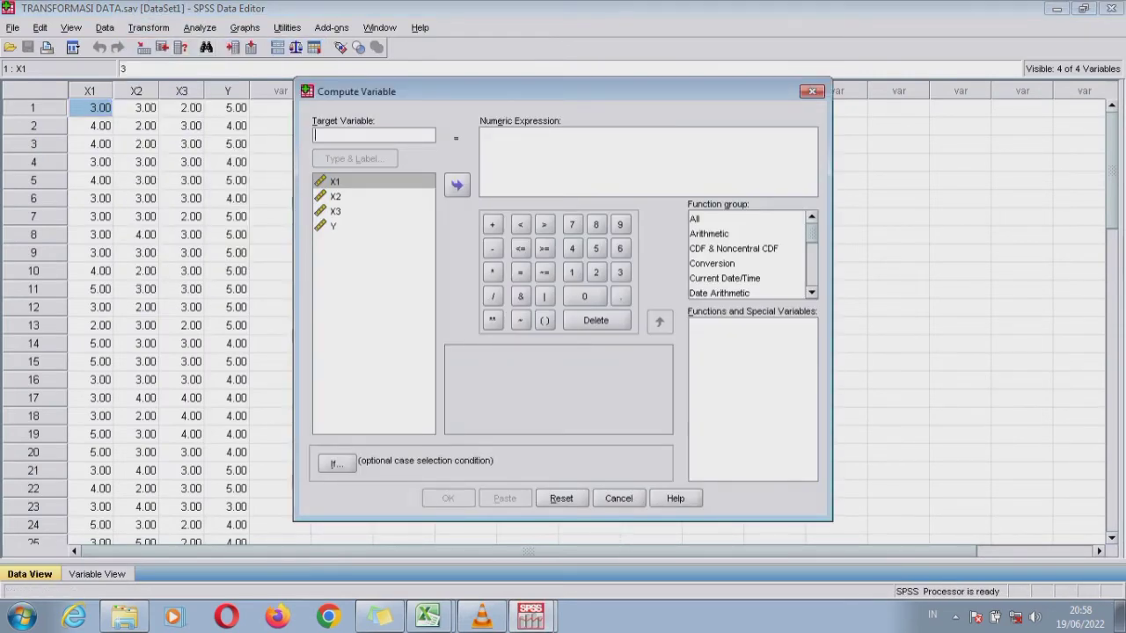
- Name the computed target variable Trans_X3 and make its numeric expression ready for entry
type("TR")
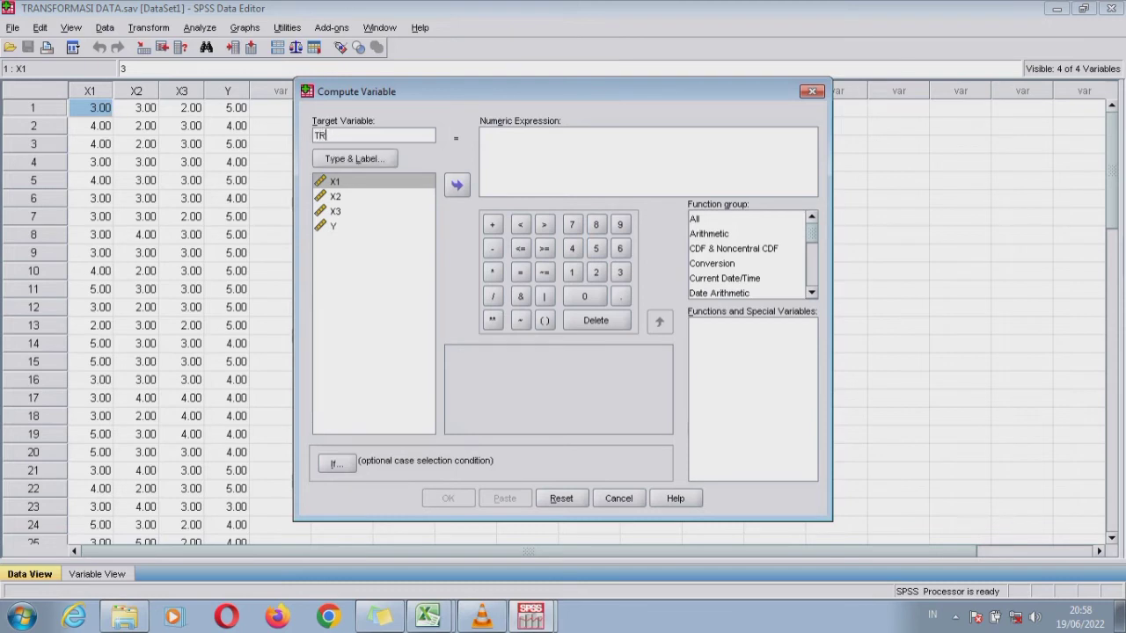
key("BackSpace")
key("BackSpace")
type("Trsn")
type("_")
type("ans")
type("_")
type("X")
key("BackSpace")
type("X3")
left_click(563, 157)
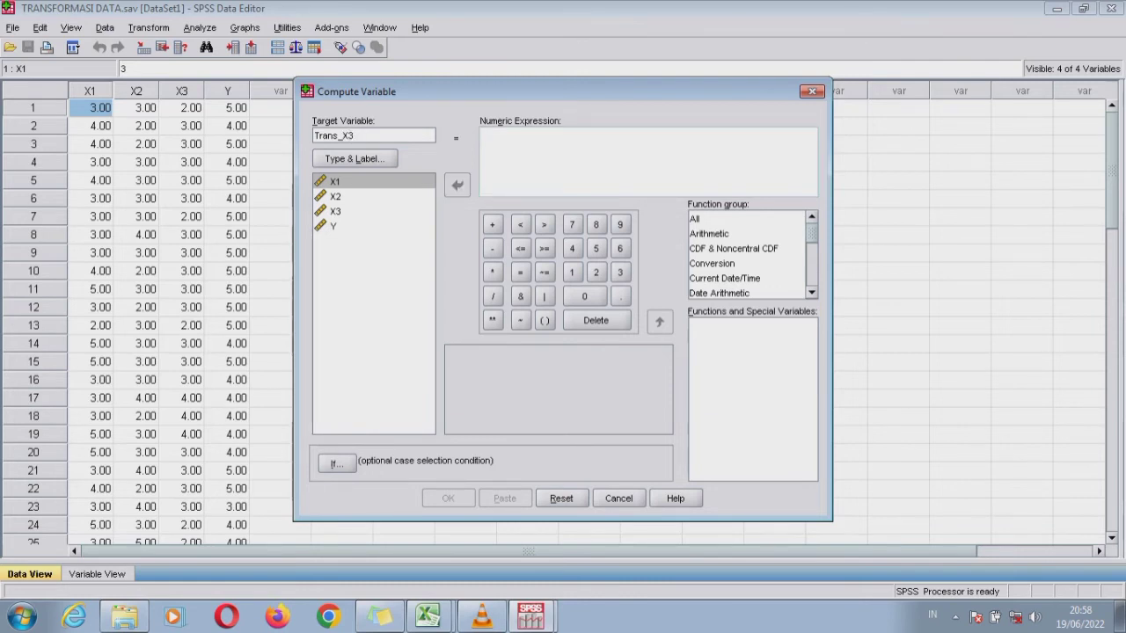
- Switch to the Data workbook in Excel and bring up the DATA sheet with the original respondent values
left_click(429, 617)
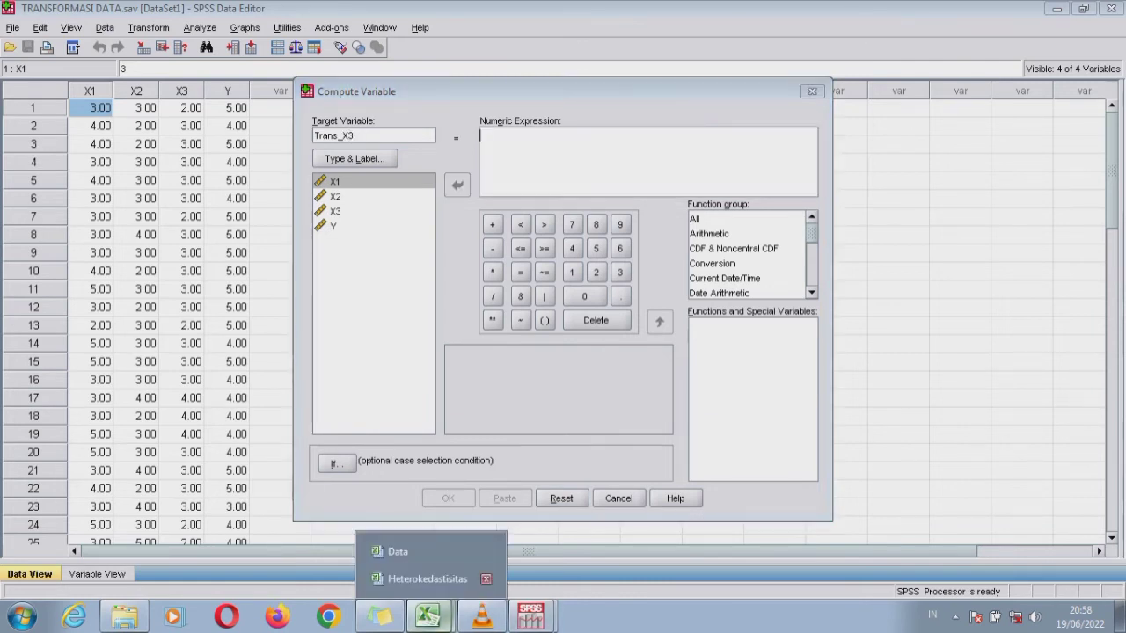
left_click(422, 552)
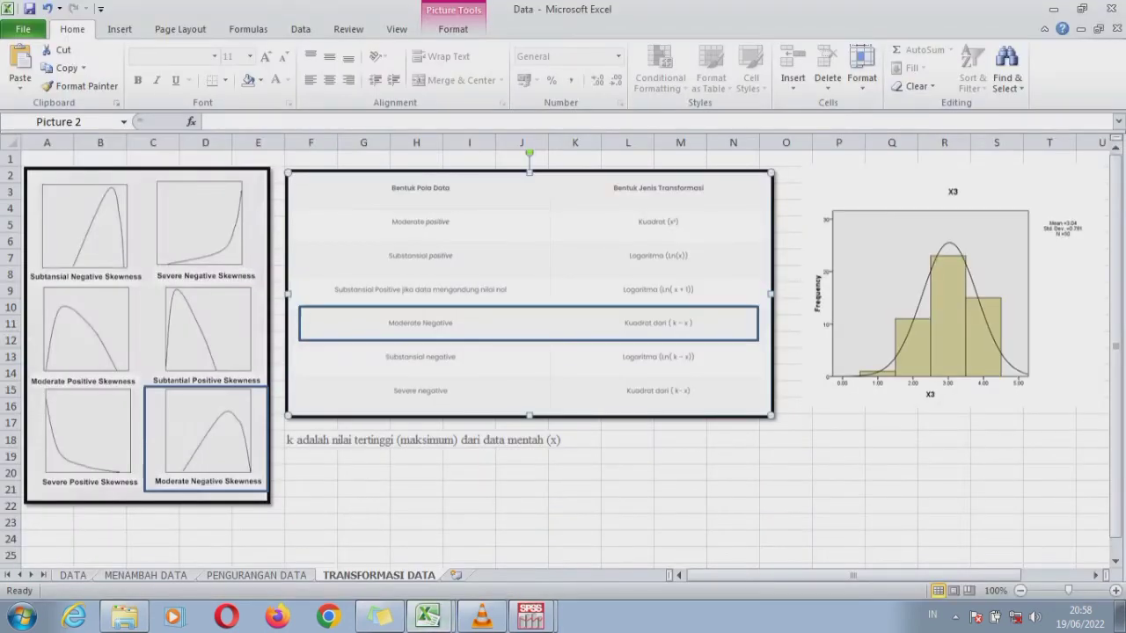
left_click(311, 457)
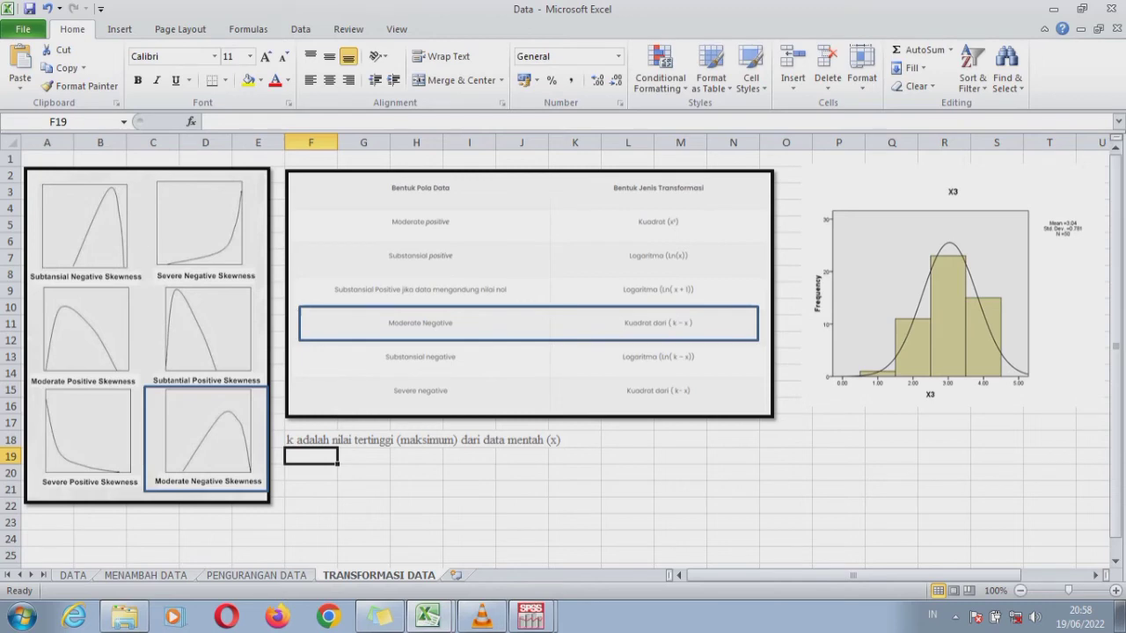
key("Left")
key("Left")
key("Left")
key("Left")
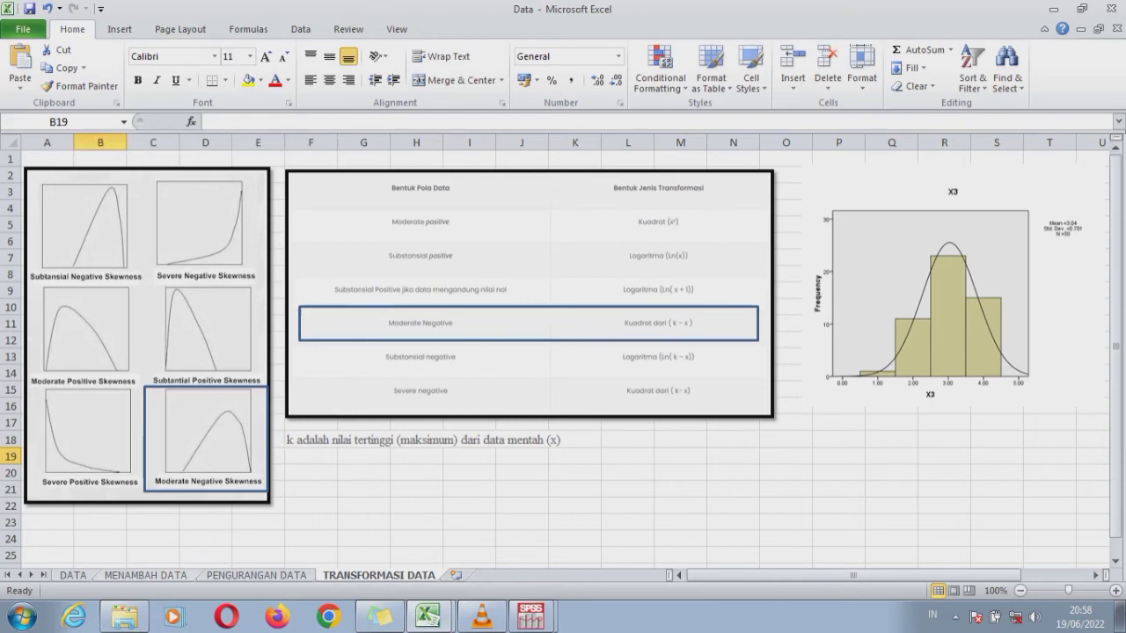
key("ctrl+Page_Up")
key("ctrl+Page_Up")
key("Up")
key("Up")
key("Up")
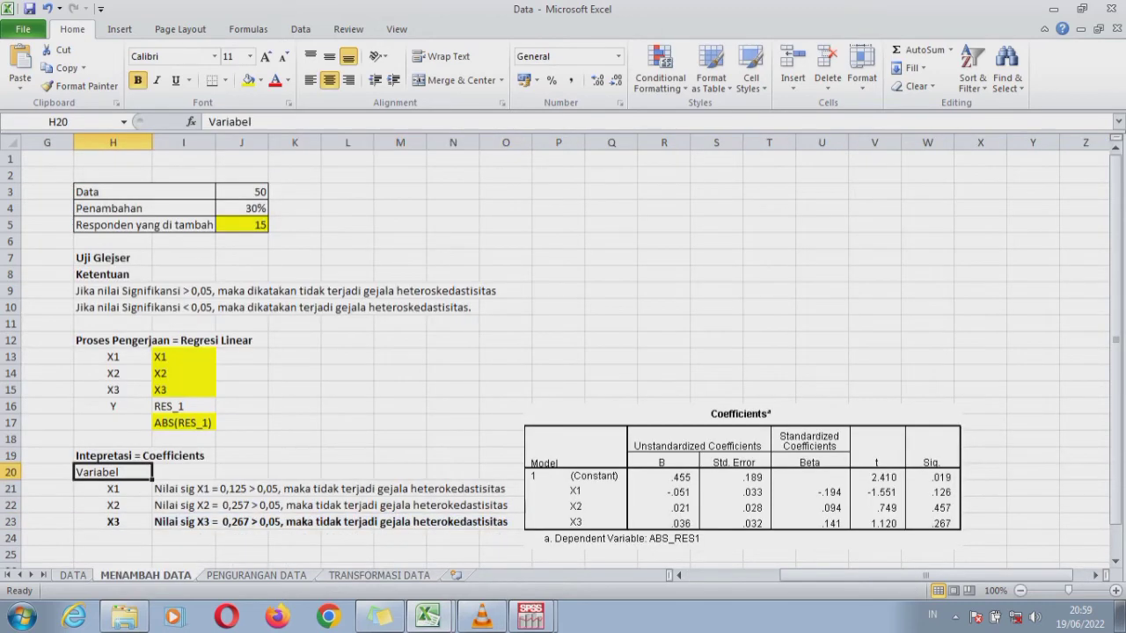
key("Left")
key("Left")
key("Left")
key("Left")
key("Left")
key("Left")
key("Left")
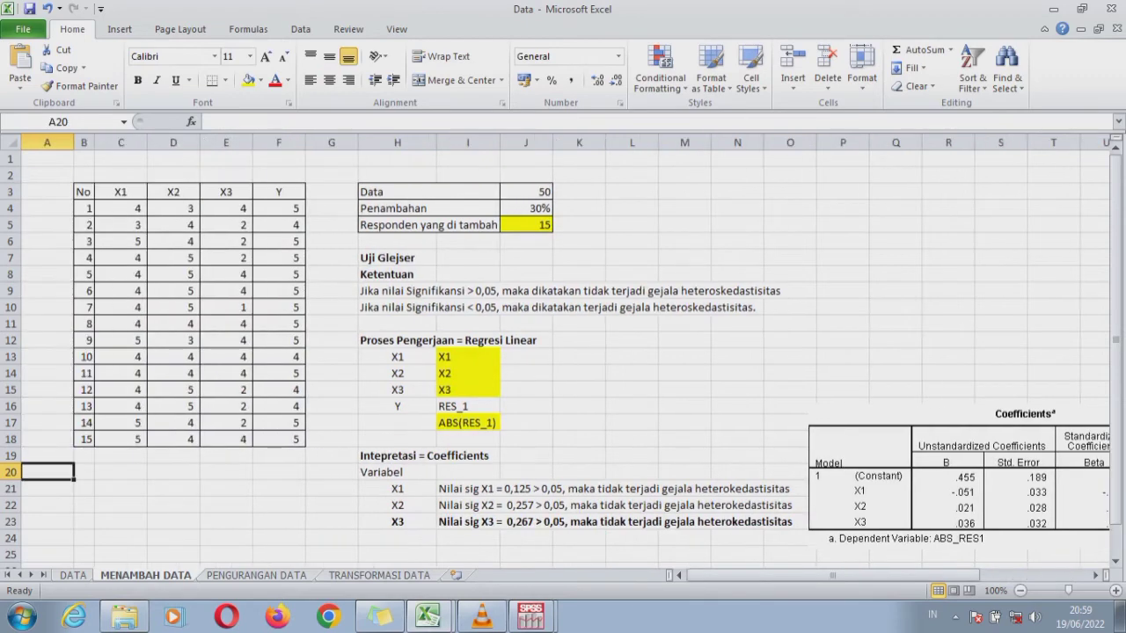
key("ctrl+Page_Up")
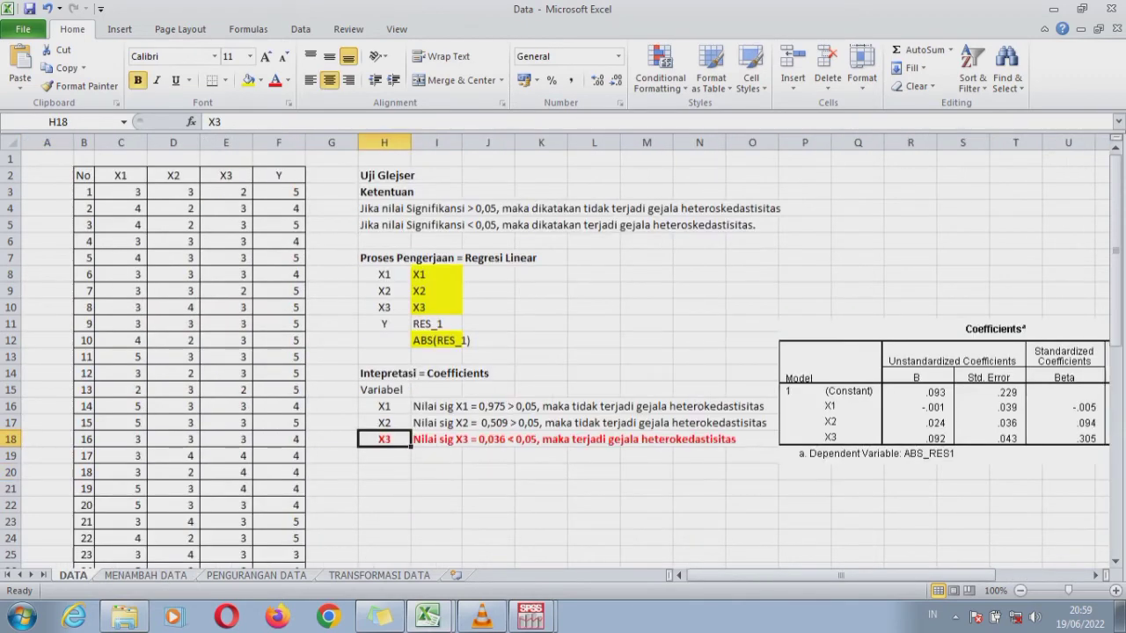
- Highlight the whole X3 column of the DATA sheet, cells E2 to E52, in yellow
left_click(226, 192)
left_click_drag(226, 175, 253, 462)
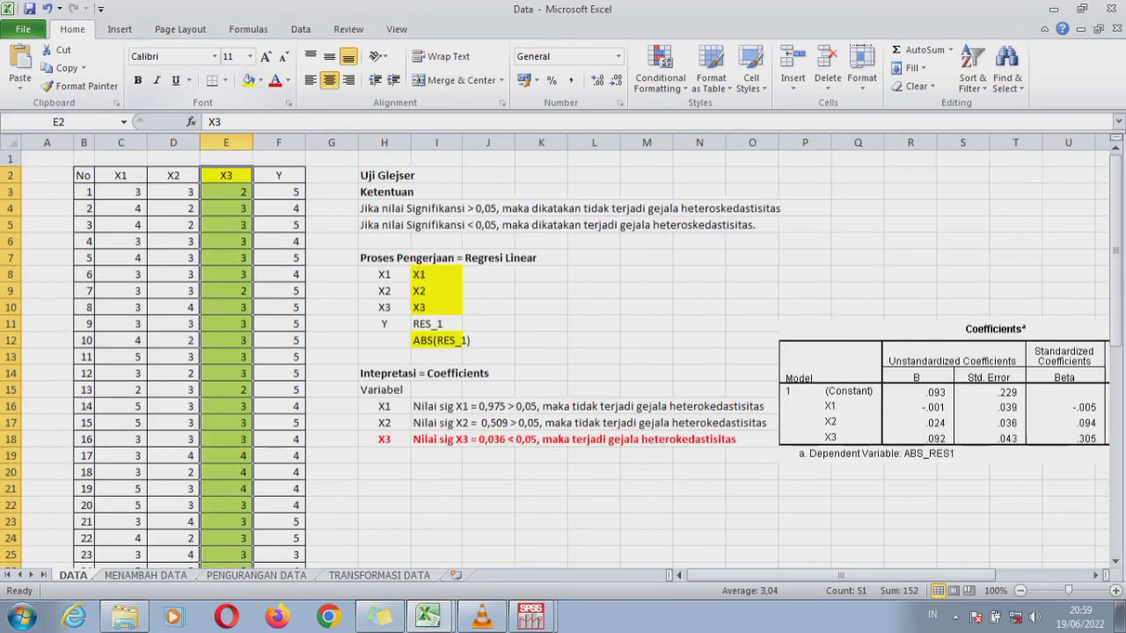
double_click(248, 522)
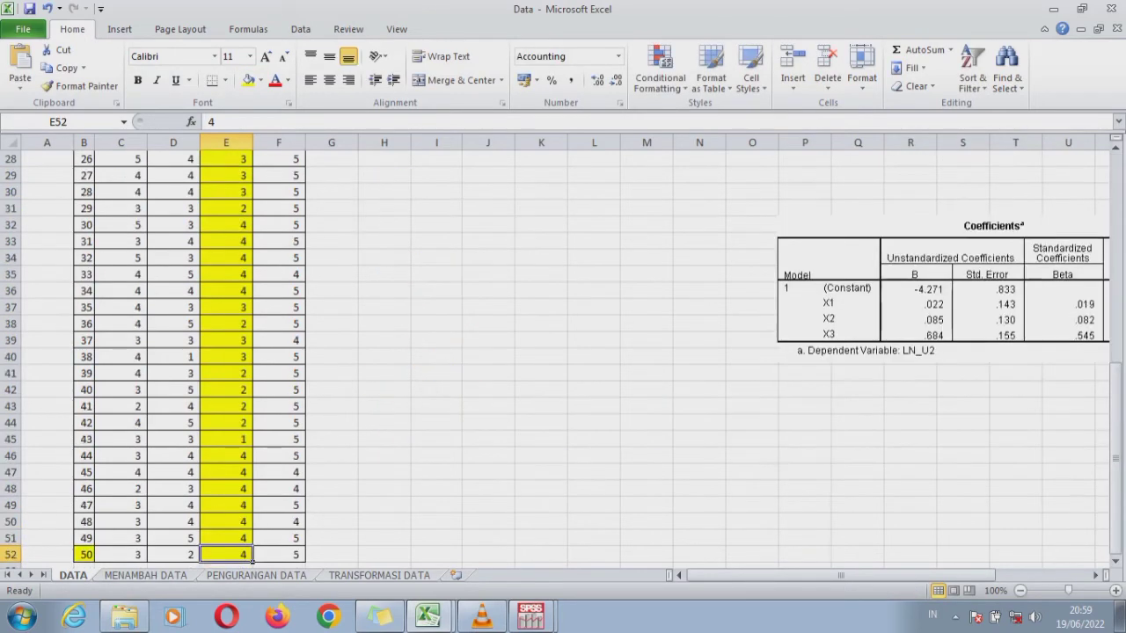
- Calculate the maximum of the X3 values in cell E54 of the DATA sheet with =MAX(E3:E52)
key("Down")
key("Down")
key("Down")
key("Up")
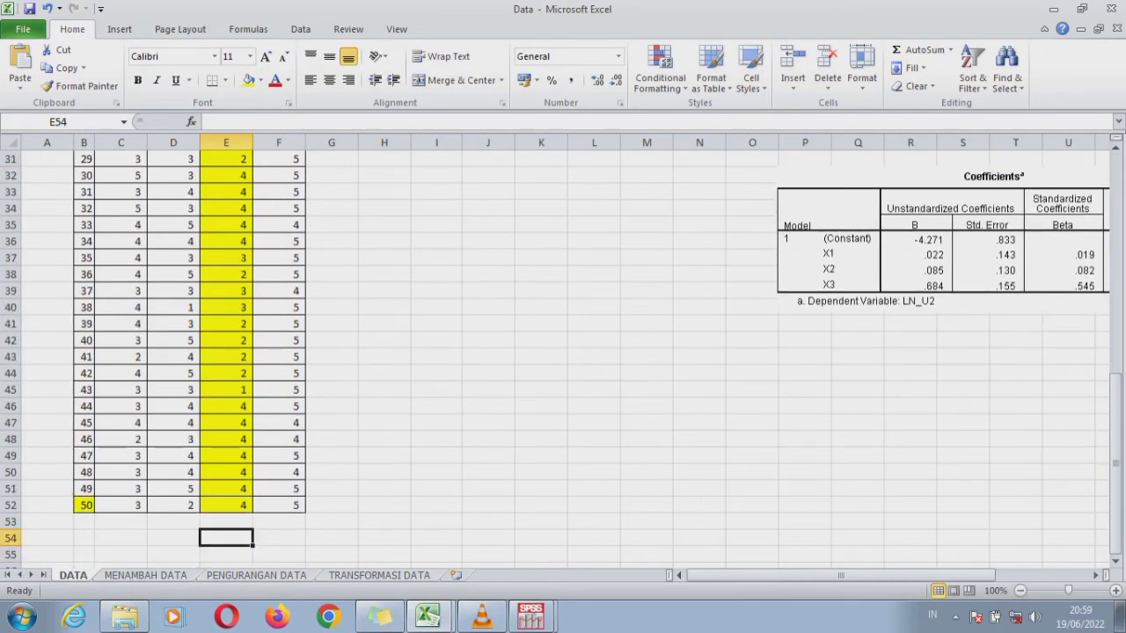
type("=ma")
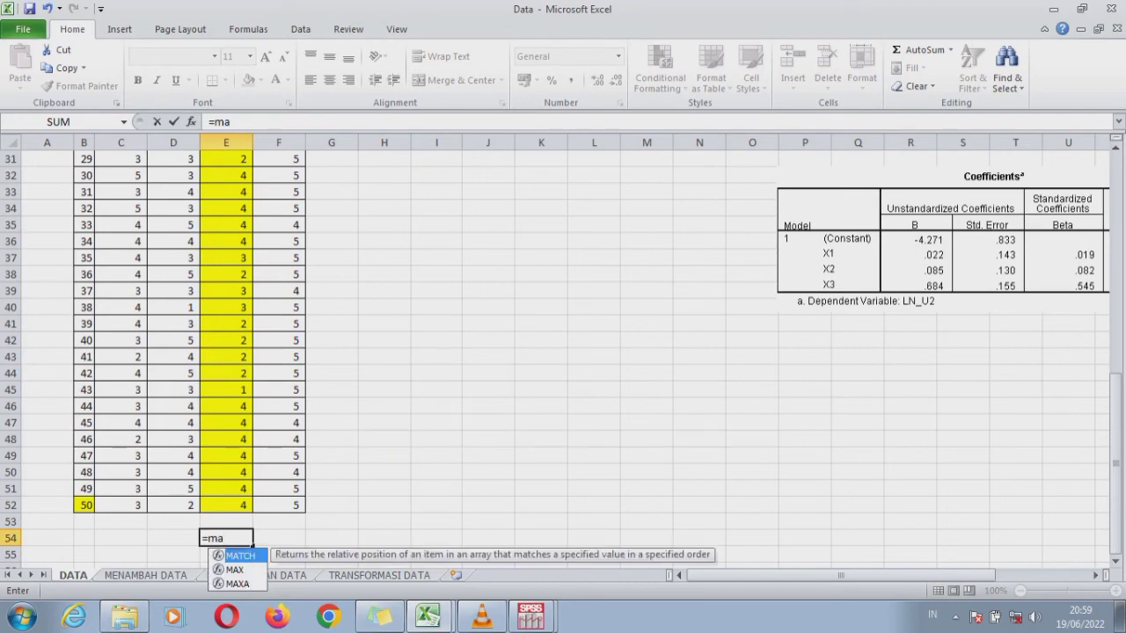
type("x(")
key("Up")
key("Up")
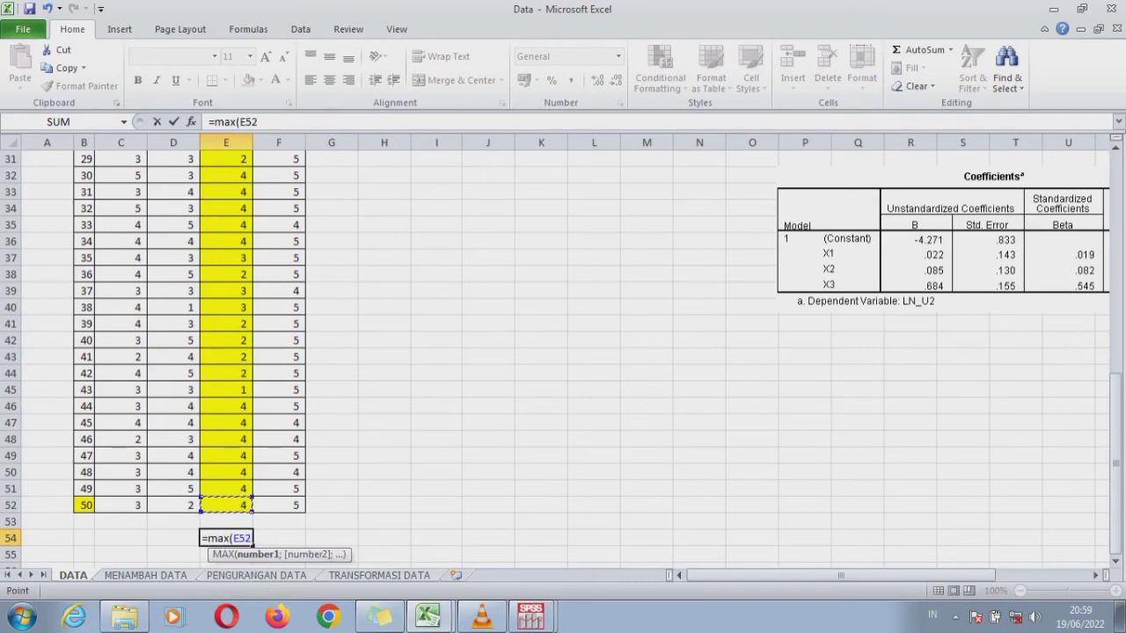
key("ctrl+shift+Up")
key("shift+Down")
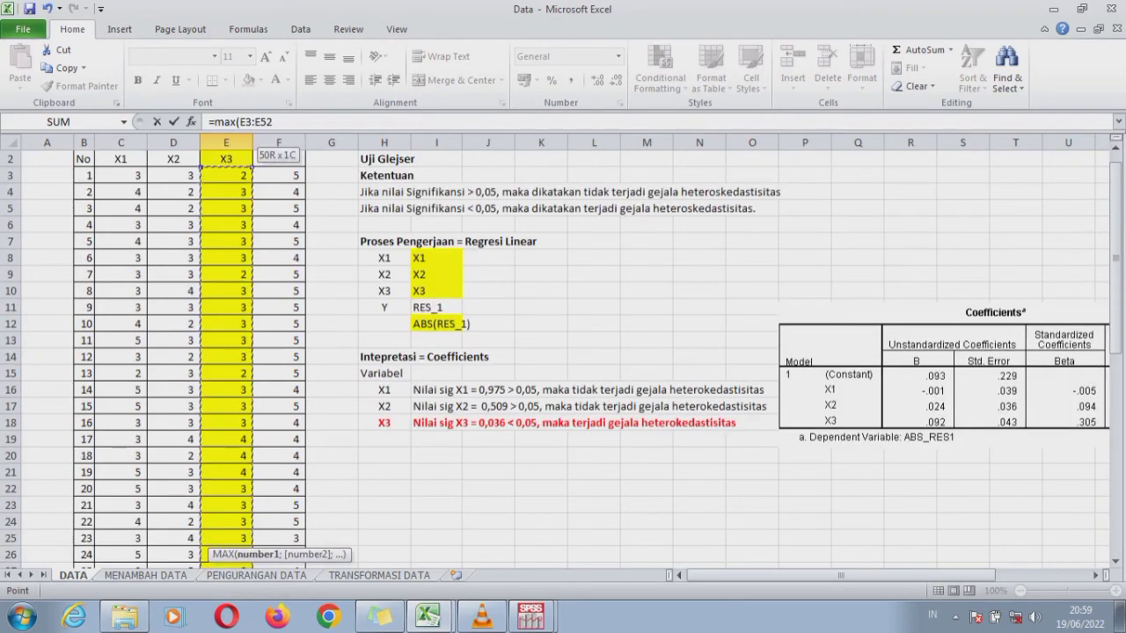
key("Return")
key("Up")
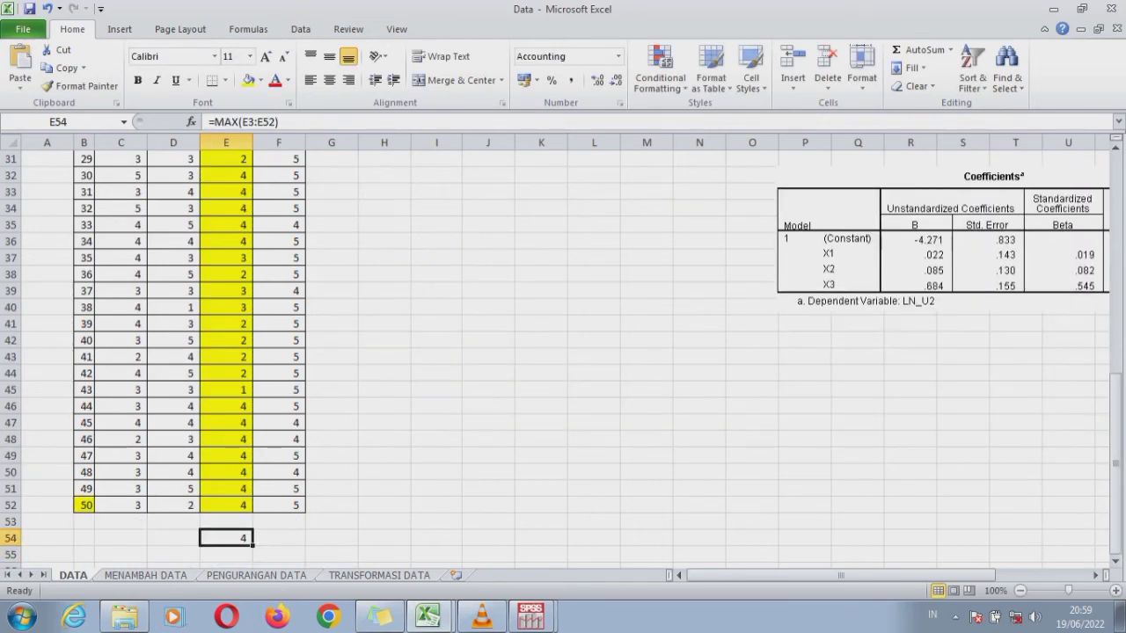
- Return to cell F19 on the TRANSFORMASI DATA sheet, just below the note explaining k
key("ctrl+Page_Down")
key("ctrl+Page_Down")
key("ctrl+Page_Down")
key("Right")
key("Right")
key("Right")
key("Right")
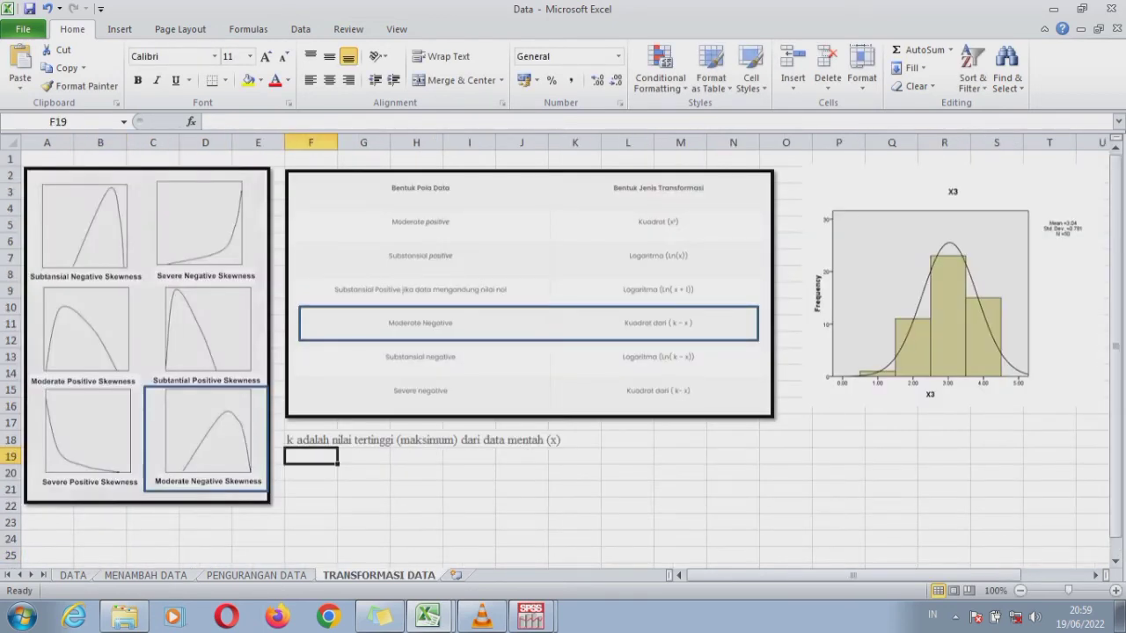
type("k adalah nilai tertinggi (maksimum) dari data mentah (x)")
key("Right")
key("Left")
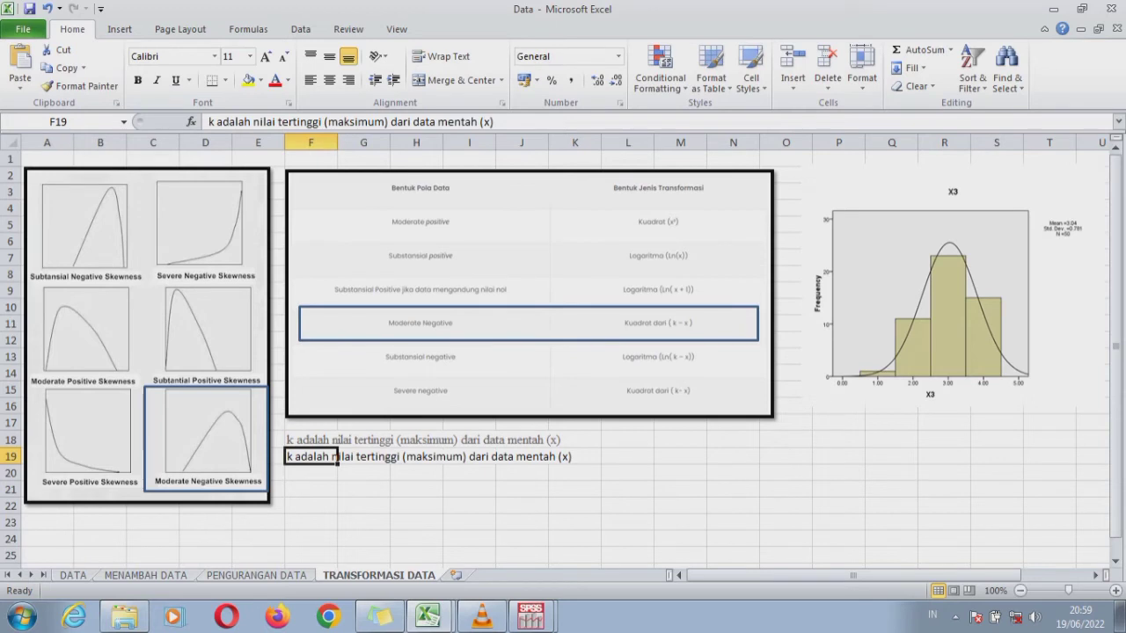
- Label cell F19 as k and link G19 beside it to the X3 maximum with =DATA!E54
type("k")
key("BackSpace")
type("k")
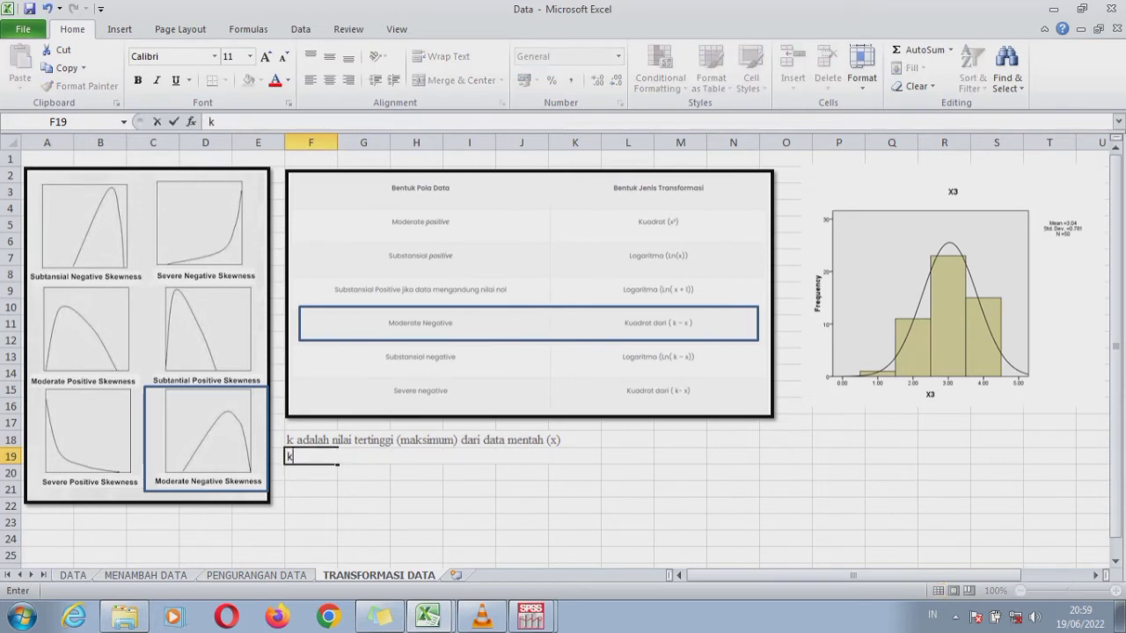
key("Right")
type("=")
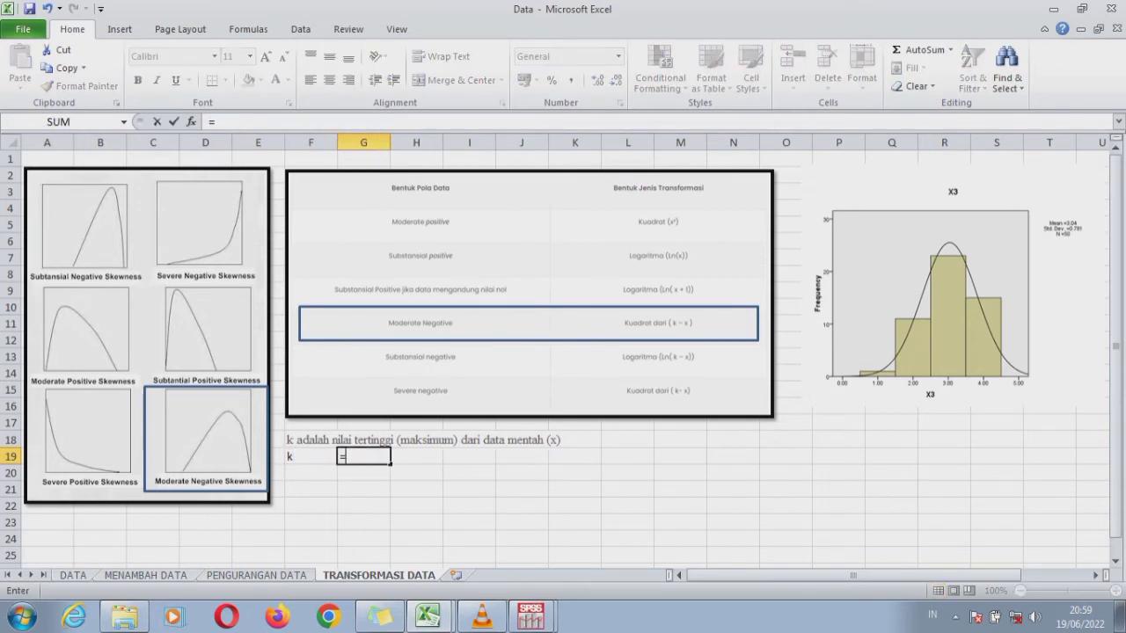
left_click(73, 575)
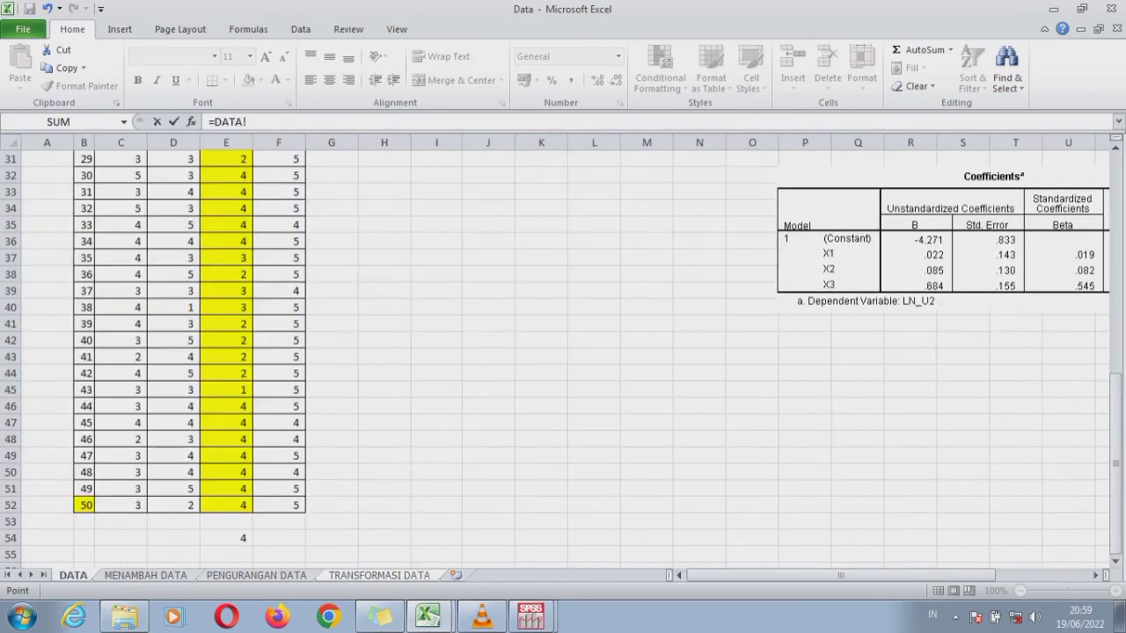
left_click(243, 538)
key("Return")
key("Up")
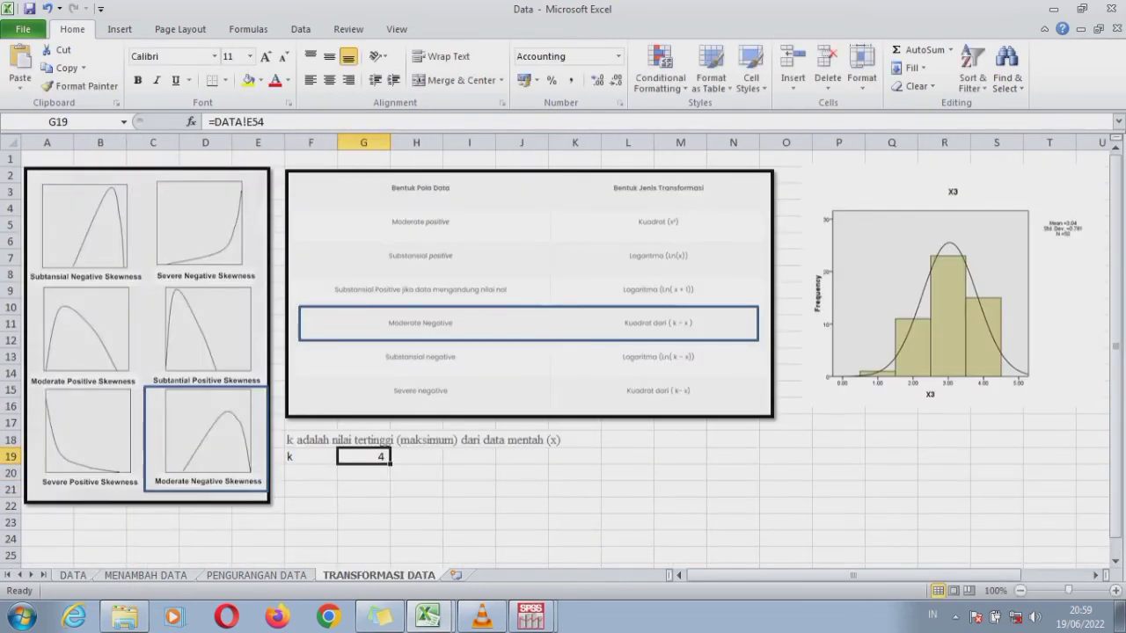
- Switch back to the SPSS Compute Variable dialog and begin the Trans_X3 numeric expression with SQRT(
mouse_move(530, 616)
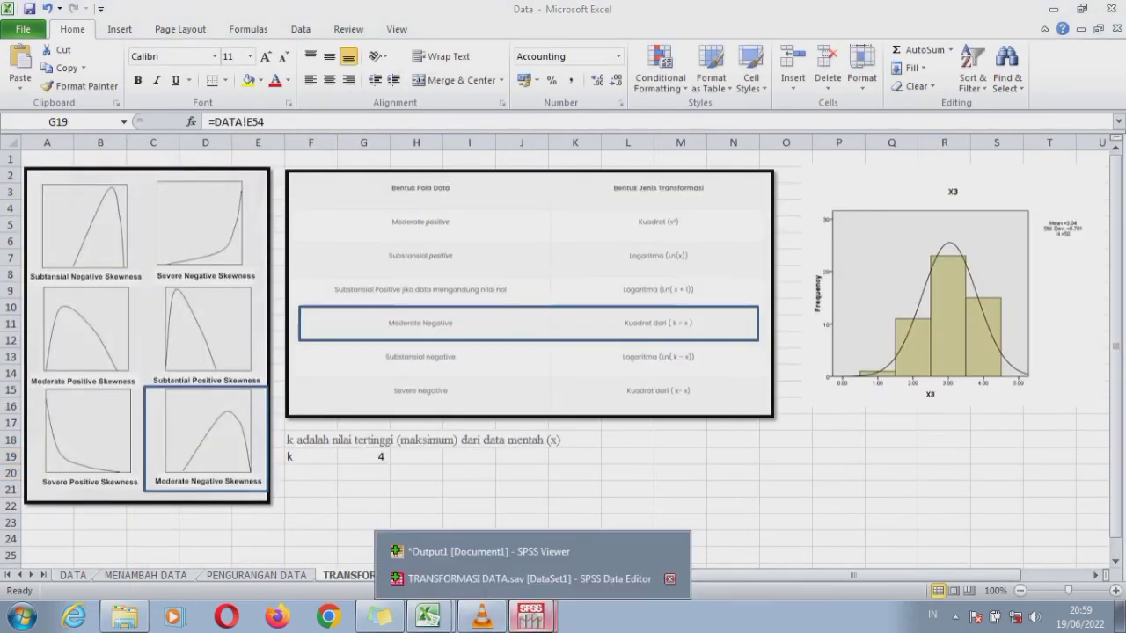
left_click(528, 579)
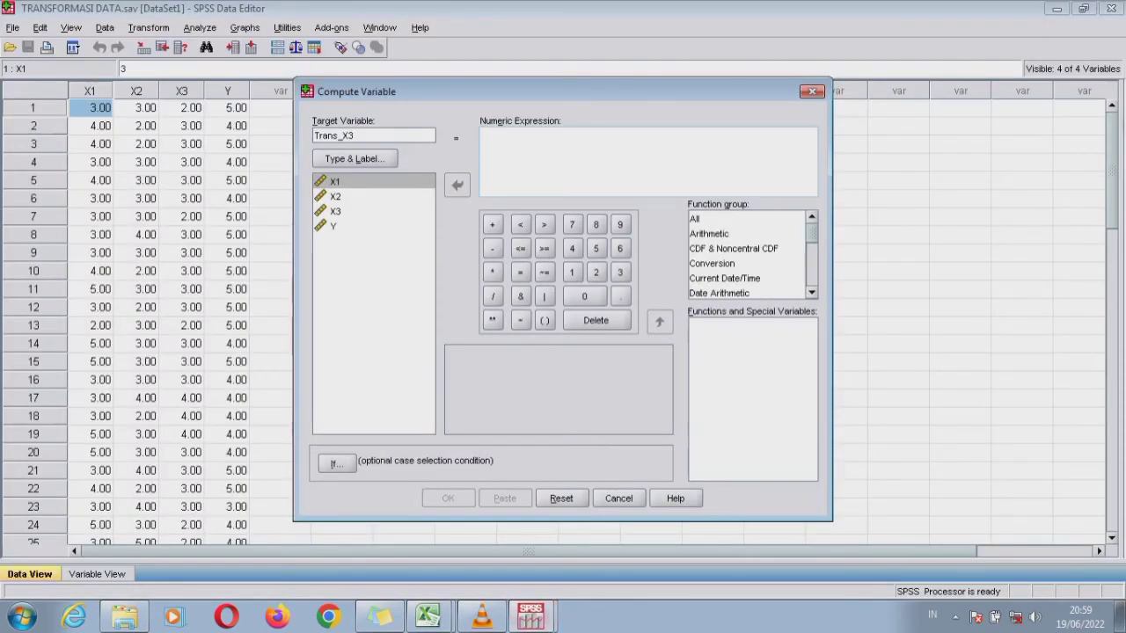
type("S")
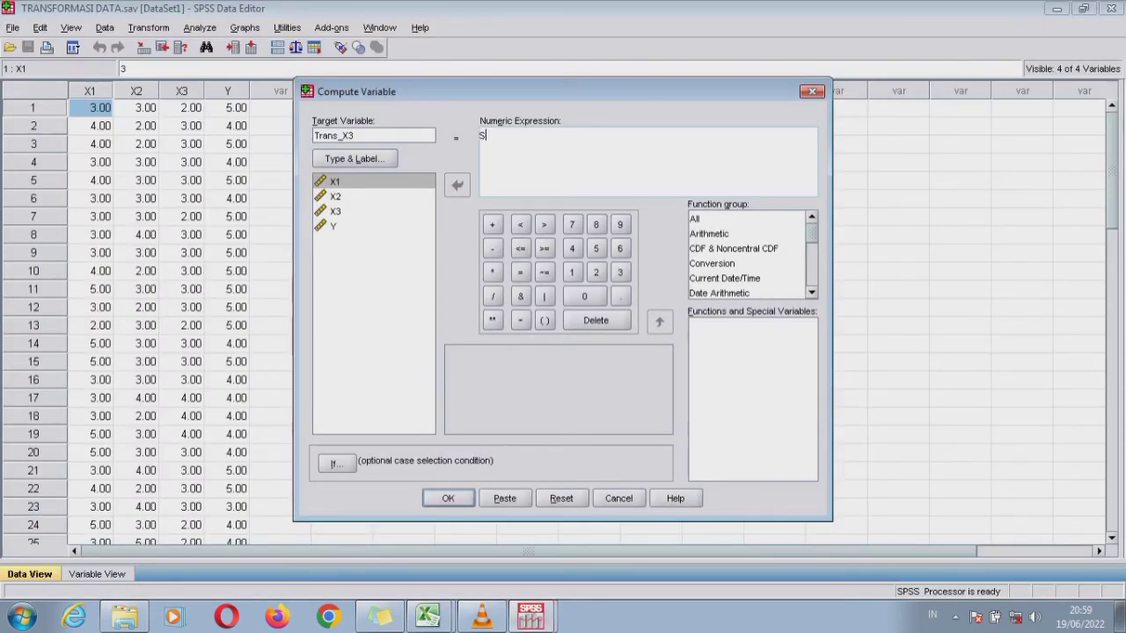
type("QRT(")
- Check the framed Moderate Negative formula and the k value in the Data workbook, and return to the SPSS Compute Variable dialog
left_click(429, 616)
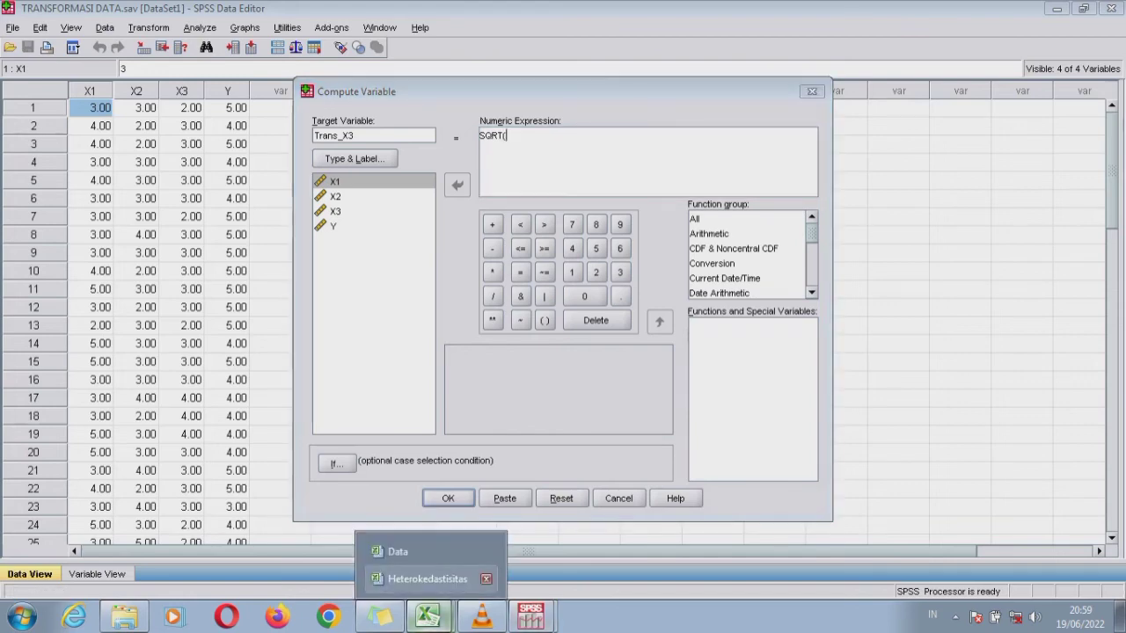
left_click(440, 580)
left_click(428, 615)
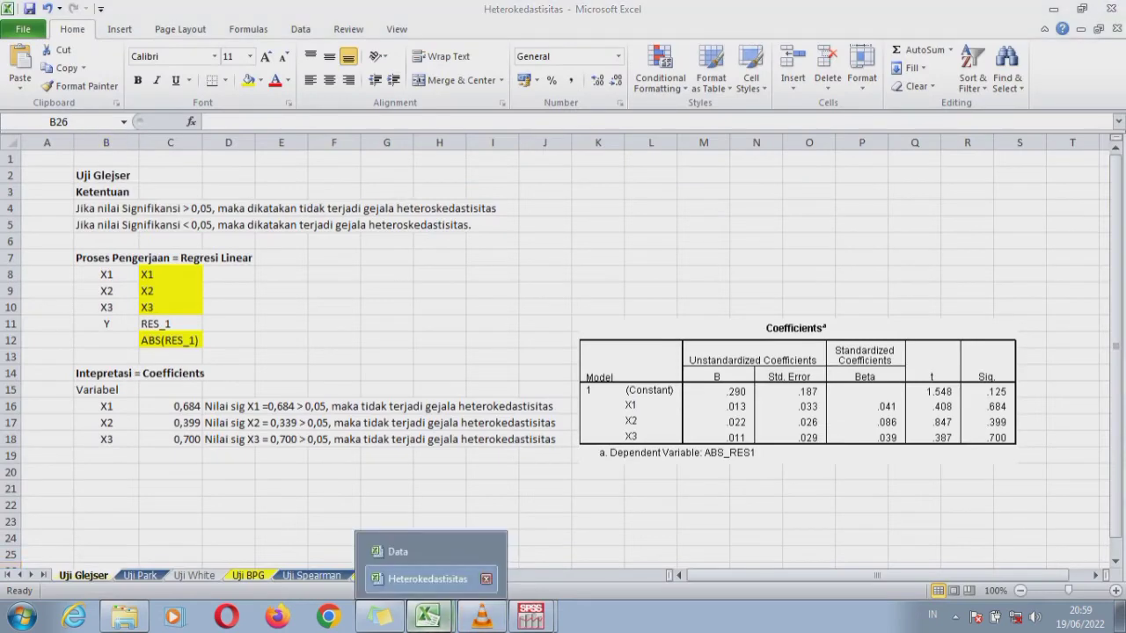
left_click(431, 550)
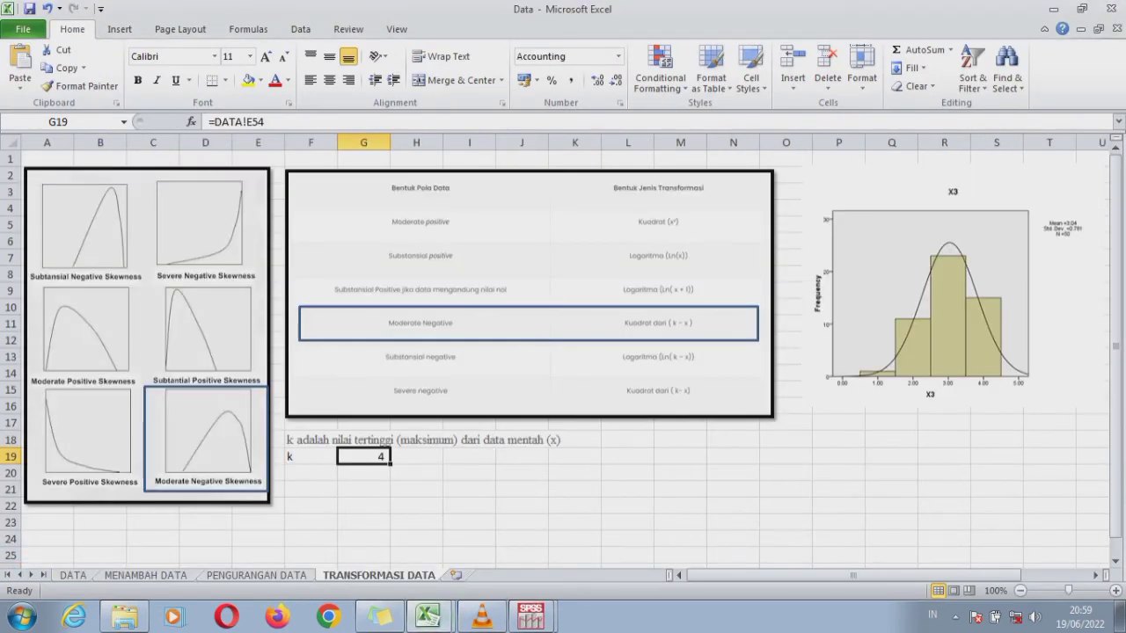
left_click(530, 616)
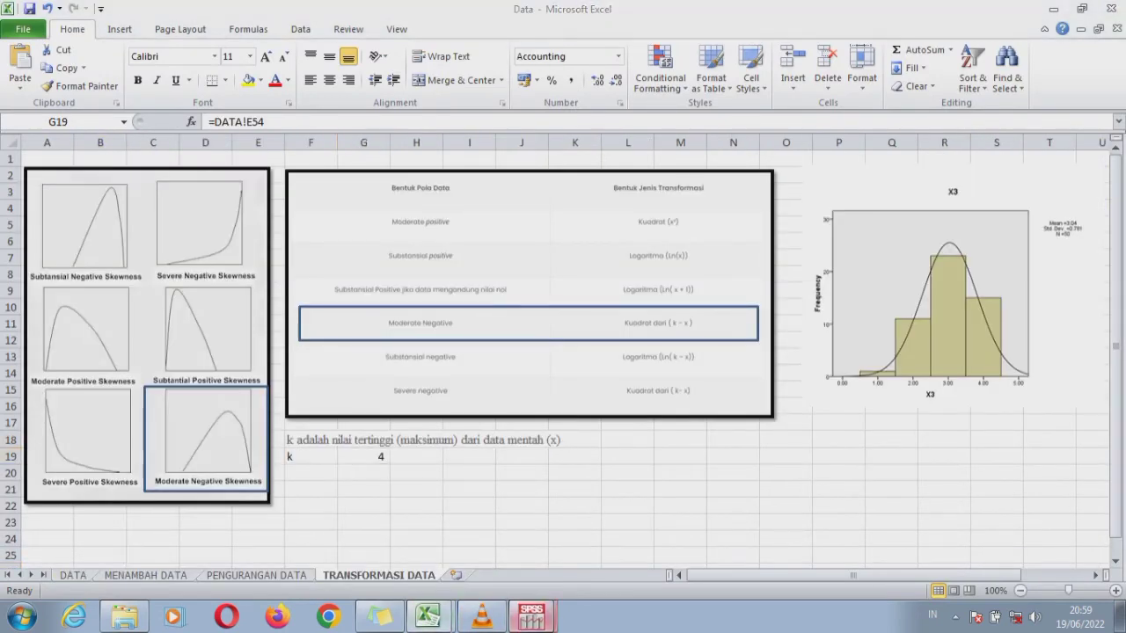
left_click(519, 579)
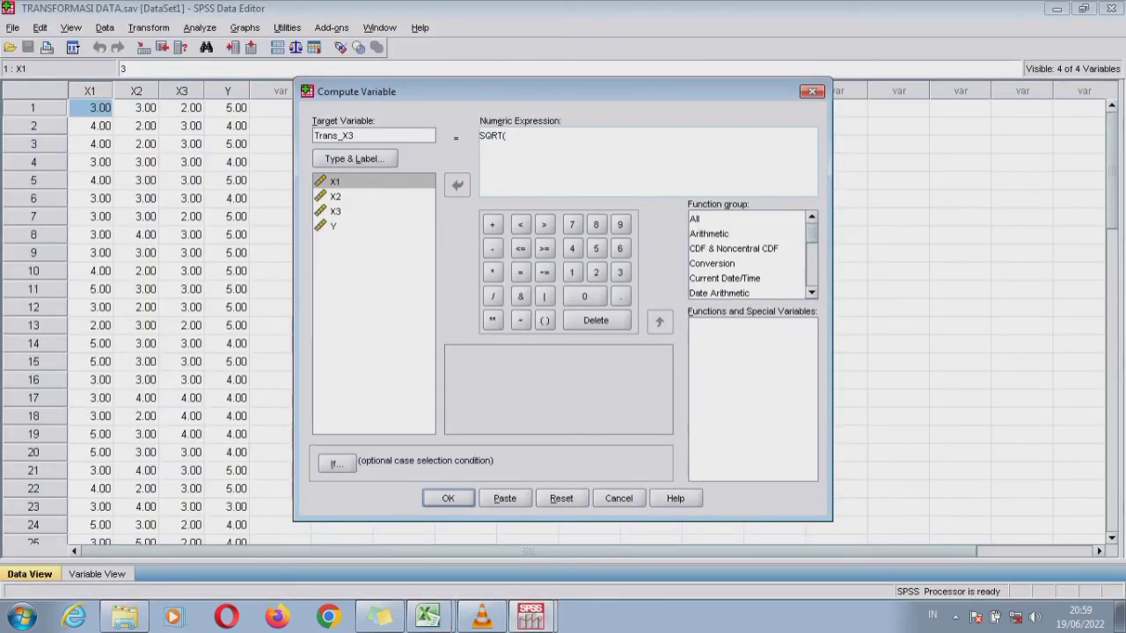
- Complete the Trans_X3 numeric expression as SQRT(4-X3), compute the variable and return to the data set
type("4-")
left_click(336, 211)
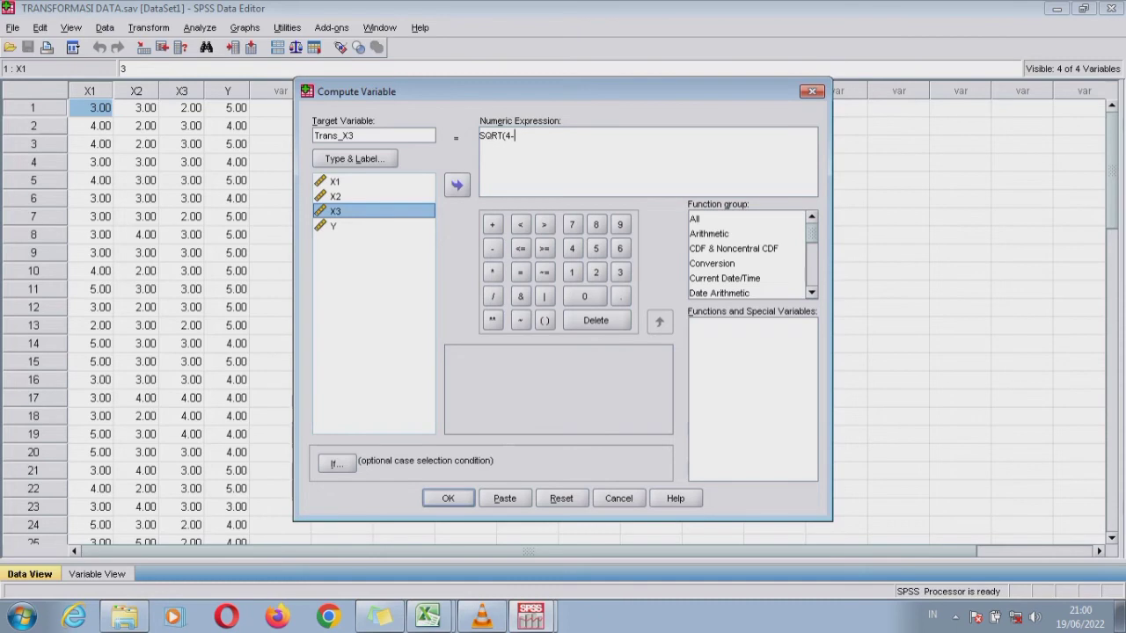
left_click(456, 184)
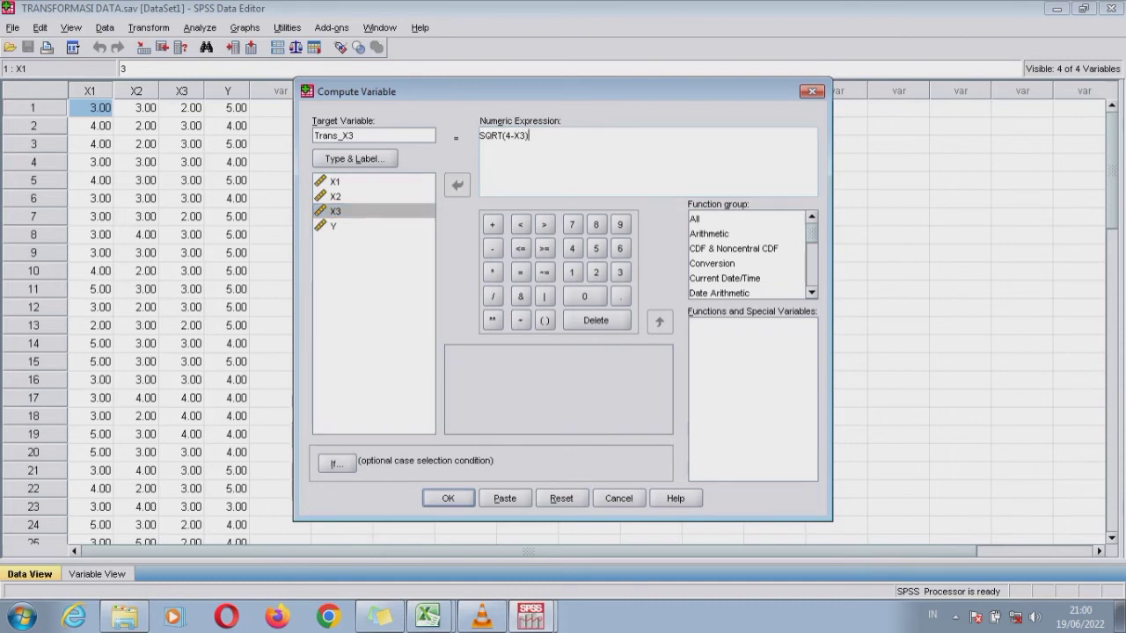
key("Return")
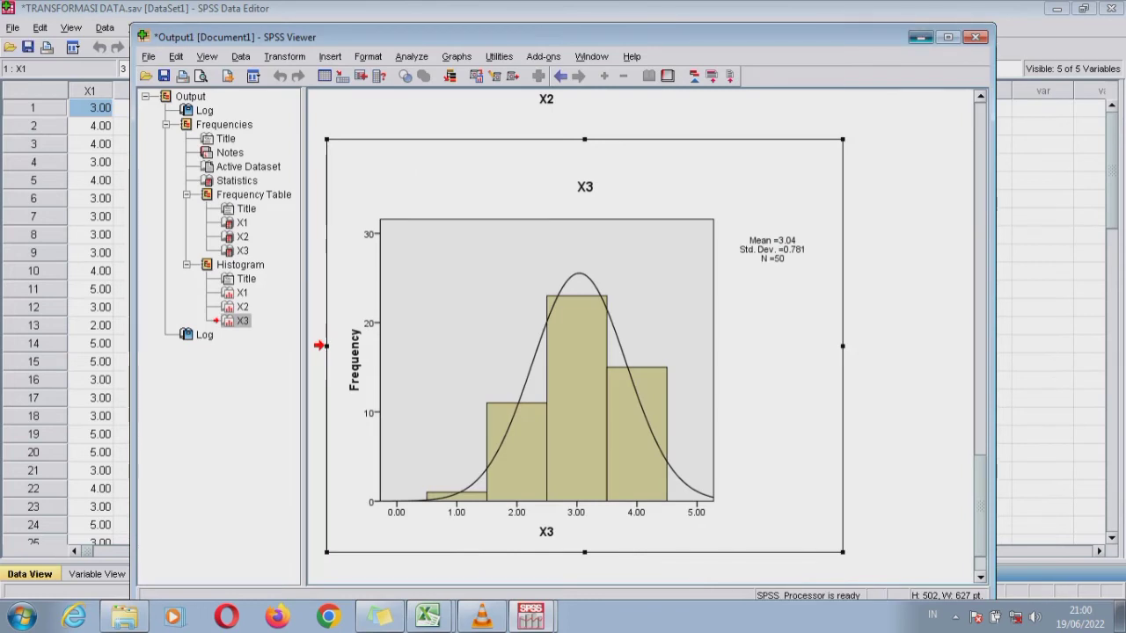
left_click(922, 37)
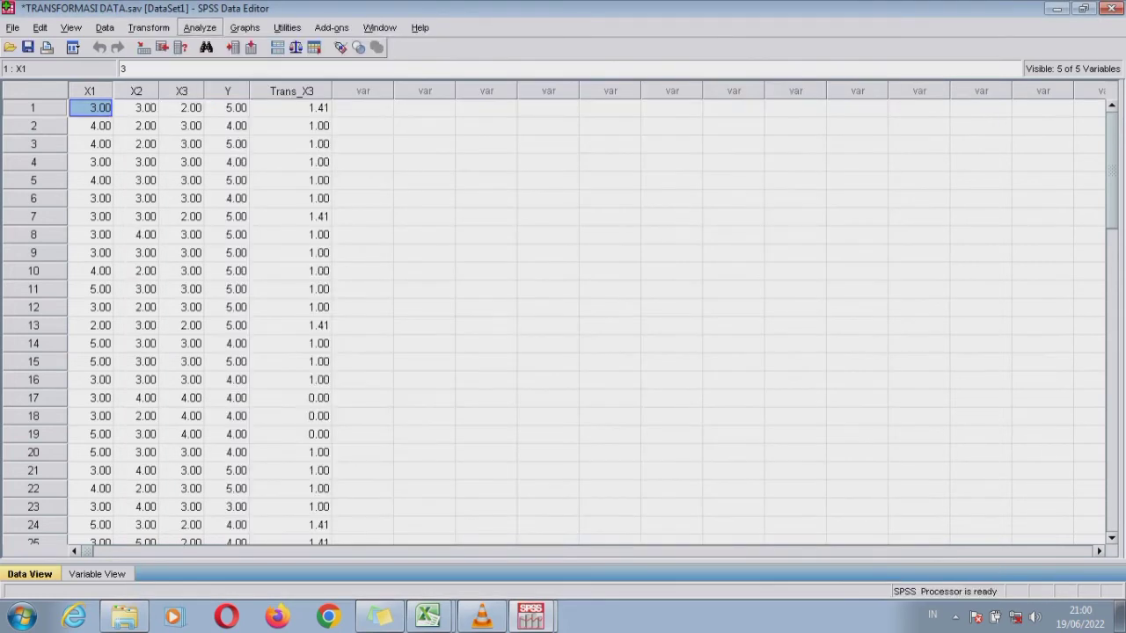
- Set up a linear regression with Y as the dependent variable and X1, X2 and Trans_X3 as independents
left_click(200, 27)
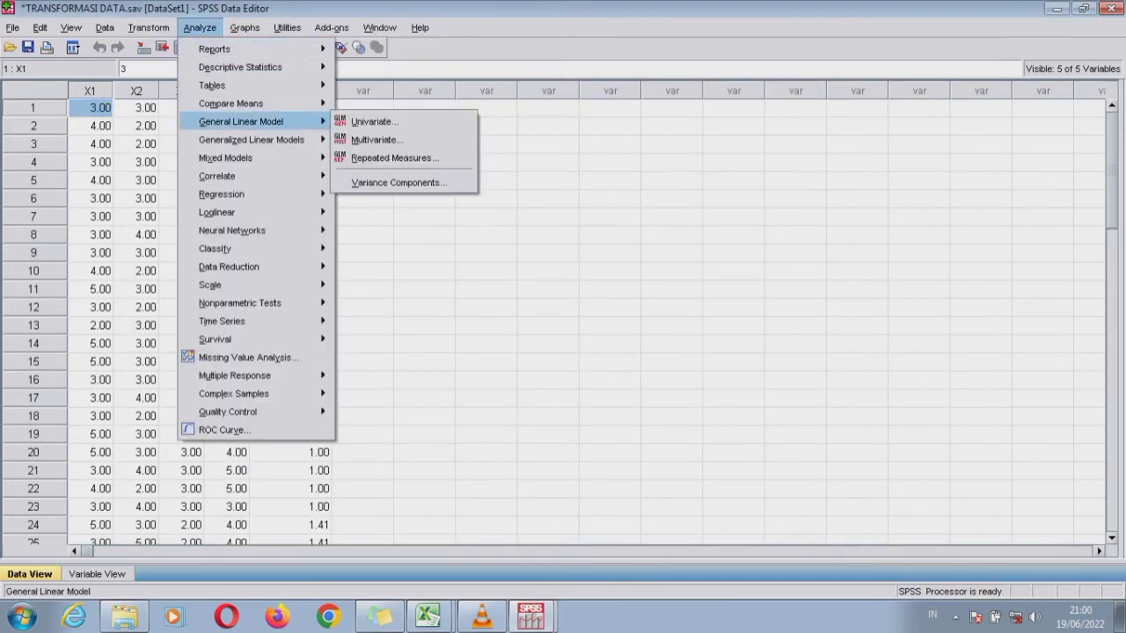
mouse_move(222, 193)
left_click(365, 194)
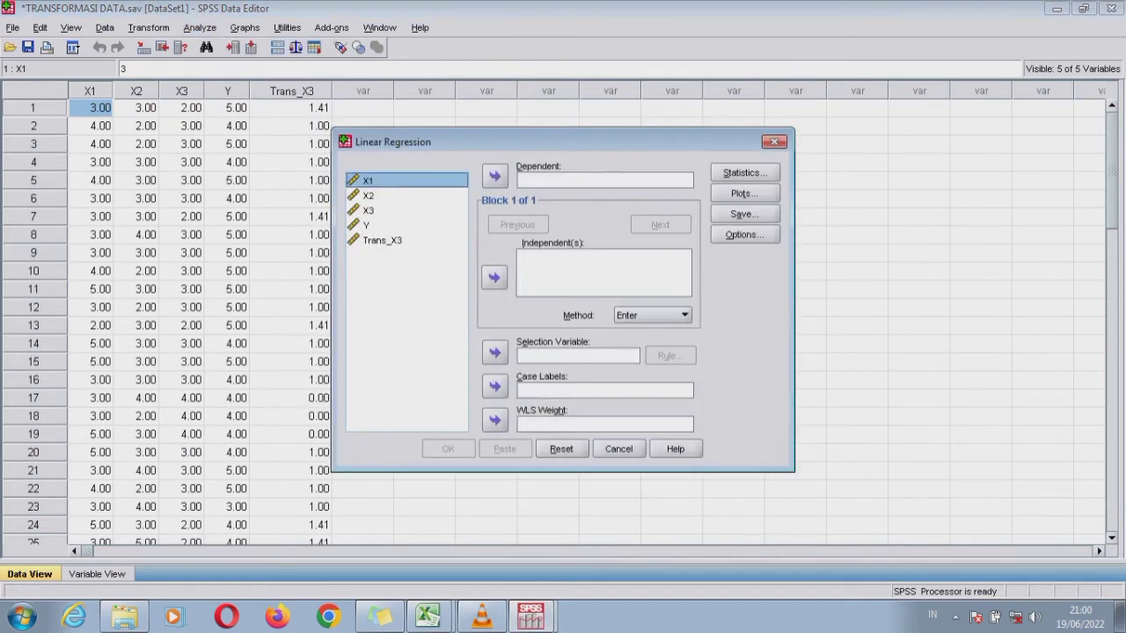
left_click(367, 225)
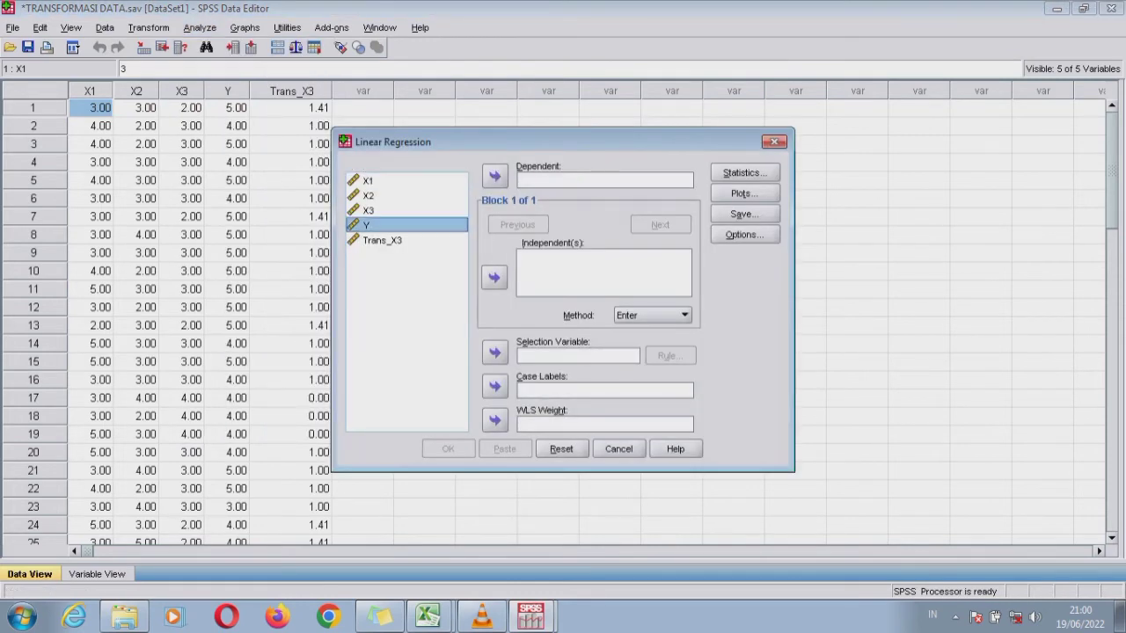
left_click(495, 176)
left_click(369, 181)
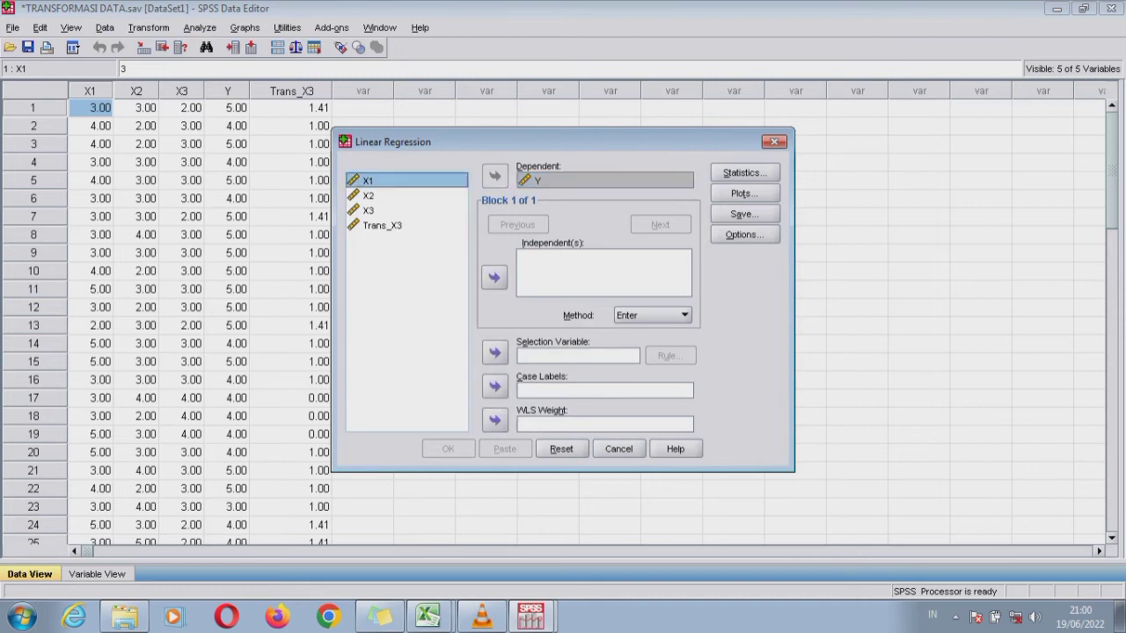
left_click(368, 197, "ctrl")
left_click(382, 225, "ctrl")
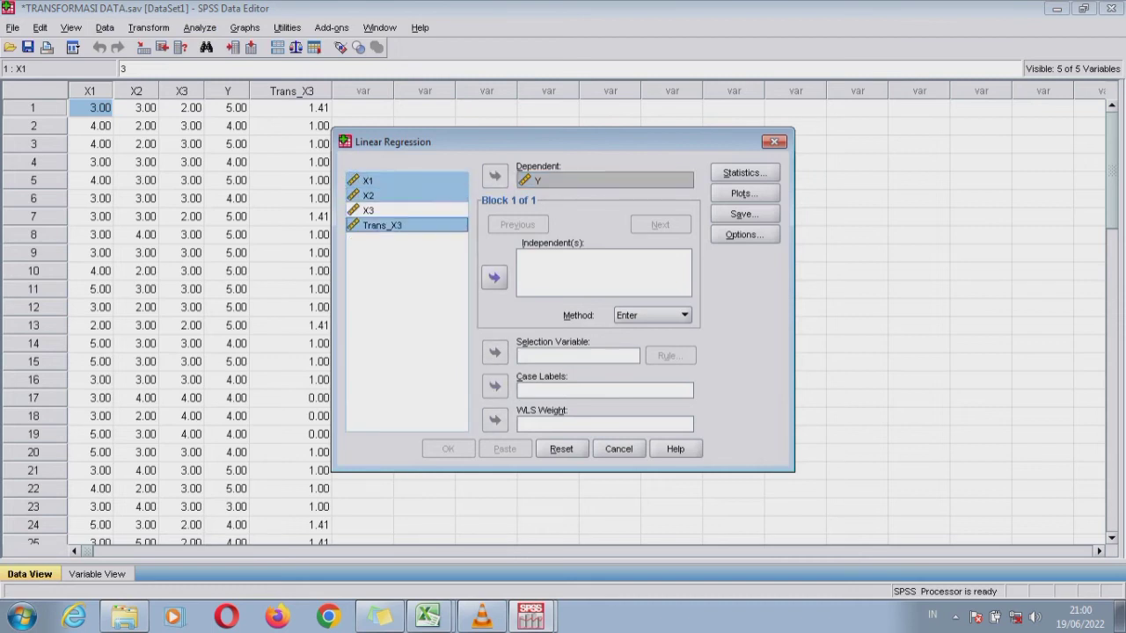
left_click(494, 277)
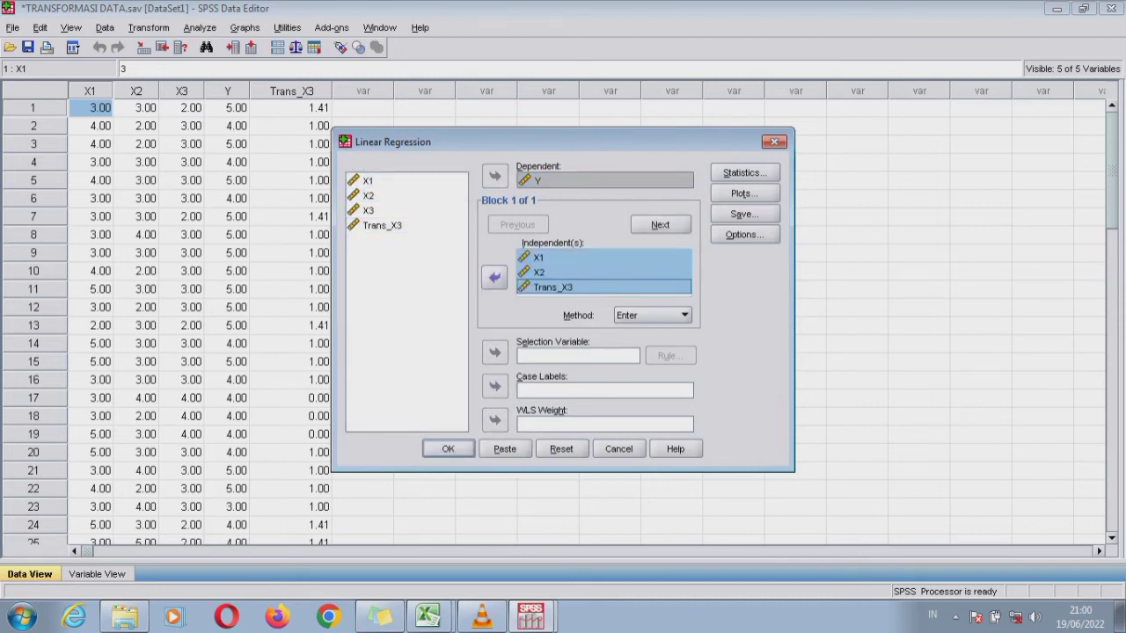
- Include unstandardized residuals as a saved variable and run the regression
left_click(744, 213)
left_click(584, 103)
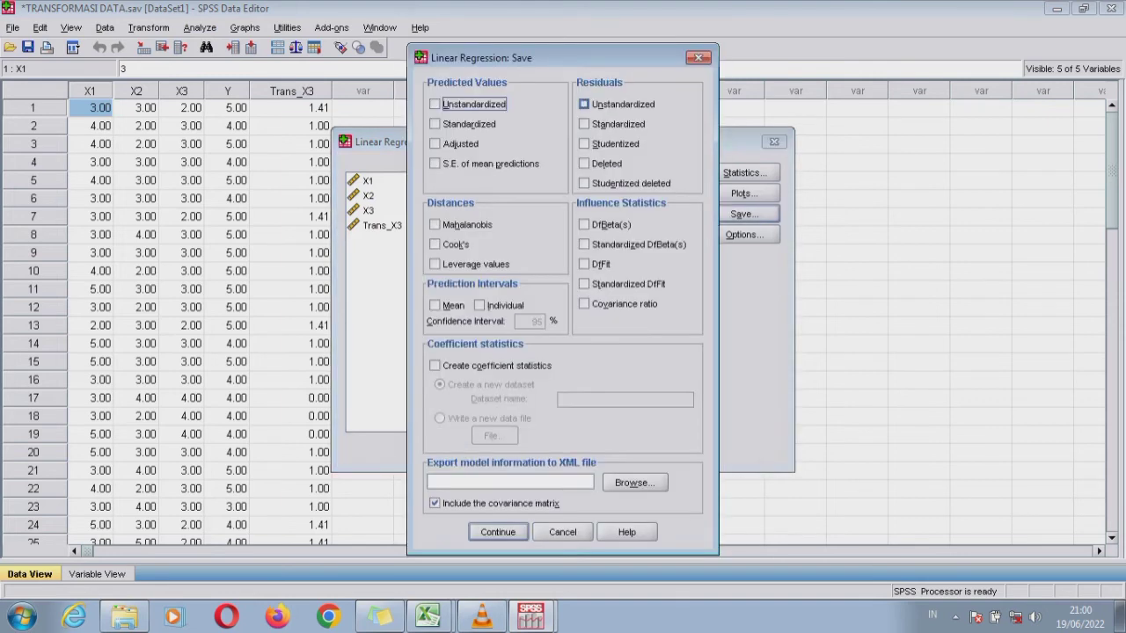
left_click(498, 532)
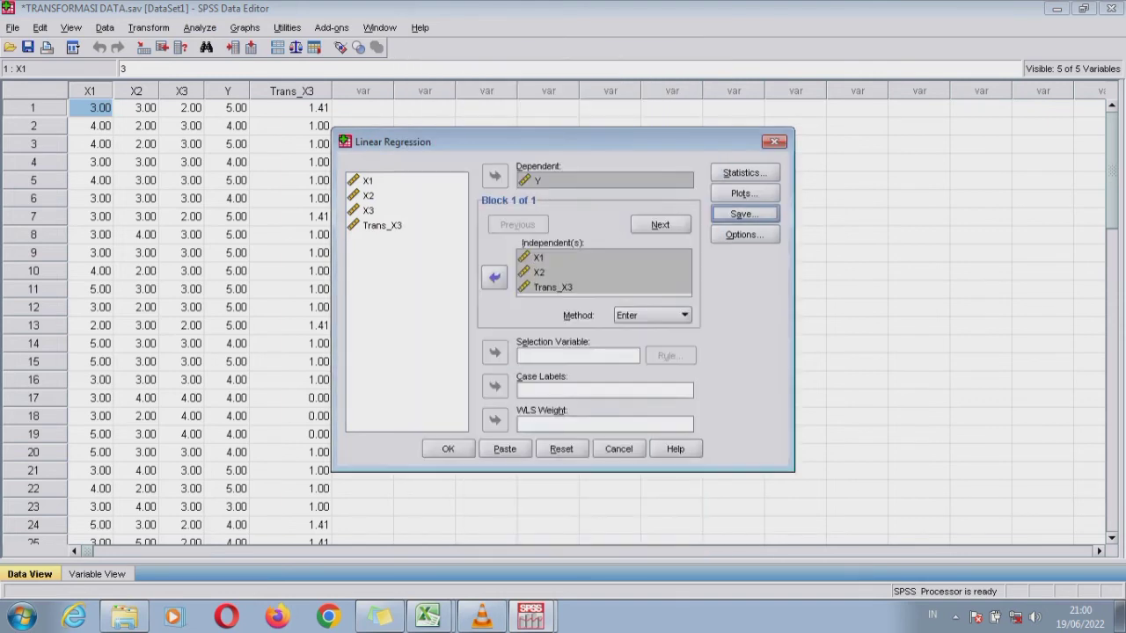
left_click(447, 449)
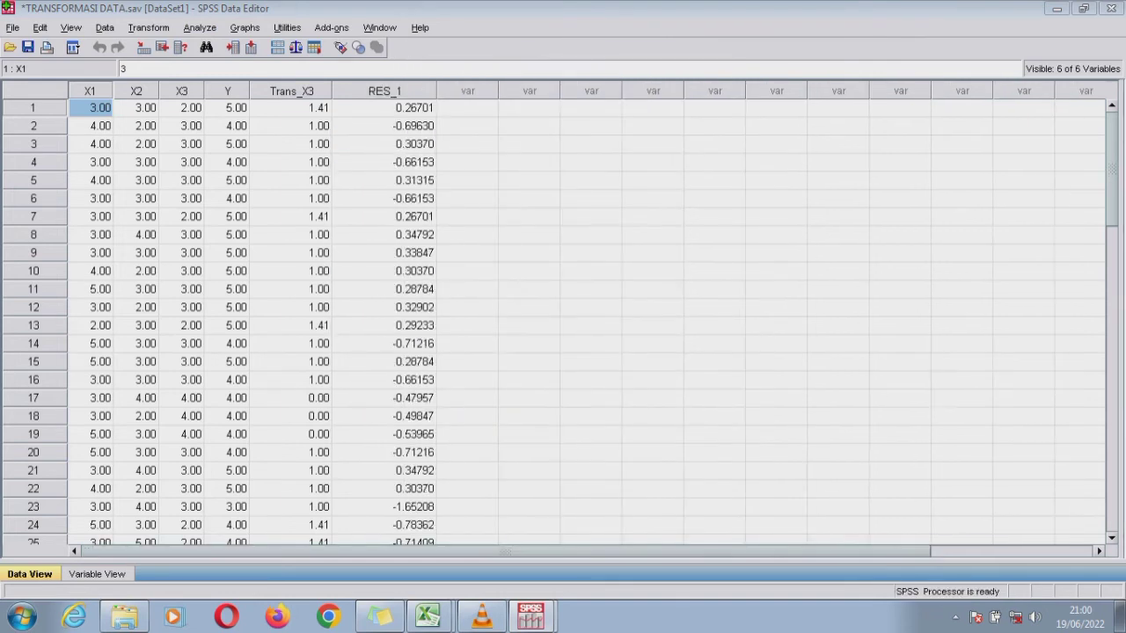
- Compute a new variable ABS_RES1 with the expression ABS(RES_1)
left_click(148, 28)
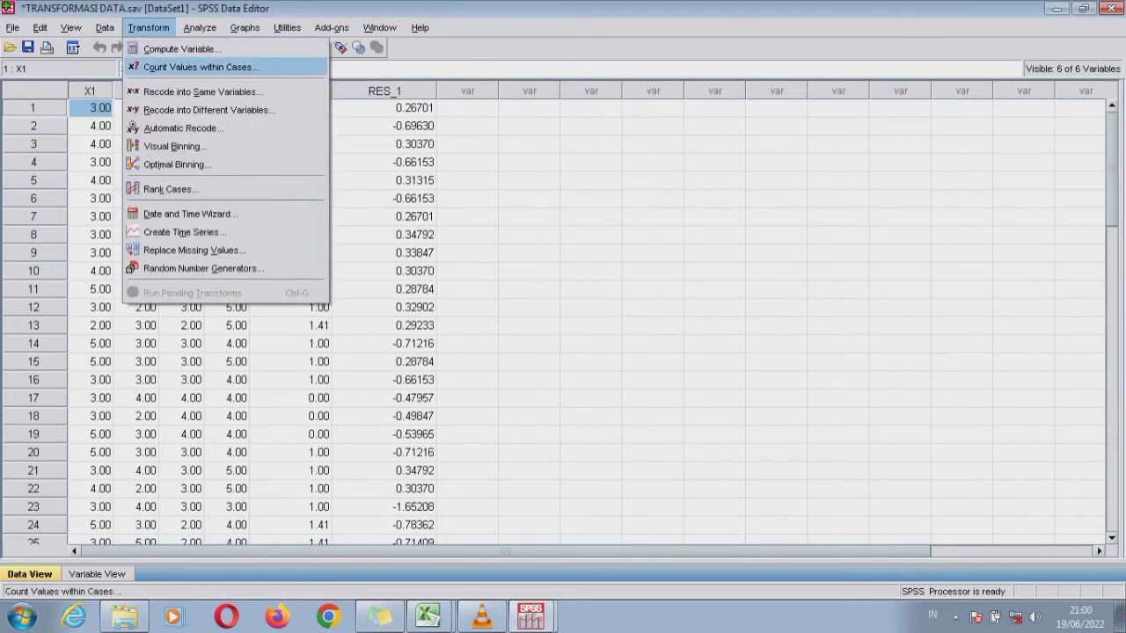
left_click(180, 49)
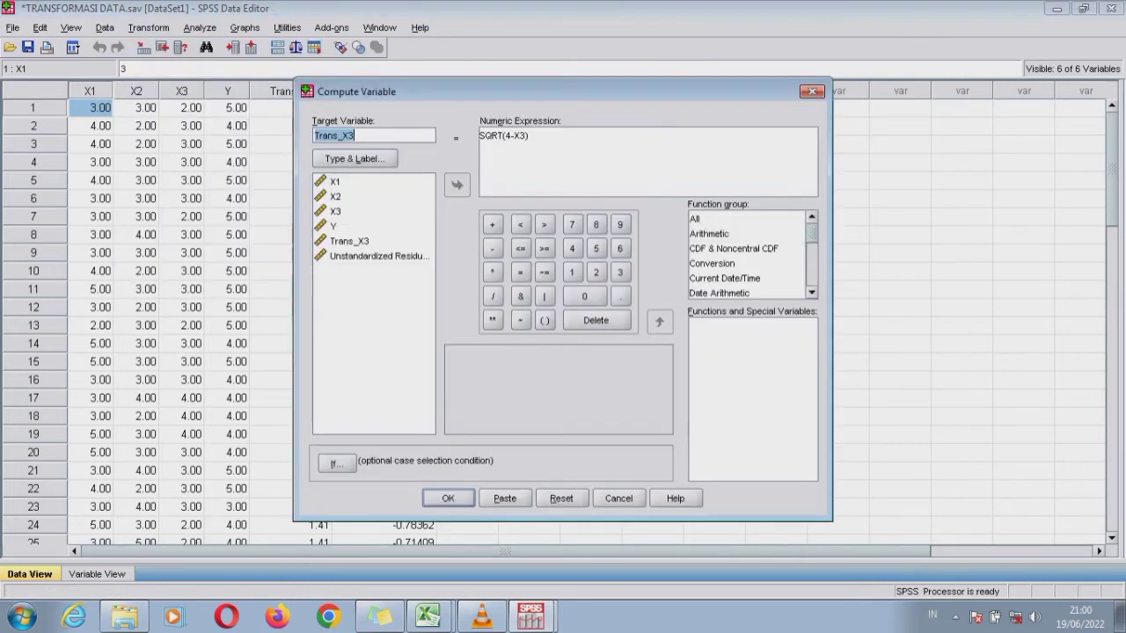
type("ABS_RES1")
left_click_drag(531, 137, 478, 137)
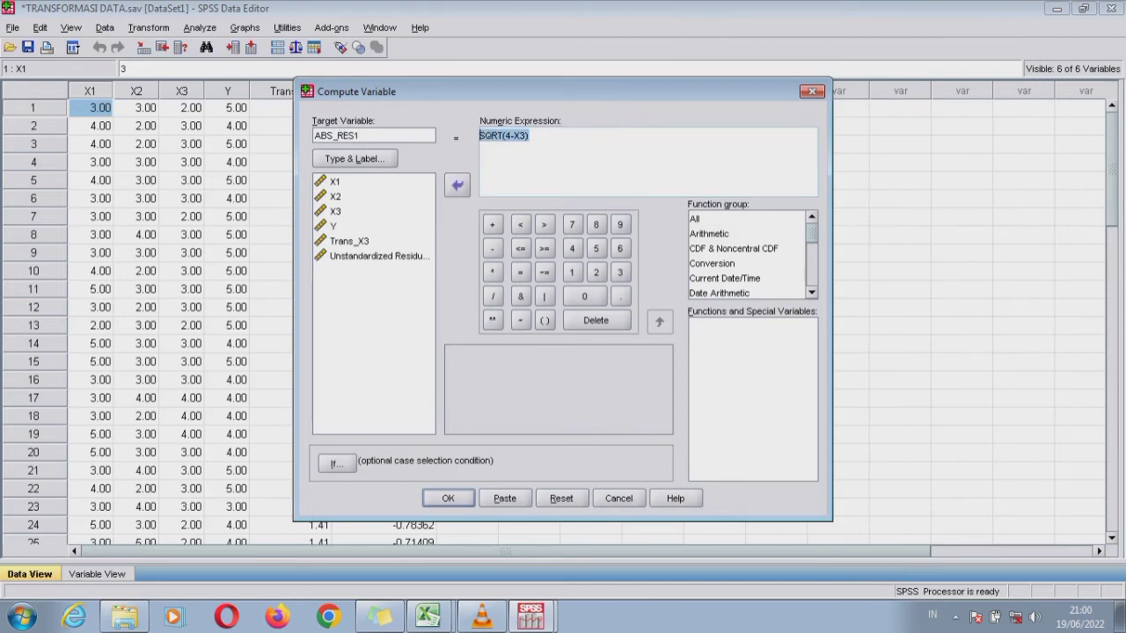
type("ABS")
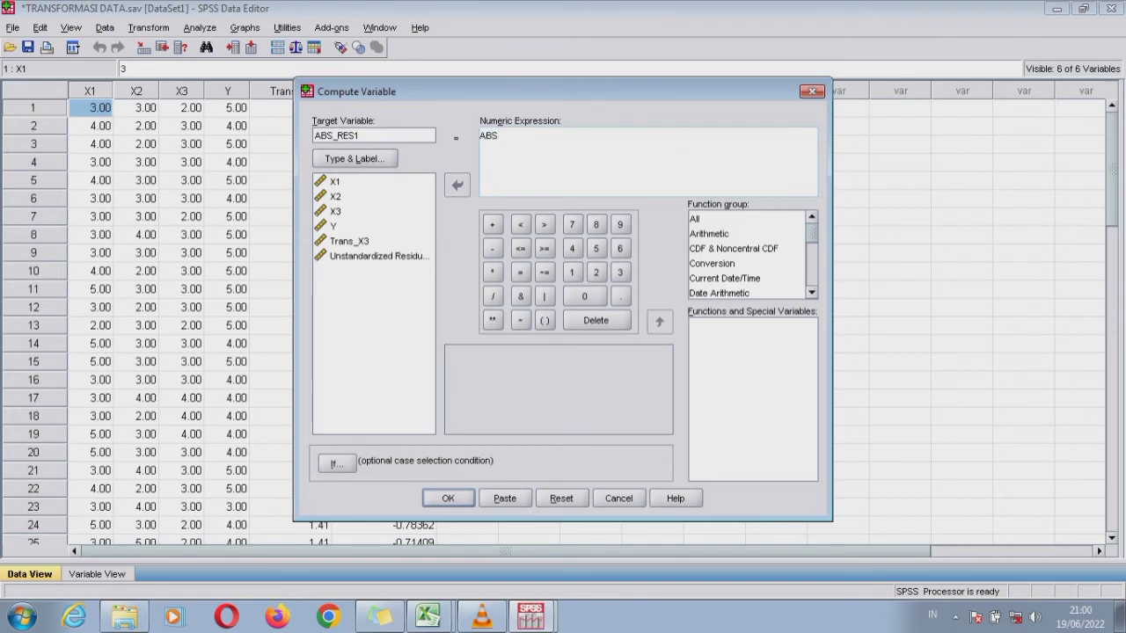
type("(")
left_click(378, 256)
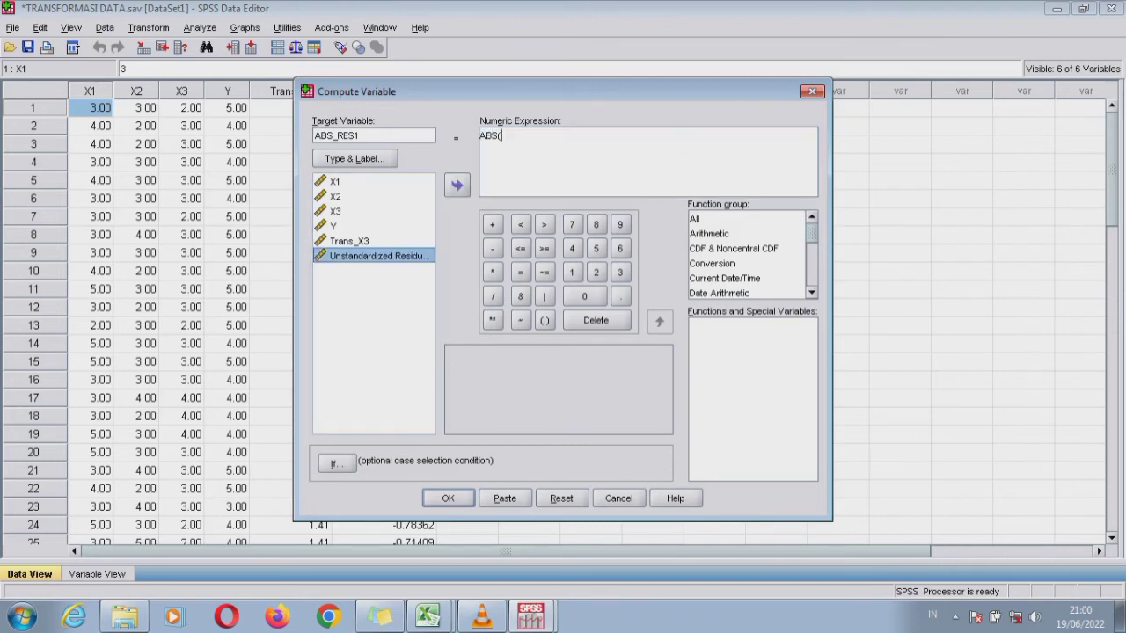
left_click(457, 185)
type(")")
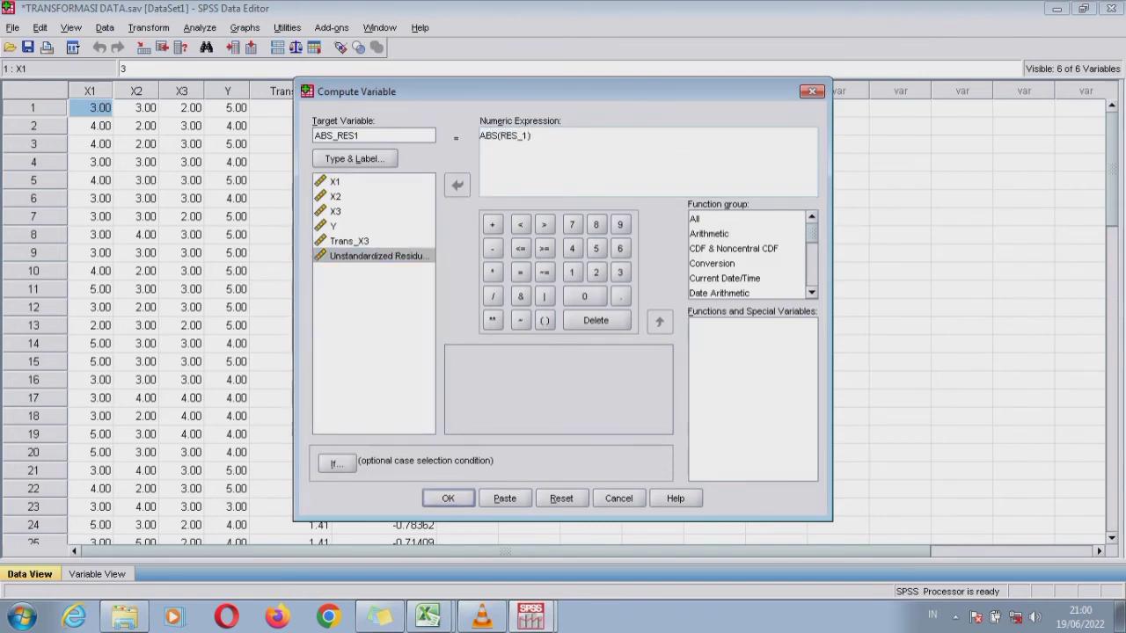
key("Return")
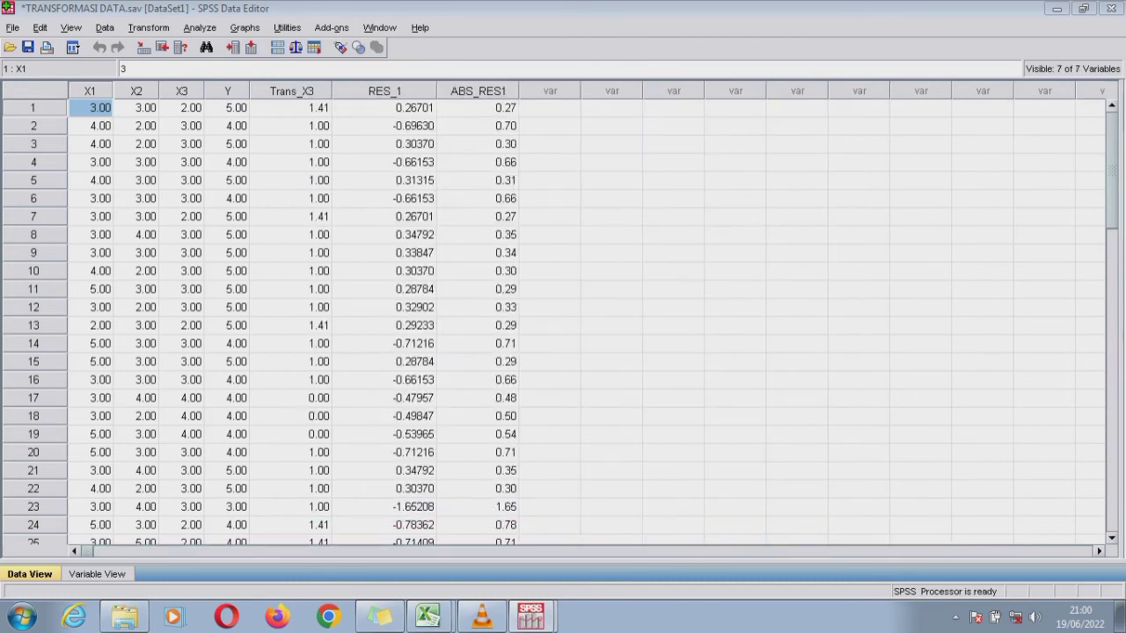
- Reopen the linear regression setup and replace the dependent variable Y with ABS_RES1
left_click(200, 27)
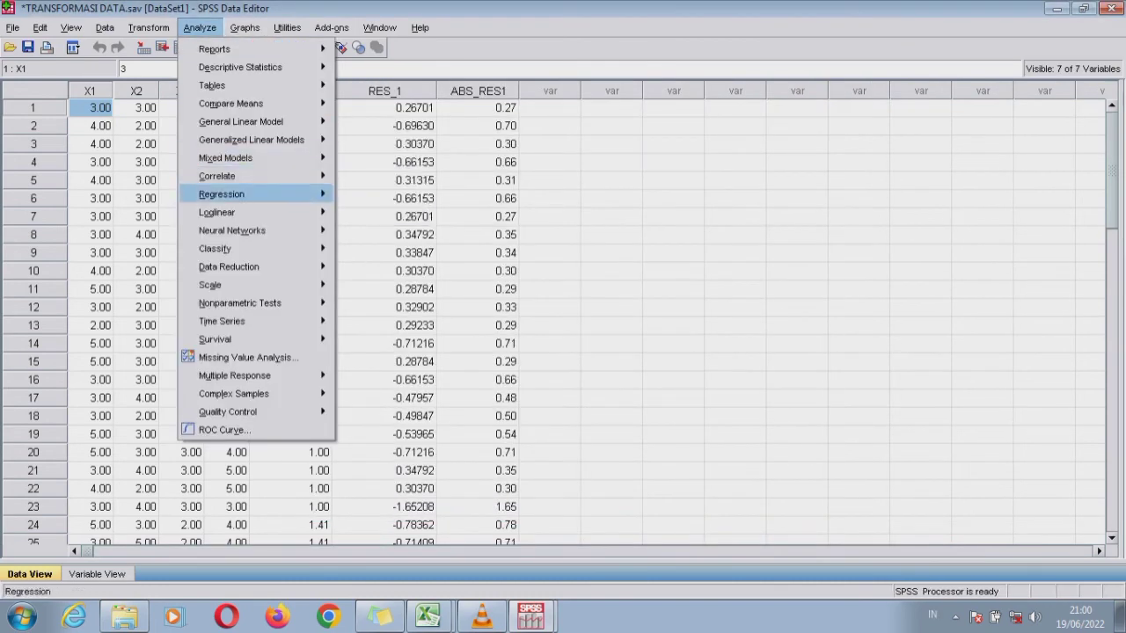
key("Right")
key("Return")
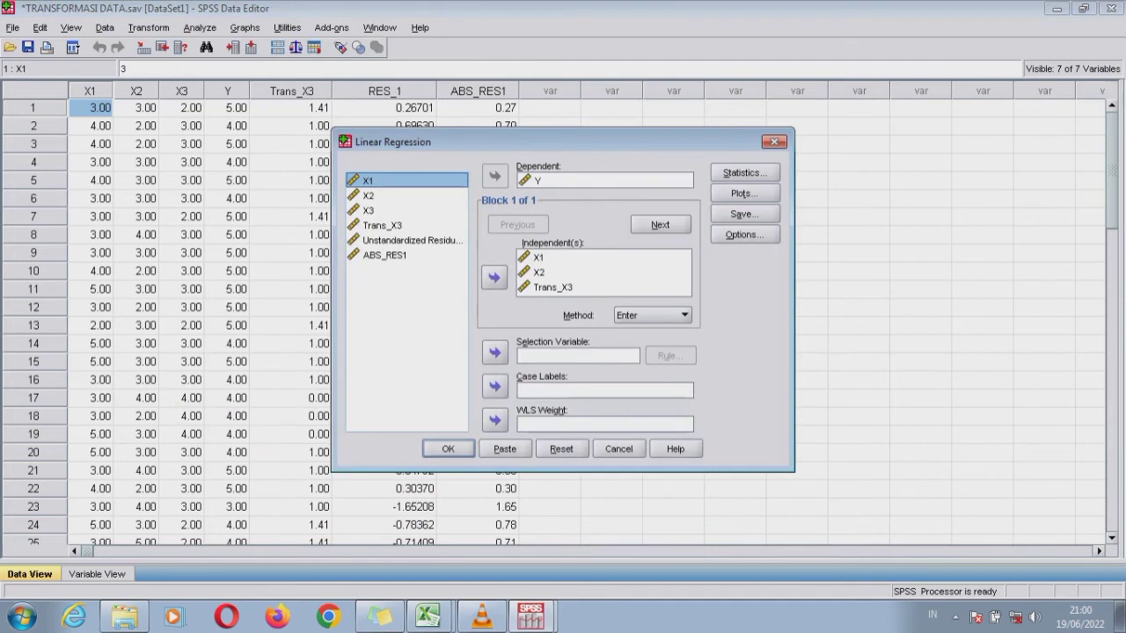
left_click(604, 181)
left_click(494, 177)
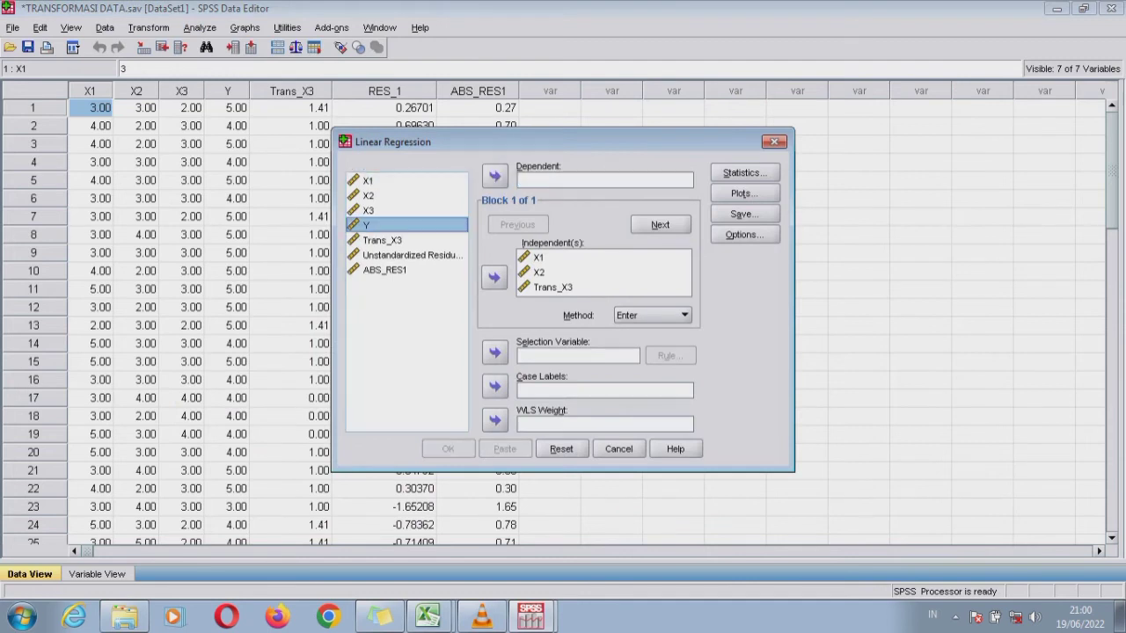
left_click(384, 270)
left_click(495, 177)
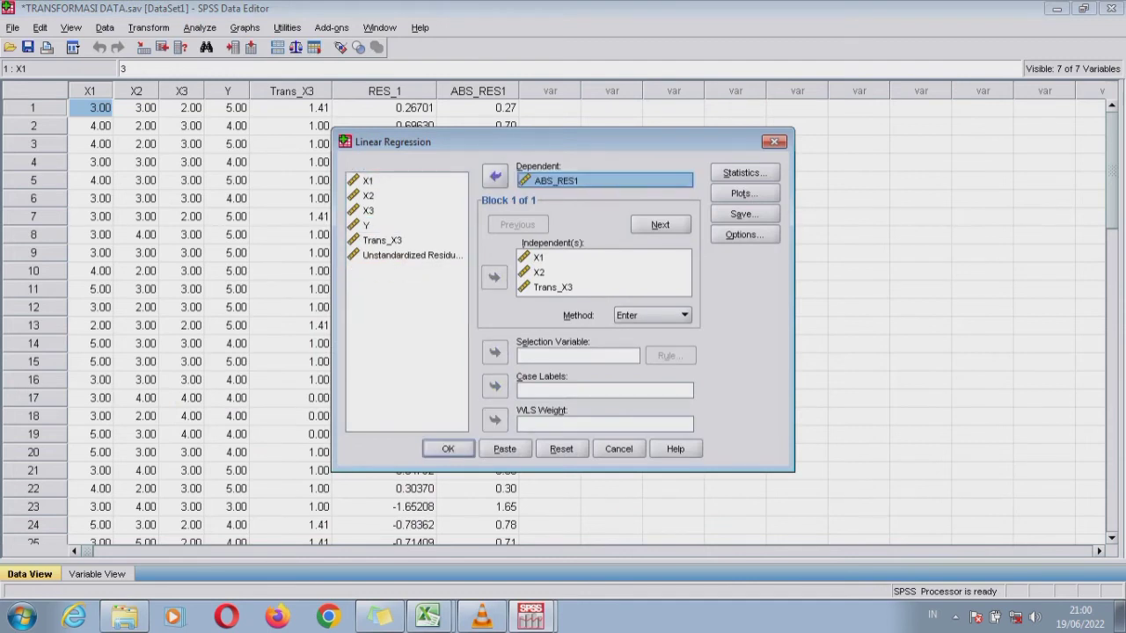
- Turn off saving of unstandardized residuals and run the Glejser regression on ABS_RES1
left_click(743, 213)
left_click(584, 103)
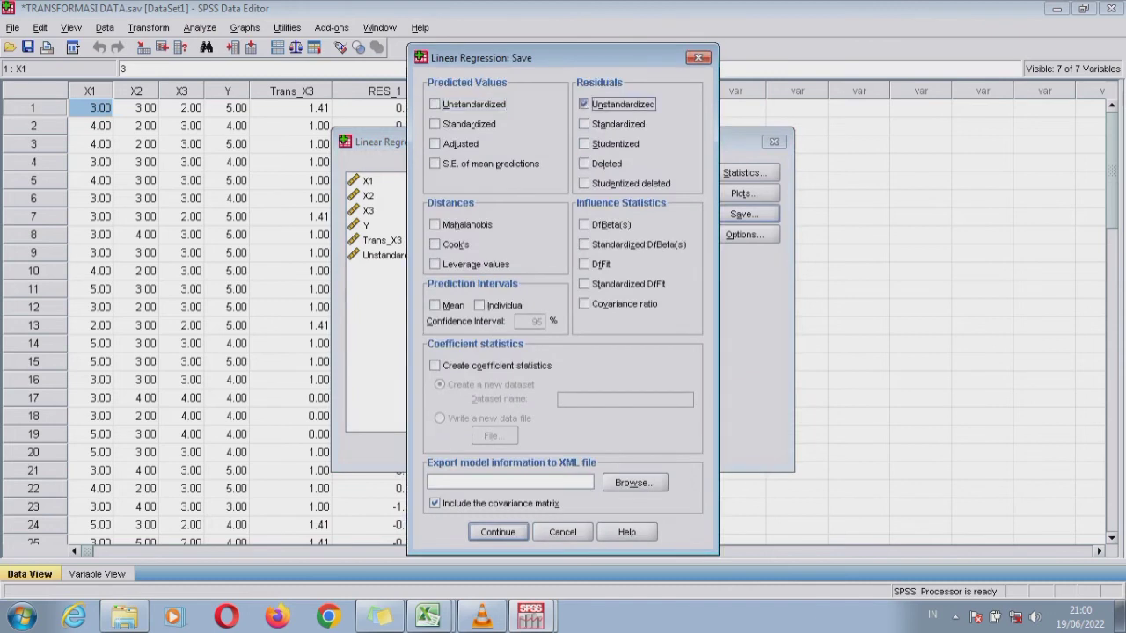
left_click(498, 532)
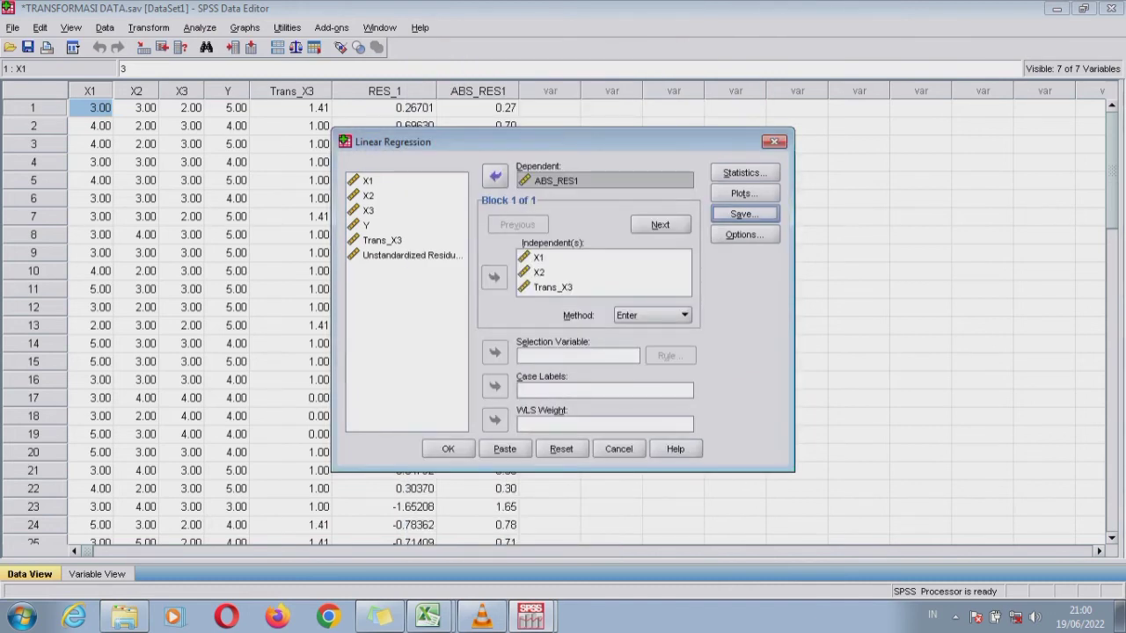
left_click(448, 449)
- Bring up the SPSS Viewer output to check the significance values in the ABS_RES1 Coefficients table
left_click(531, 616)
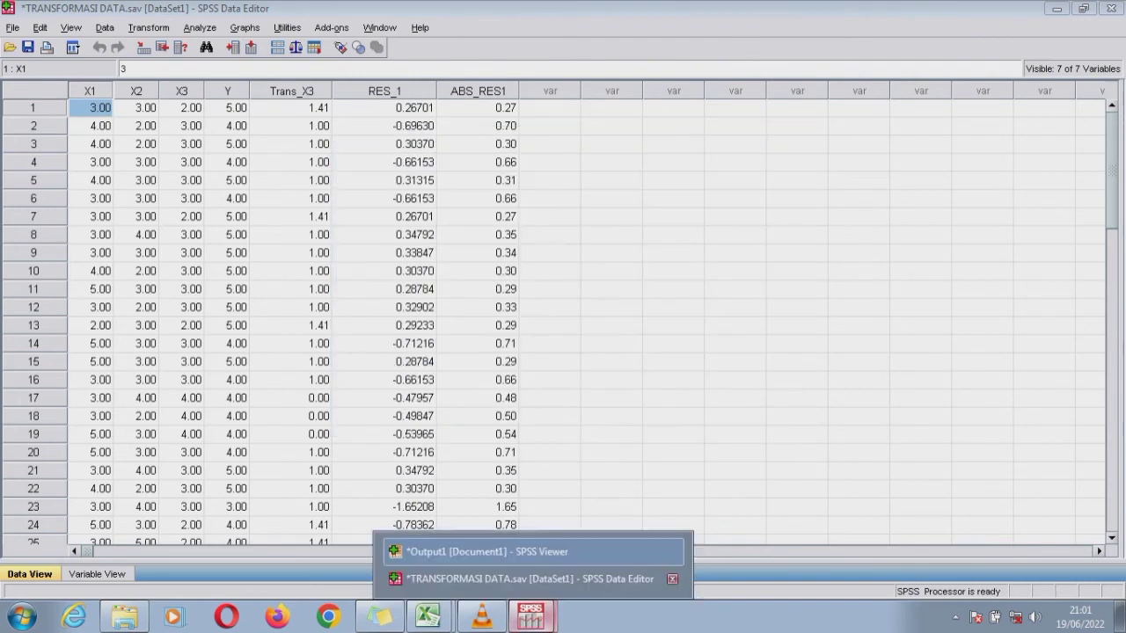
left_click(532, 579)
left_click(532, 616)
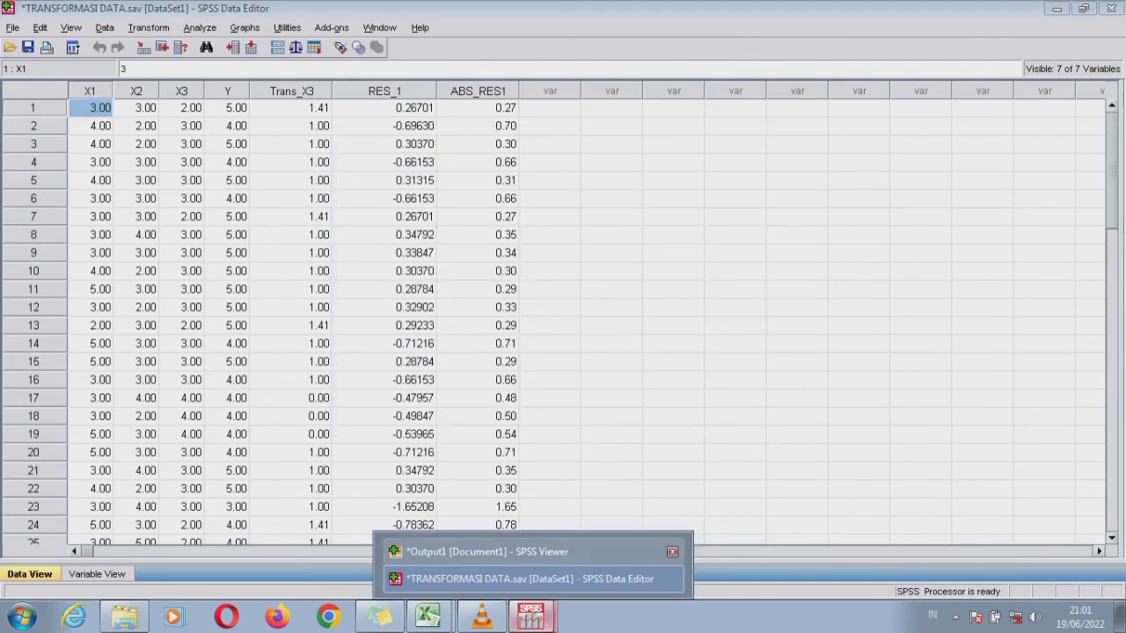
left_click(493, 544)
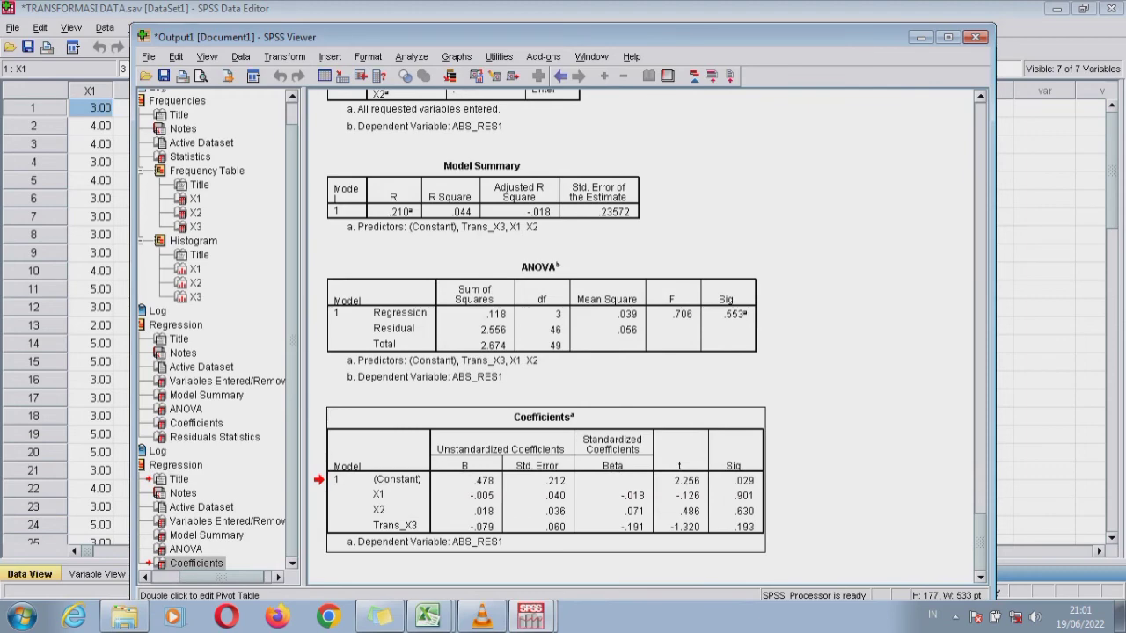
- Switch to the Data workbook in Excel and go to the Uji Glejser notes on the TRANSFORMASI DATA sheet, selecting cell AE16
left_click(429, 616)
left_click(405, 545)
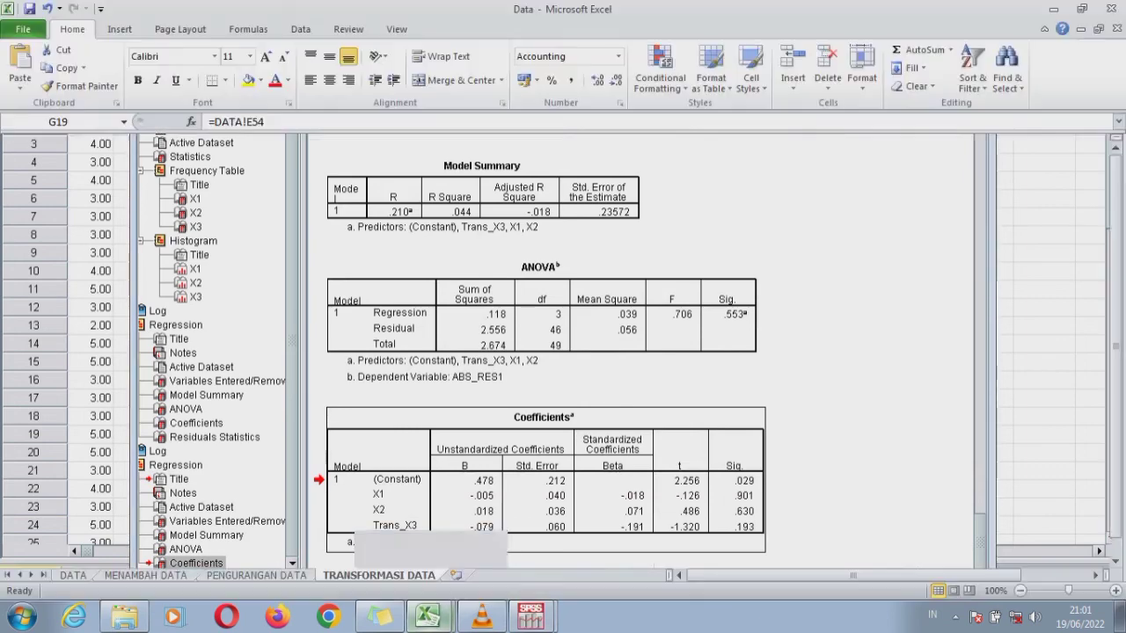
left_click(629, 489)
left_click(680, 489)
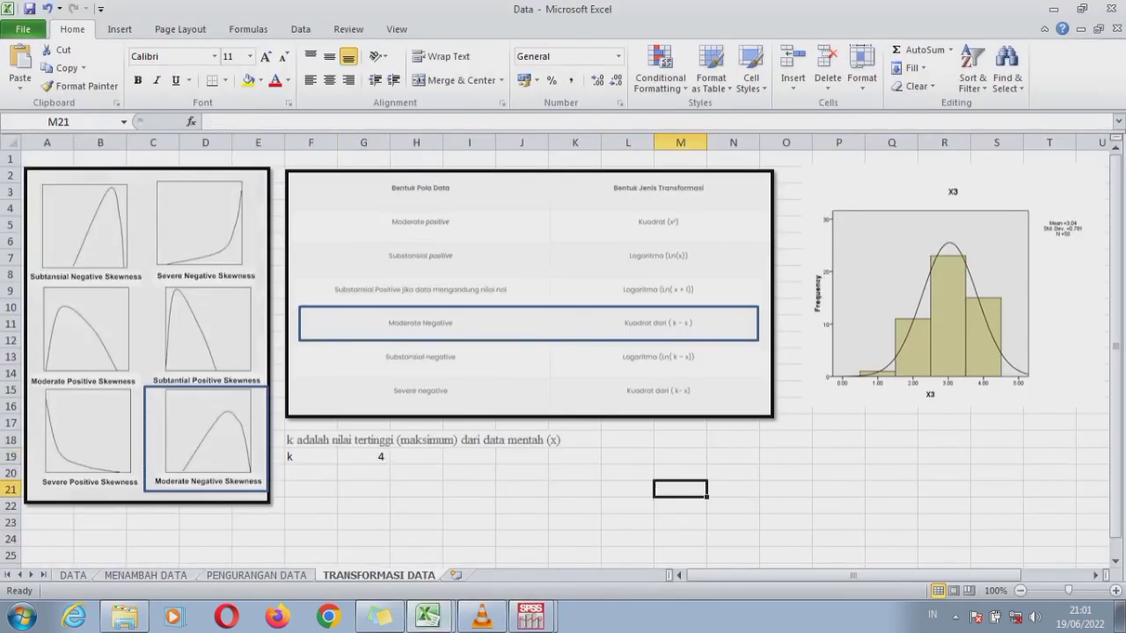
key("Right")
key("Right")
key("Right")
key("Right")
key("Right")
key("Right")
key("Right")
key("Right")
key("Right")
key("Right")
key("Right")
key("Right")
key("Right")
key("Right")
key("Right")
key("Right")
key("Right")
key("Right")
key("Right")
key("Right")
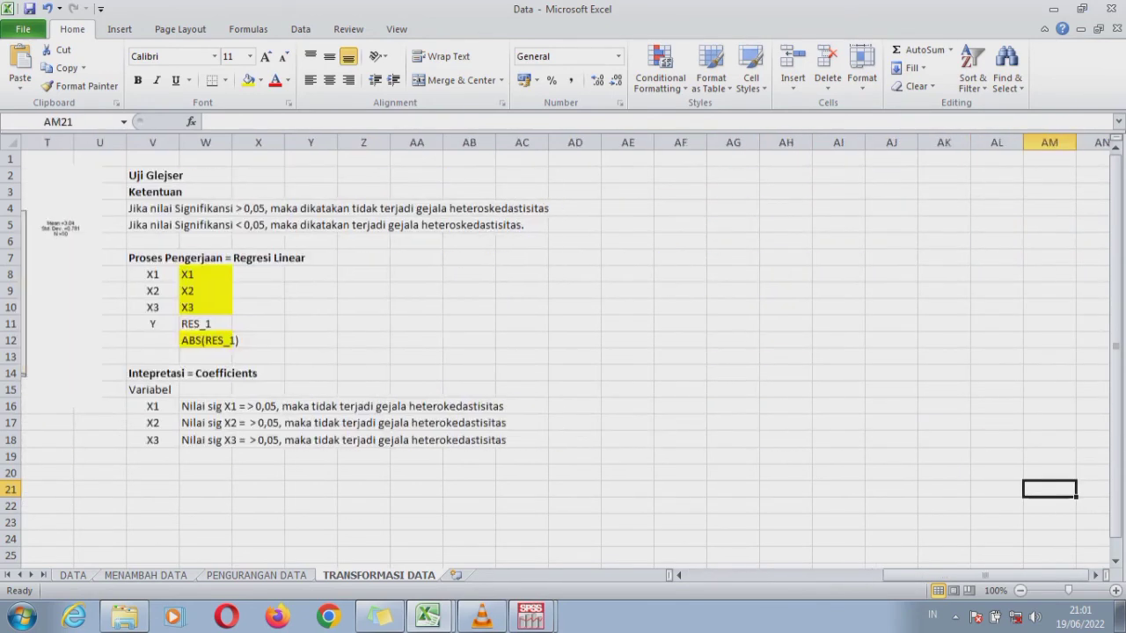
key("Right")
key("Right")
key("Left")
key("Left")
key("Left")
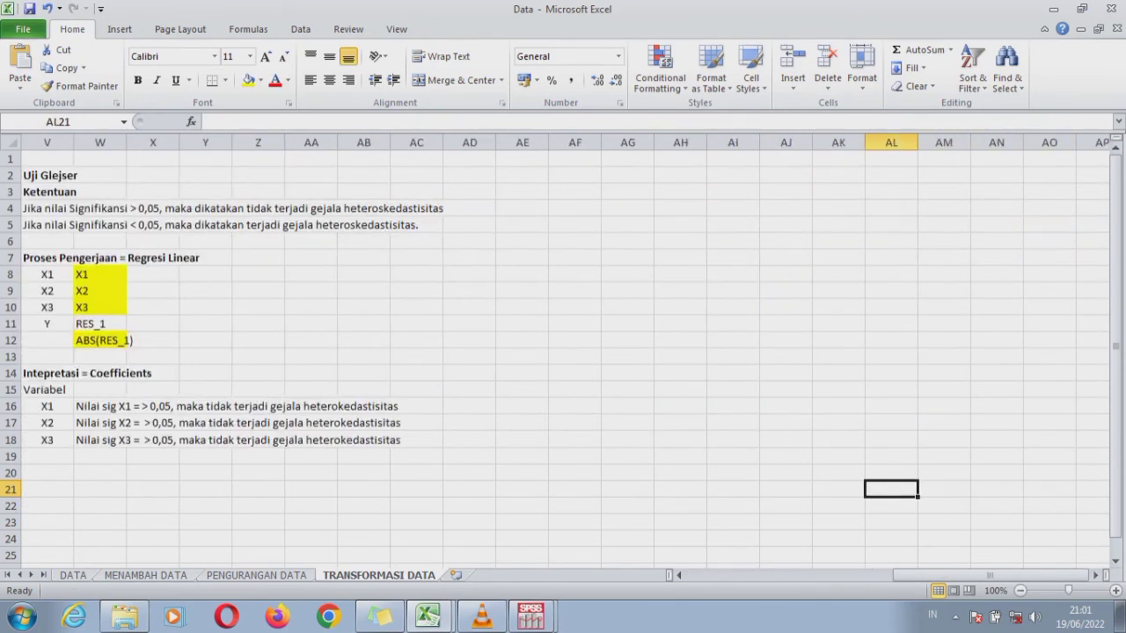
key("Left")
key("Left")
key("Left")
key("Left")
key("Left")
key("Left")
key("Left")
key("Left")
key("Left")
key("Left")
key("Left")
key("Left")
key("Left")
key("Left")
key("Left")
key("Left")
key("Left")
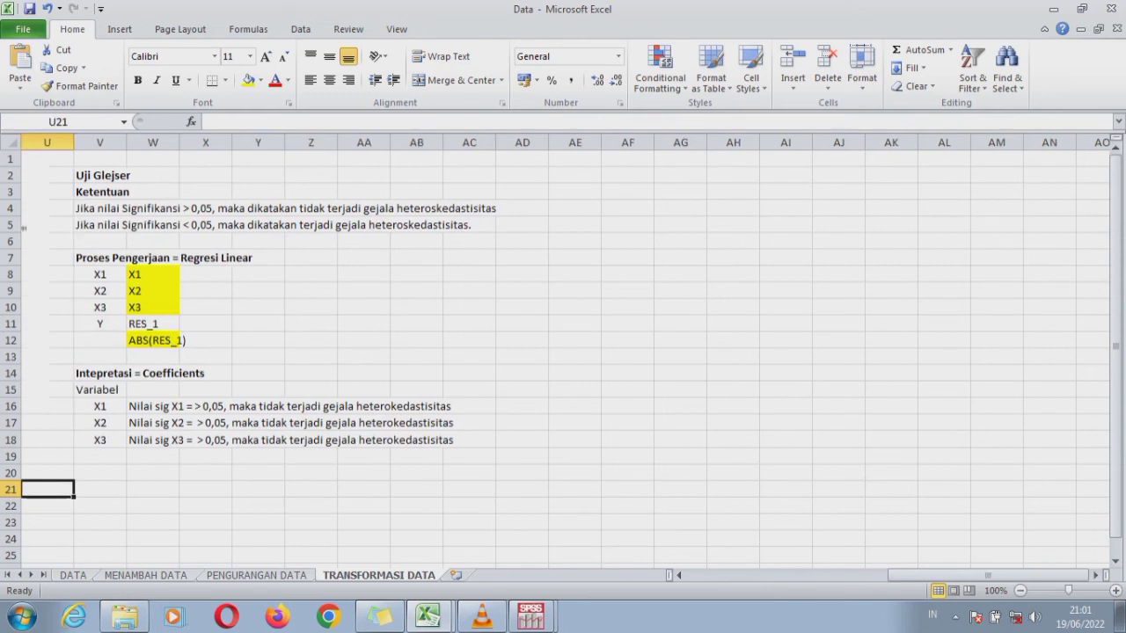
left_click(575, 406)
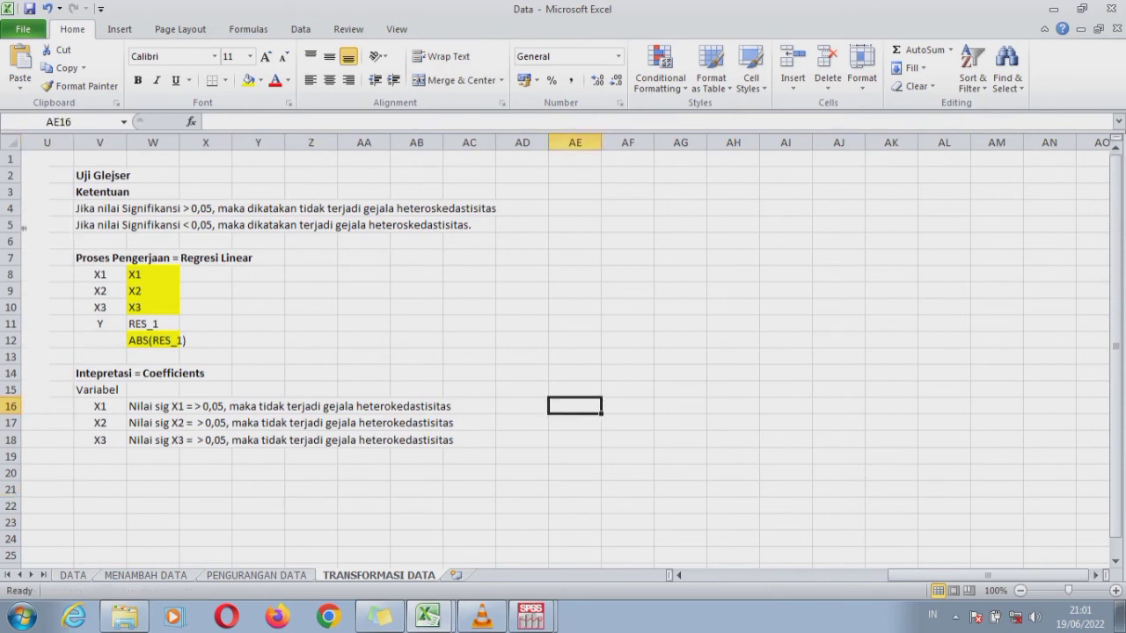
- Paste the copied ABS_RES1 Coefficients table as a picture and place it beside the X1 to X3 interpretation notes
right_click(577, 406)
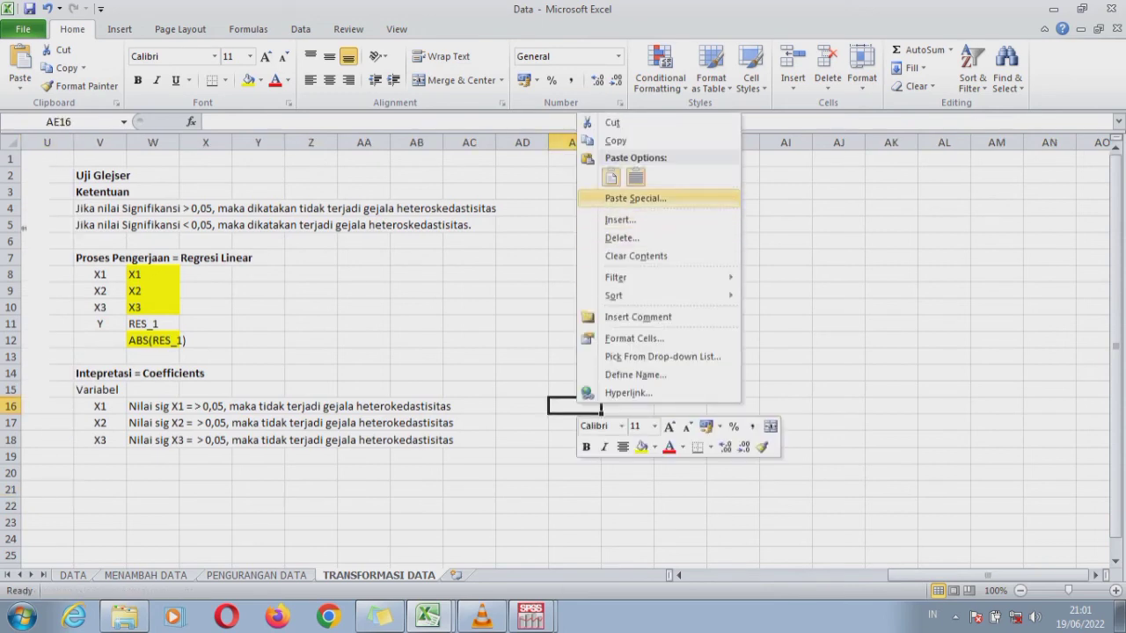
left_click(634, 199)
left_click(769, 351)
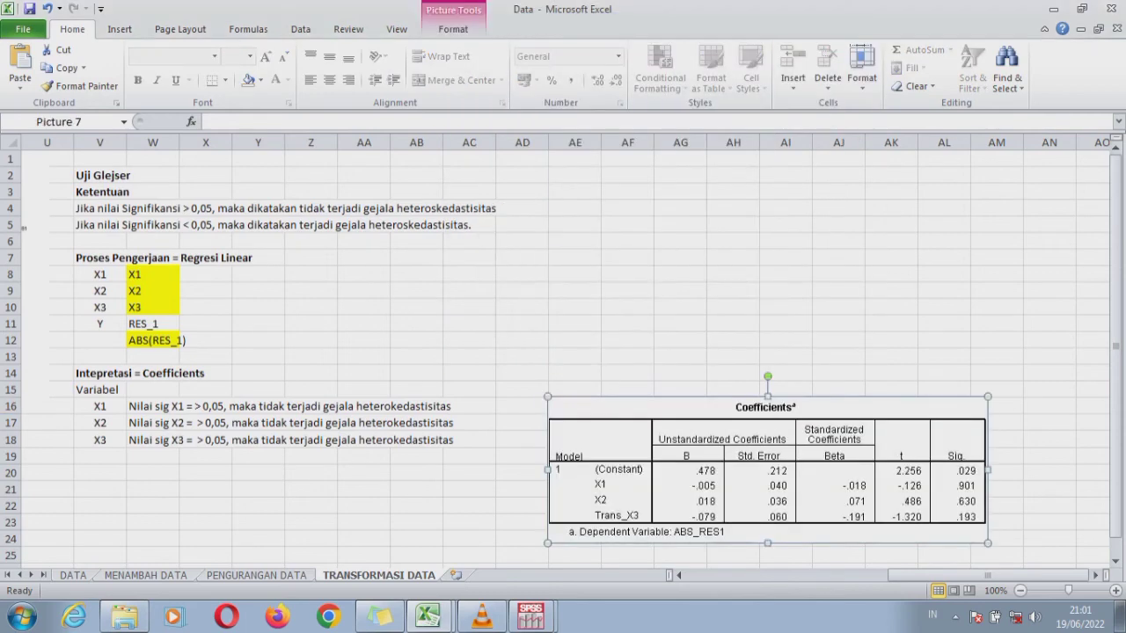
left_click_drag(765, 468, 715, 397)
- Insert the significance value 0,910 after the equals sign in the X1 interpretation in cell W16
left_click(176, 407)
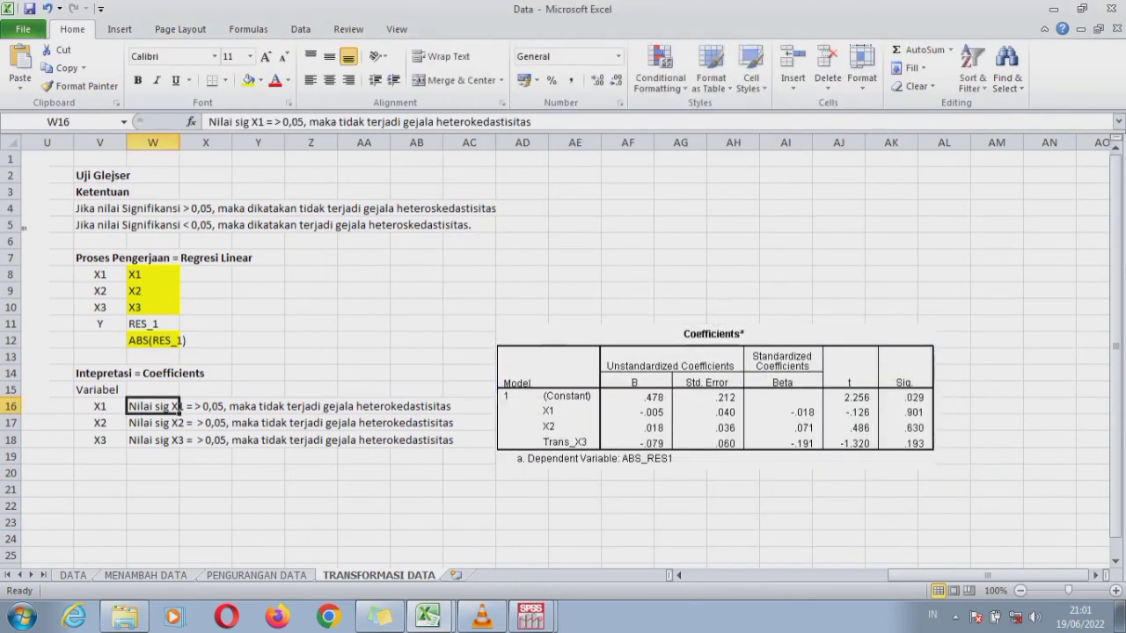
left_click(273, 121)
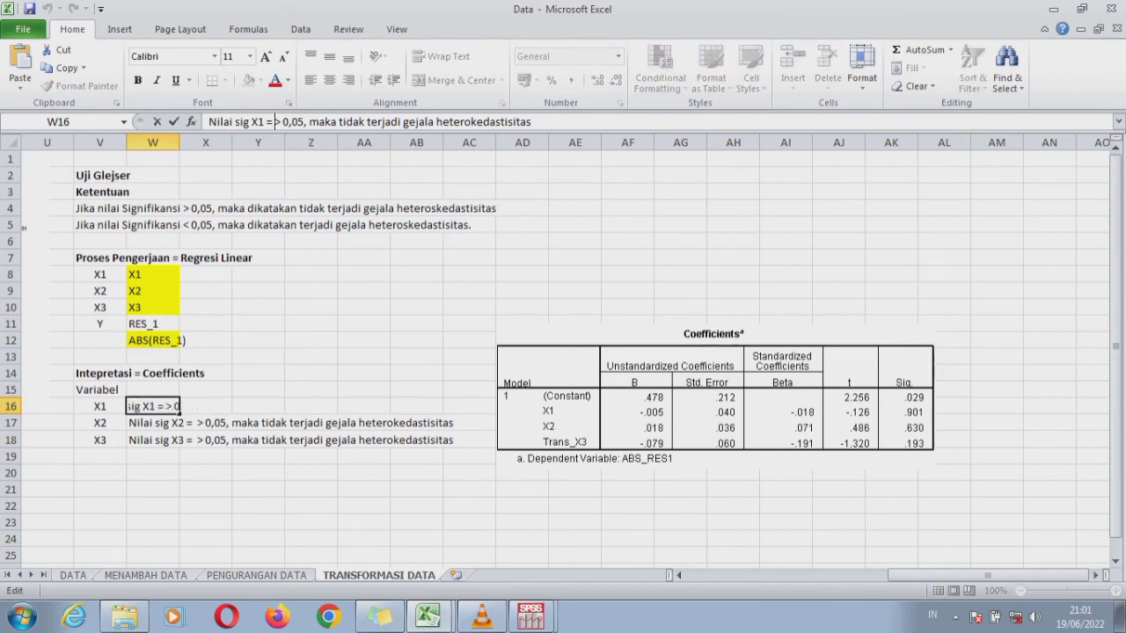
type("0,910")
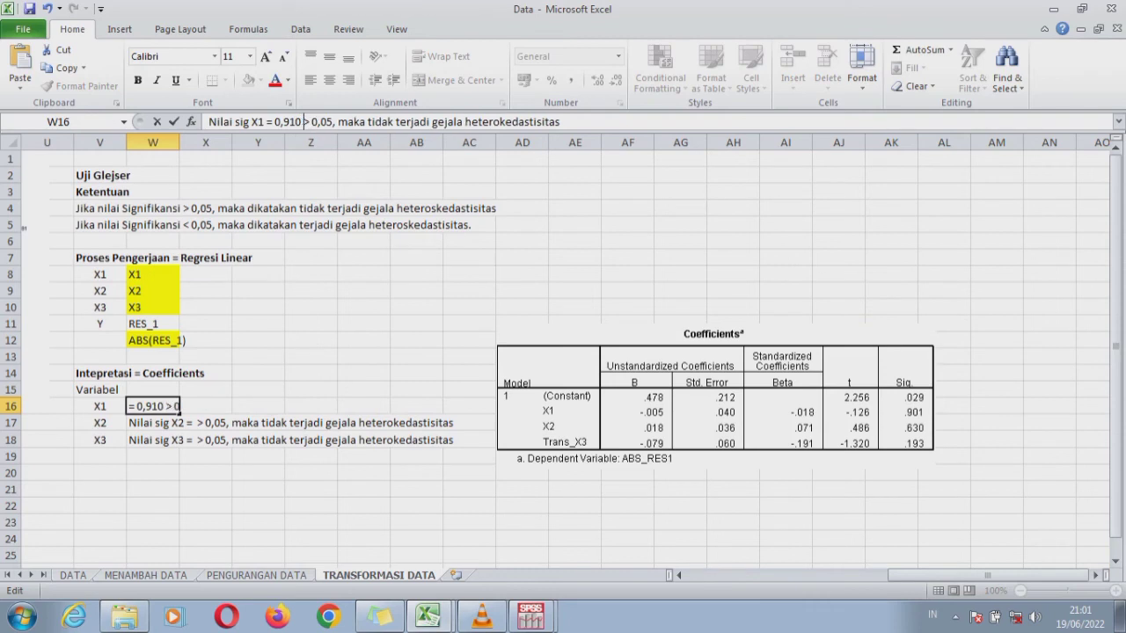
key("Return")
- Insert the significance value 0,630 after the equals sign in the X2 interpretation in cell W17
double_click(179, 423)
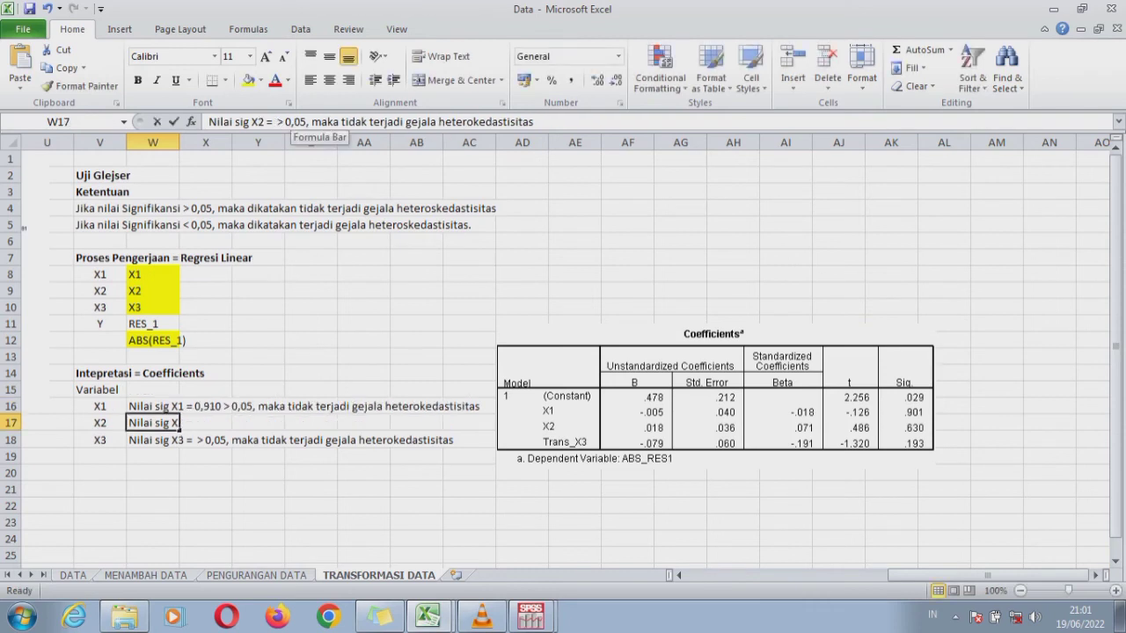
type("0,")
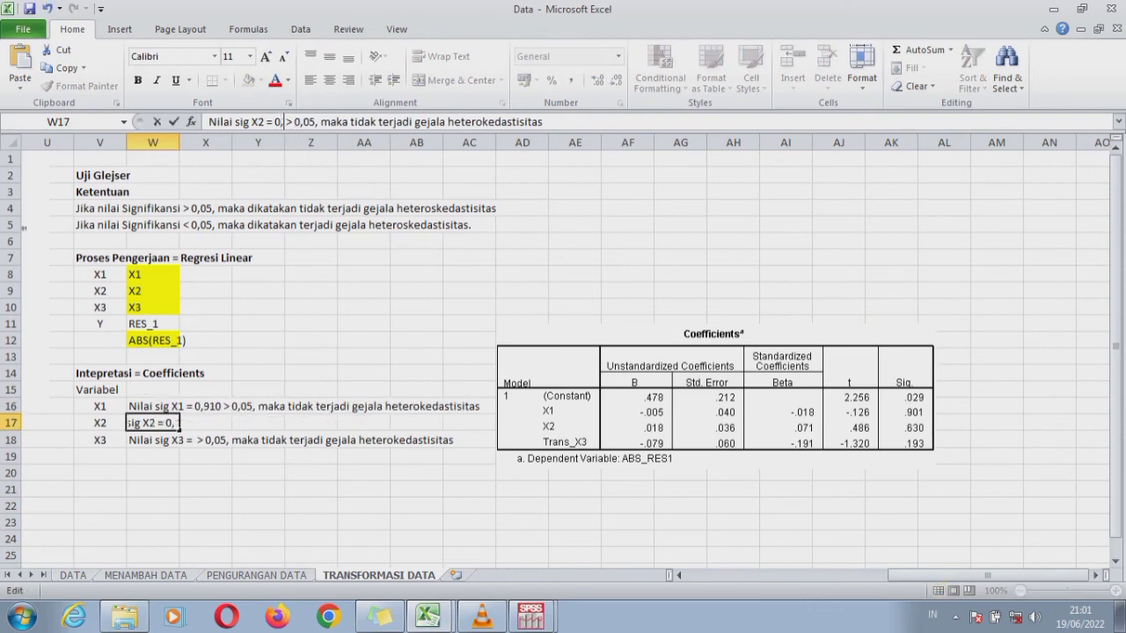
type("63")
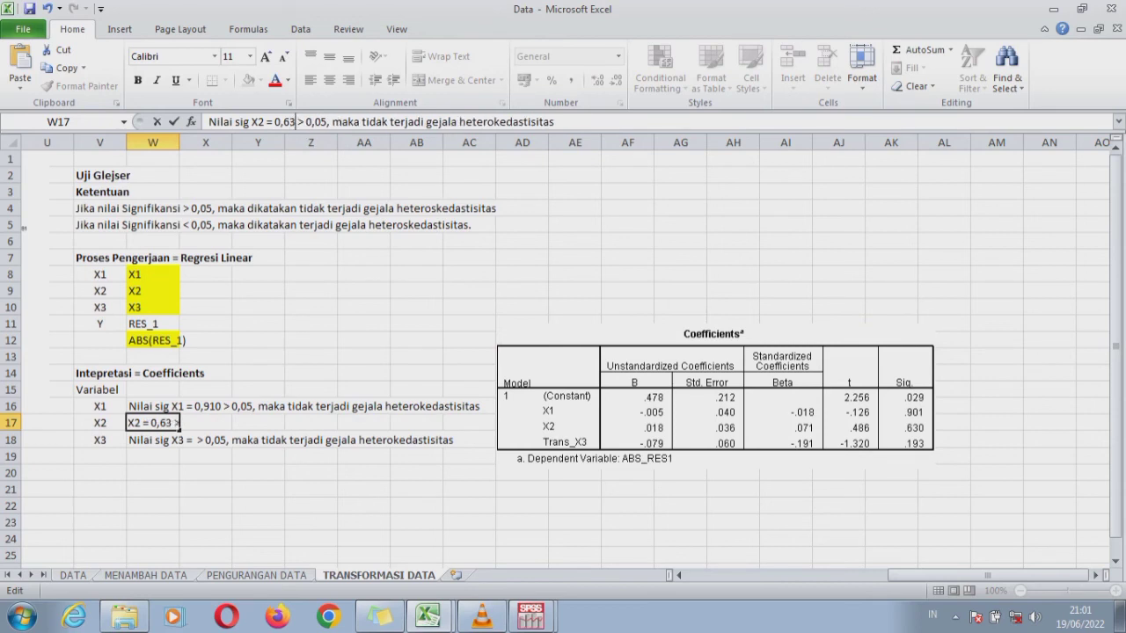
type("0")
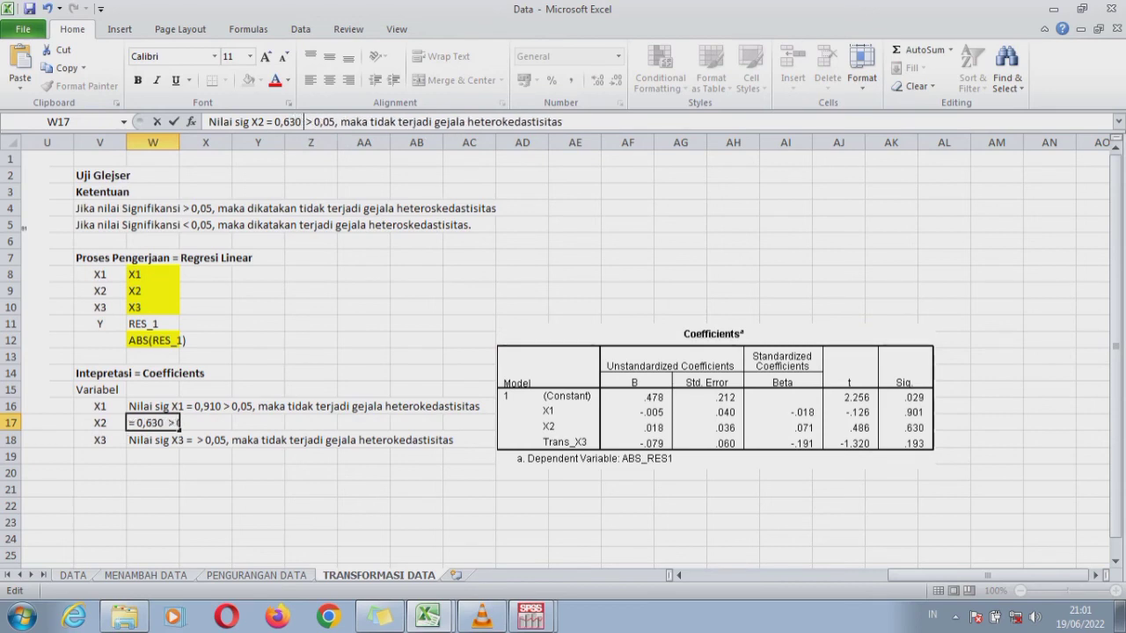
key("Return")
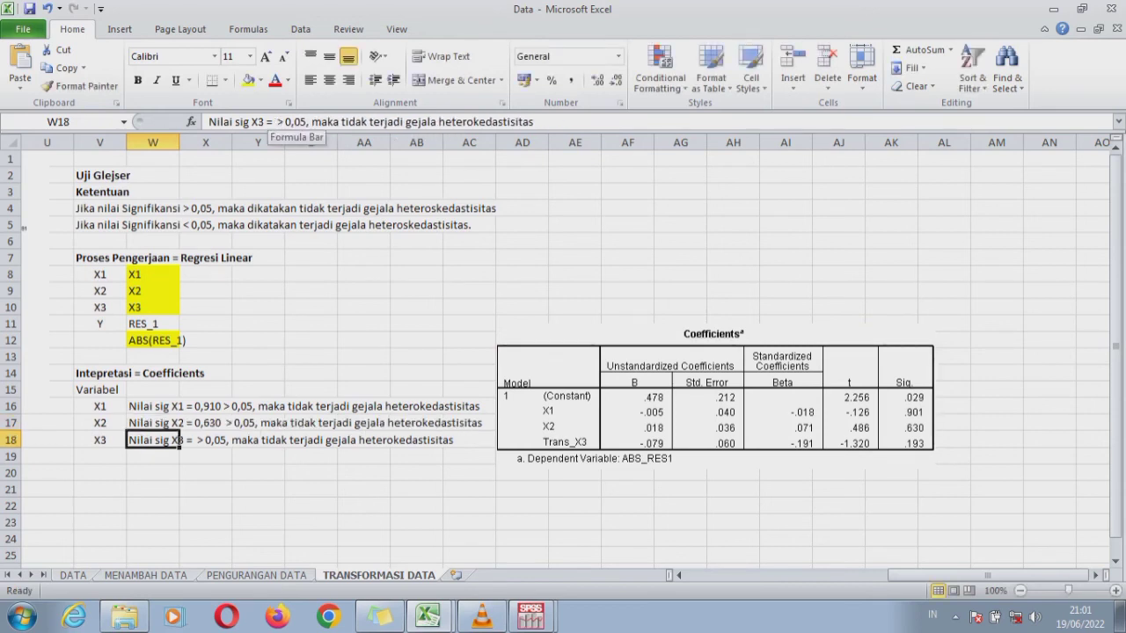
- Insert the significance value 0,193 after the equals sign in the X3 interpretation in cell W18
double_click(181, 441)
type("0,19")
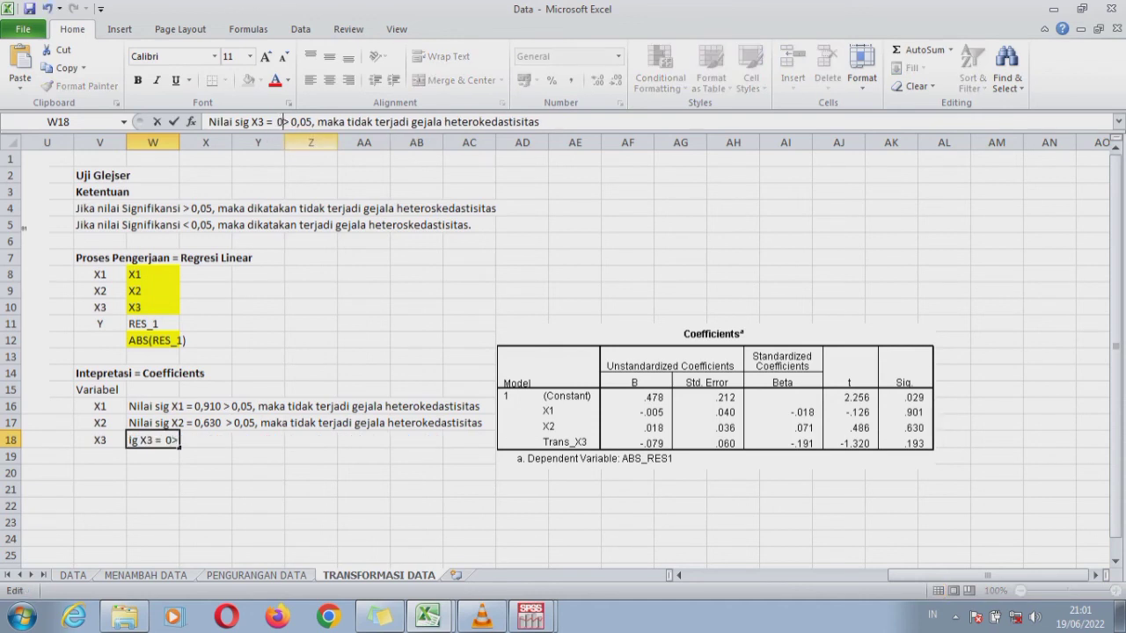
type("3")
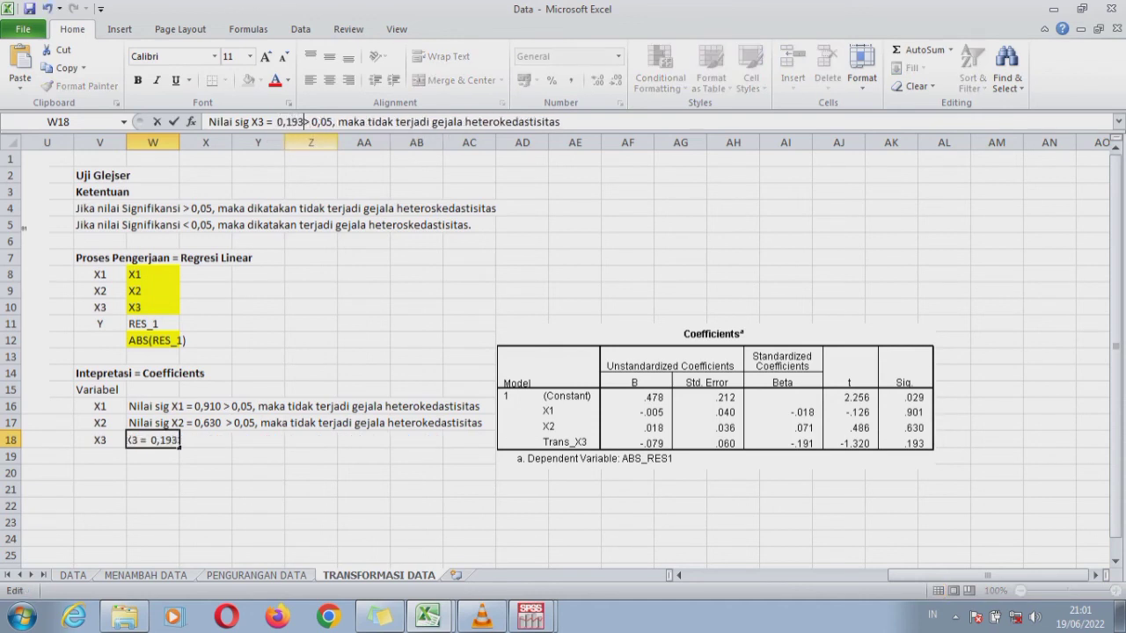
key("Return")
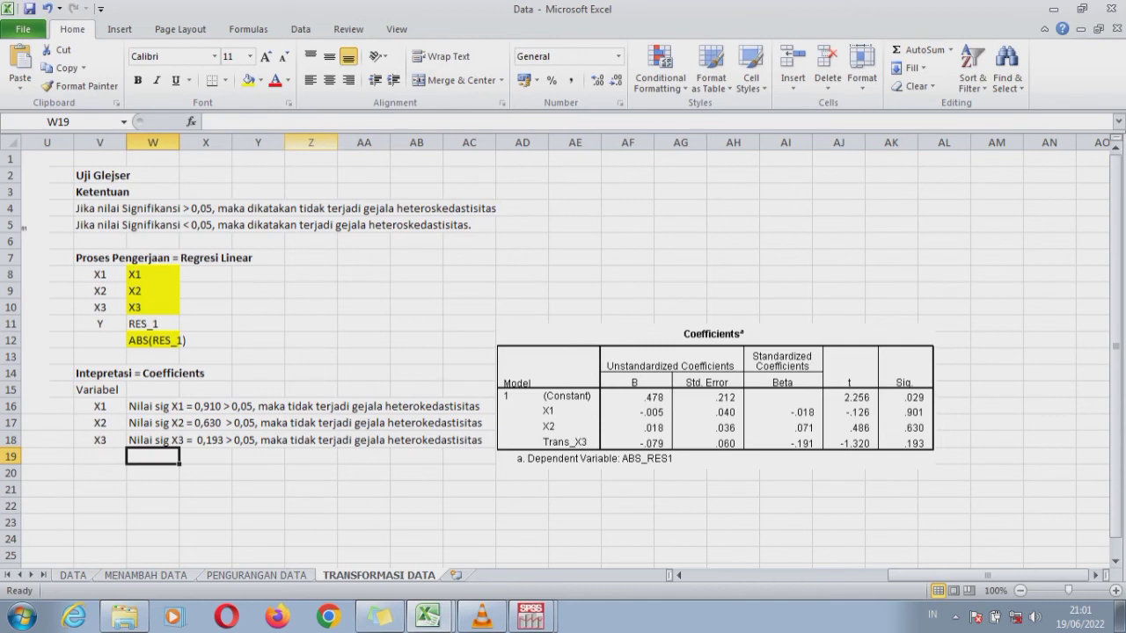
- Remove the extra space before 0,193 in cell W18 and make the X3 interpretation row V18:AC18 bold
left_click(104, 440)
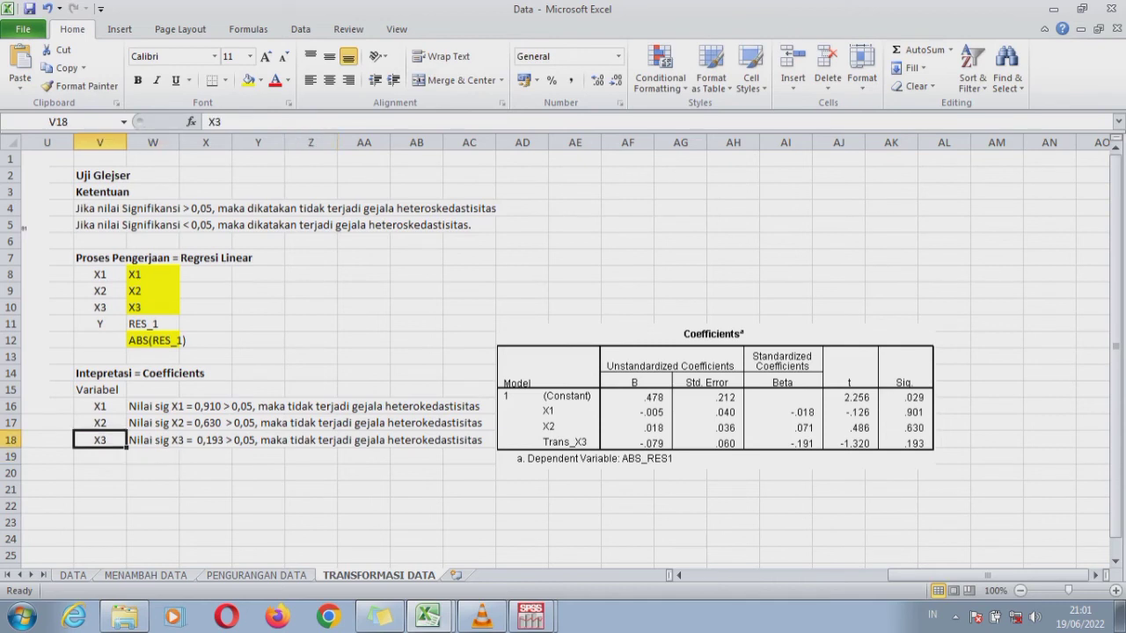
left_click(177, 440)
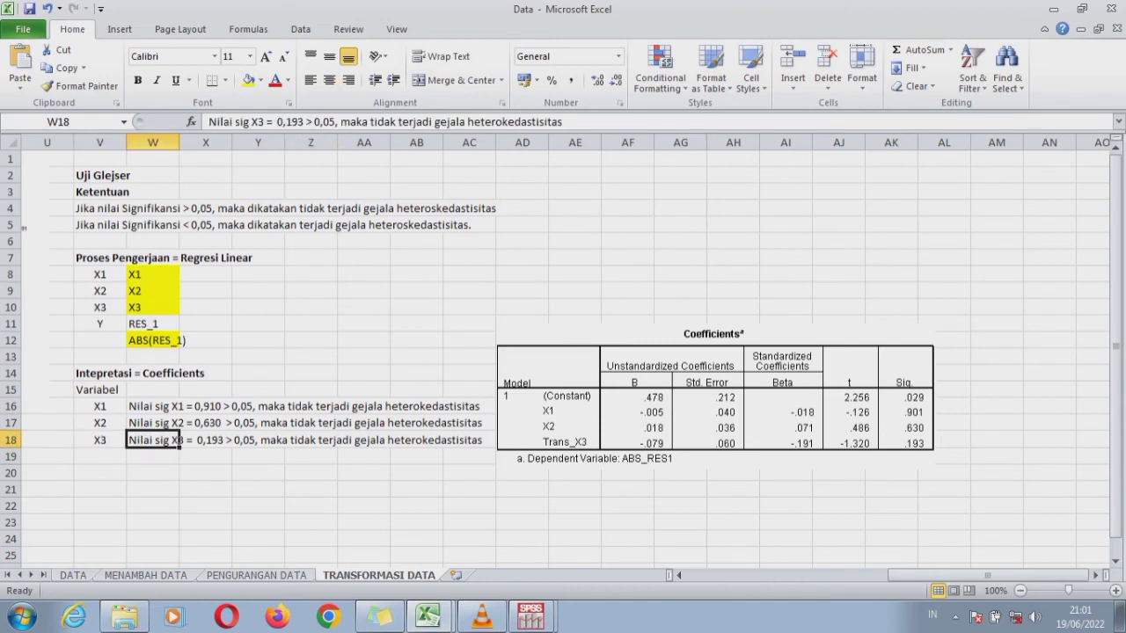
left_click(276, 122)
key("BackSpace")
key("Return")
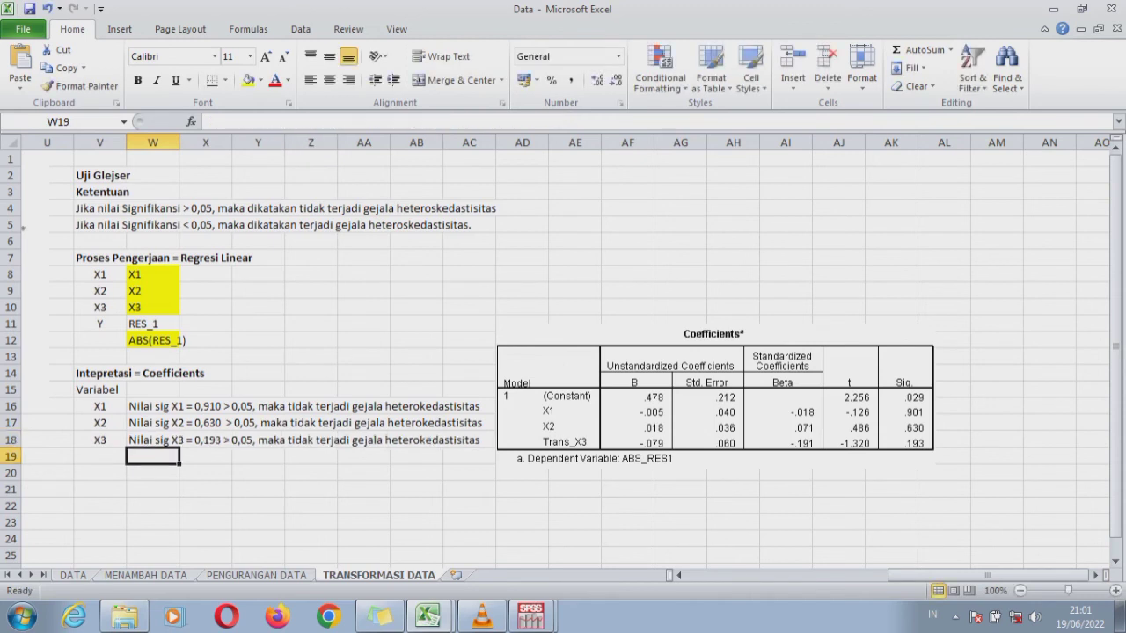
left_click_drag(100, 440, 493, 439)
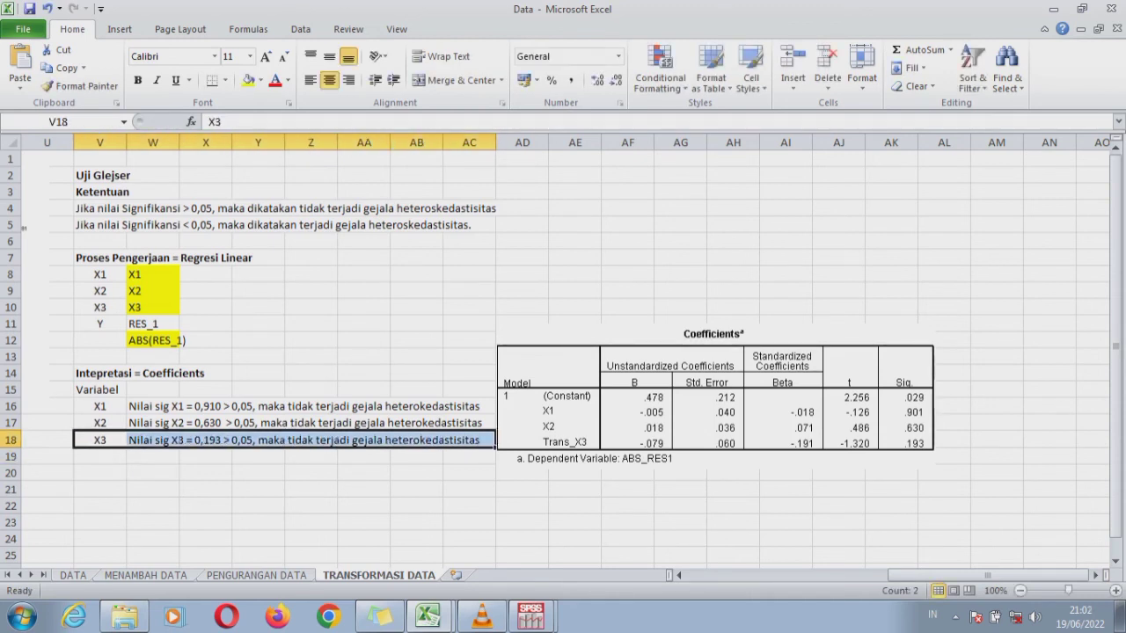
key("ctrl+b")
- Compare the original X3 Glejser conclusion and Coefficients table on the DATA sheet with the TRANSFORMASI DATA result
left_click(73, 576)
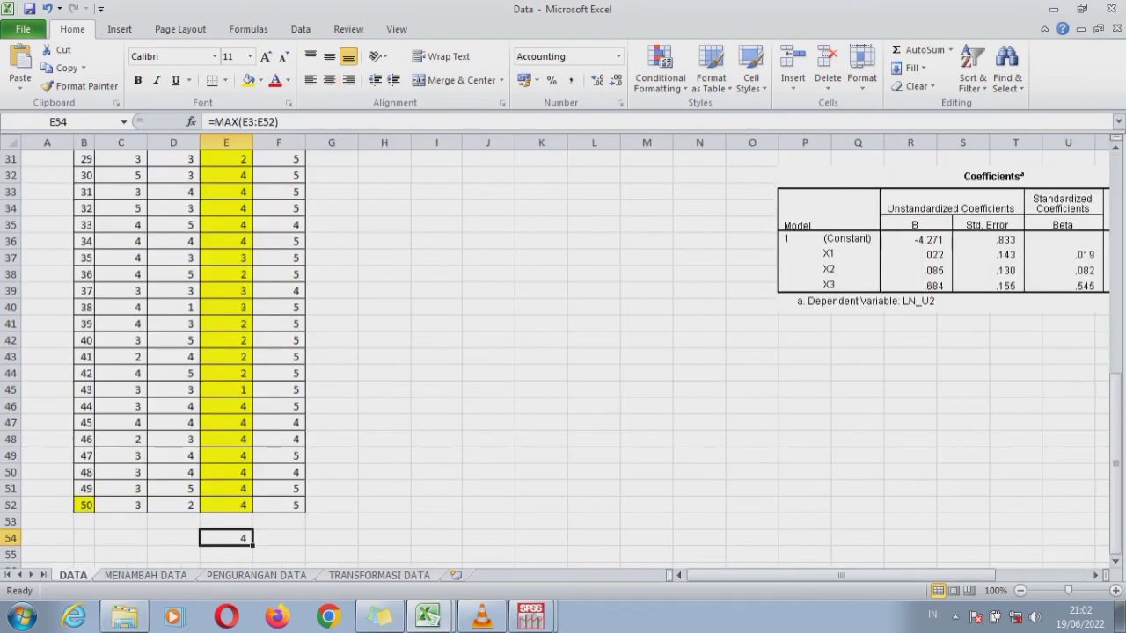
left_click_drag(1116, 405, 1116, 194)
left_click_drag(385, 422, 708, 422)
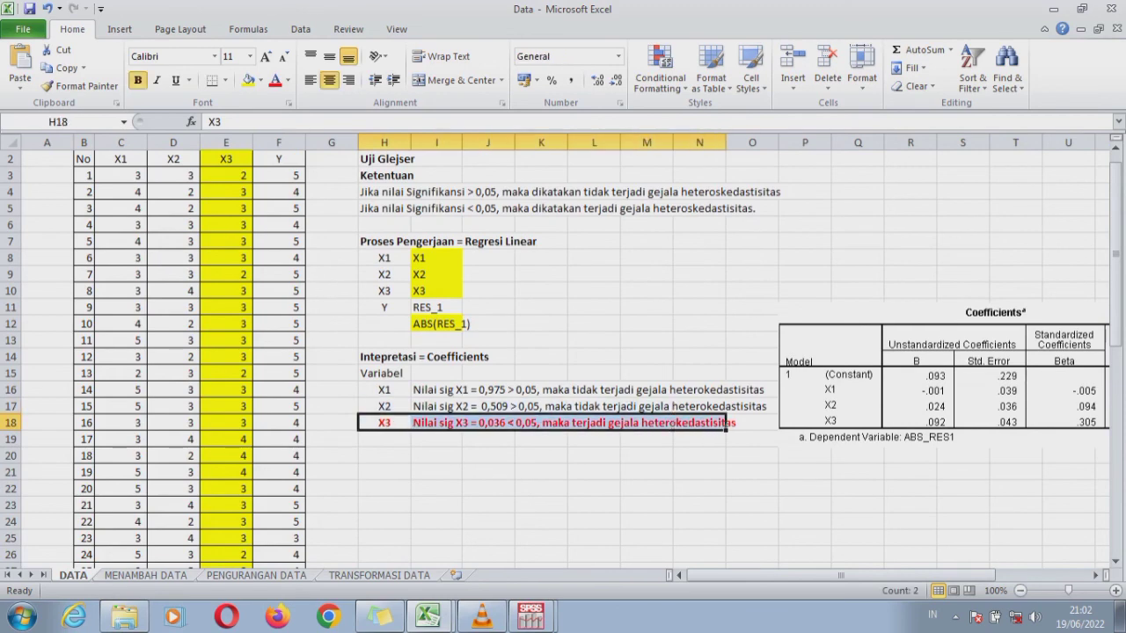
left_click(379, 575)
left_click(258, 473)
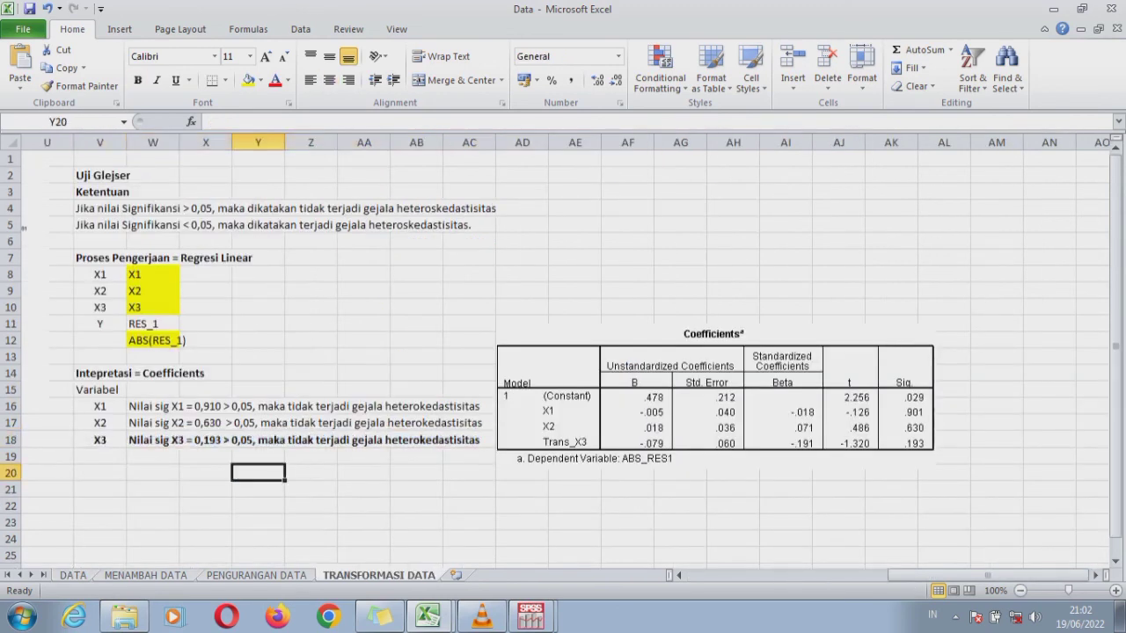
left_click(73, 575)
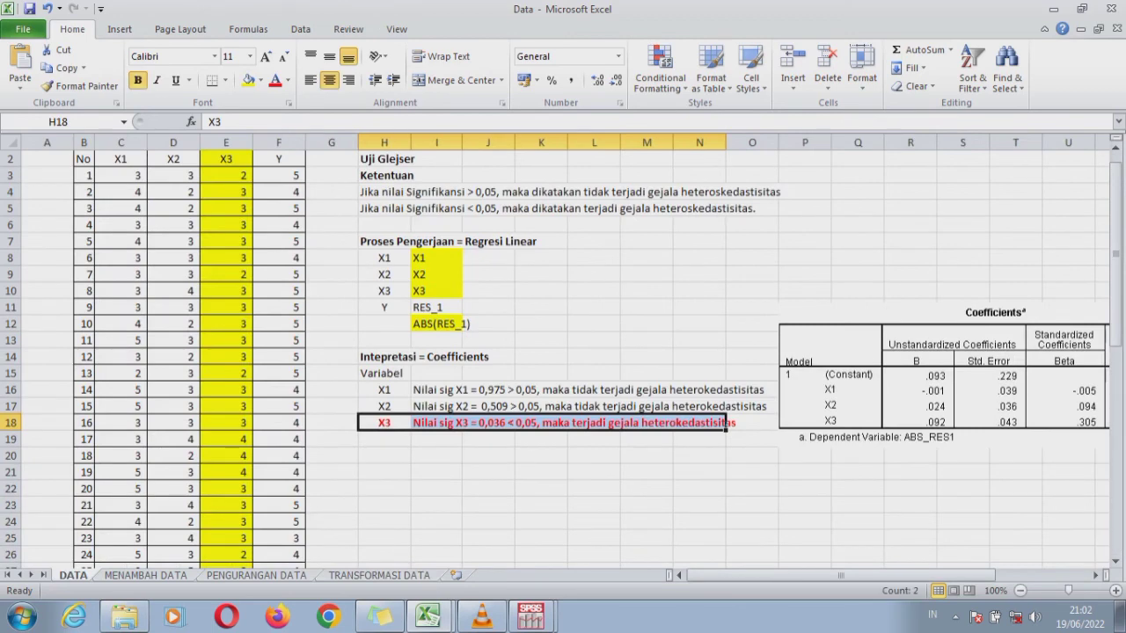
left_click_drag(842, 576, 920, 576)
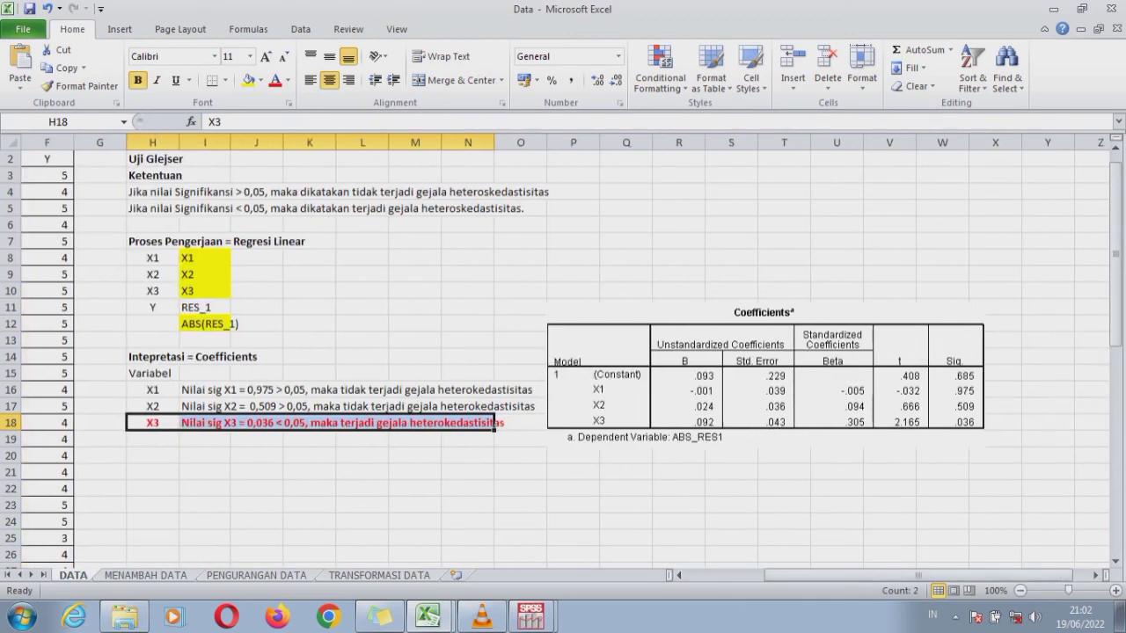
- Review the X3 conclusions on the MENAMBAH DATA, PENGURANGAN DATA and TRANSFORMASI DATA sheets in turn
key("ctrl+Page_Down")
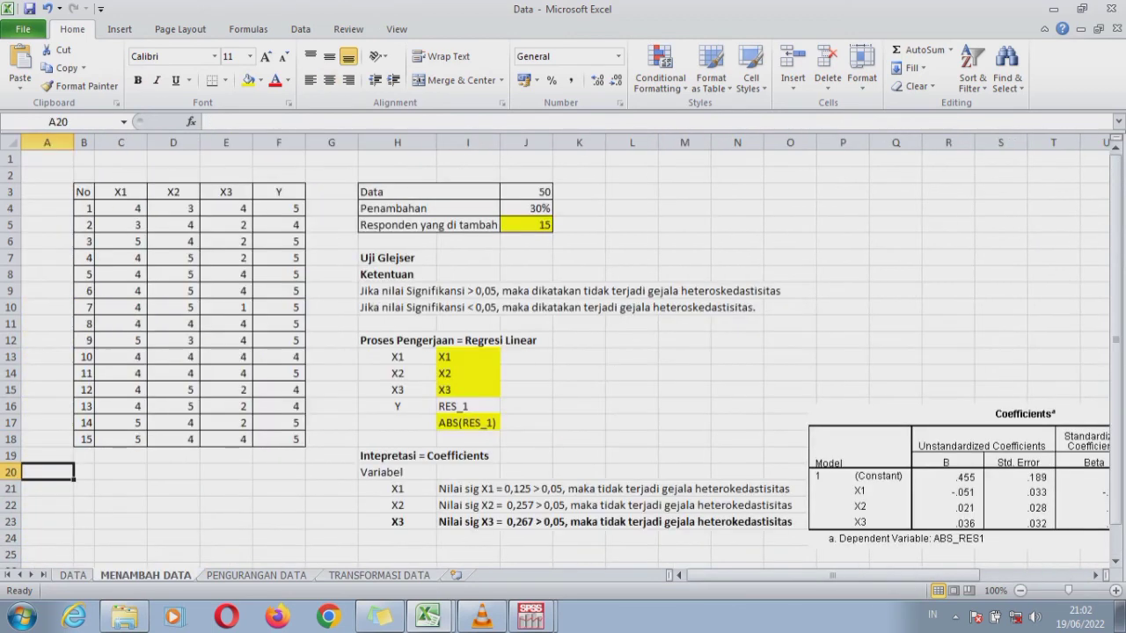
left_click_drag(400, 523, 781, 523)
key("ctrl+Page_Down")
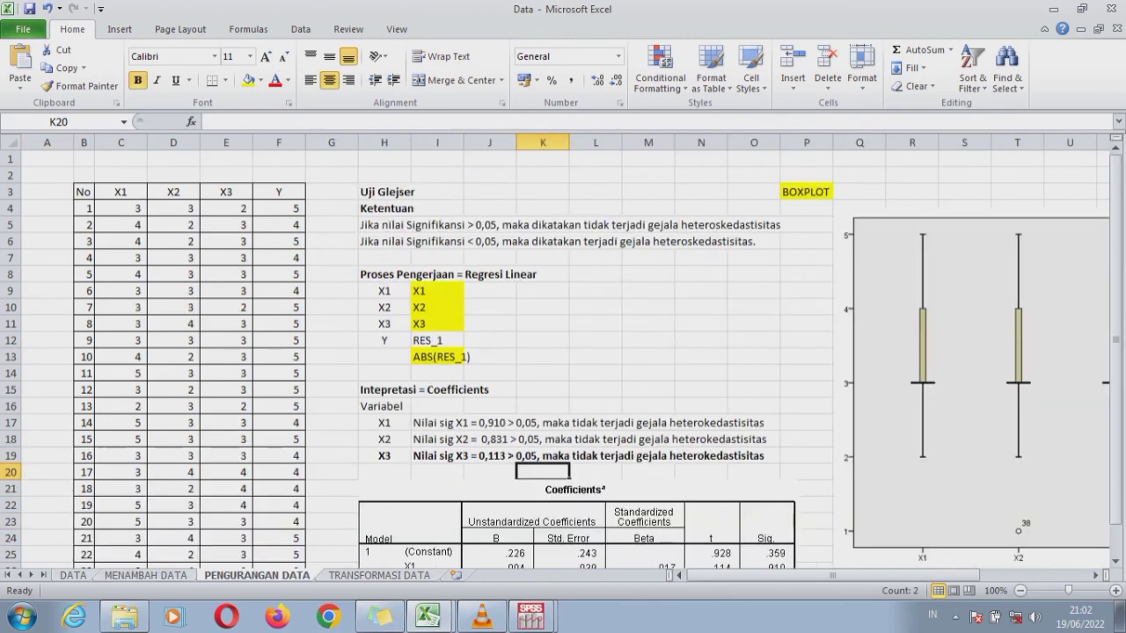
left_click_drag(383, 456, 757, 455)
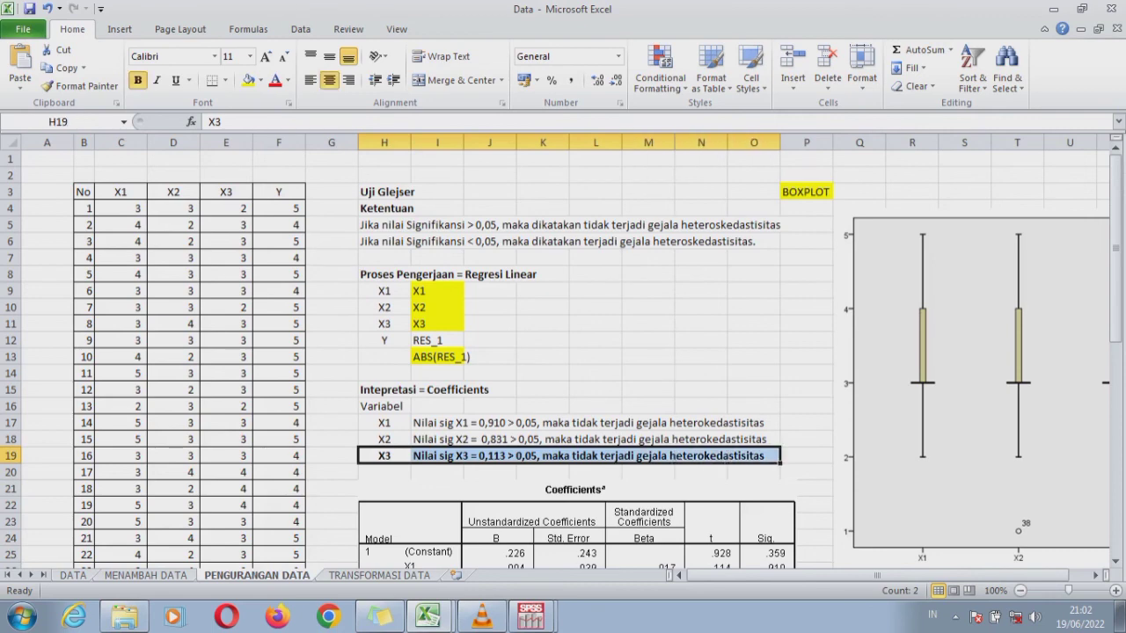
key("ctrl+Page_Down")
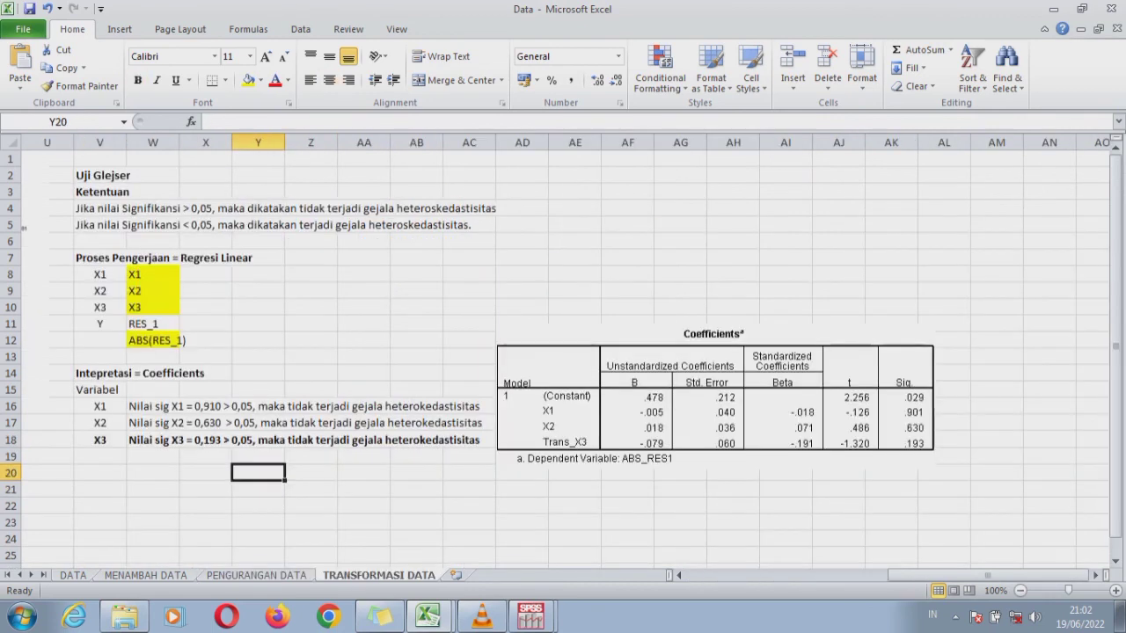
left_click_drag(99, 440, 468, 440)
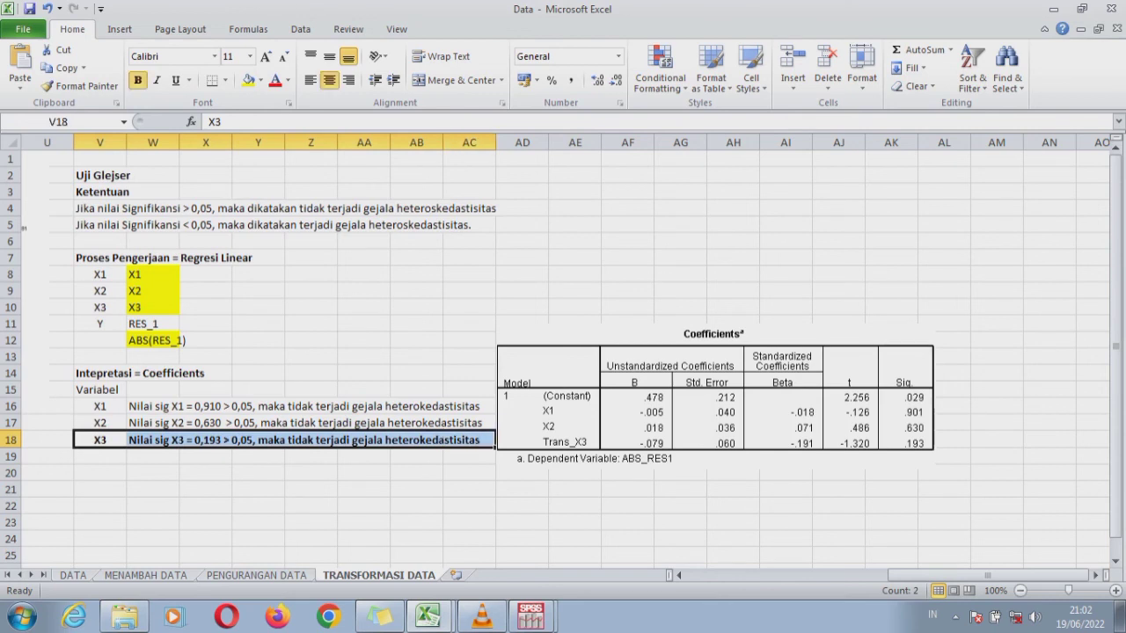
left_click(469, 457)
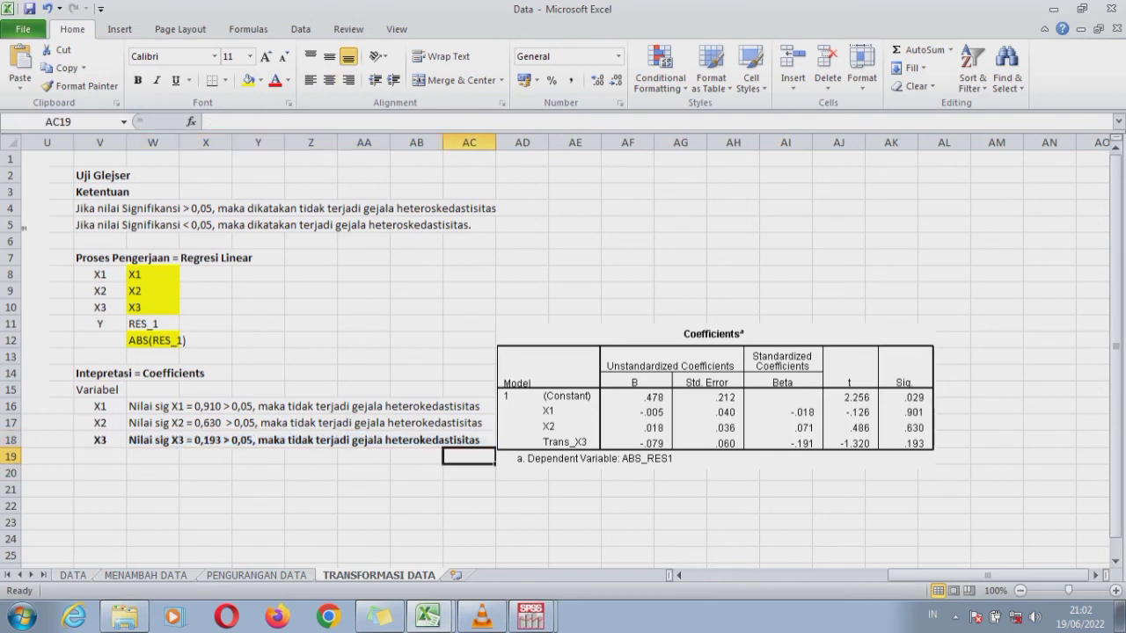
- Switch to the Heterokedastisitas workbook and review its Uji Glejser, Uji Park, Uji White, Uji BPG, Uji Spearman and Plot sheets
left_click(428, 616)
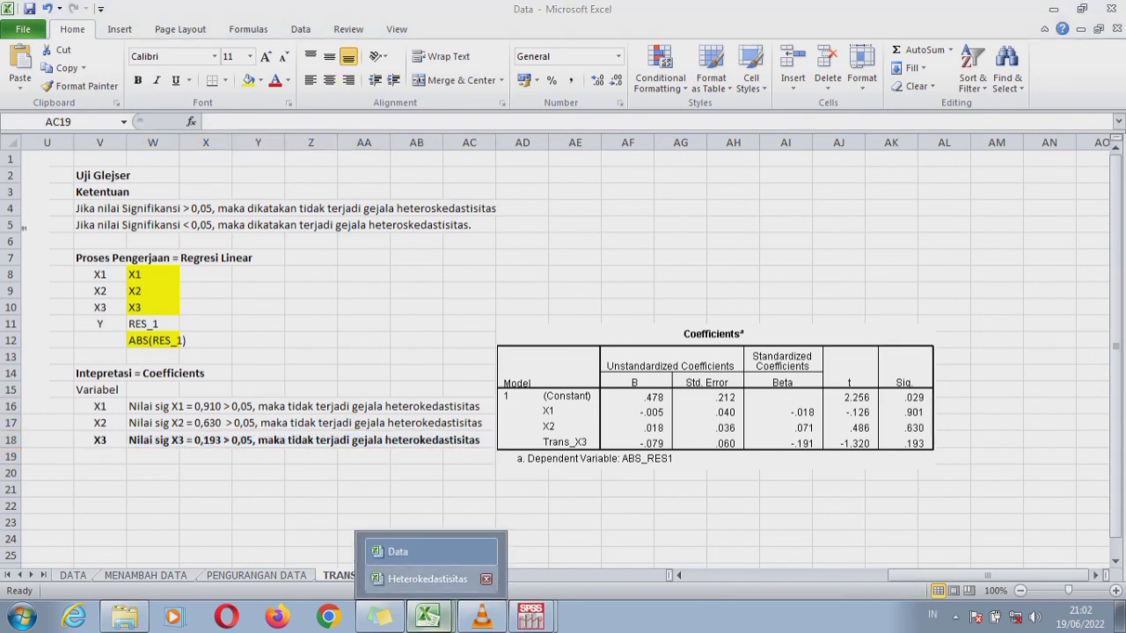
left_click(414, 579)
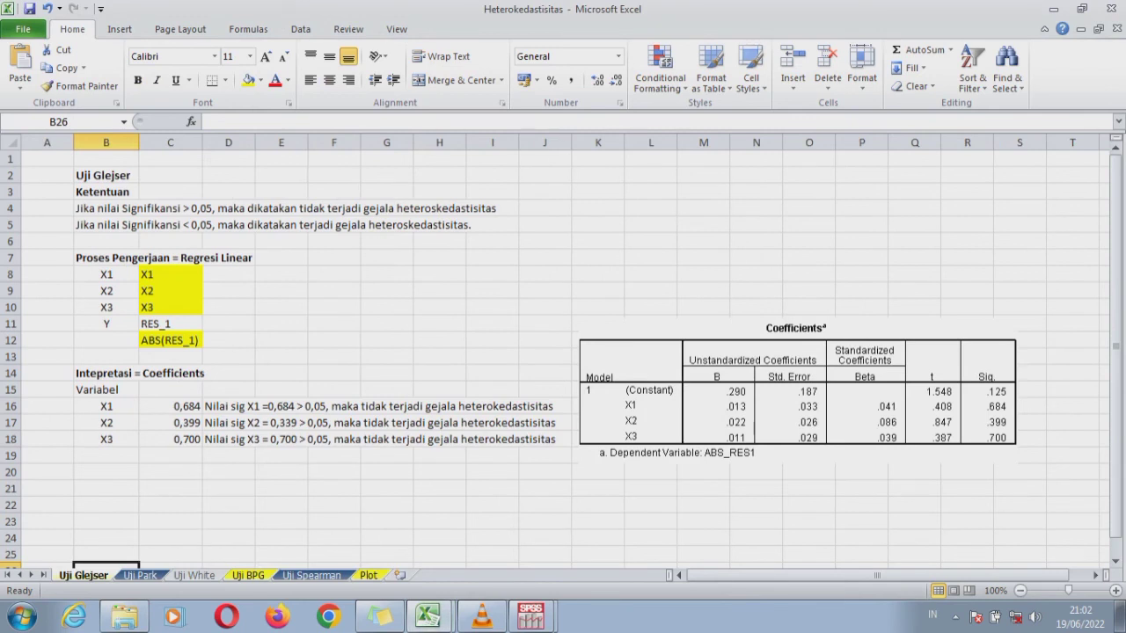
left_click_drag(97, 175, 598, 439)
left_click(140, 575)
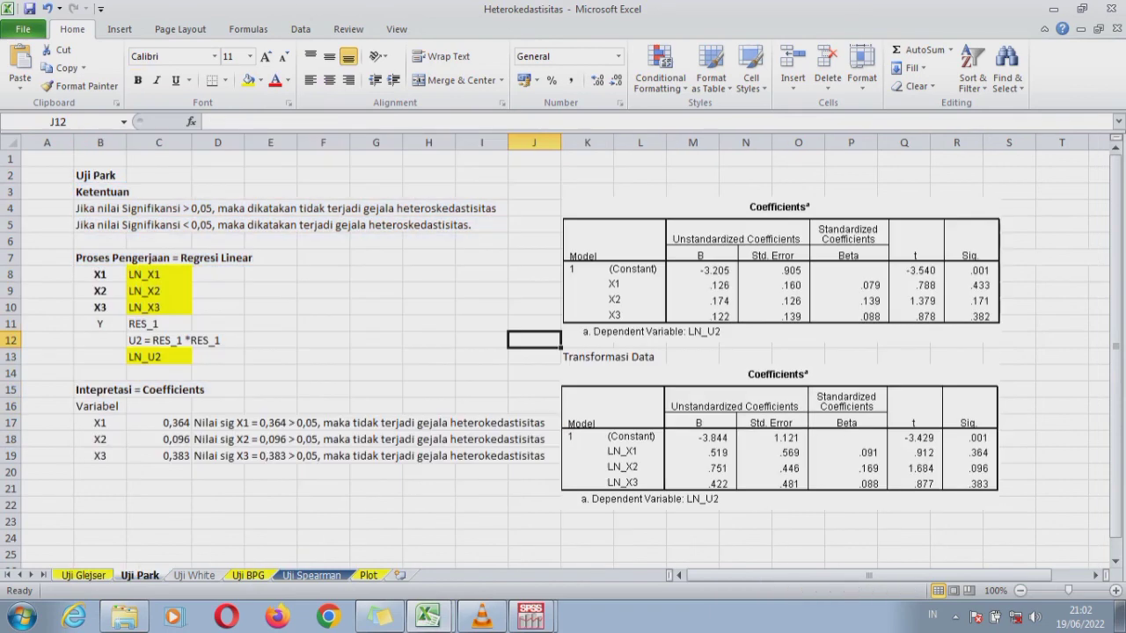
left_click(195, 575)
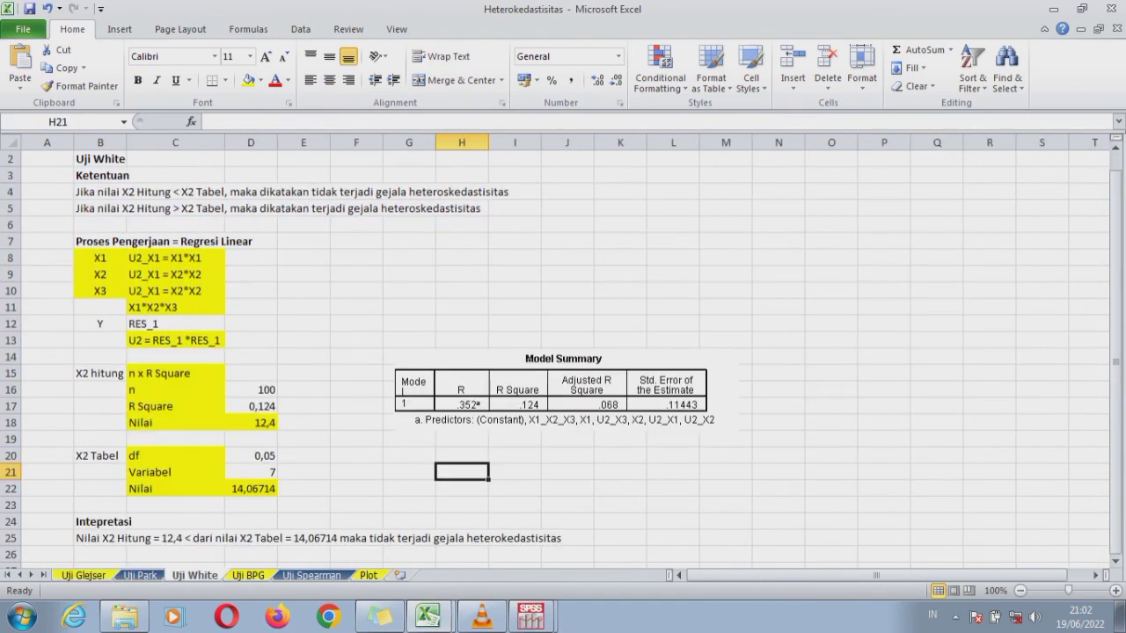
left_click(248, 575)
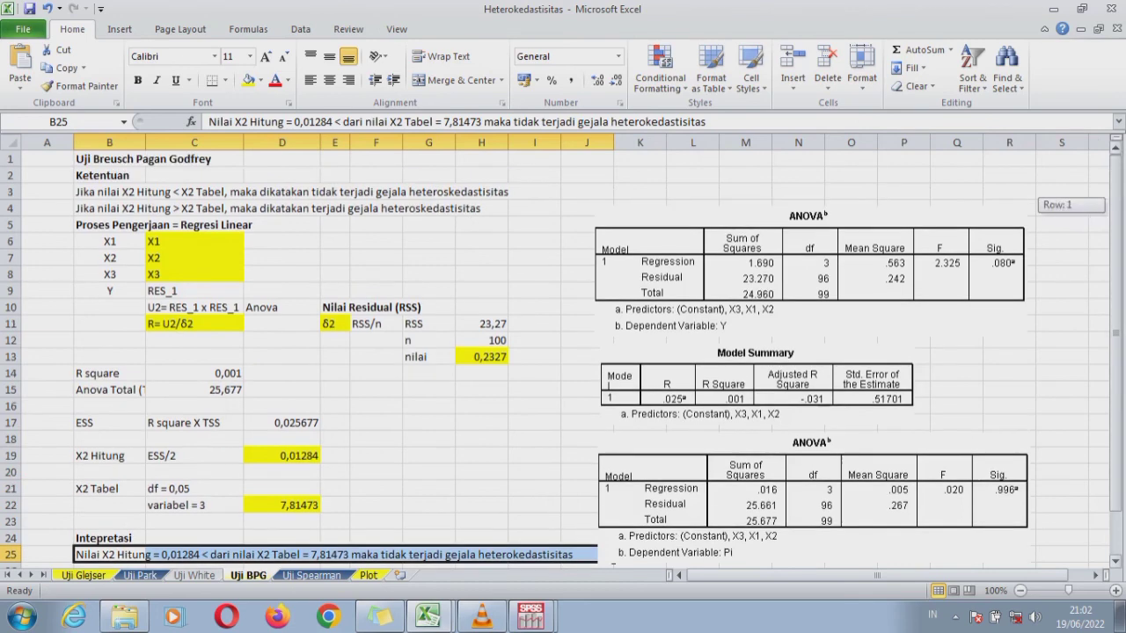
scroll(563, 352, "up", 1)
key("ctrl+Page_Down")
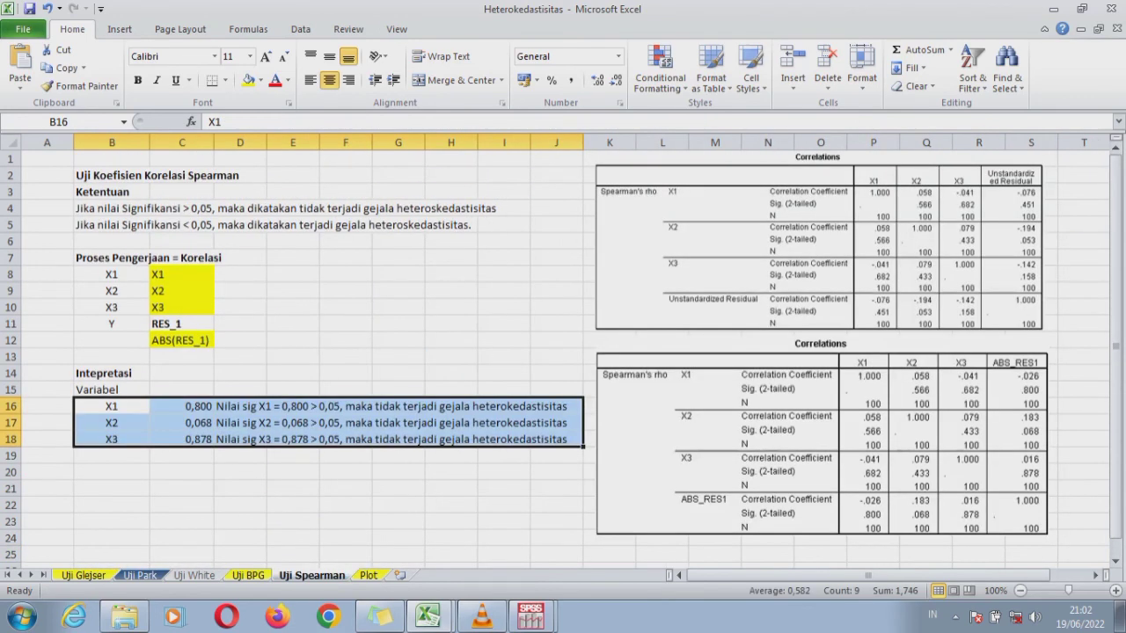
key("ctrl+Page_Down")
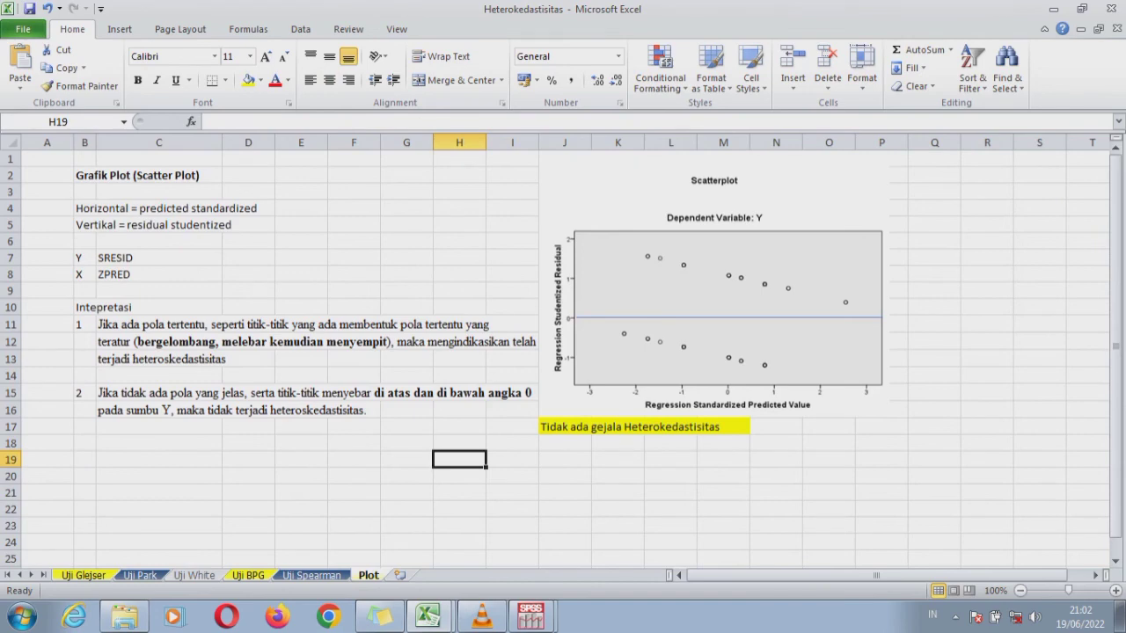
- Return to the Data workbook and show the X3 Glejser conclusion on the DATA sheet
mouse_move(428, 616)
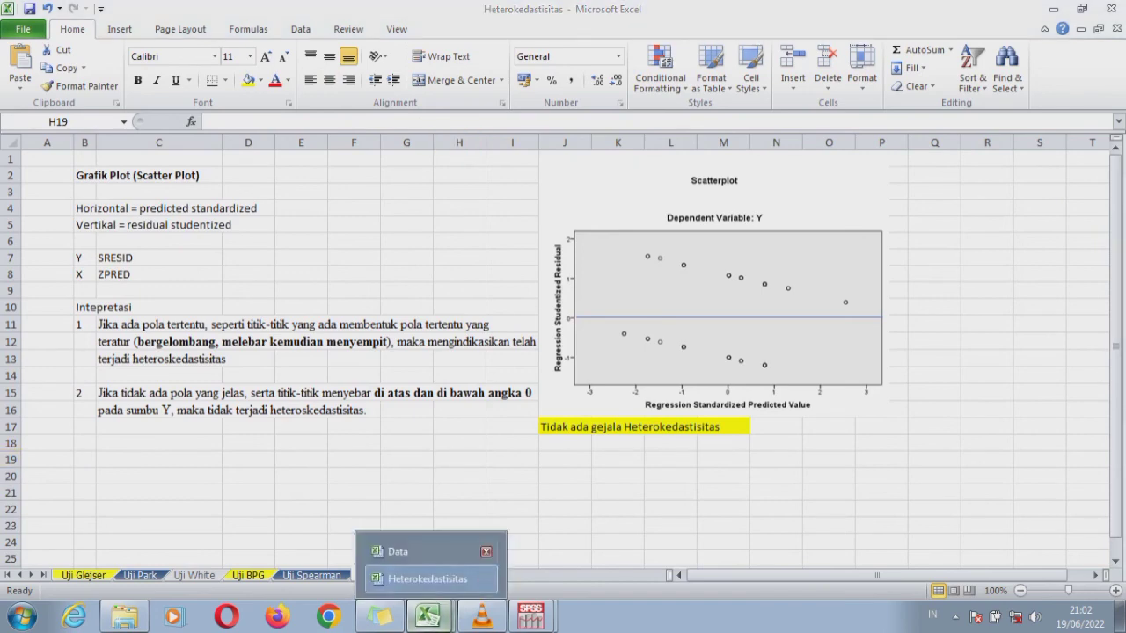
left_click(414, 550)
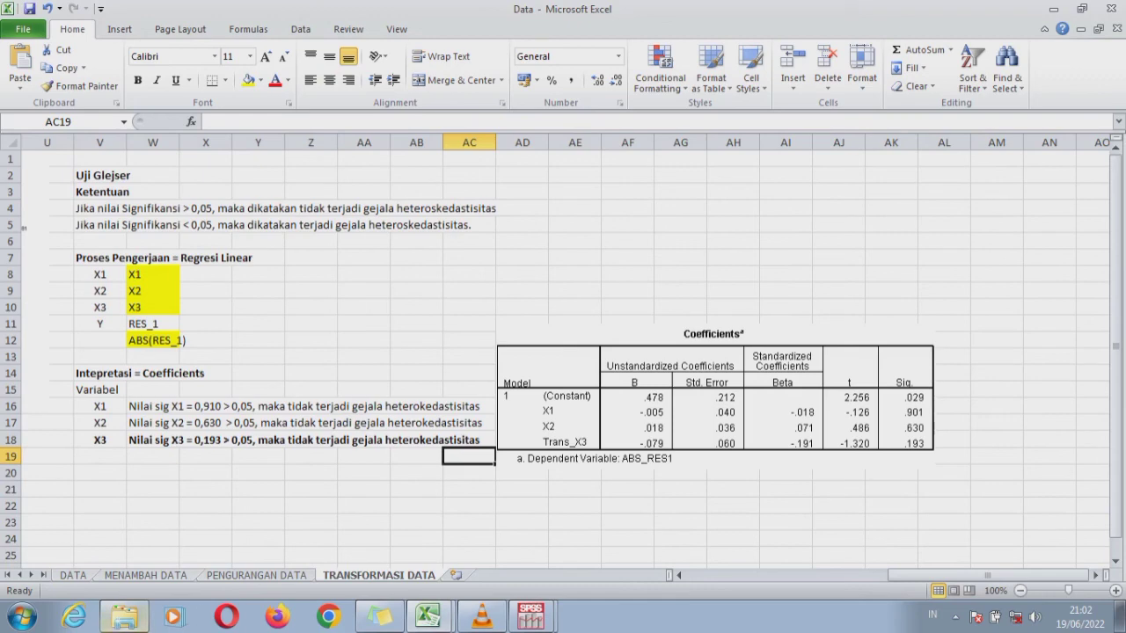
key("ctrl+Page_Up")
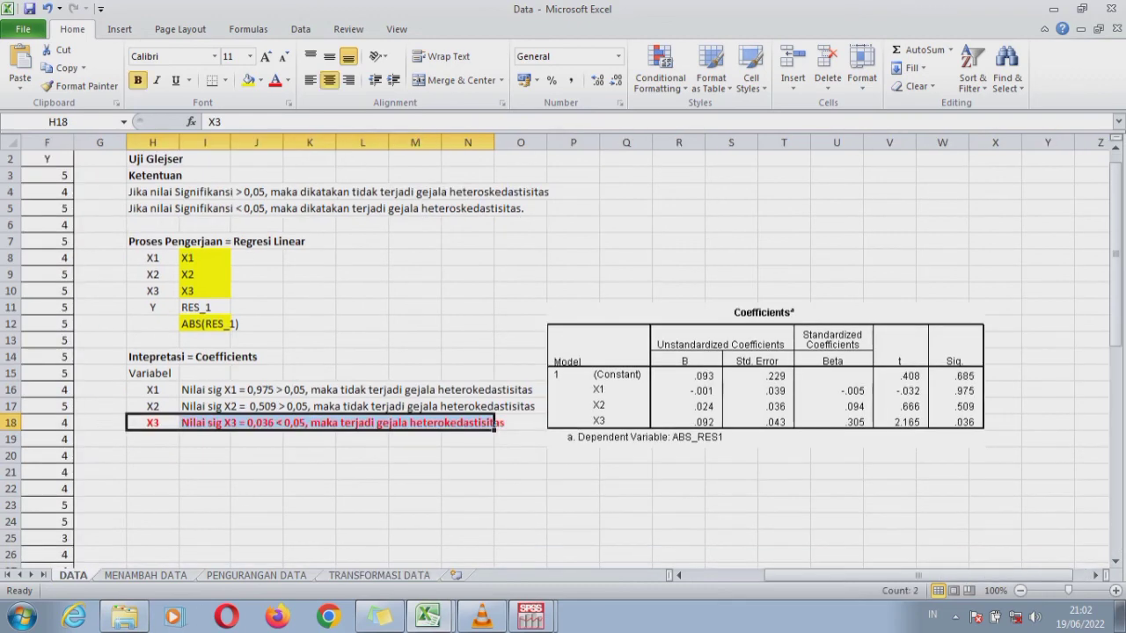